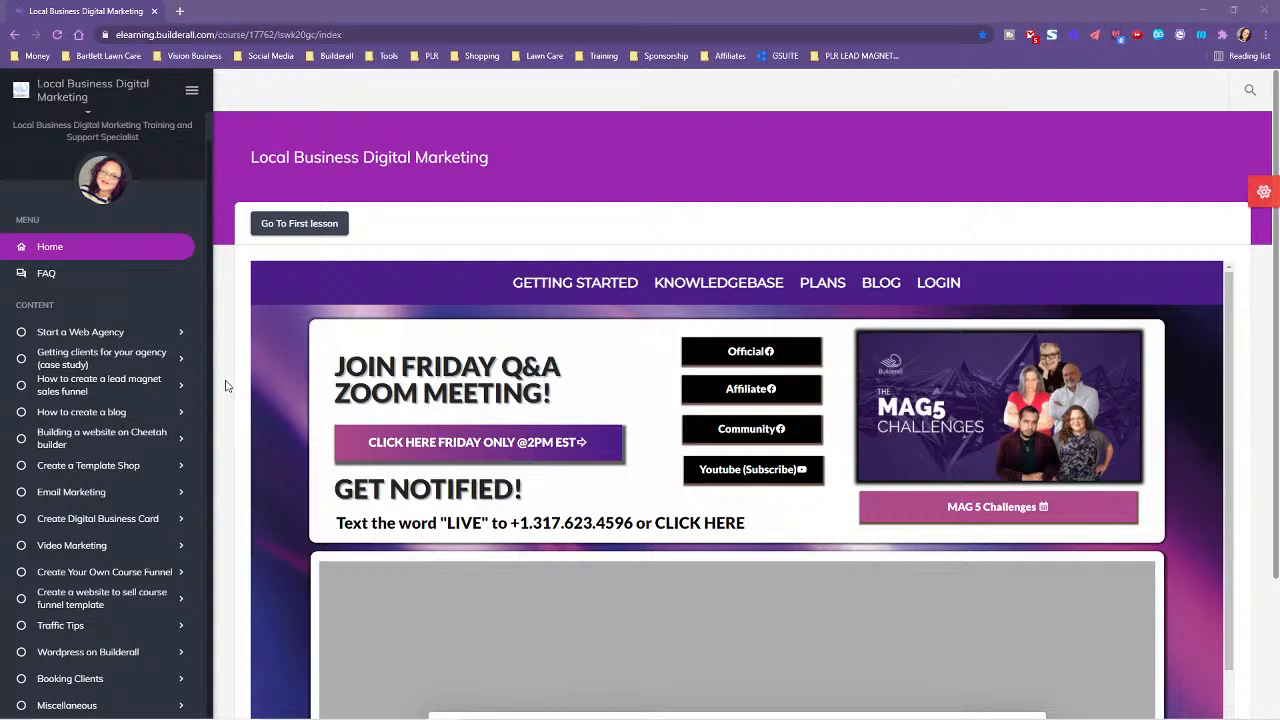
- Scroll the course home page until the live embed's Nickname box and Send button appear
scroll(243, 445, "down", 2)
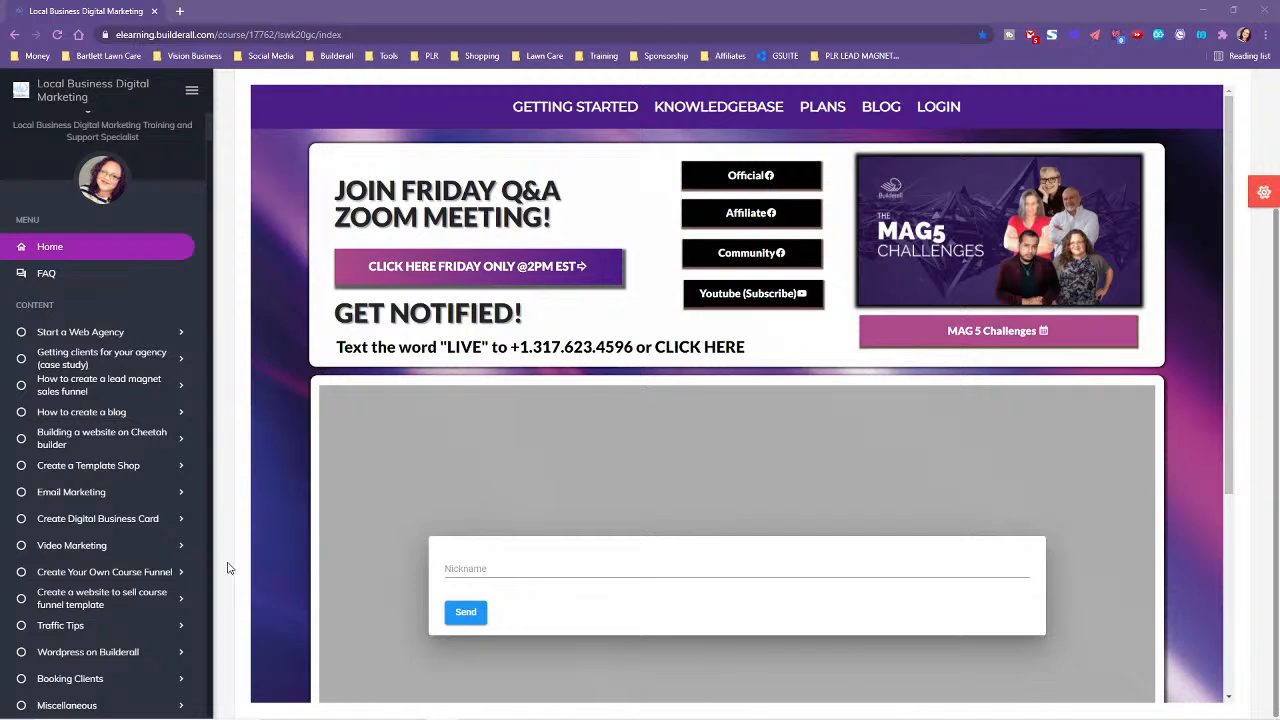
scroll(228, 567, "up", 1)
scroll(227, 567, "down", 1)
- Join the live training chat with a saved nickname and play the video muted
left_click(561, 570)
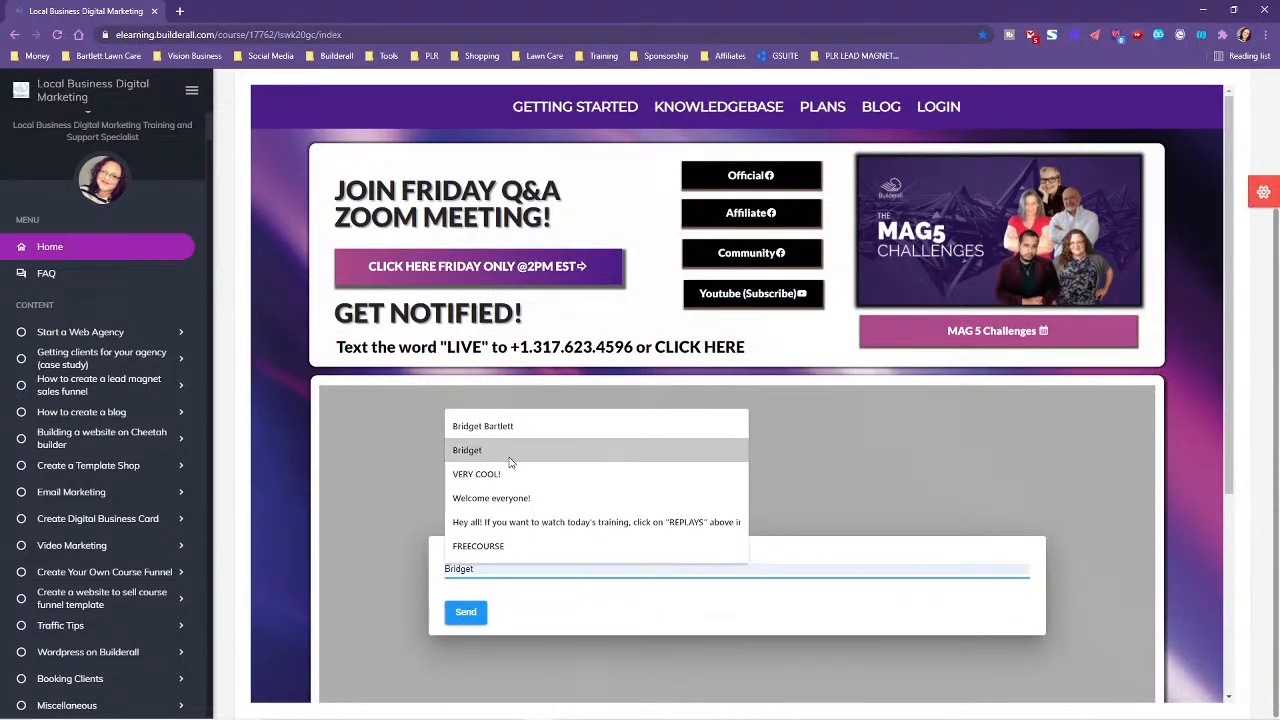
left_click(490, 426)
left_click(465, 613)
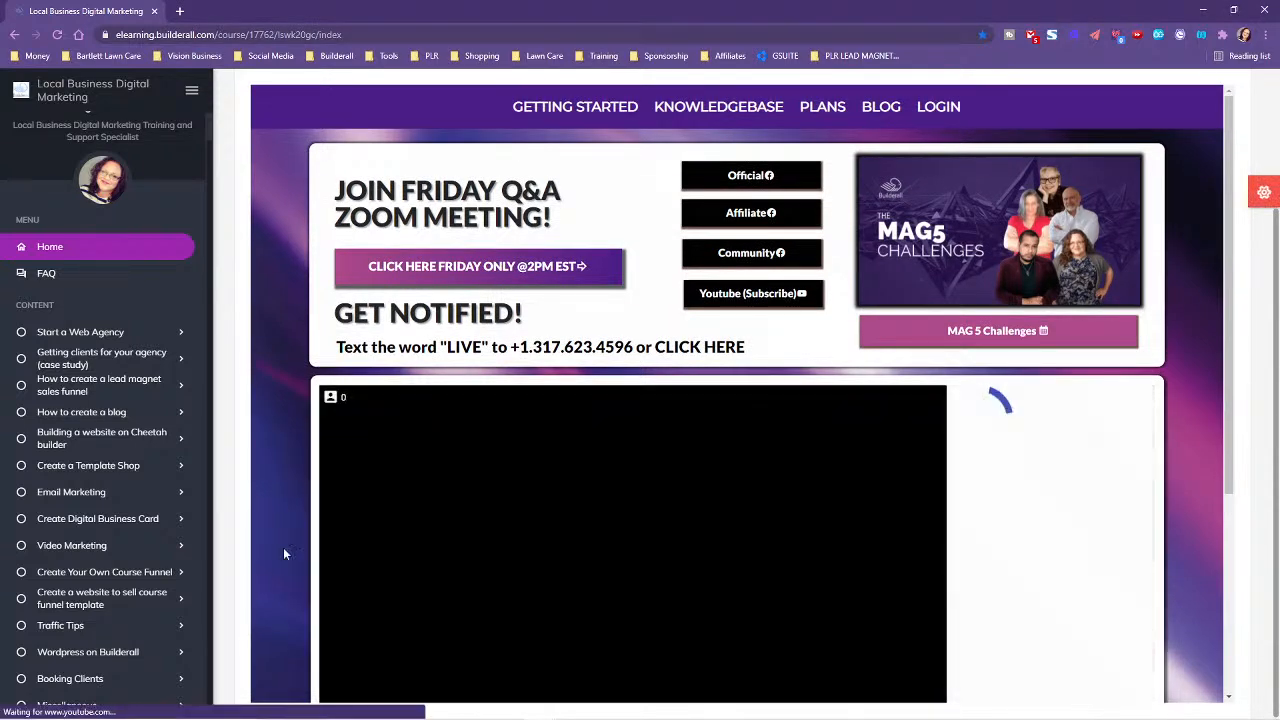
scroll(829, 463, "down", 3)
scroll(829, 463, "down", 1)
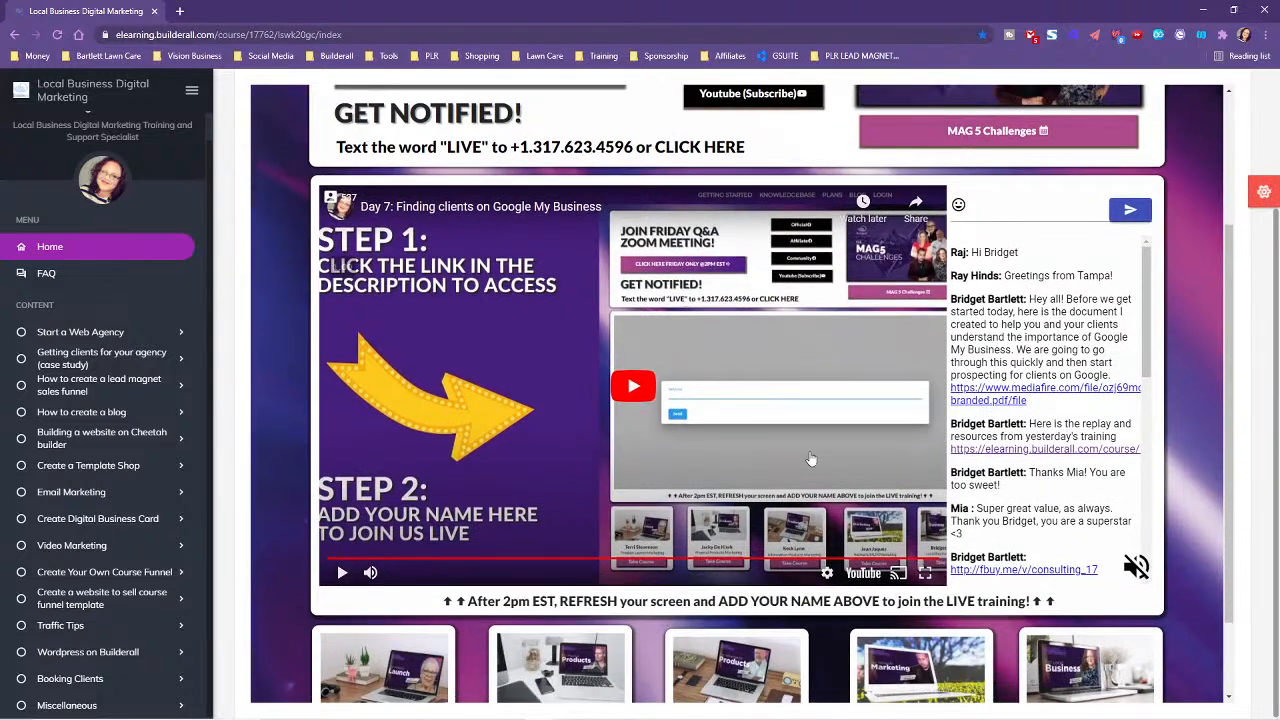
left_click(342, 573)
left_click(370, 573)
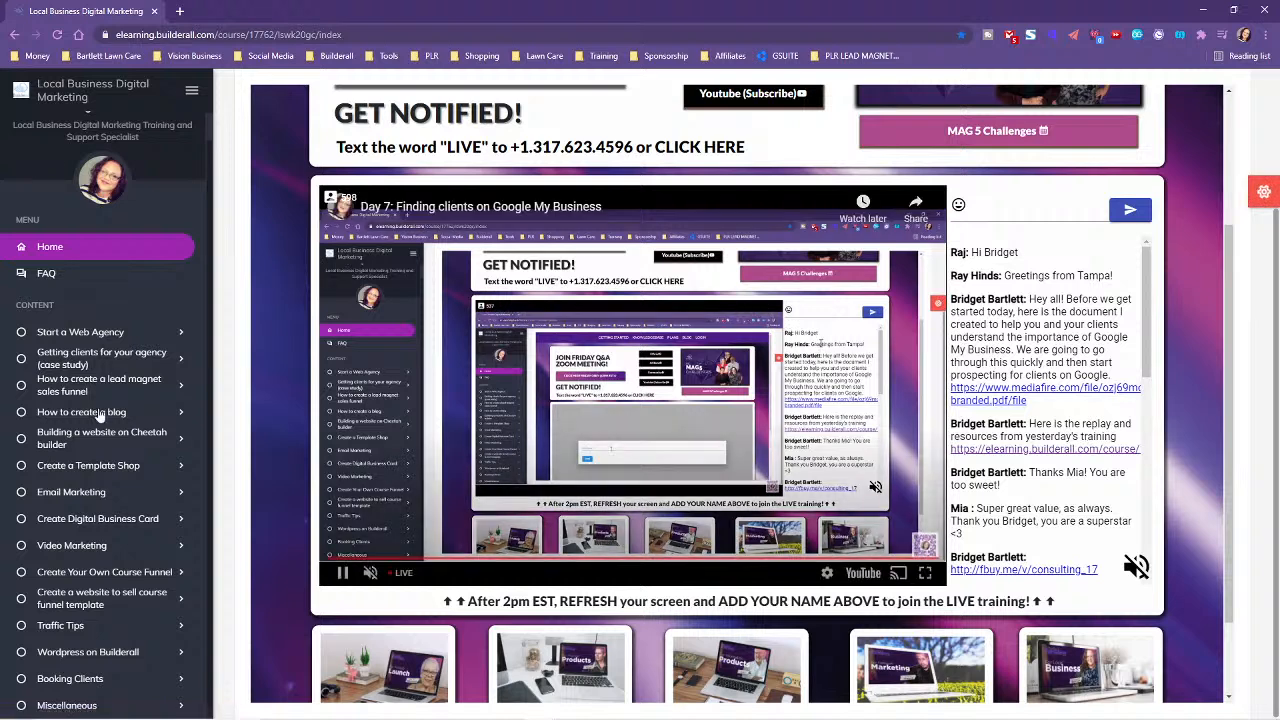
- Expand the 'Getting clients for your agency' lessons, then switch to the other Chrome window
left_click(68, 357)
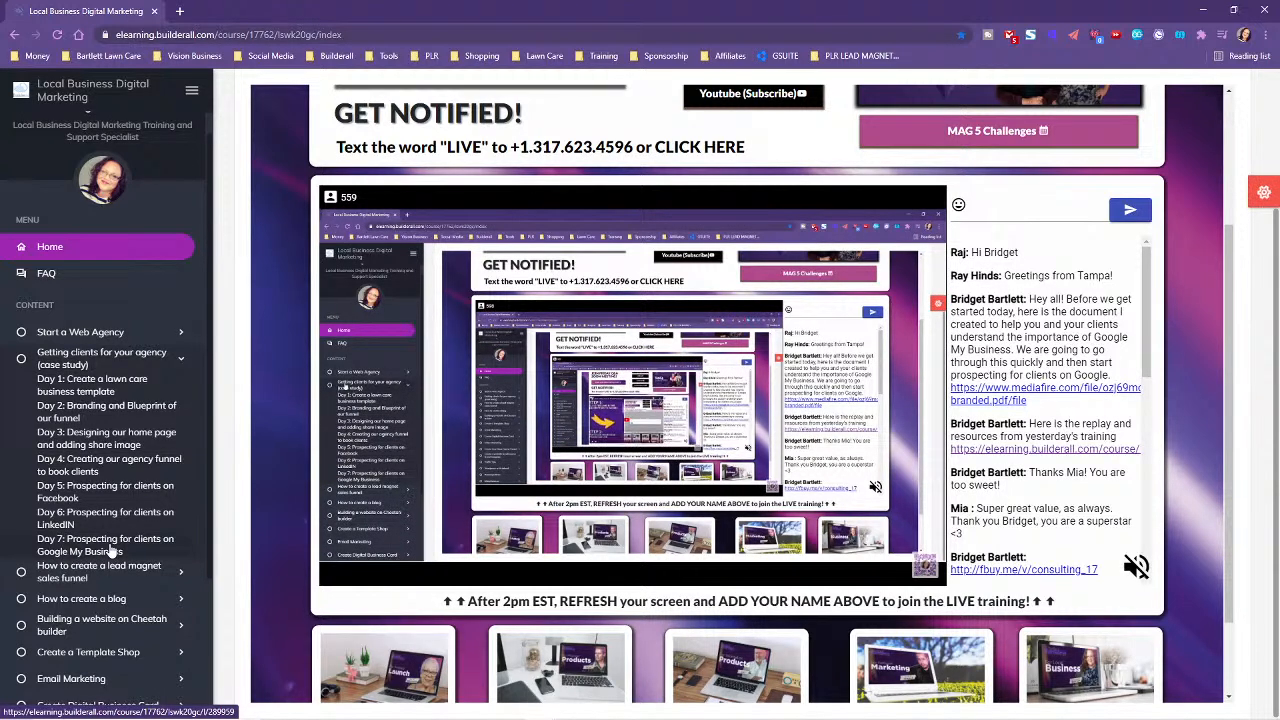
scroll(221, 587, "up", 2)
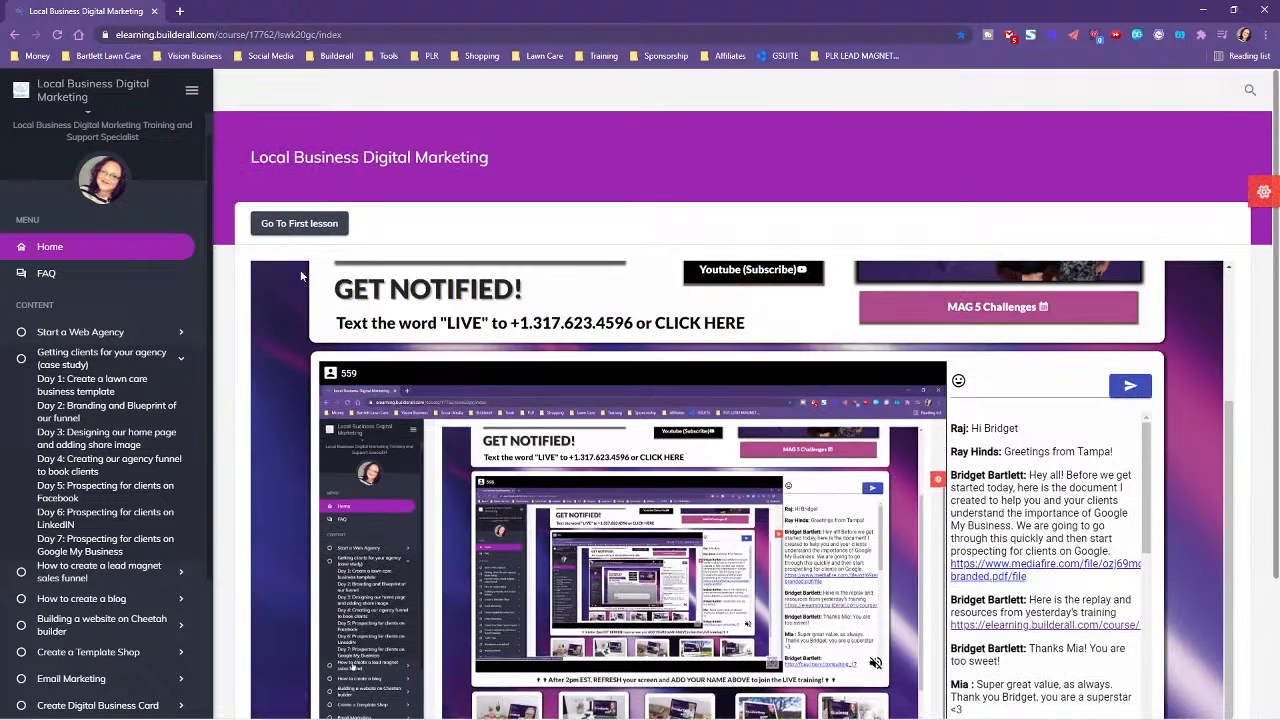
key("alt+Tab")
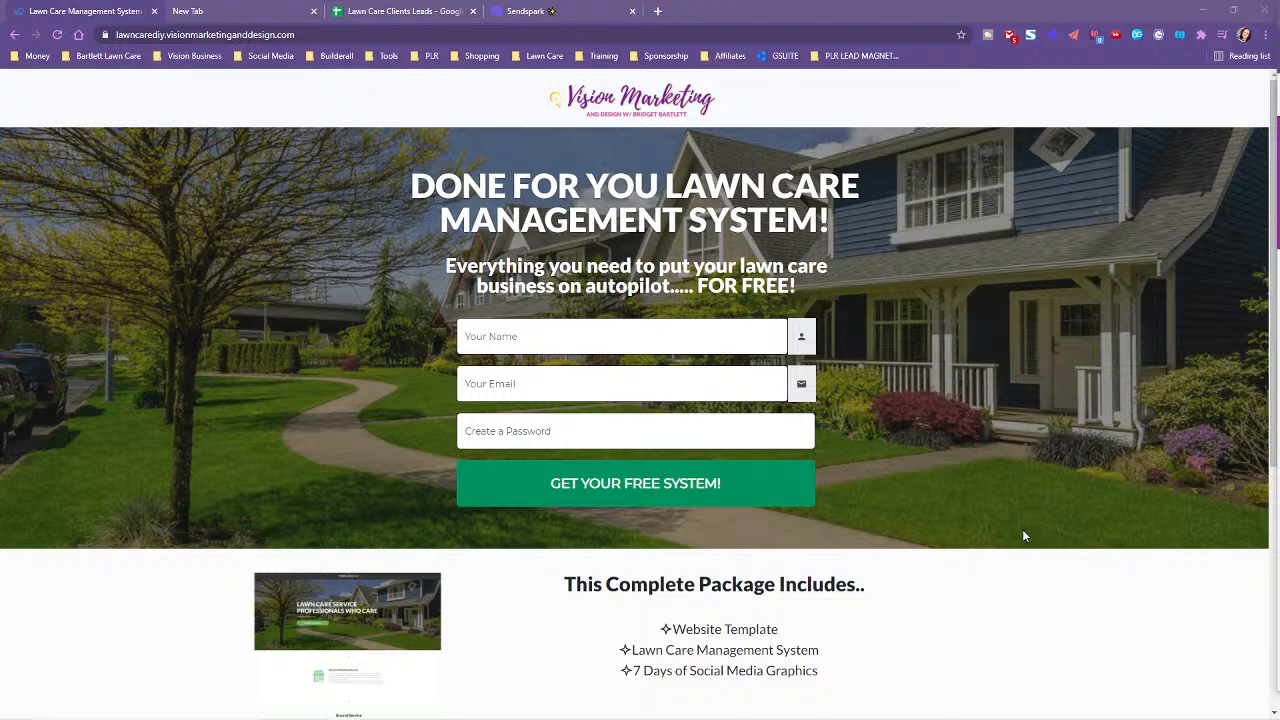
scroll(1023, 531, "down", 1)
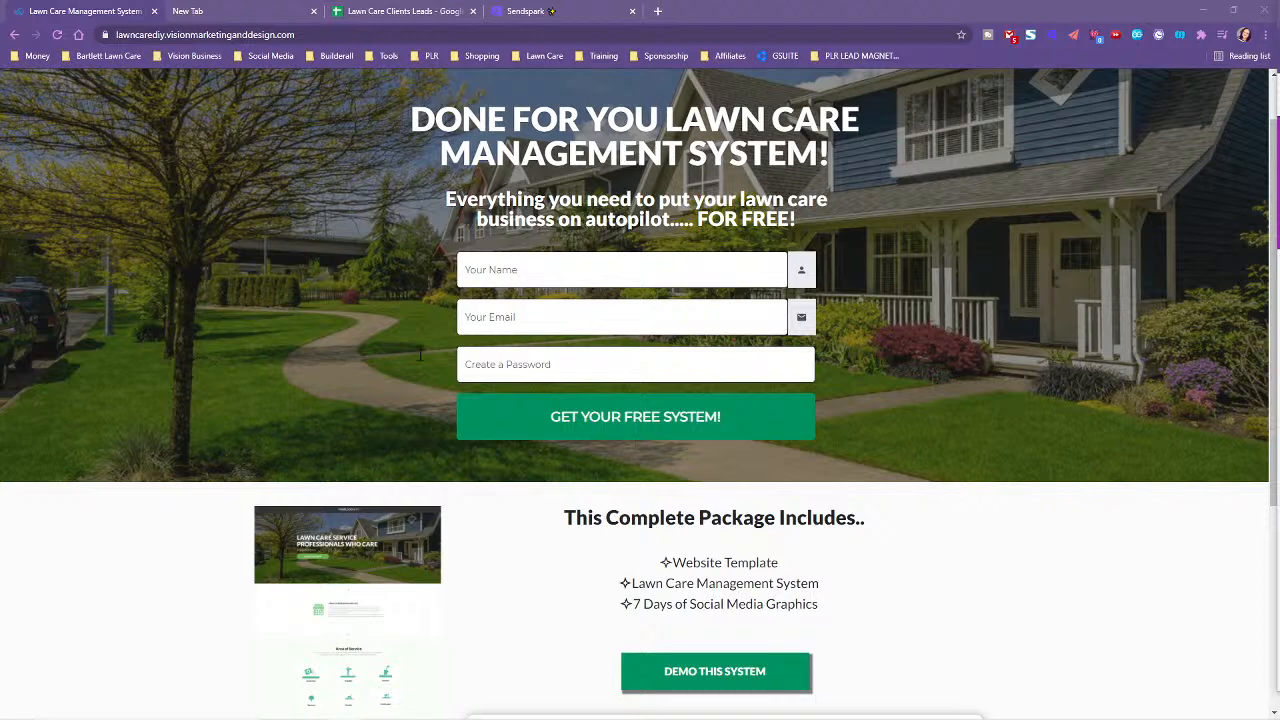
scroll(1006, 546, "down", 1)
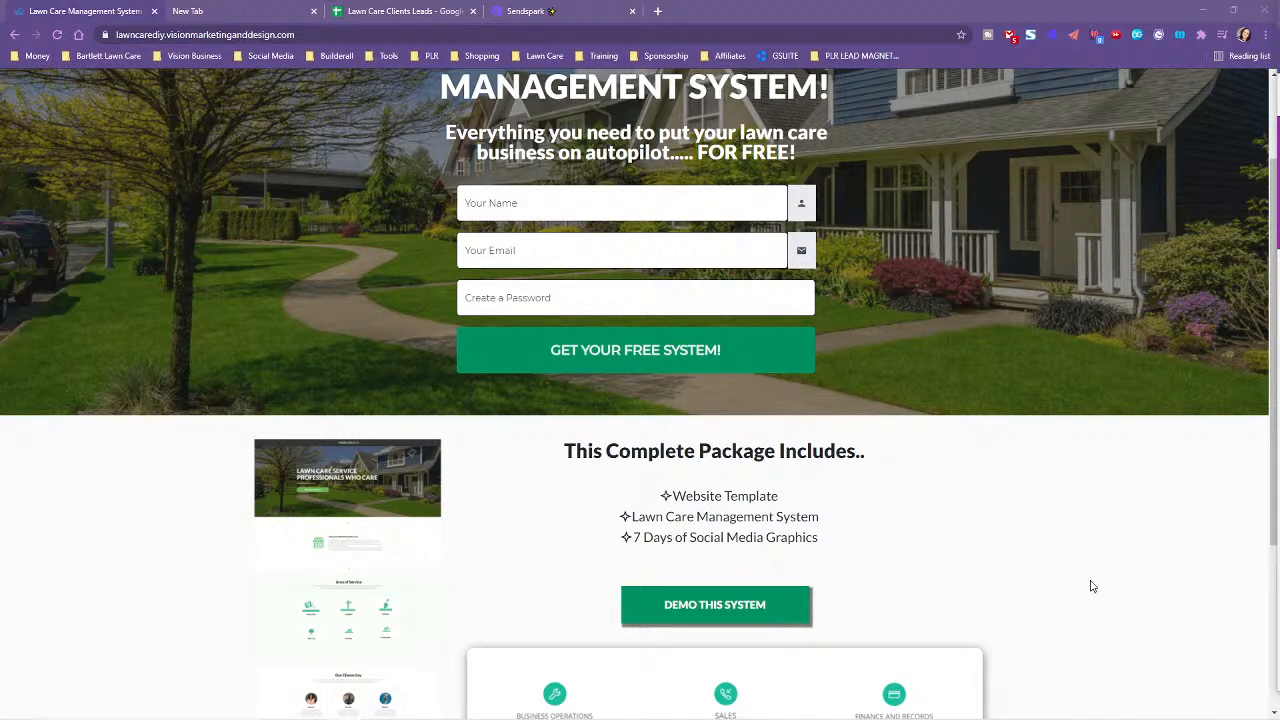
scroll(1092, 586, "down", 1)
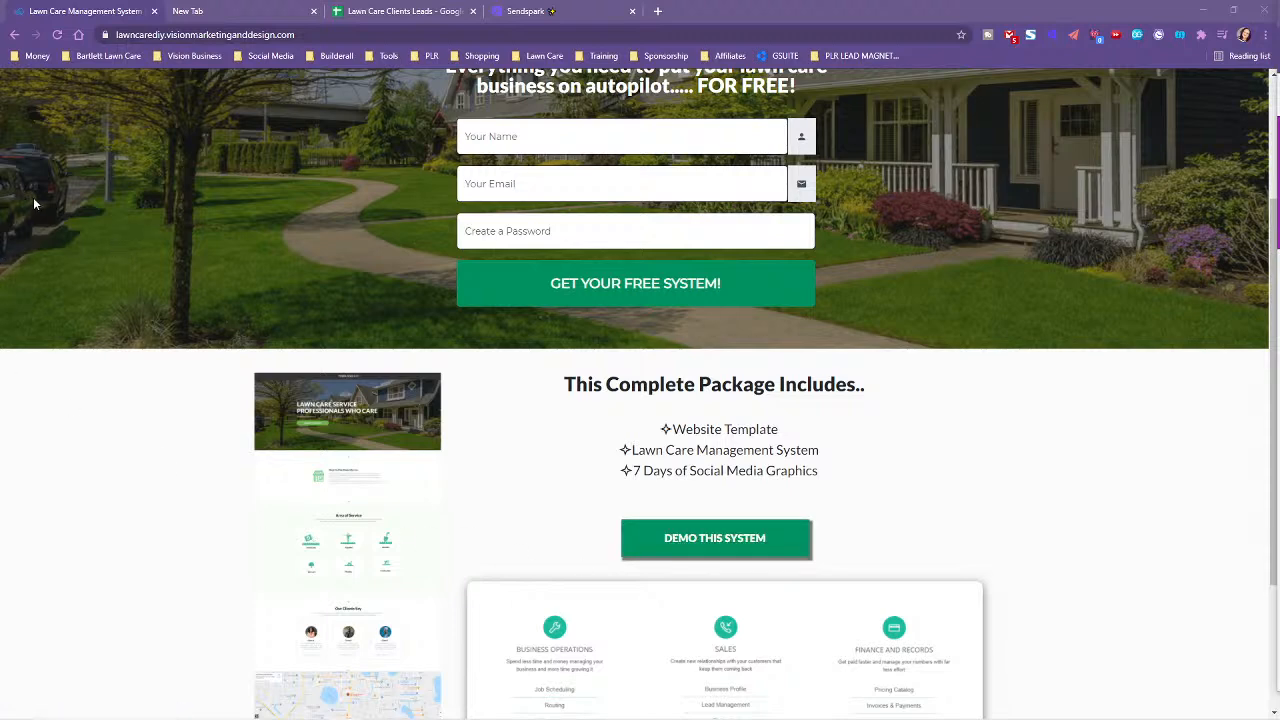
scroll(632, 474, "up", 2)
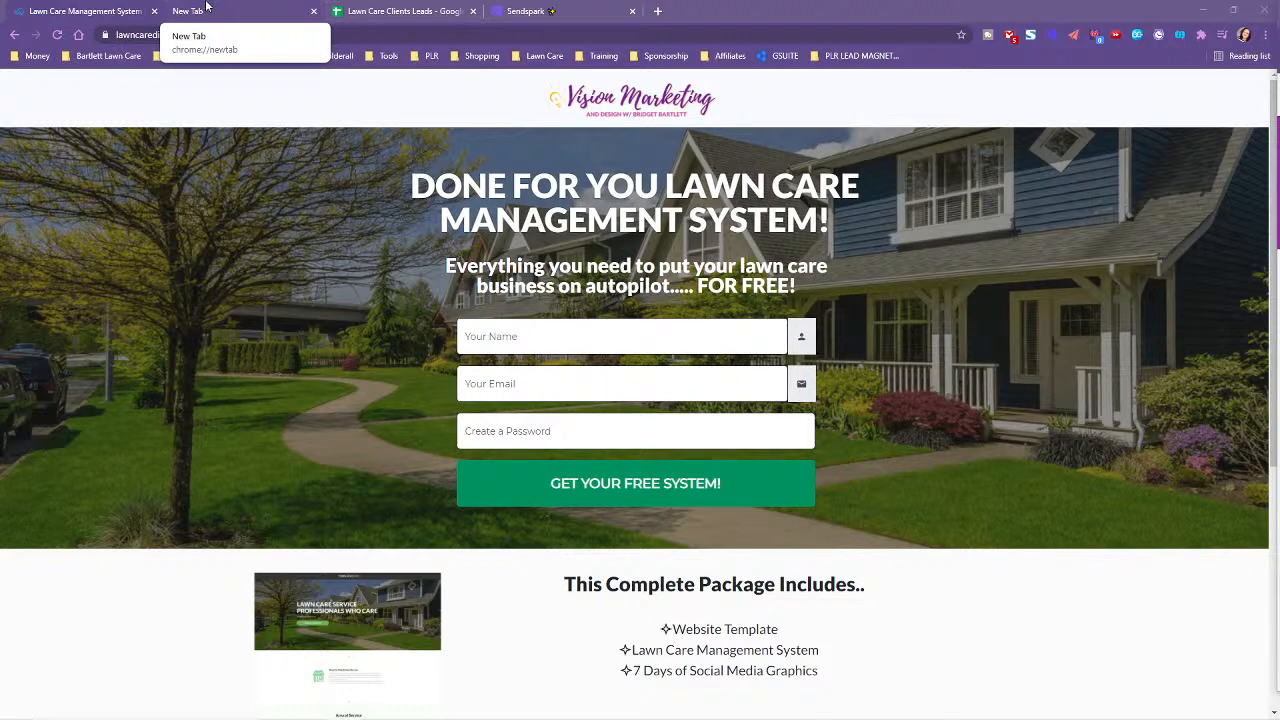
- Google 'lawn care pennsylvania' in the new tab, using the autocomplete suggestion after 'lawn care pen'
left_click(206, 7)
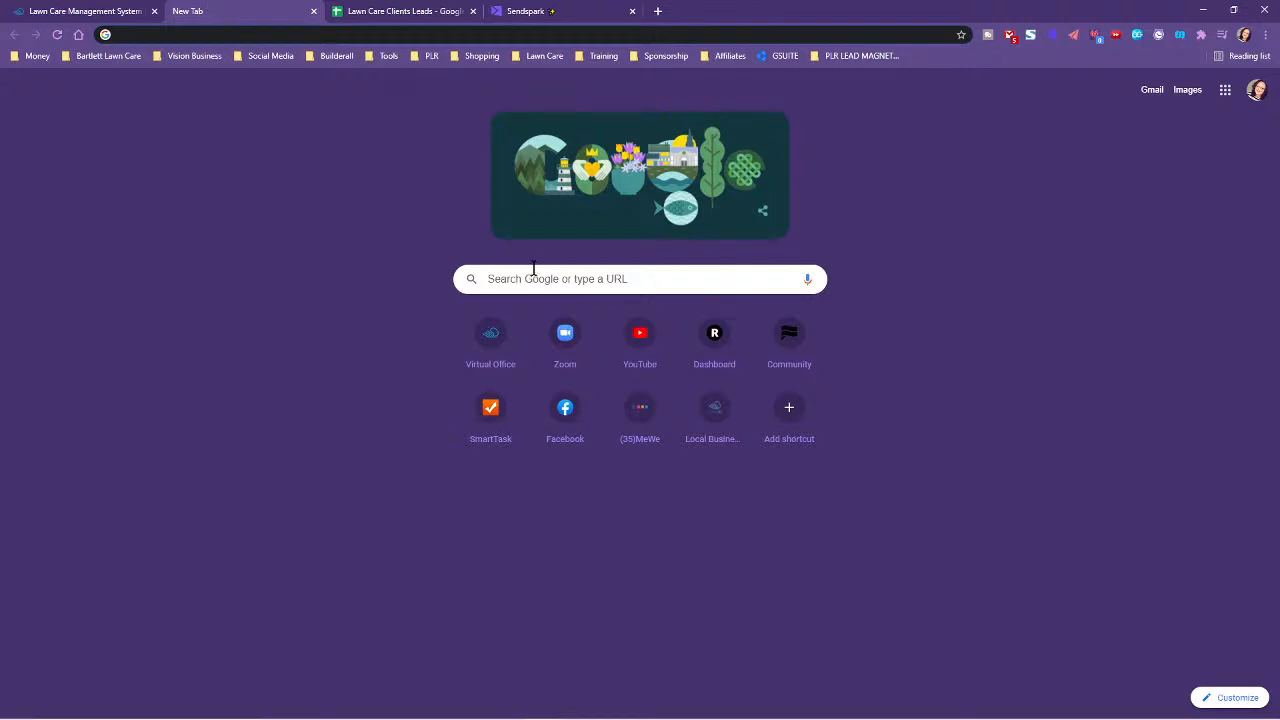
left_click(539, 286)
type("lawn care")
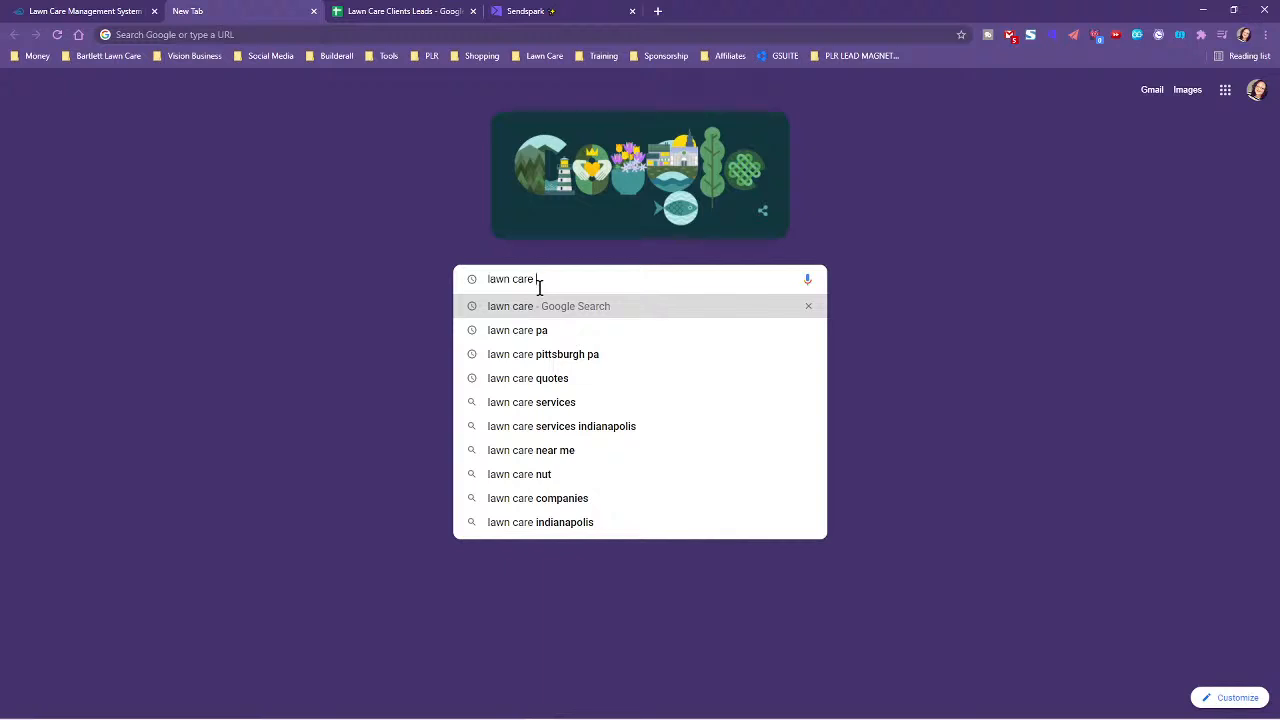
type("pen")
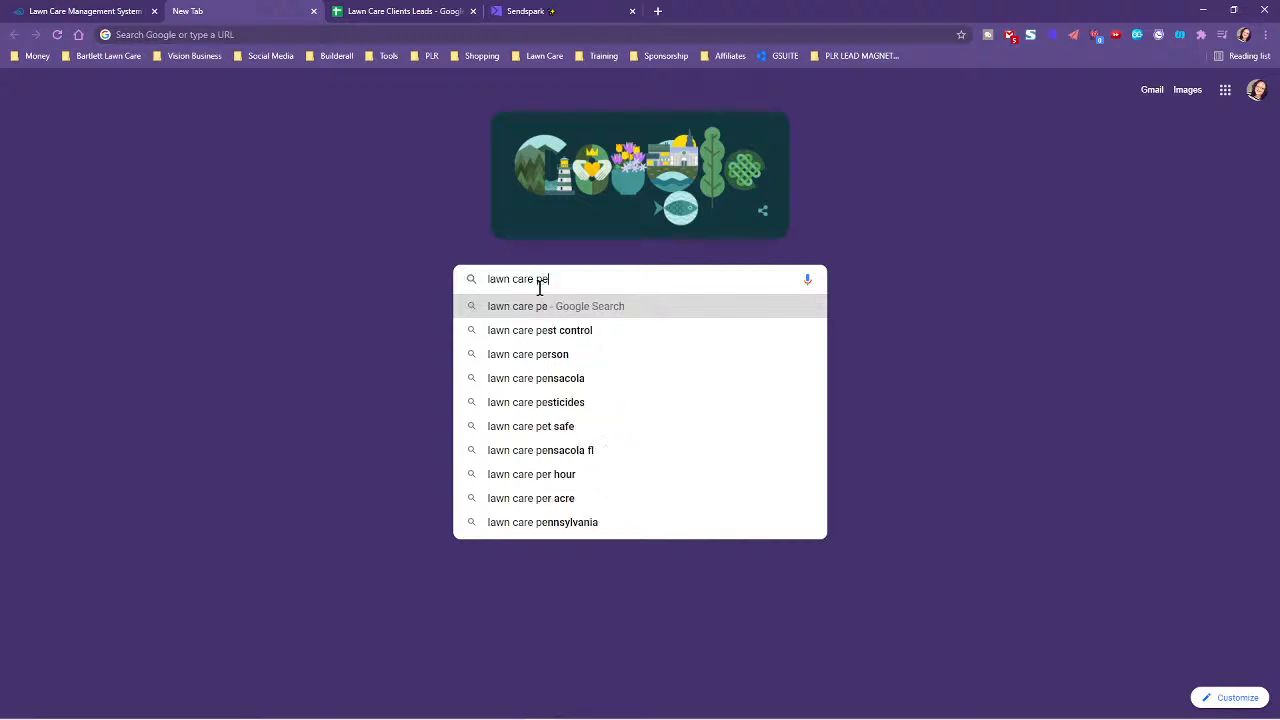
left_click(543, 355)
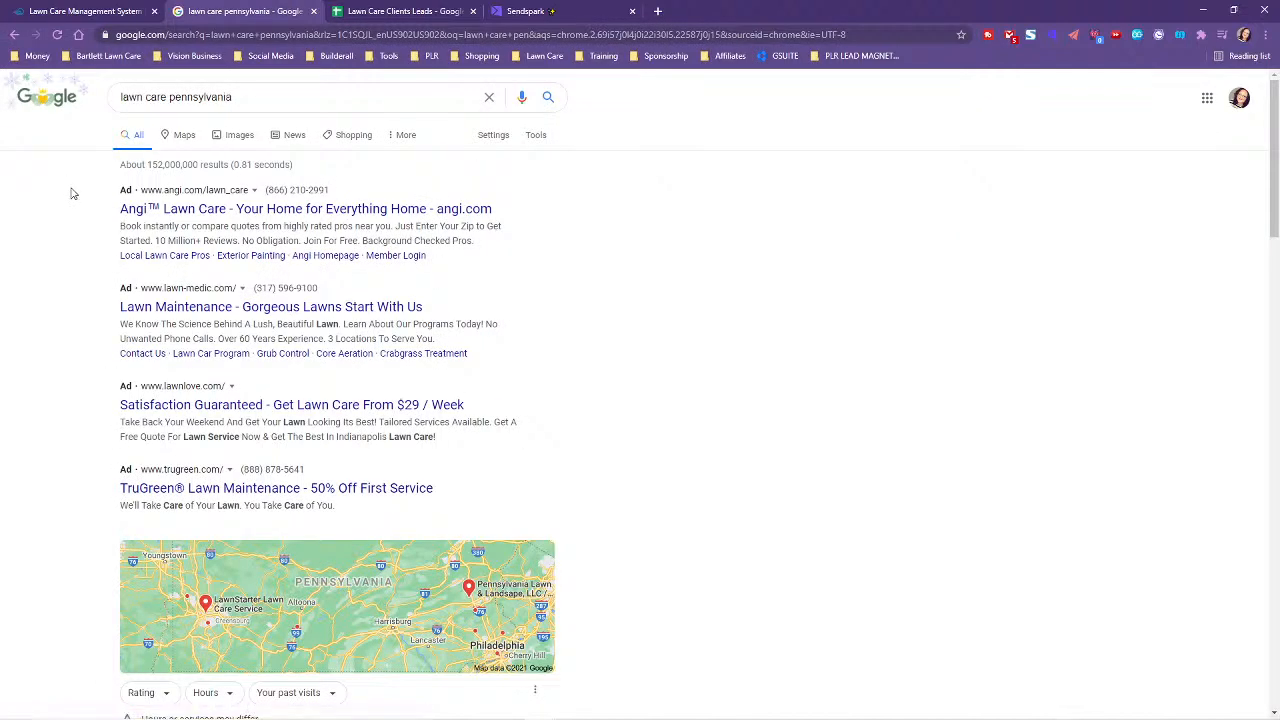
- Open 'View all' under the local map pack to list every Pennsylvania lawn care business
scroll(69, 194, "down", 2)
scroll(14, 334, "down", 4)
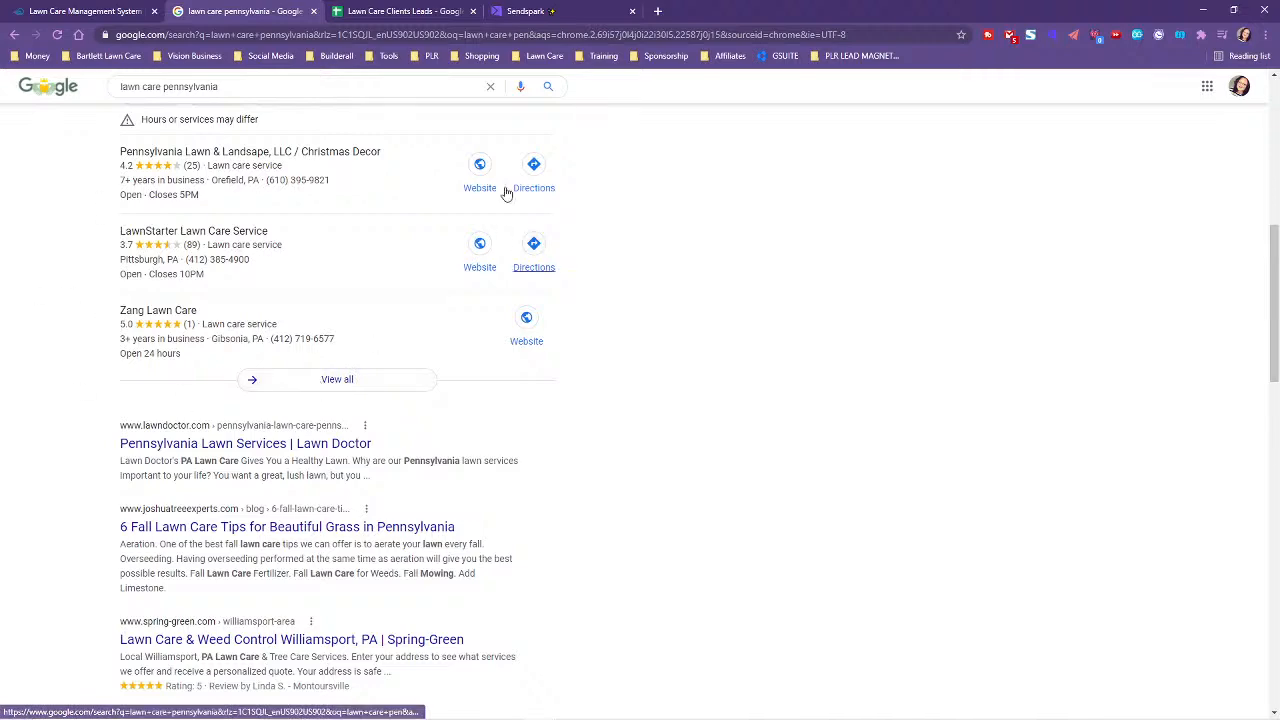
scroll(505, 326, "up", 2)
left_click(345, 579)
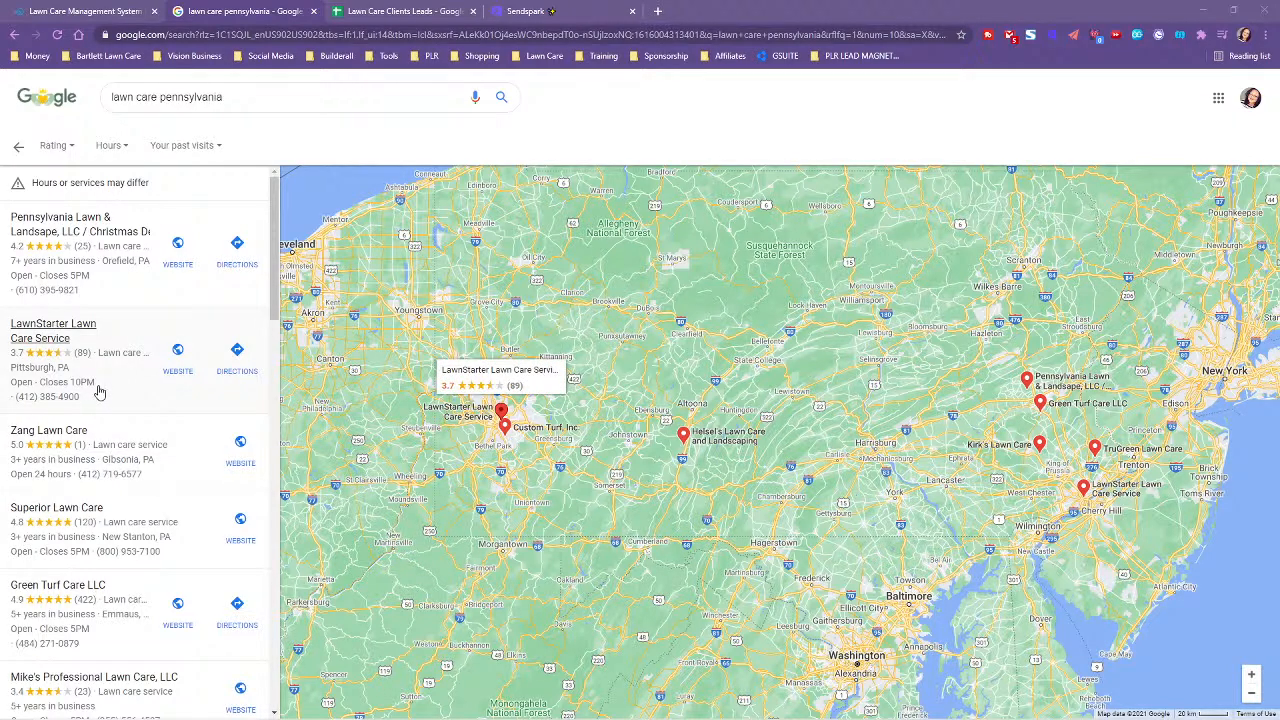
scroll(143, 458, "down", 2)
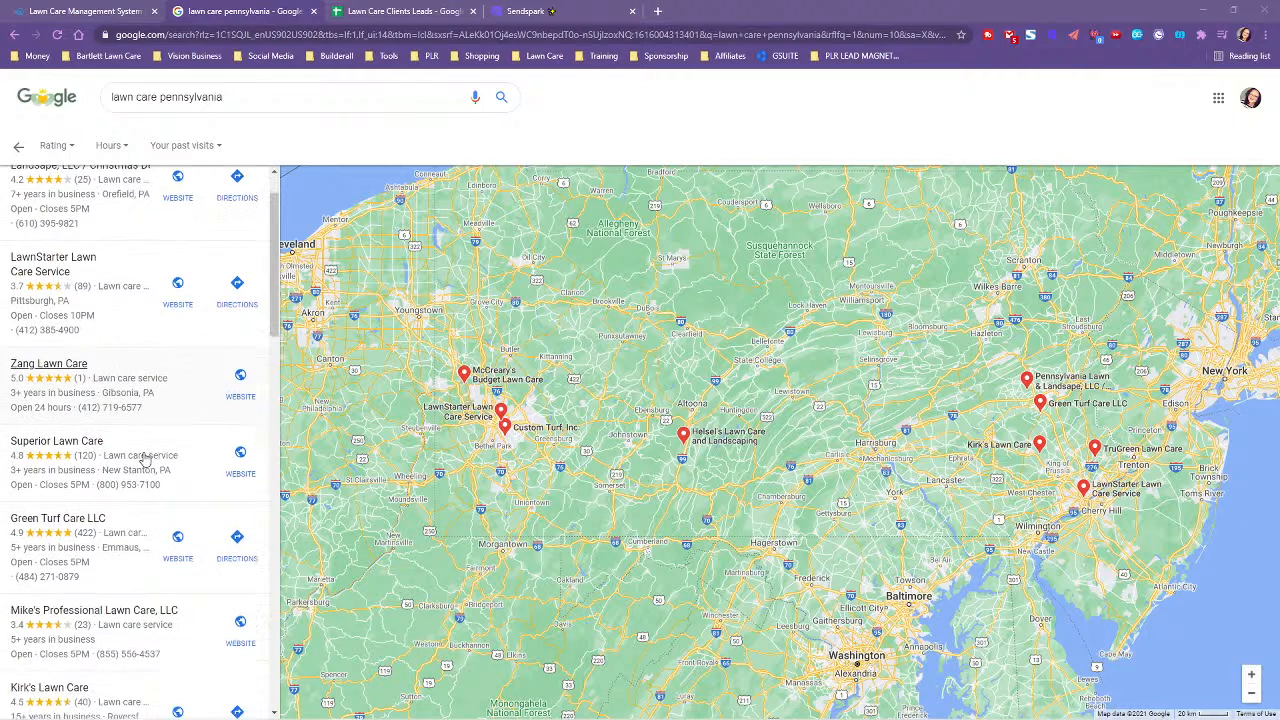
scroll(143, 450, "up", 2)
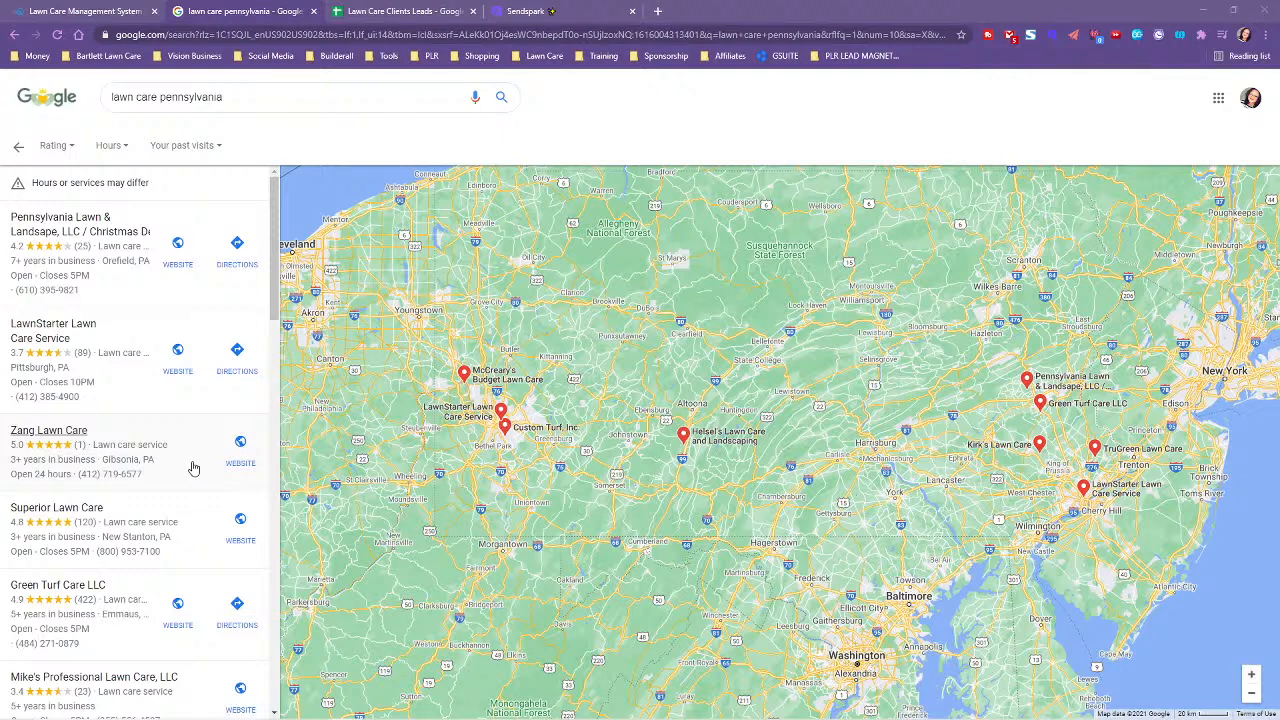
scroll(193, 468, "down", 1)
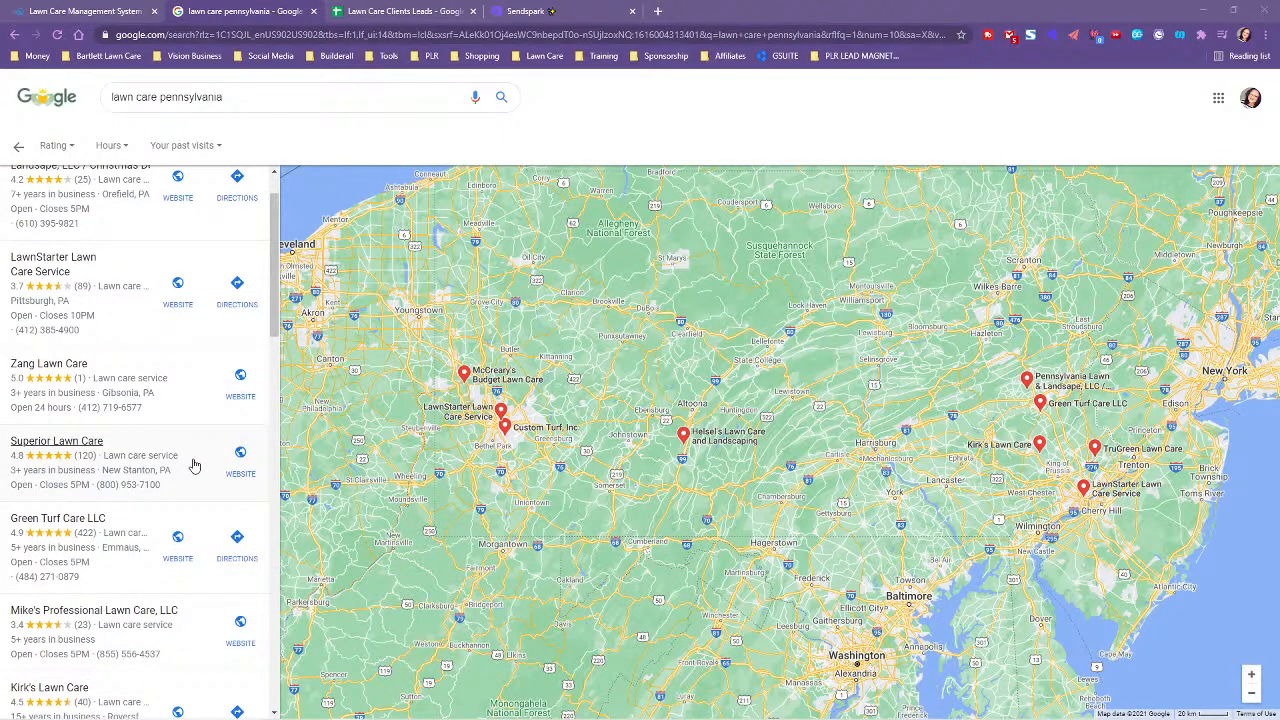
scroll(194, 467, "down", 1)
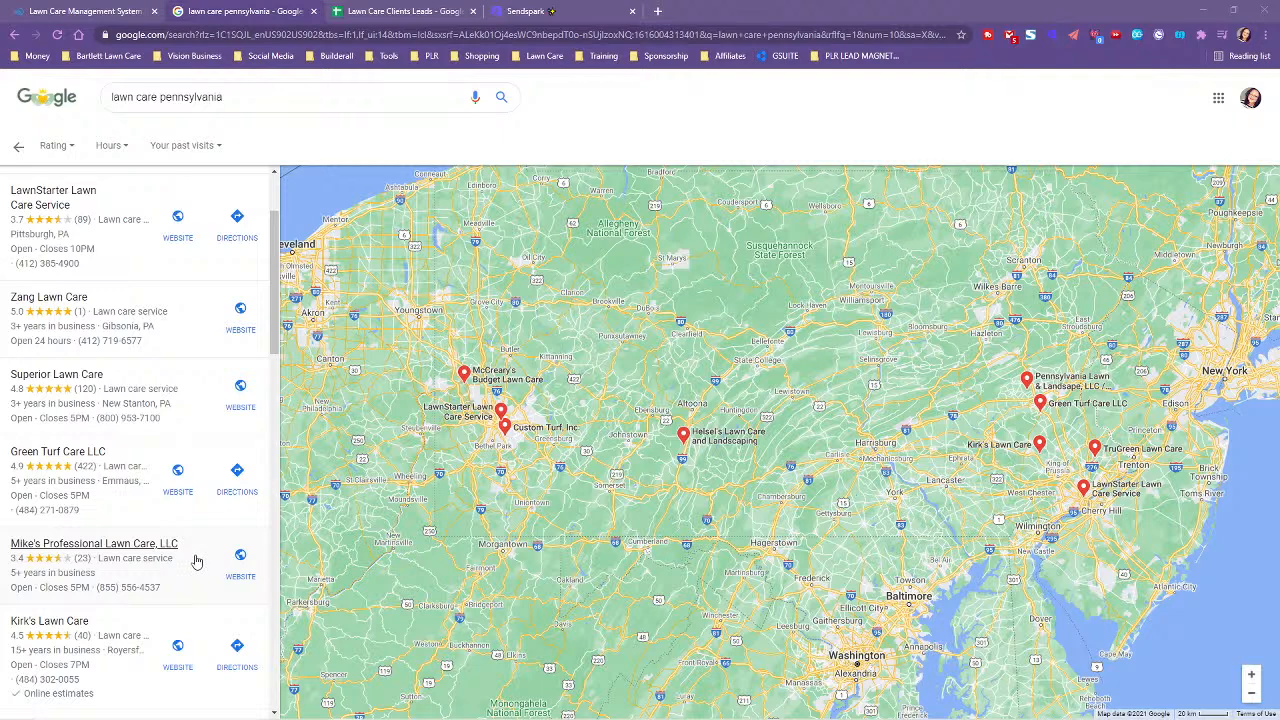
- Scroll the local listings and open Little Juniata Lawn Care, LLC's details panel
scroll(204, 591, "down", 1)
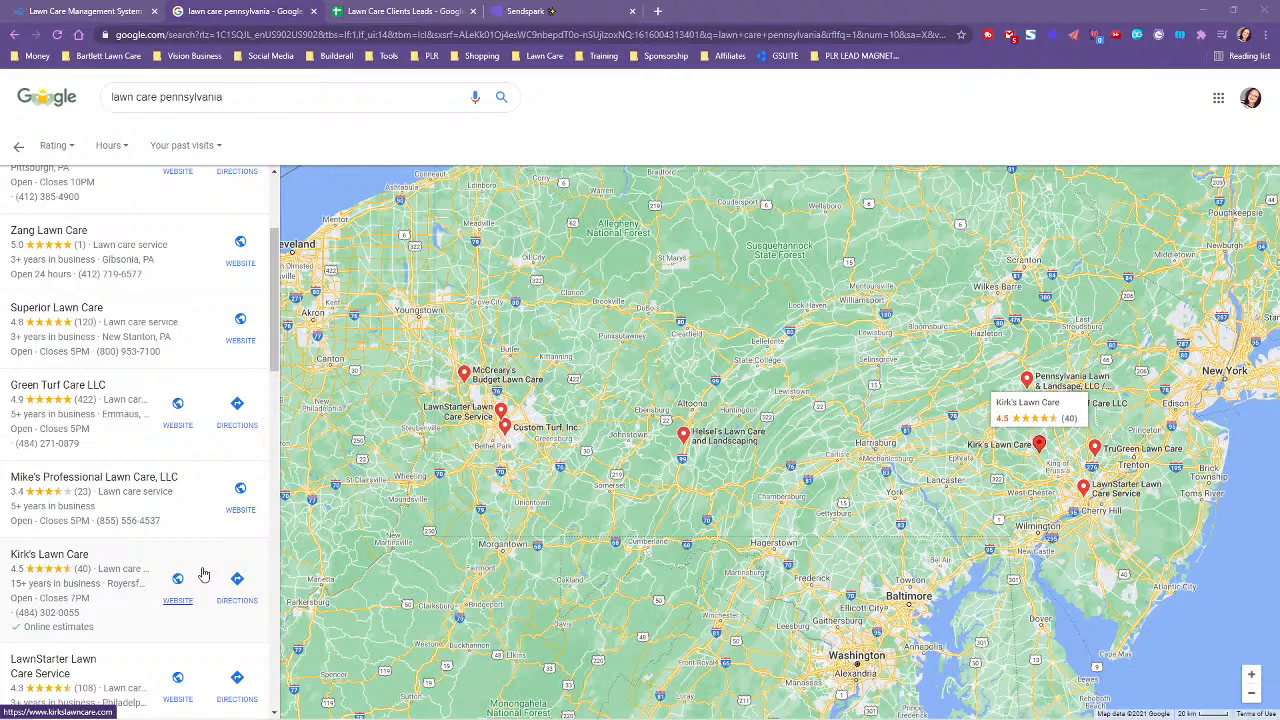
scroll(198, 574, "down", 1)
scroll(198, 574, "down", 1)
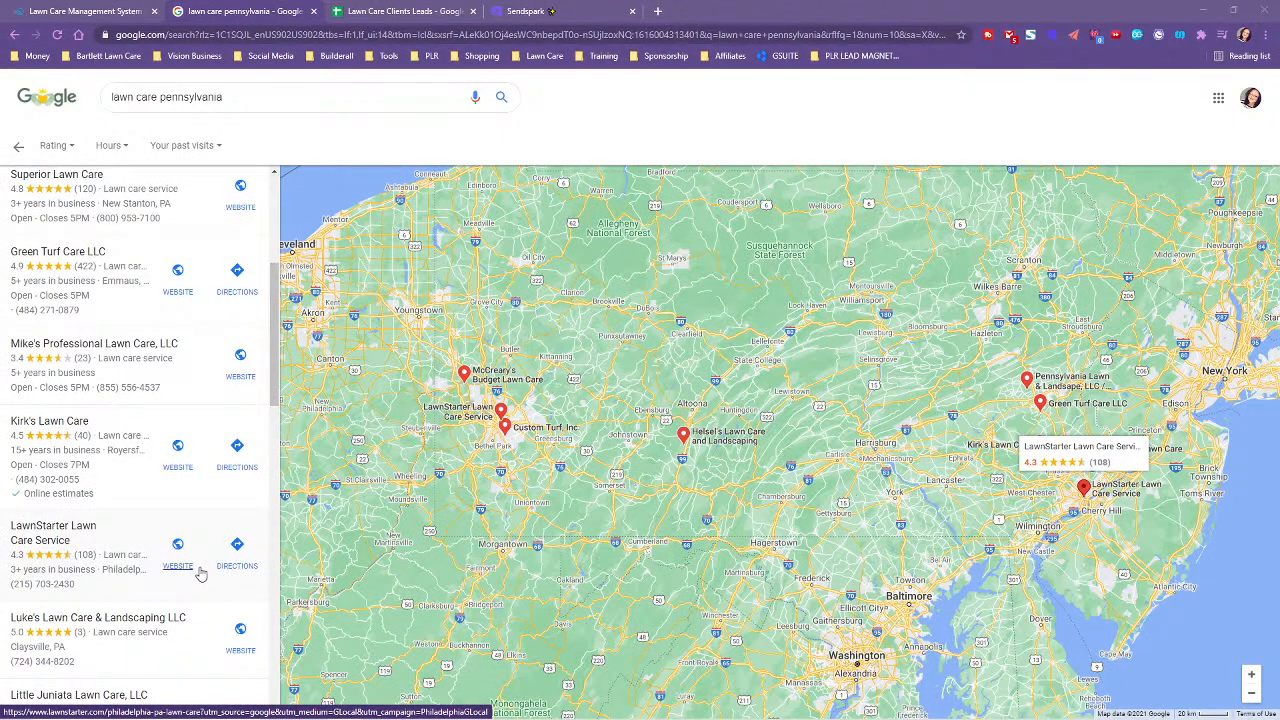
scroll(200, 576, "down", 2)
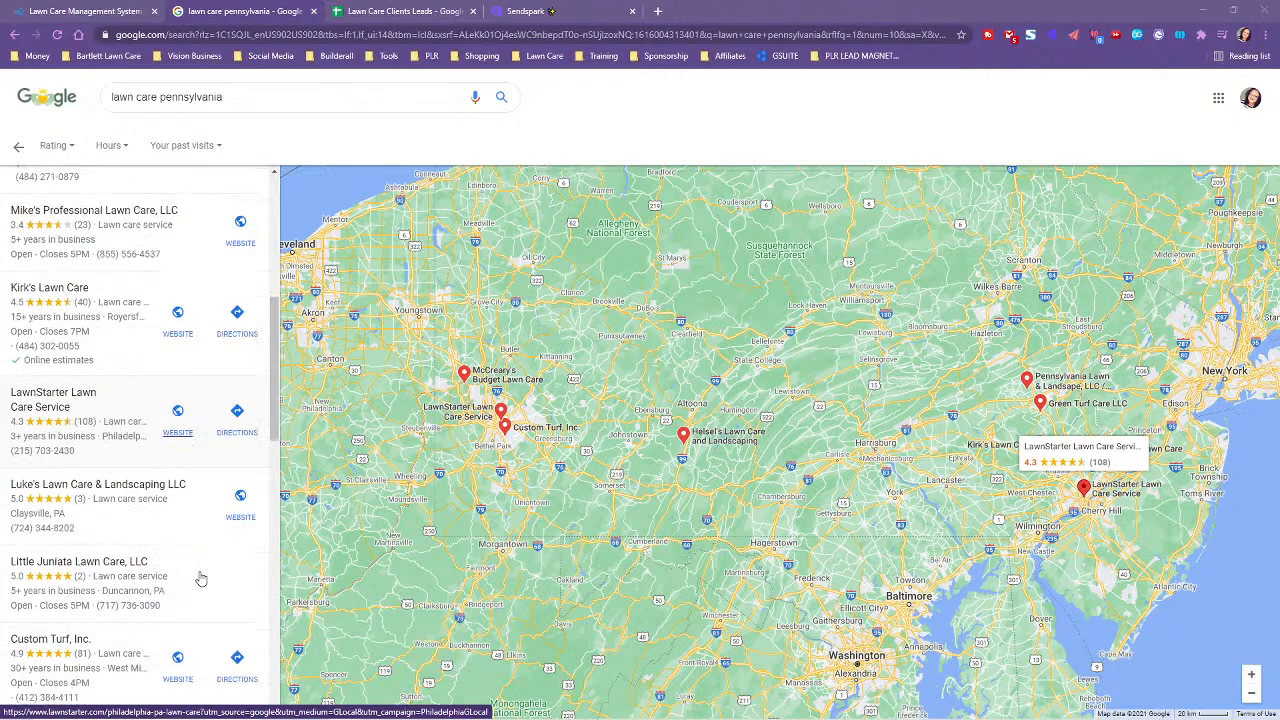
scroll(200, 576, "down", 1)
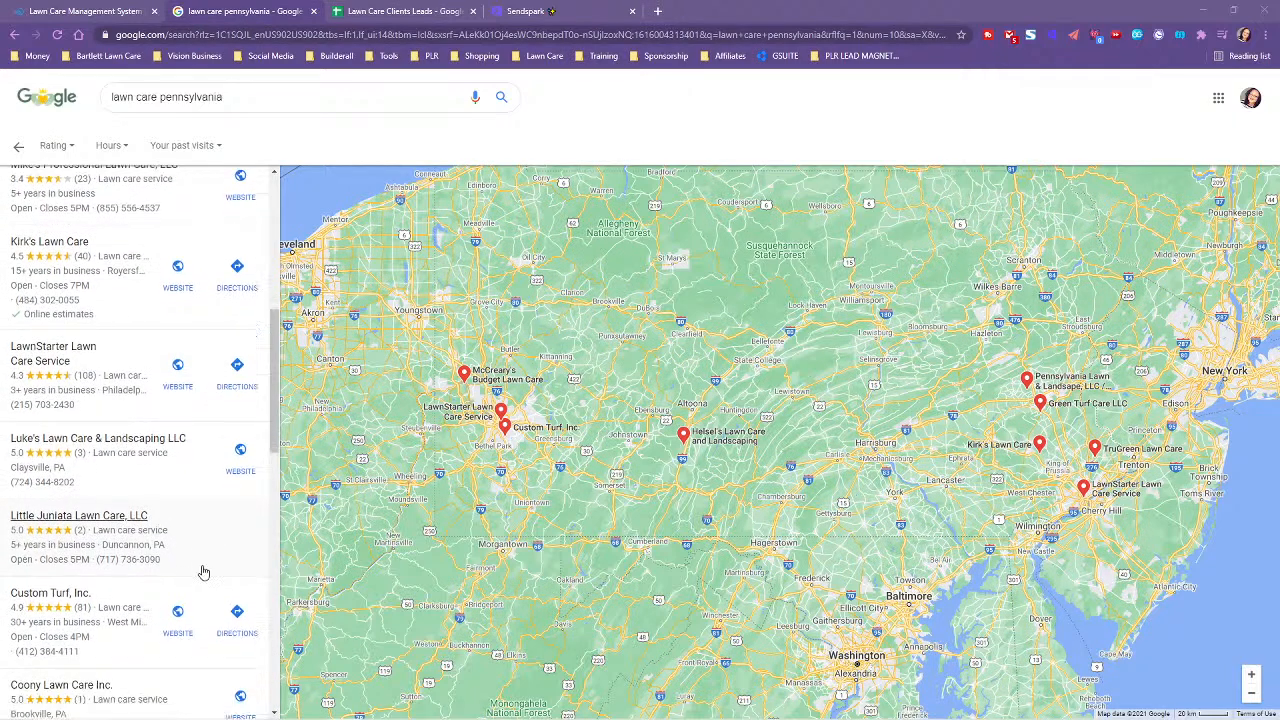
scroll(200, 486, "down", 2)
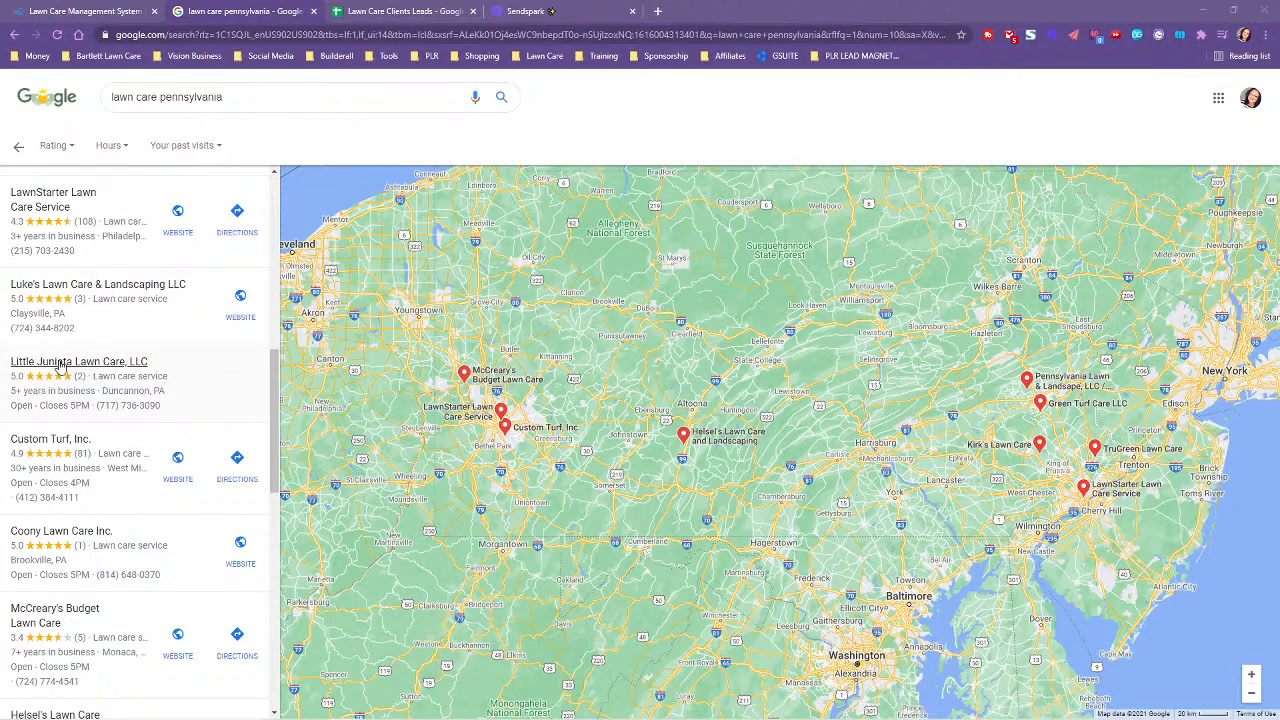
left_click(166, 384)
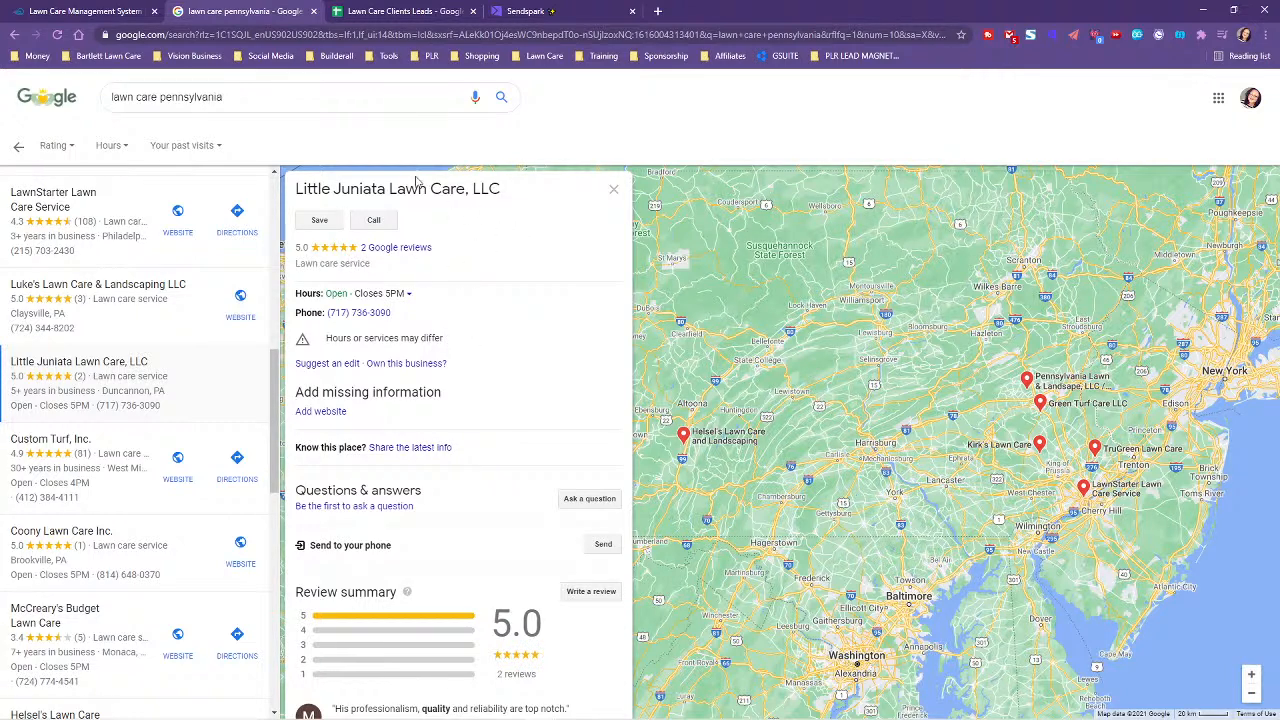
- Highlight 'LLC' in the business name twice, clearing the selection each time
left_click_drag(475, 191, 527, 191)
left_click(513, 262)
left_click_drag(474, 188, 539, 188)
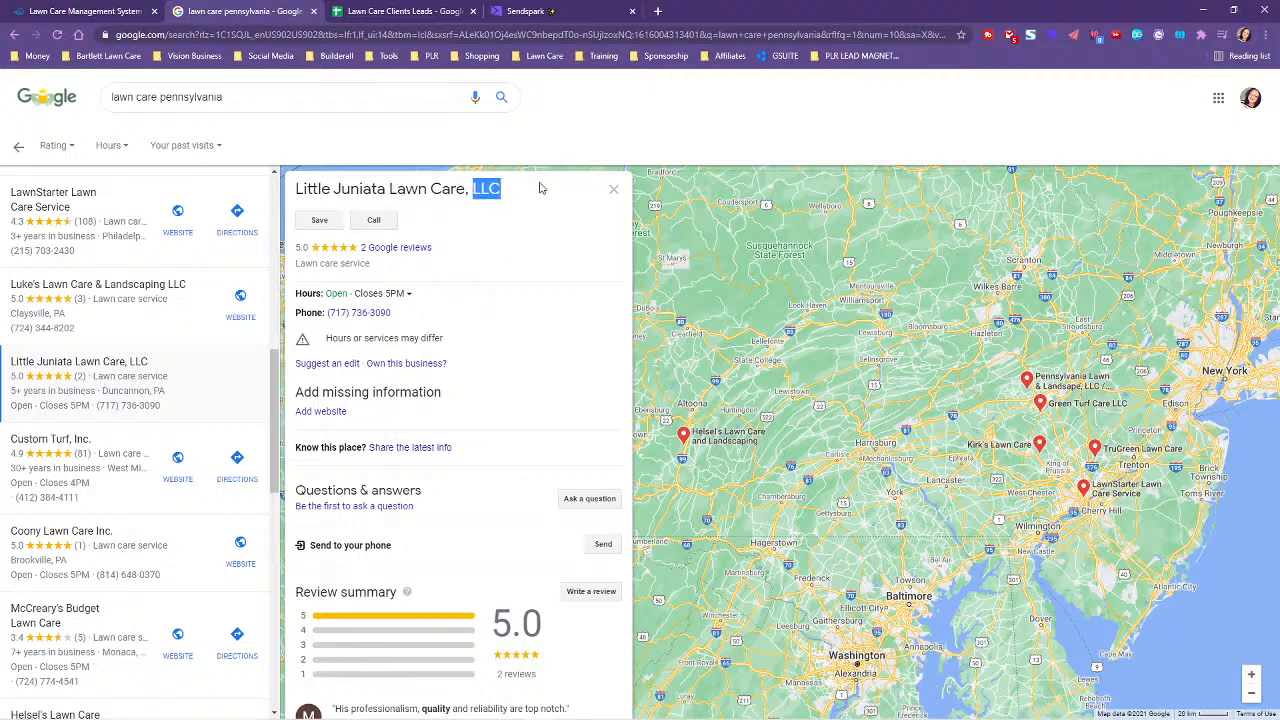
left_click(502, 273)
- Scroll through the reviews and web results, then back up to the name, hours and phone
scroll(481, 440, "down", 1)
scroll(490, 395, "down", 1)
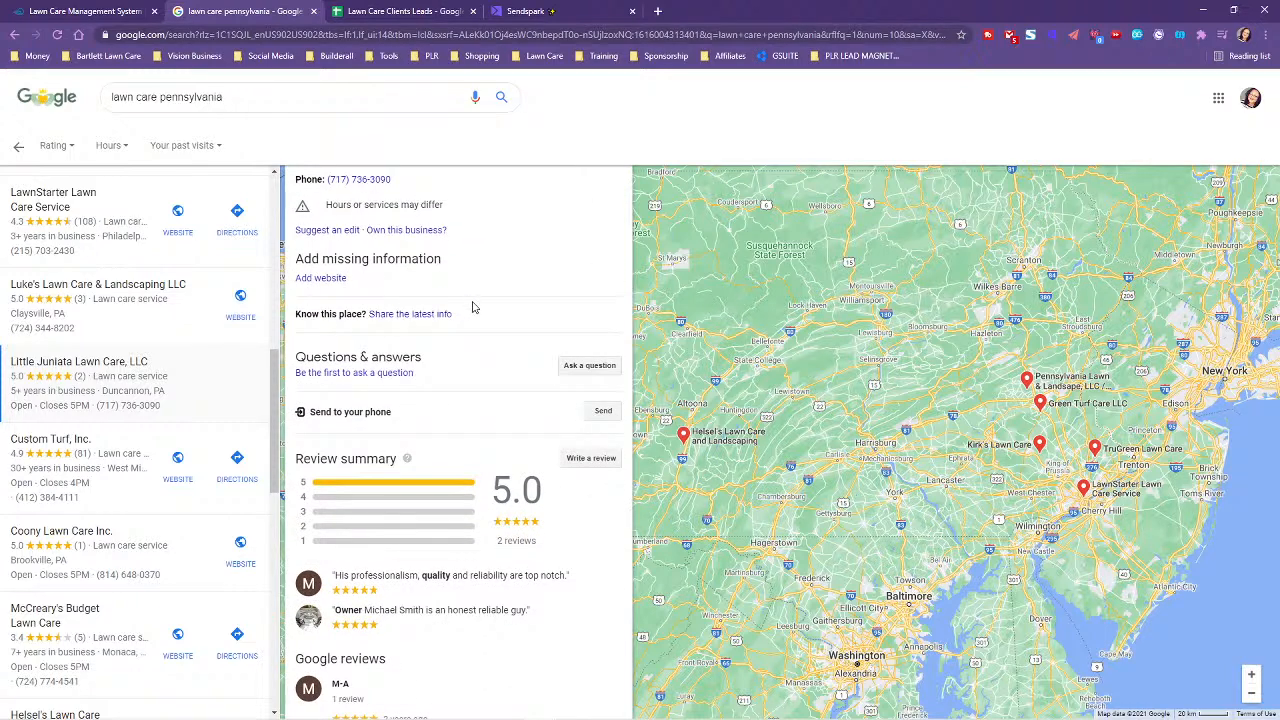
scroll(491, 263, "up", 2)
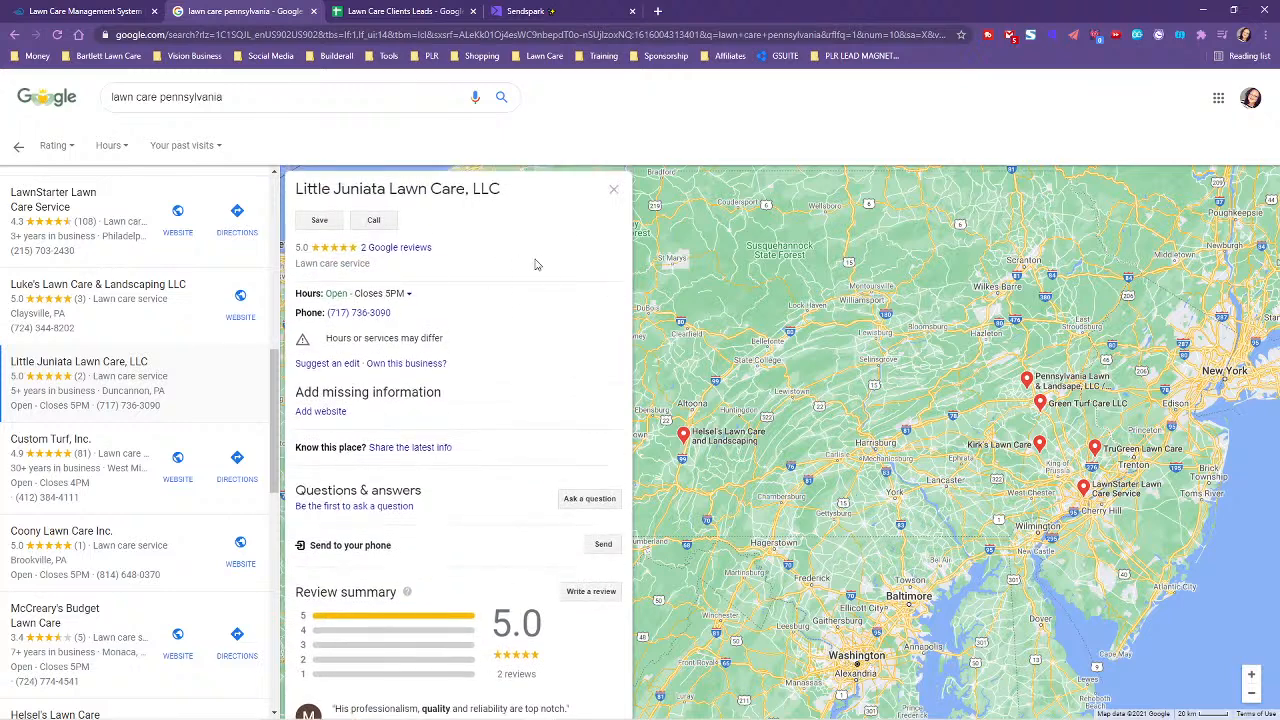
scroll(524, 483, "down", 7)
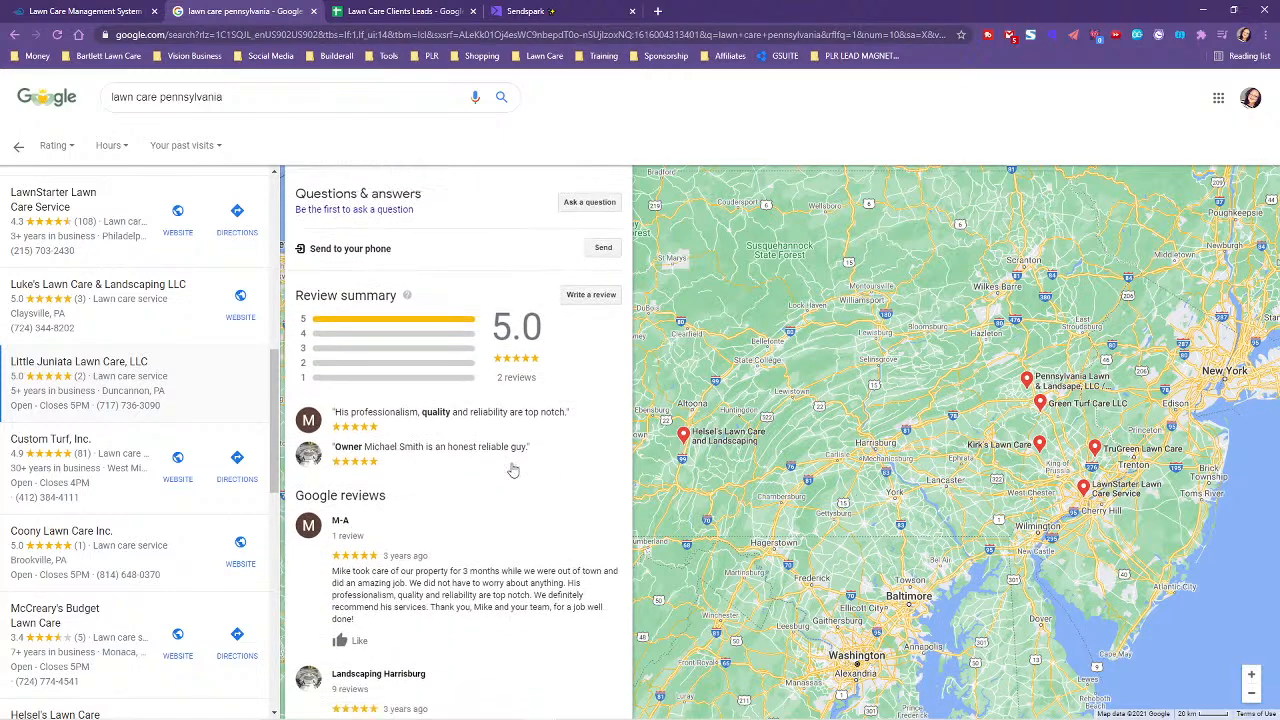
scroll(454, 544, "down", 5)
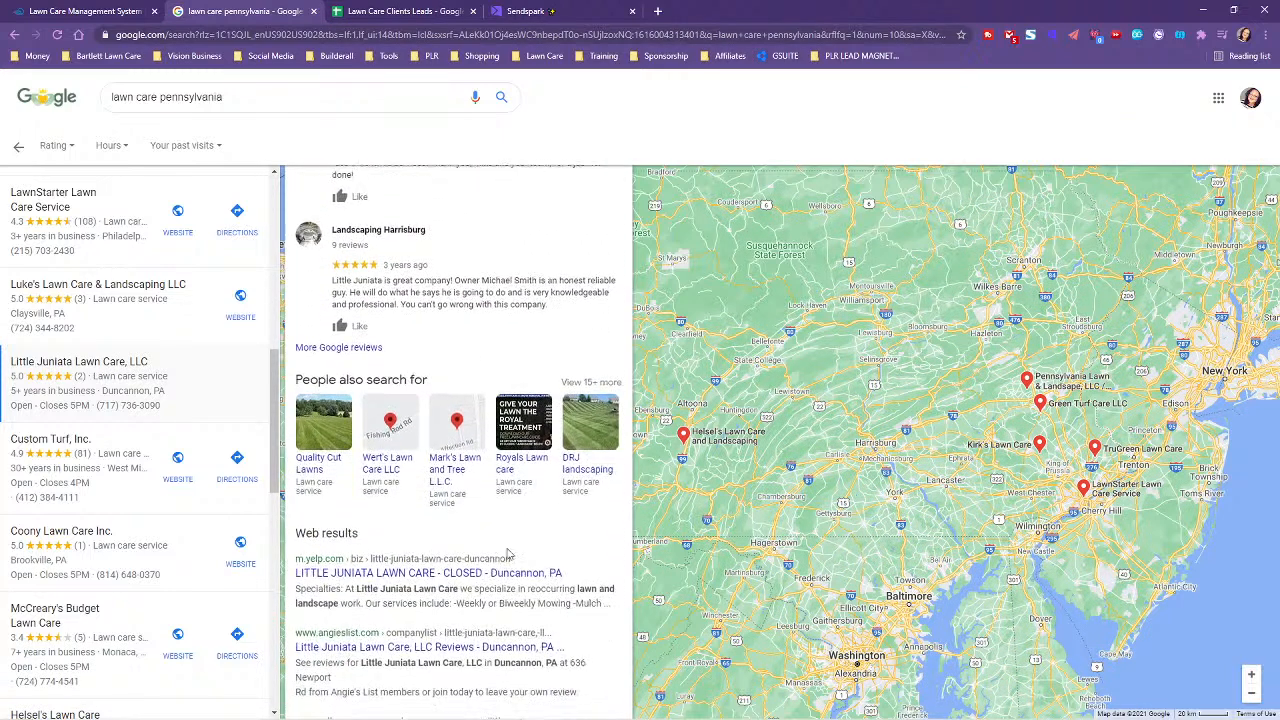
scroll(469, 543, "down", 1)
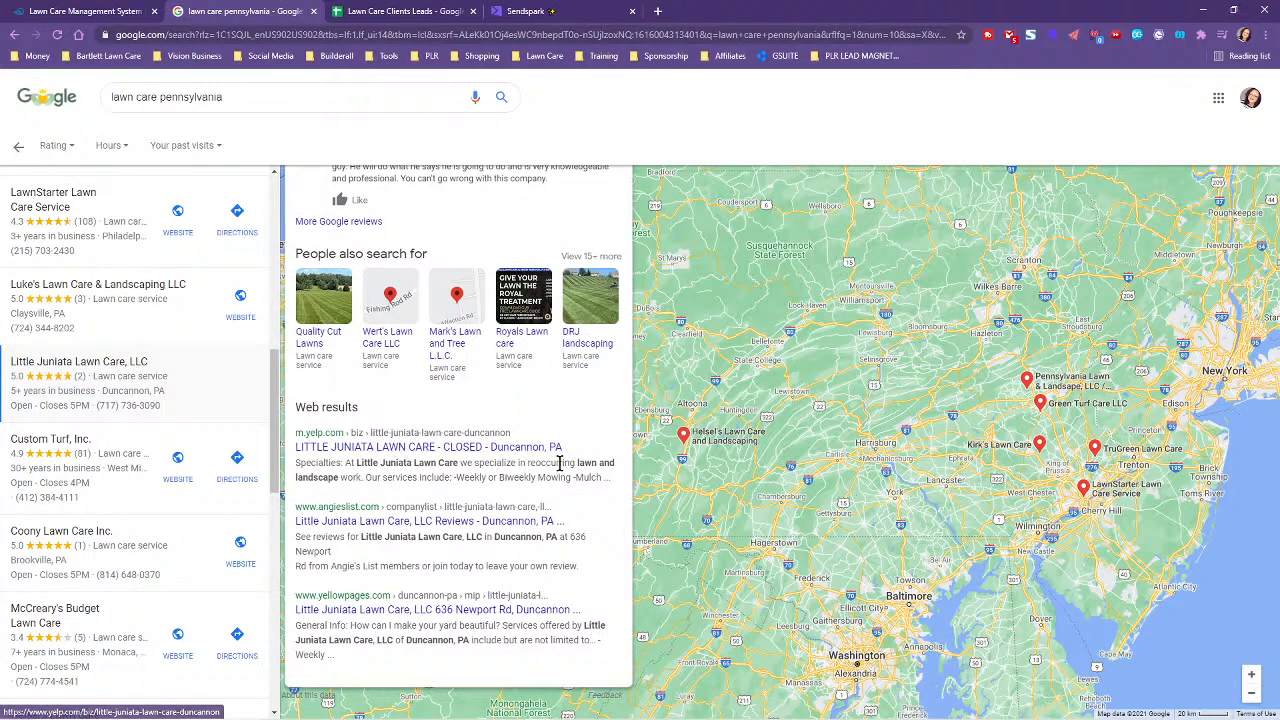
scroll(563, 457, "up", 7)
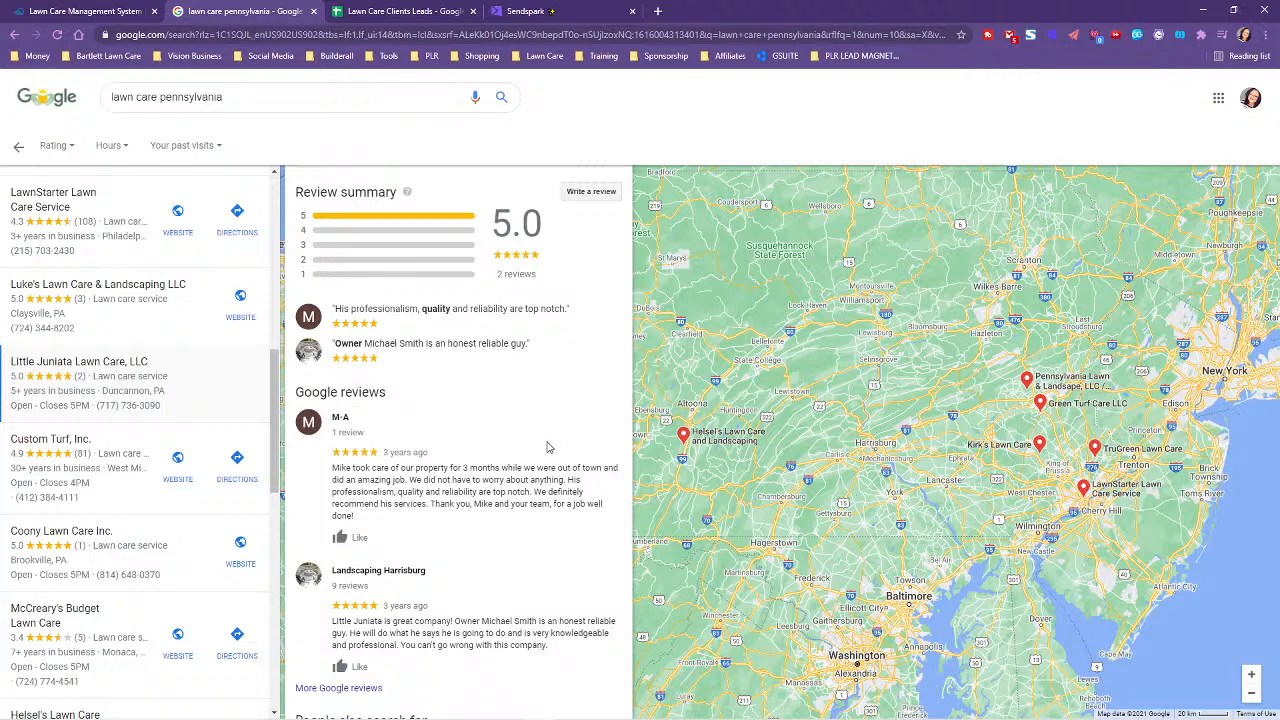
scroll(547, 449, "up", 2)
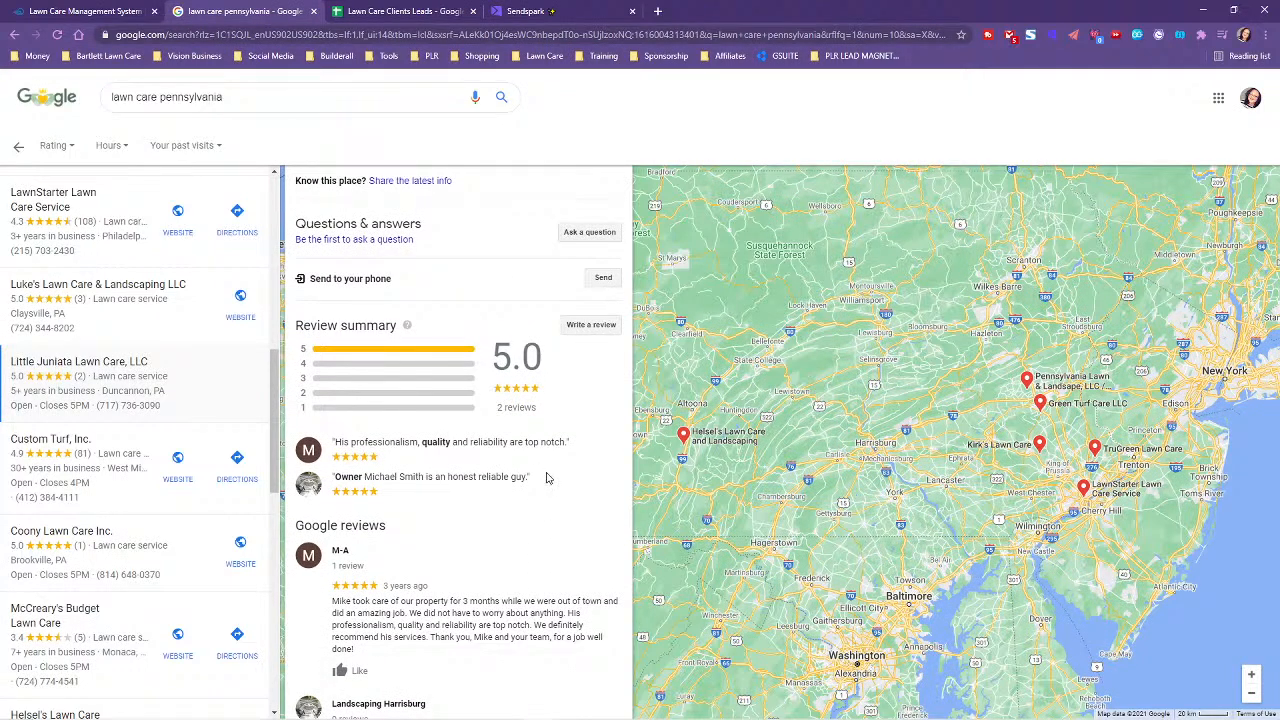
scroll(553, 485, "down", 9)
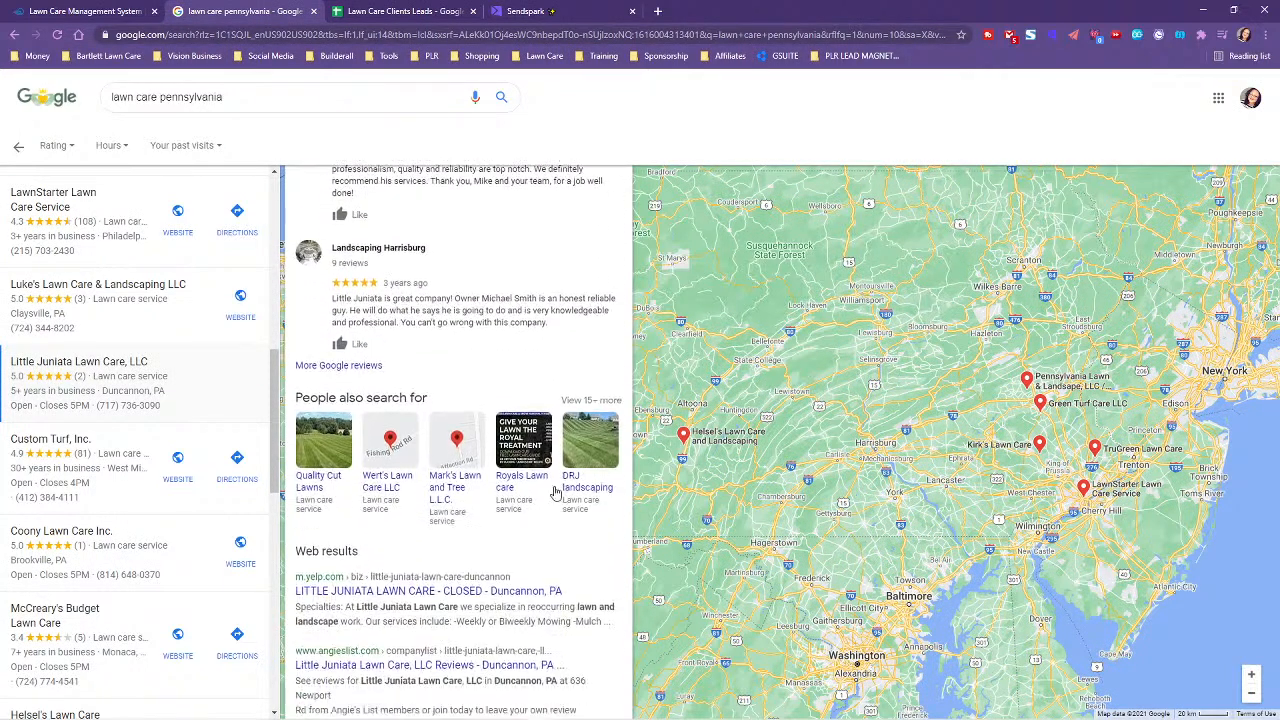
scroll(424, 514, "down", 1)
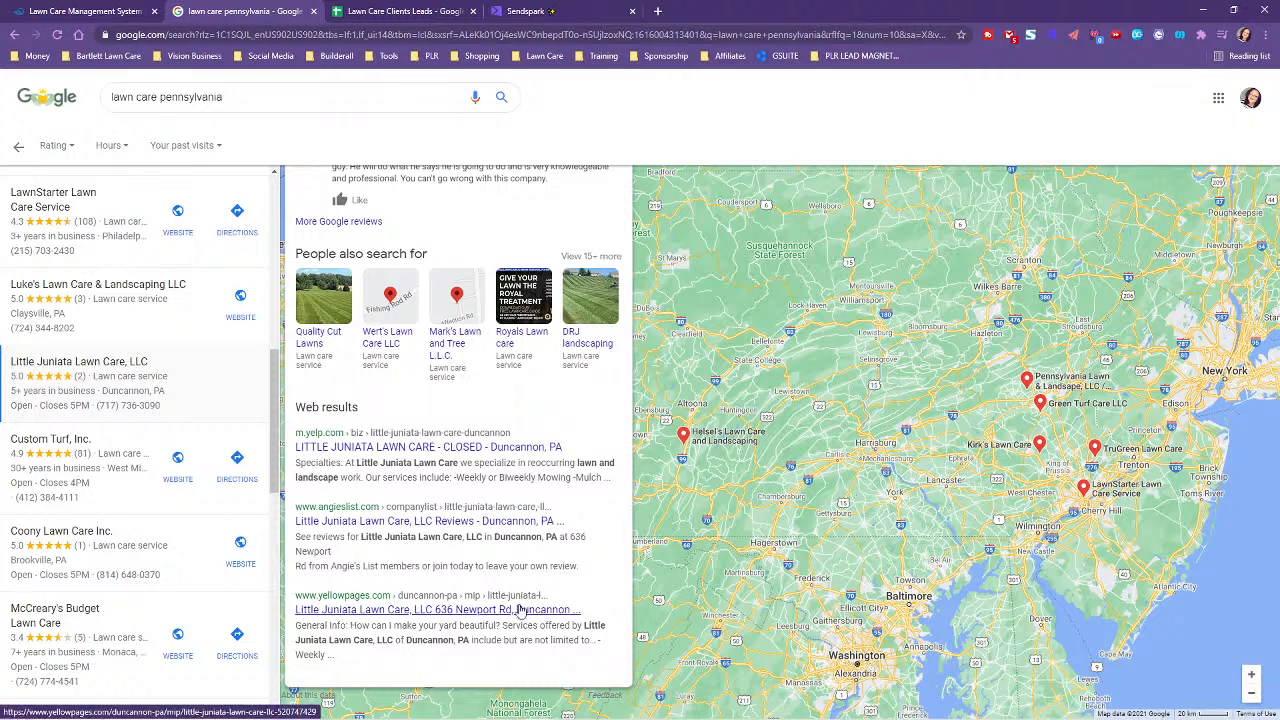
scroll(458, 605, "up", 5)
scroll(530, 550, "up", 5)
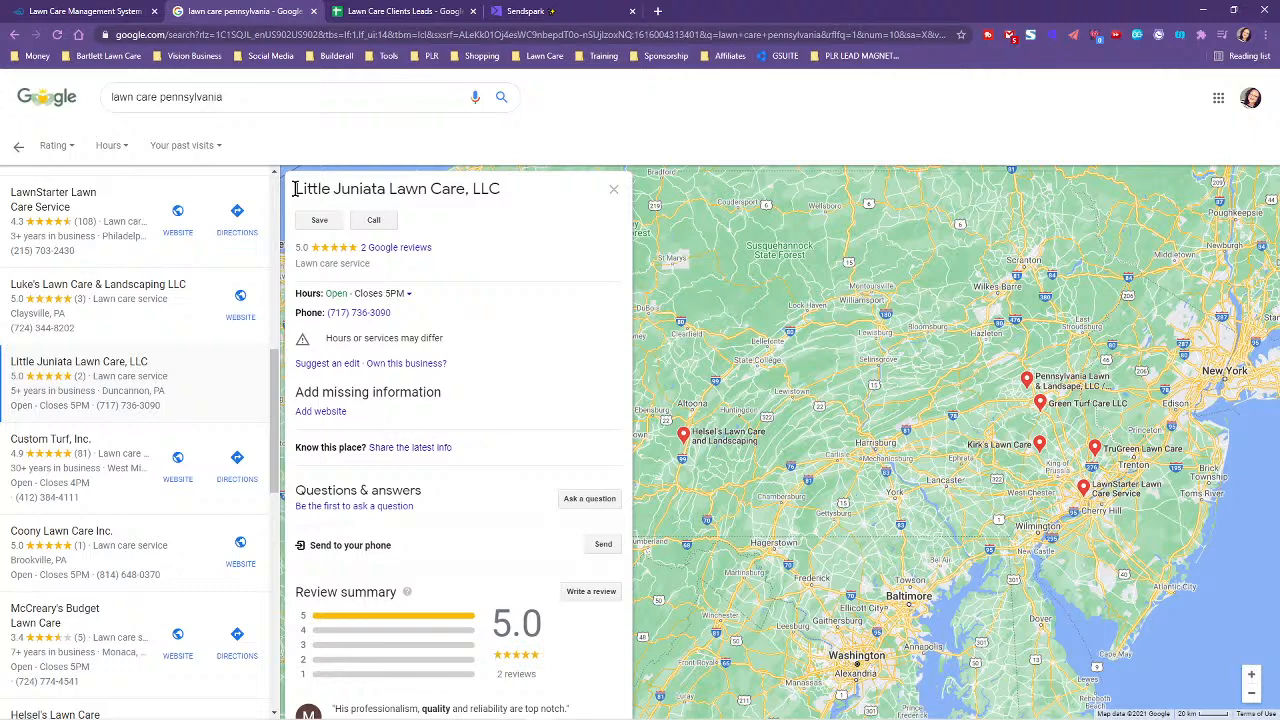
- Copy the business name 'Little Juniata Lawn Care, LLC' and switch to the Lawn Care Clients Leads sheet
left_click_drag(295, 189, 512, 190)
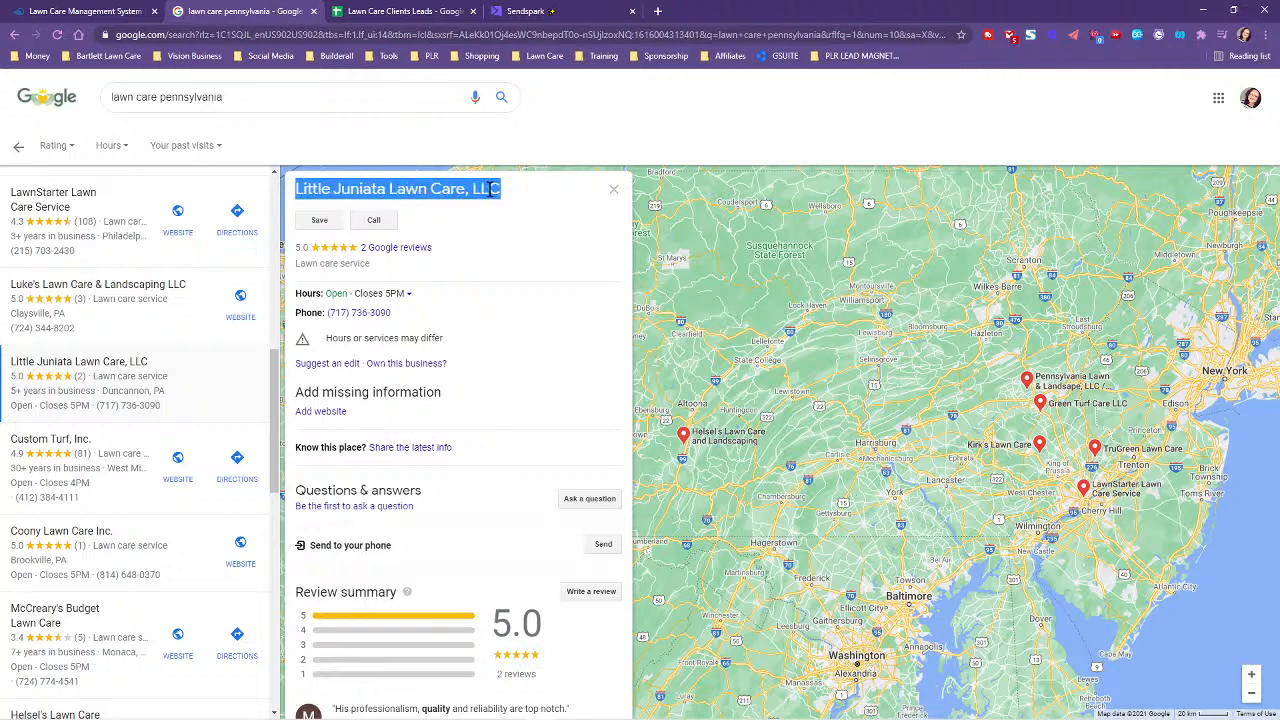
right_click(464, 193)
left_click(488, 200)
left_click(400, 11)
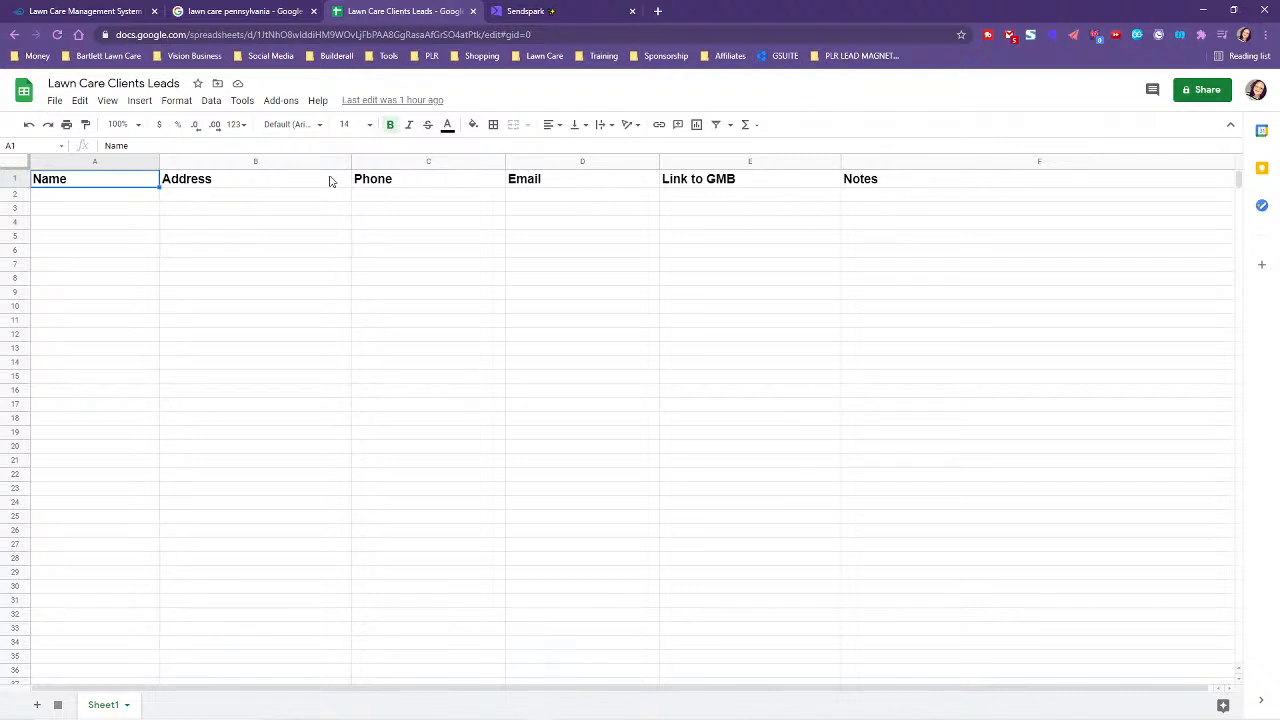
- Paste the business name into cell A2 under Name, then return to the listing and select its phone number
left_click(50, 196)
double_click(46, 197)
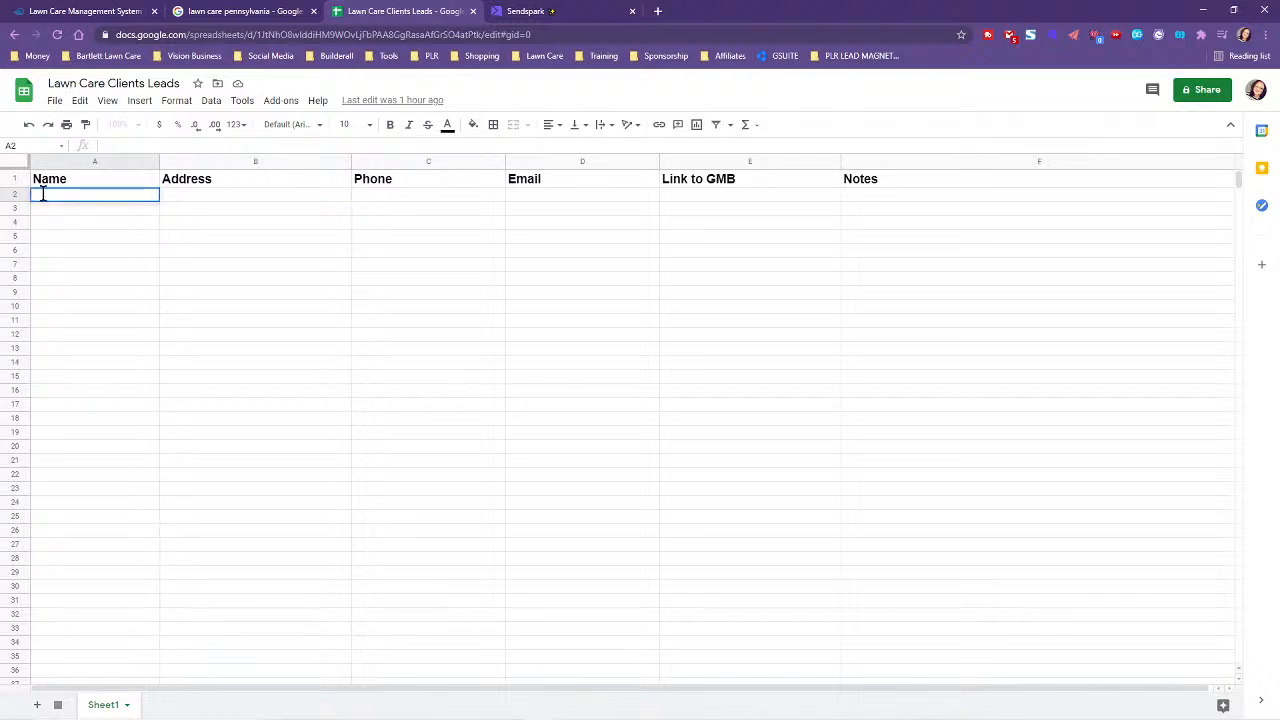
key("ctrl+v")
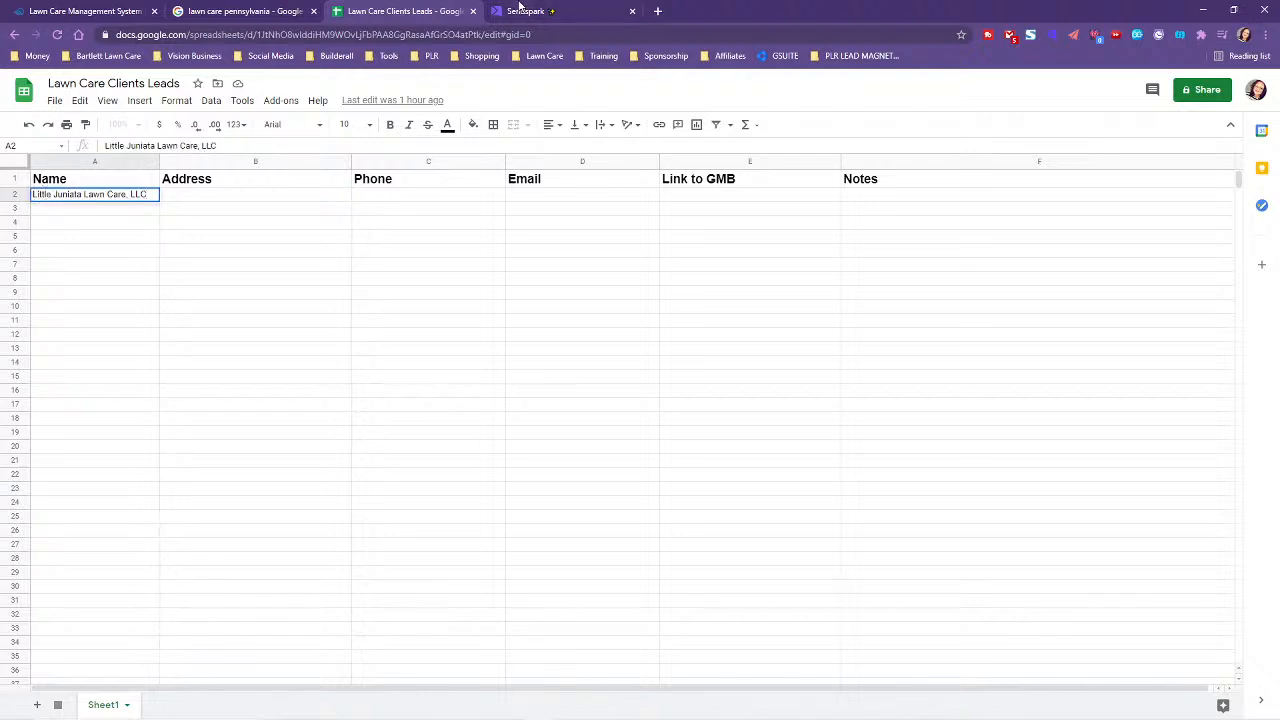
left_click(245, 11)
left_click_drag(396, 314, 330, 320)
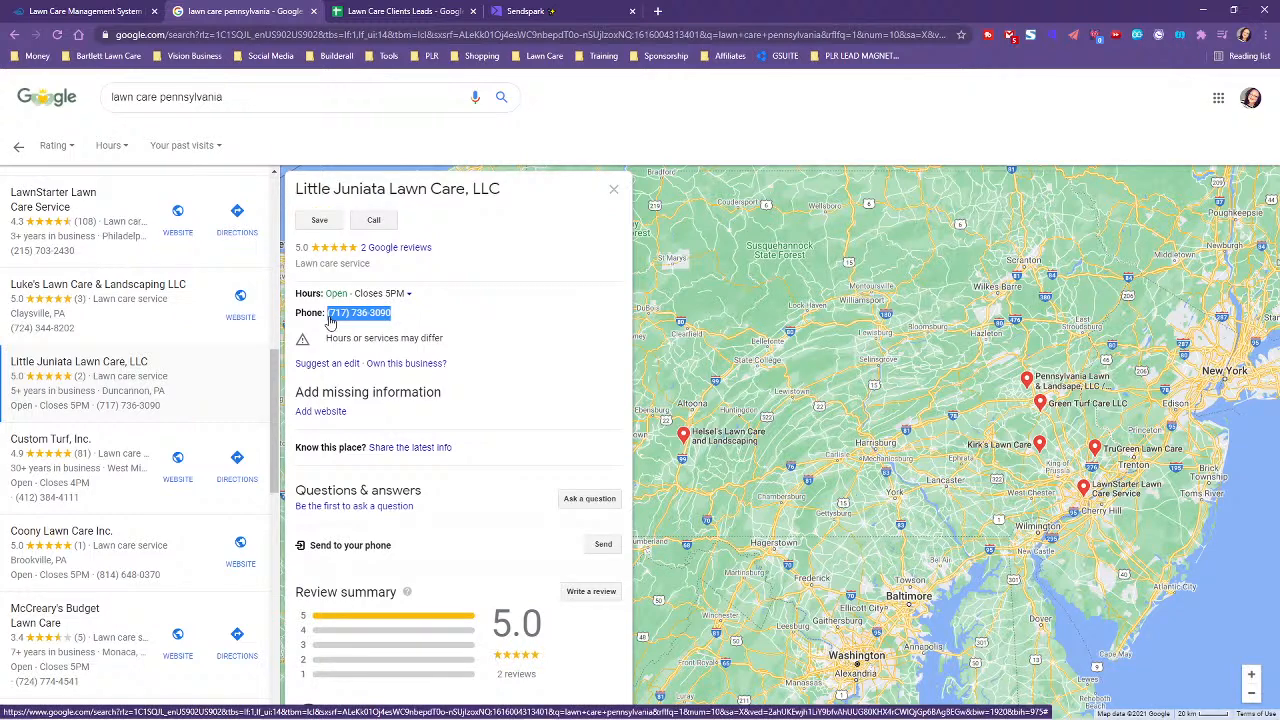
- Reselect the full phone number and paste it into cell C2 under Phone
left_click(428, 320)
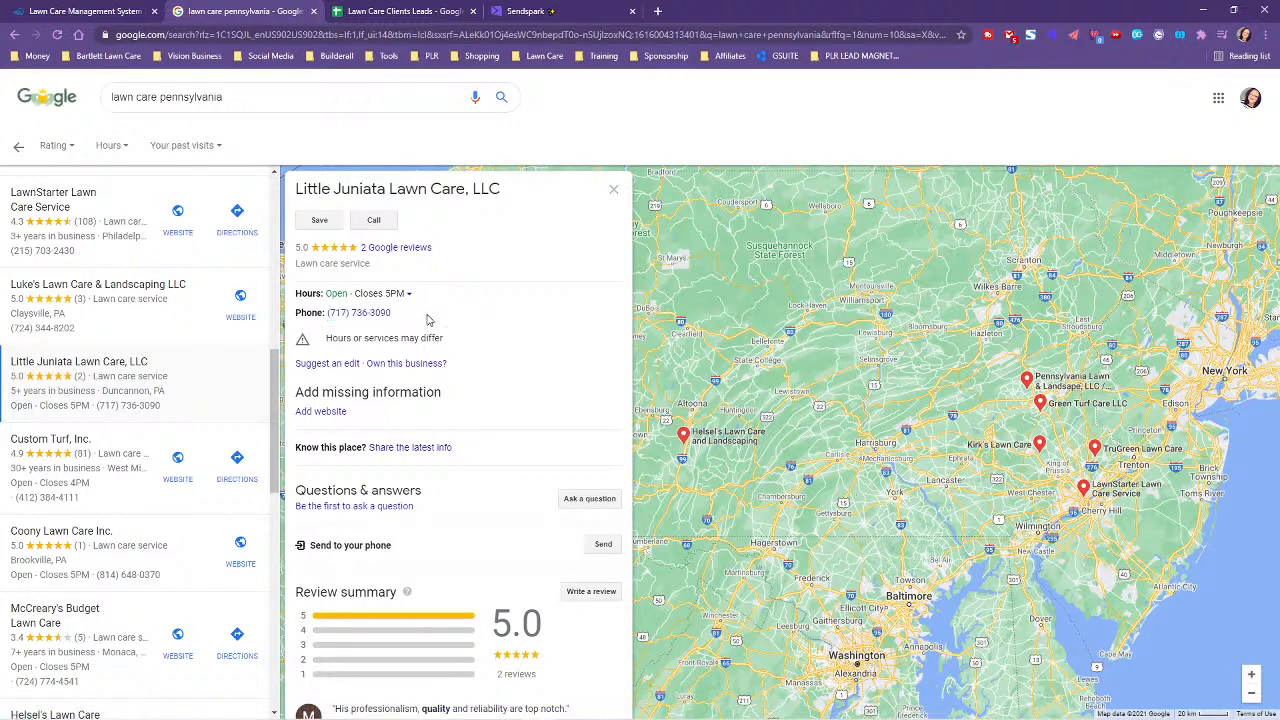
left_click_drag(393, 315, 325, 314)
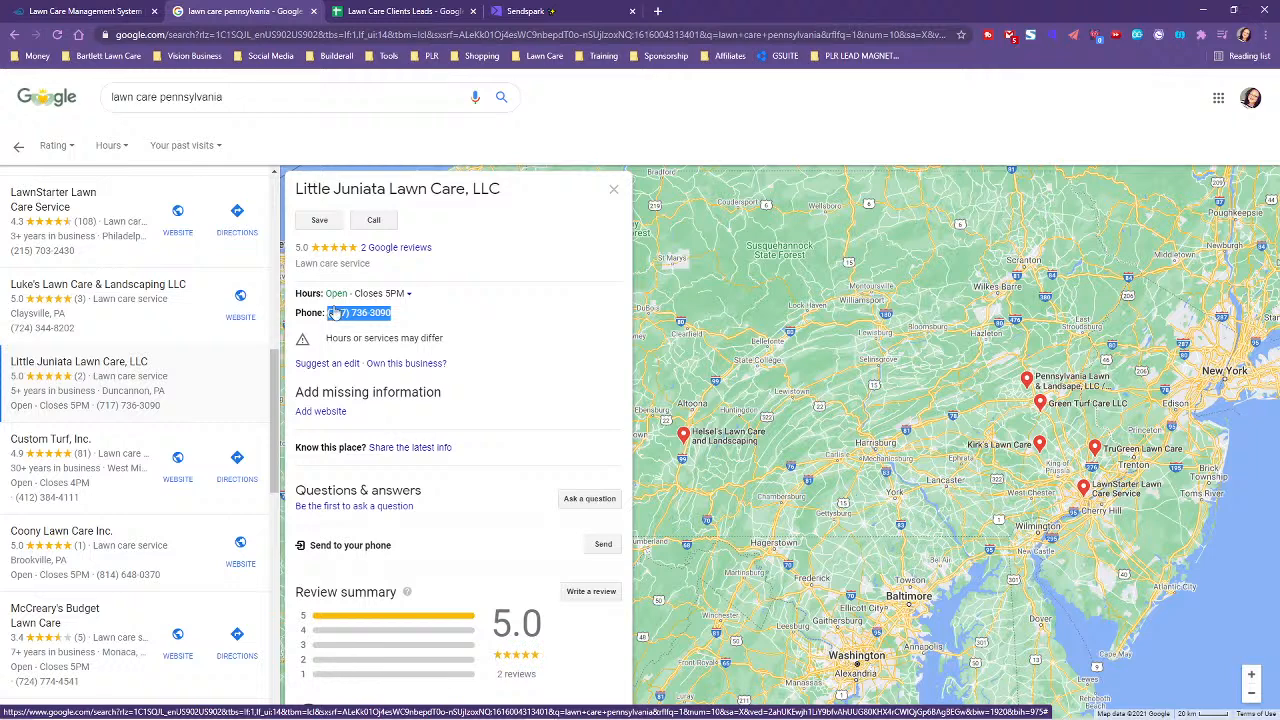
left_click(360, 10)
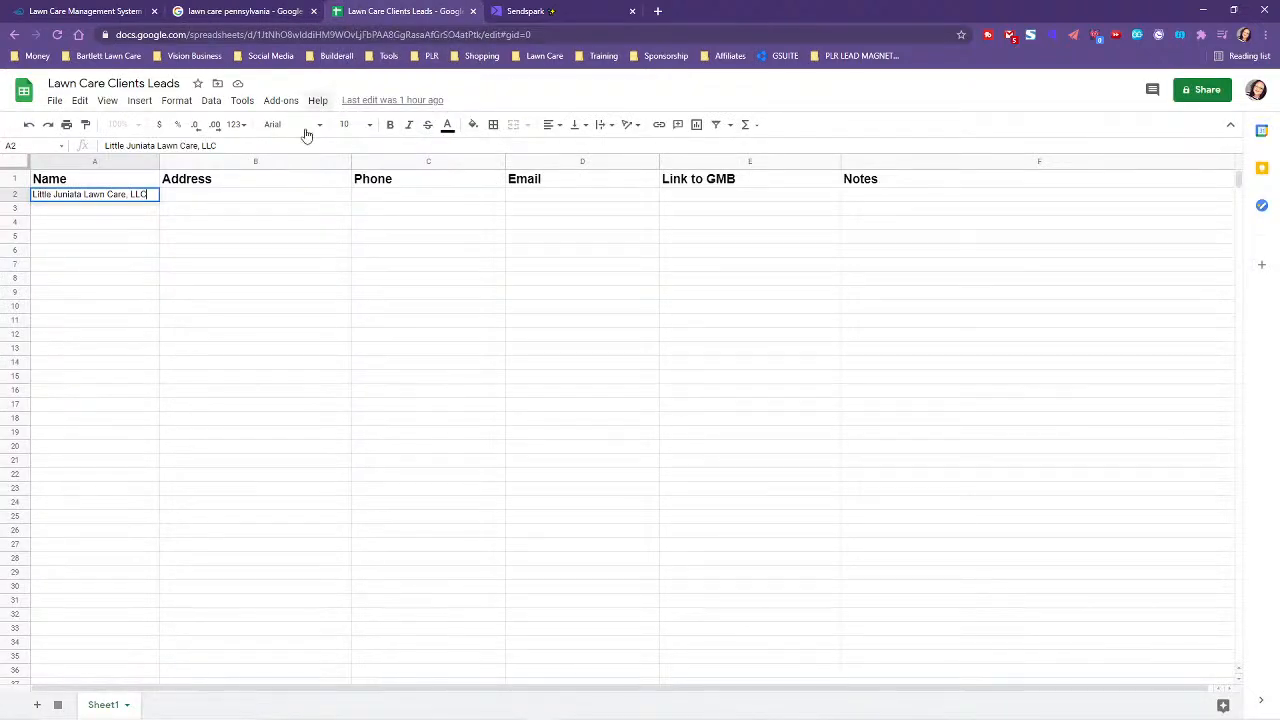
double_click(368, 196)
key("ctrl+v")
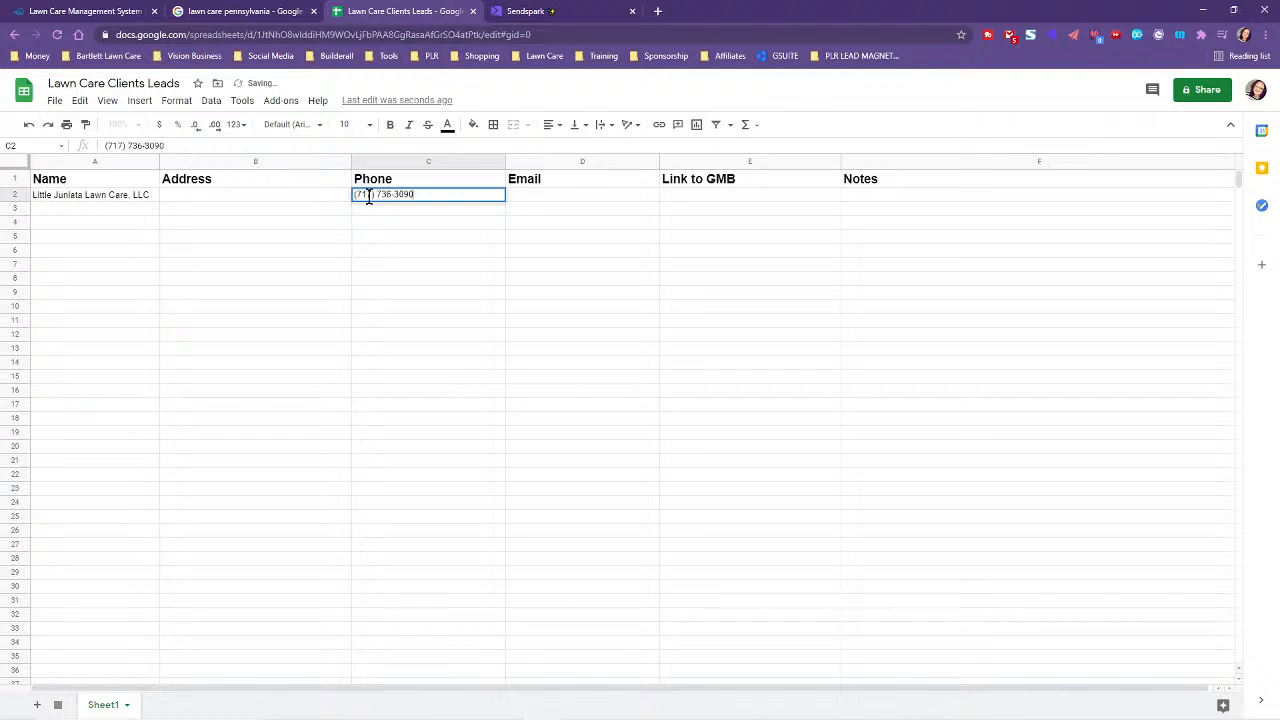
- Copy the Google listing URL from the address bar and paste it into cell E2 under Link to GMB
left_click(230, 10)
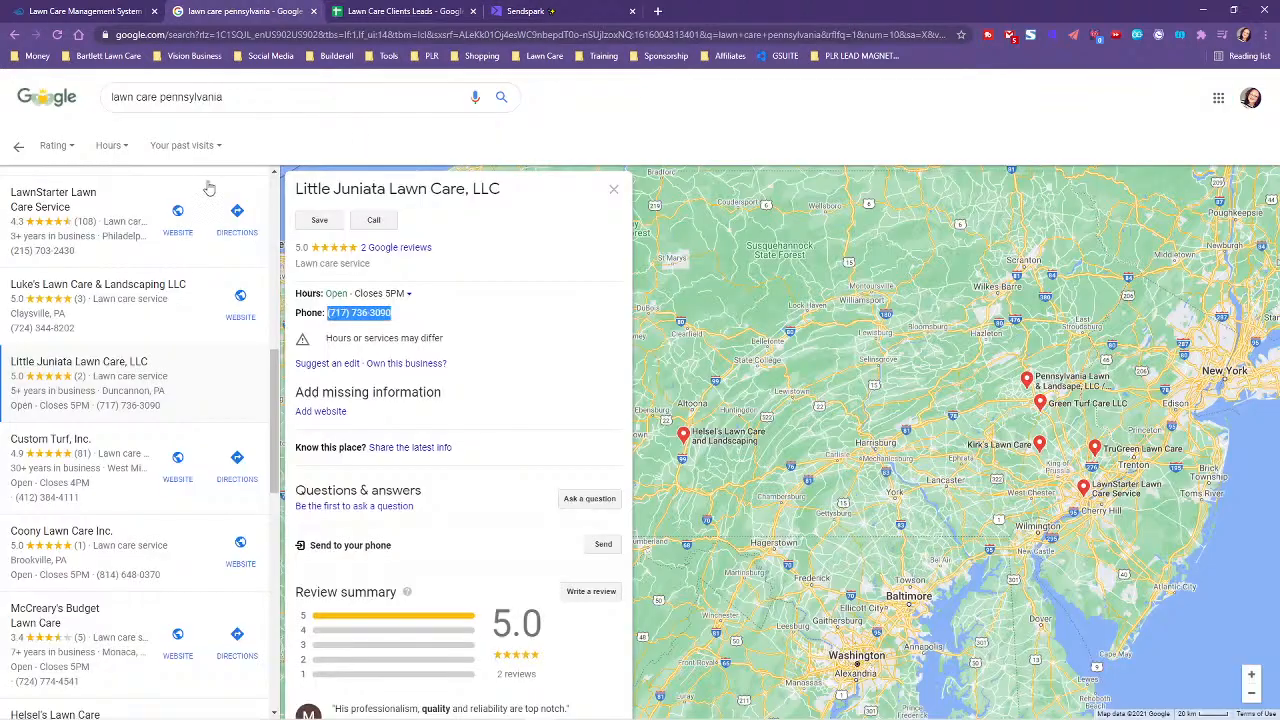
left_click(608, 36)
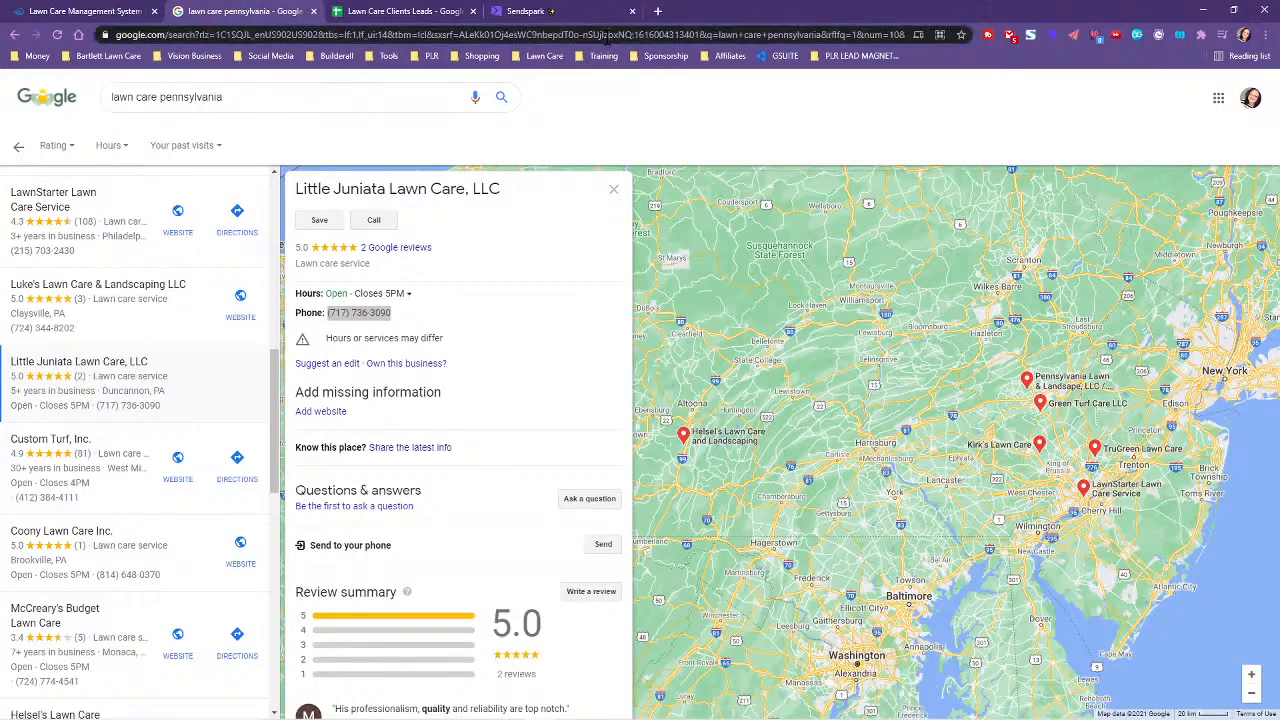
right_click(603, 40)
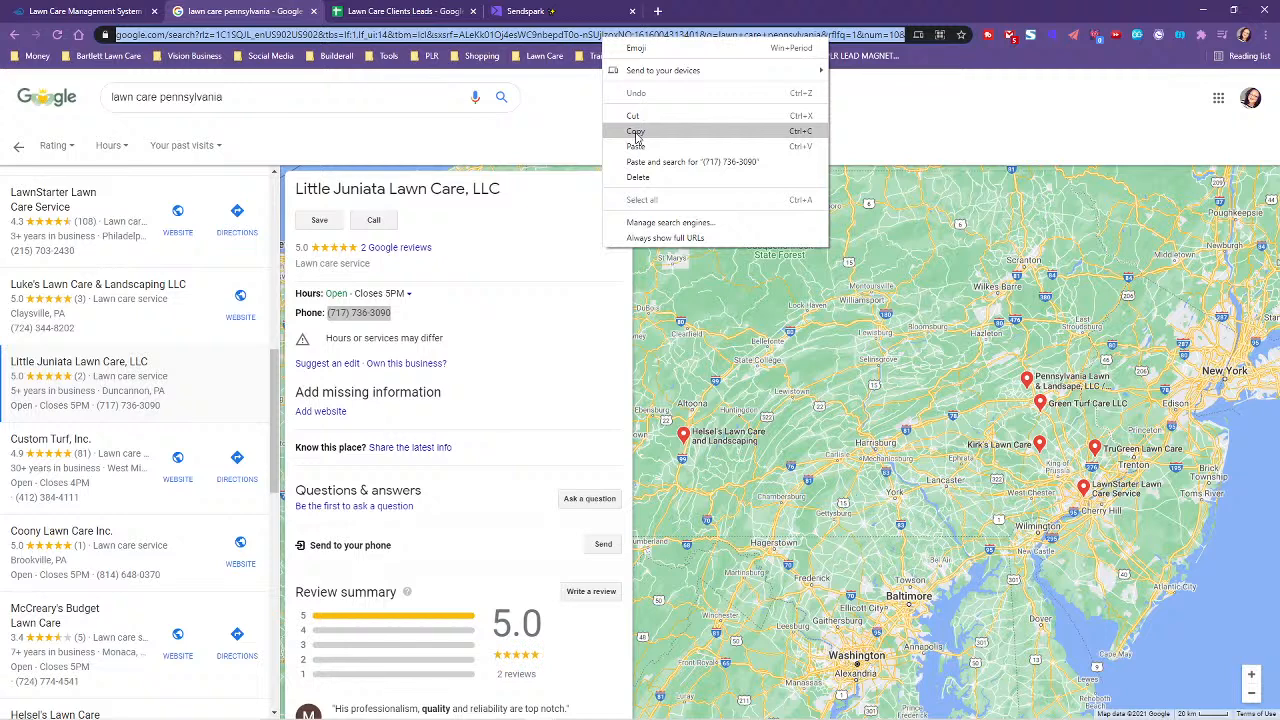
left_click(636, 136)
left_click(388, 10)
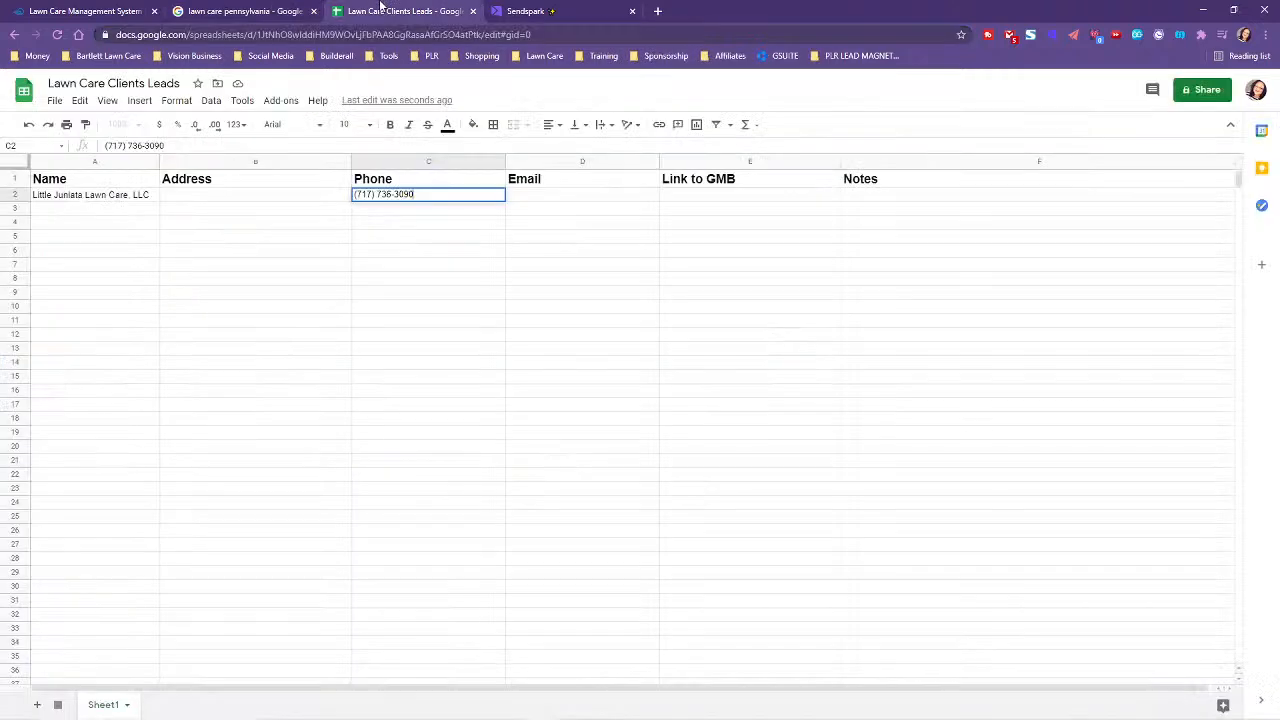
left_click(663, 196)
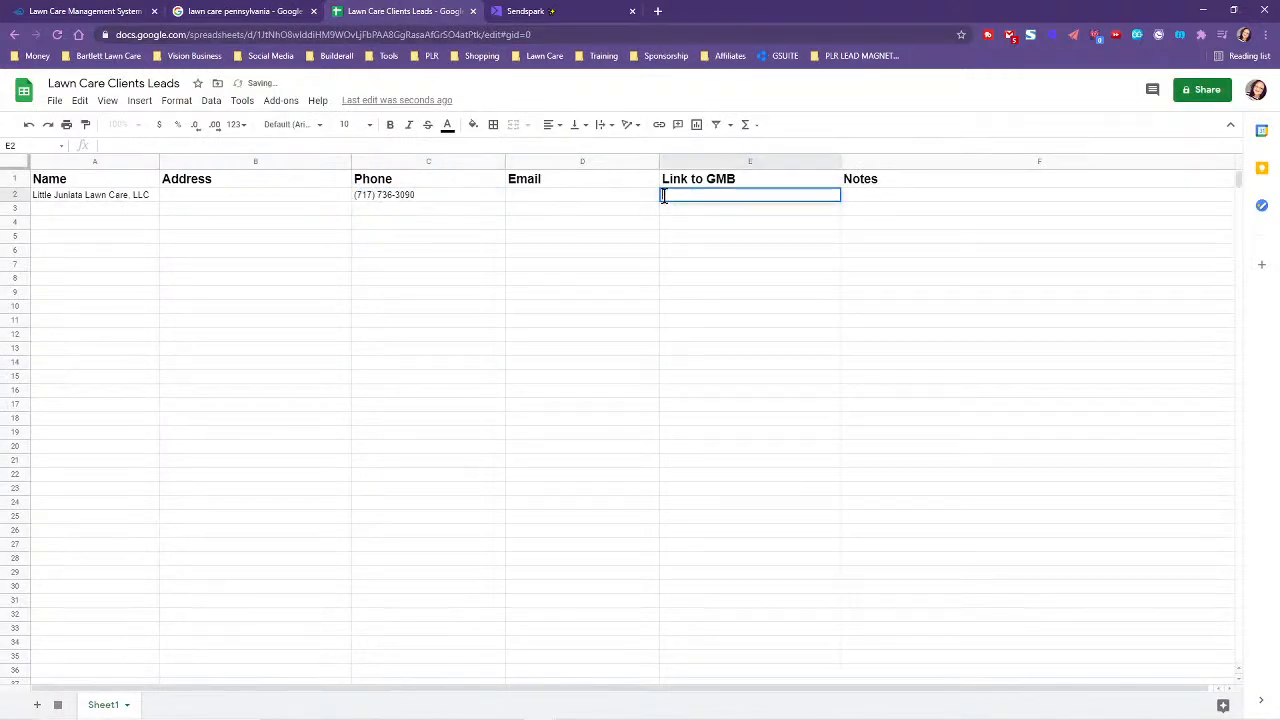
key("ctrl+v")
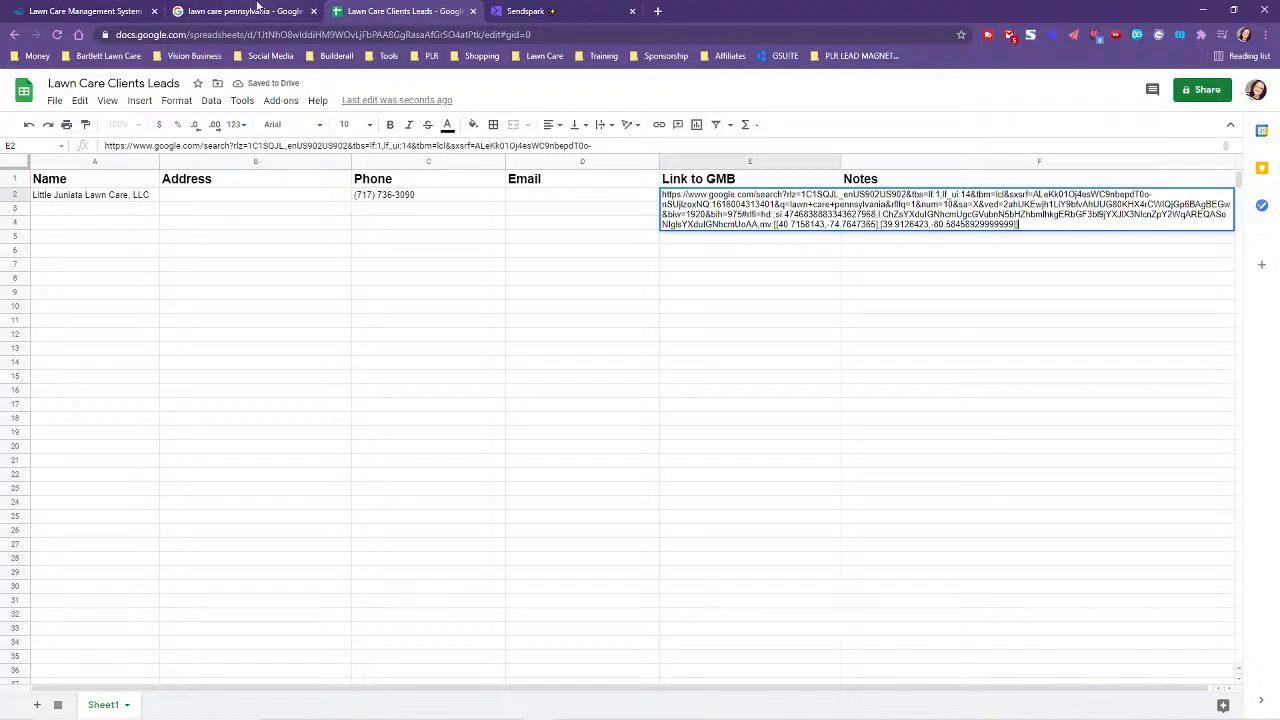
left_click(245, 10)
- Open Little Juniata Lawn Care's Yelp page, view its photos and check its parked website
scroll(517, 376, "down", 2)
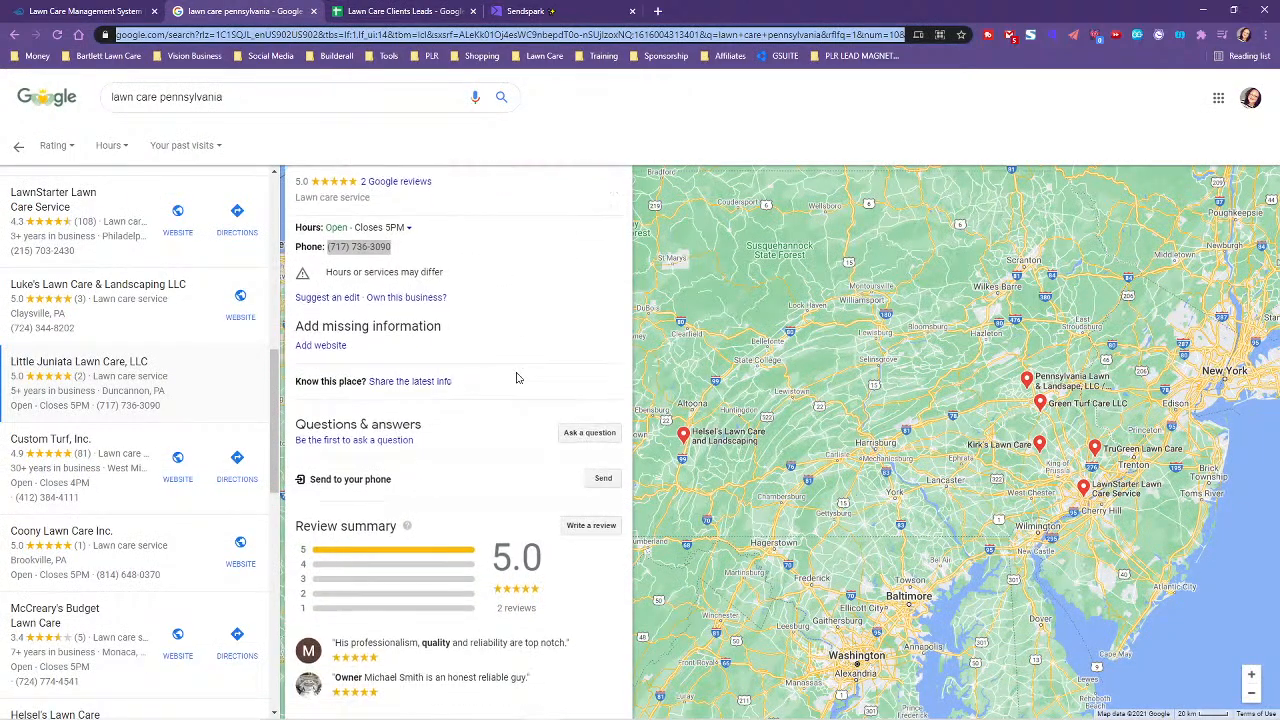
scroll(517, 376, "down", 10)
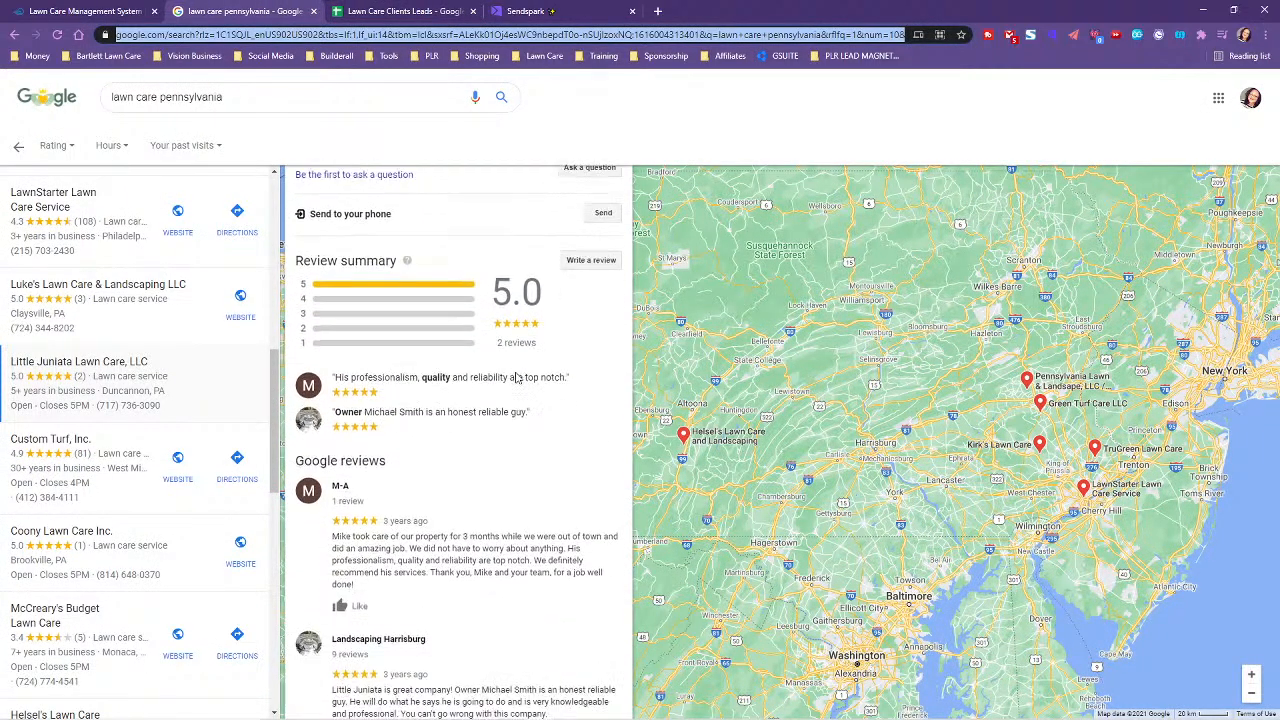
scroll(512, 381, "down", 1)
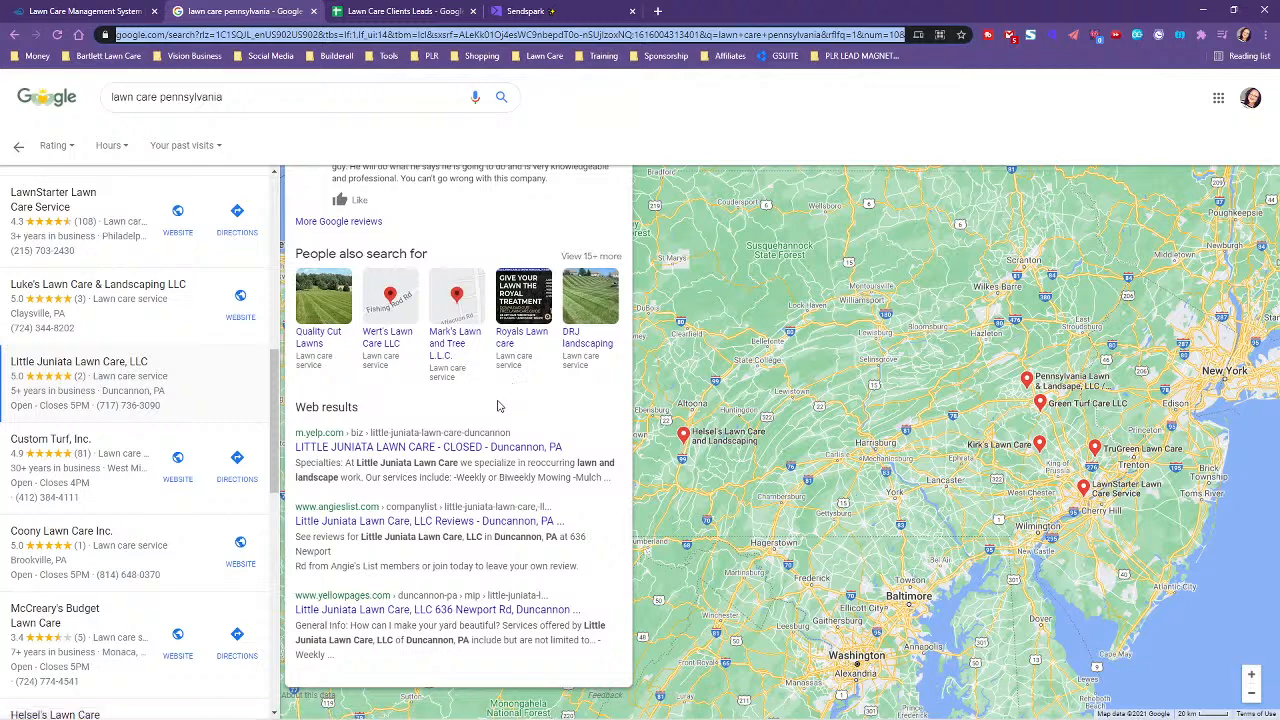
left_click(438, 446)
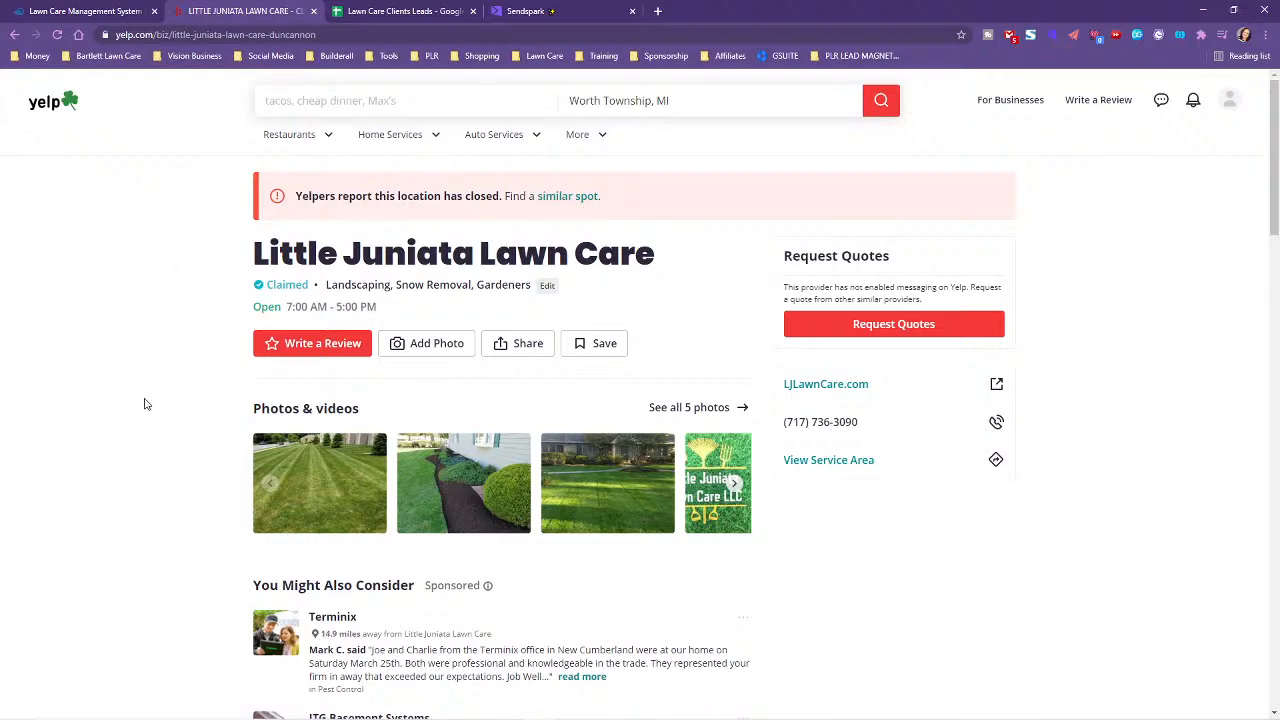
scroll(150, 420, "down", 2)
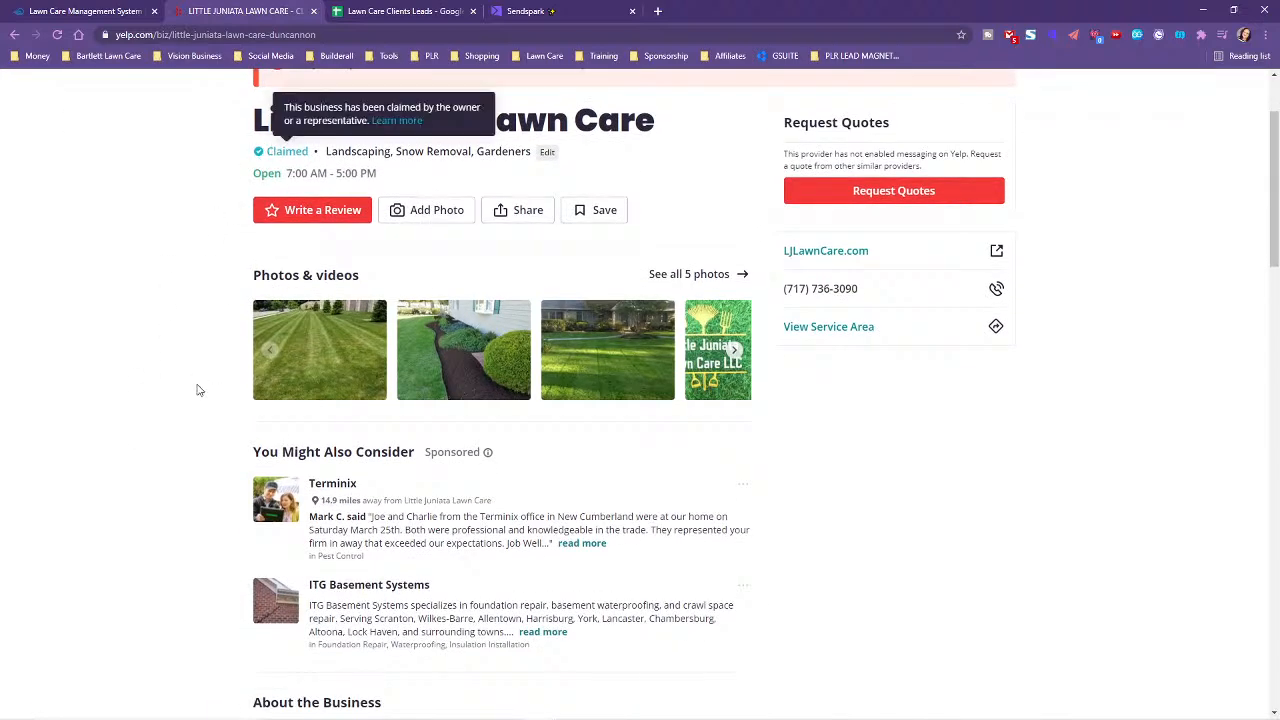
left_click(735, 350)
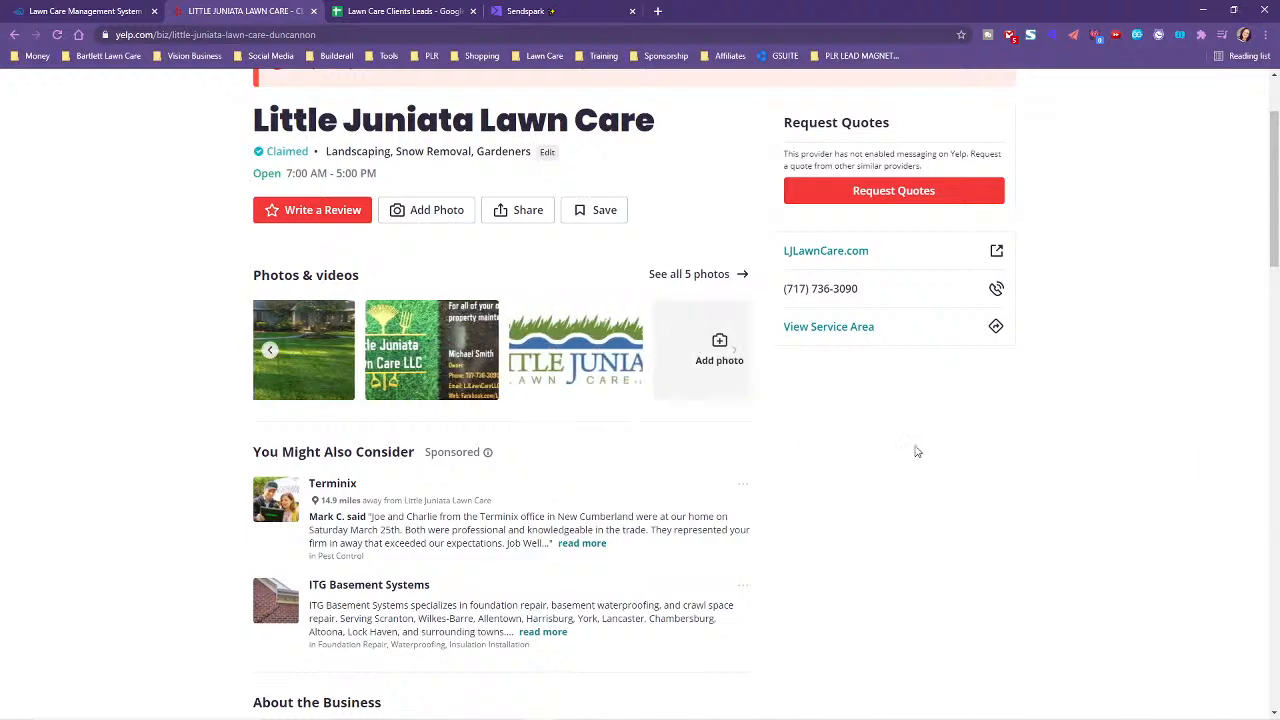
scroll(1091, 453, "up", 1)
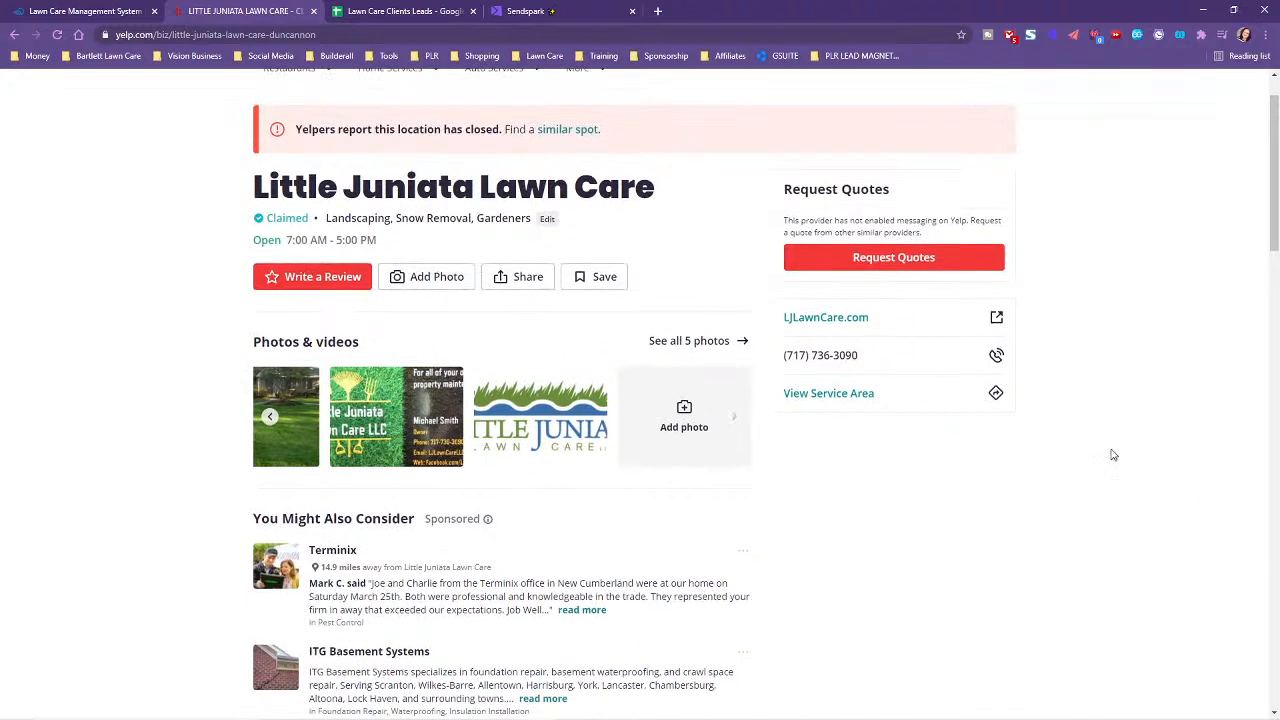
left_click(808, 318)
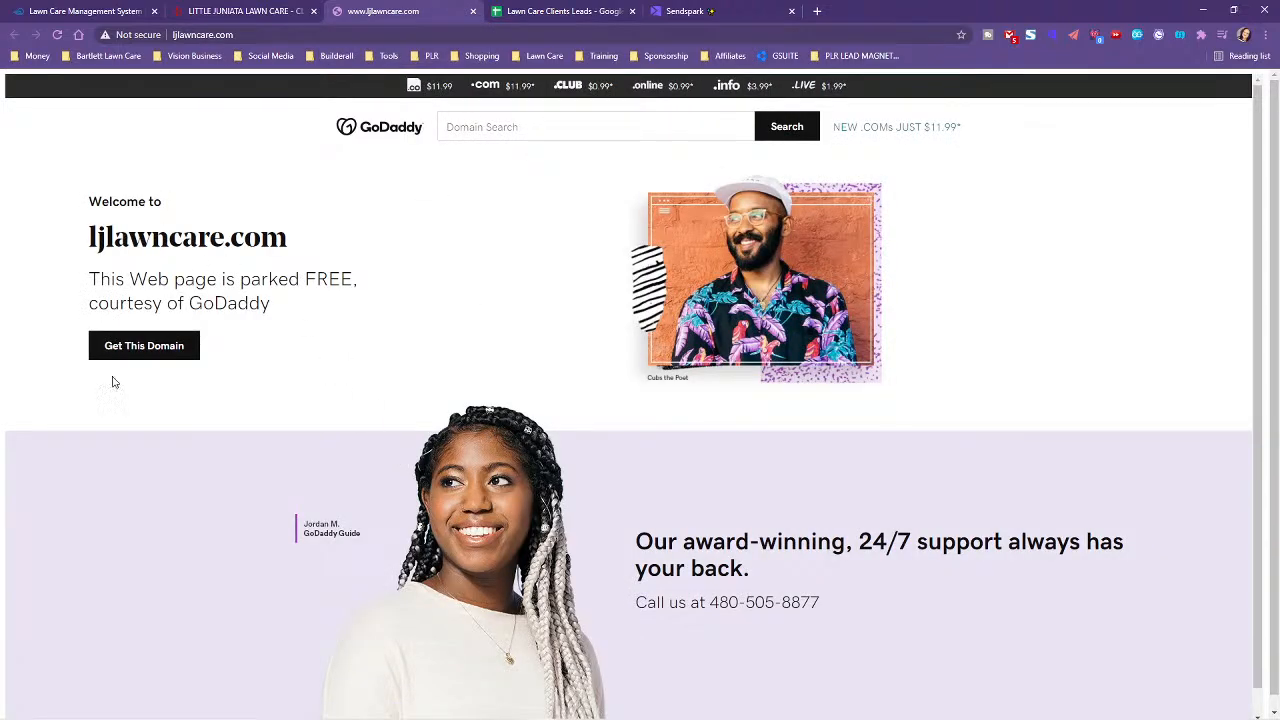
left_click(473, 11)
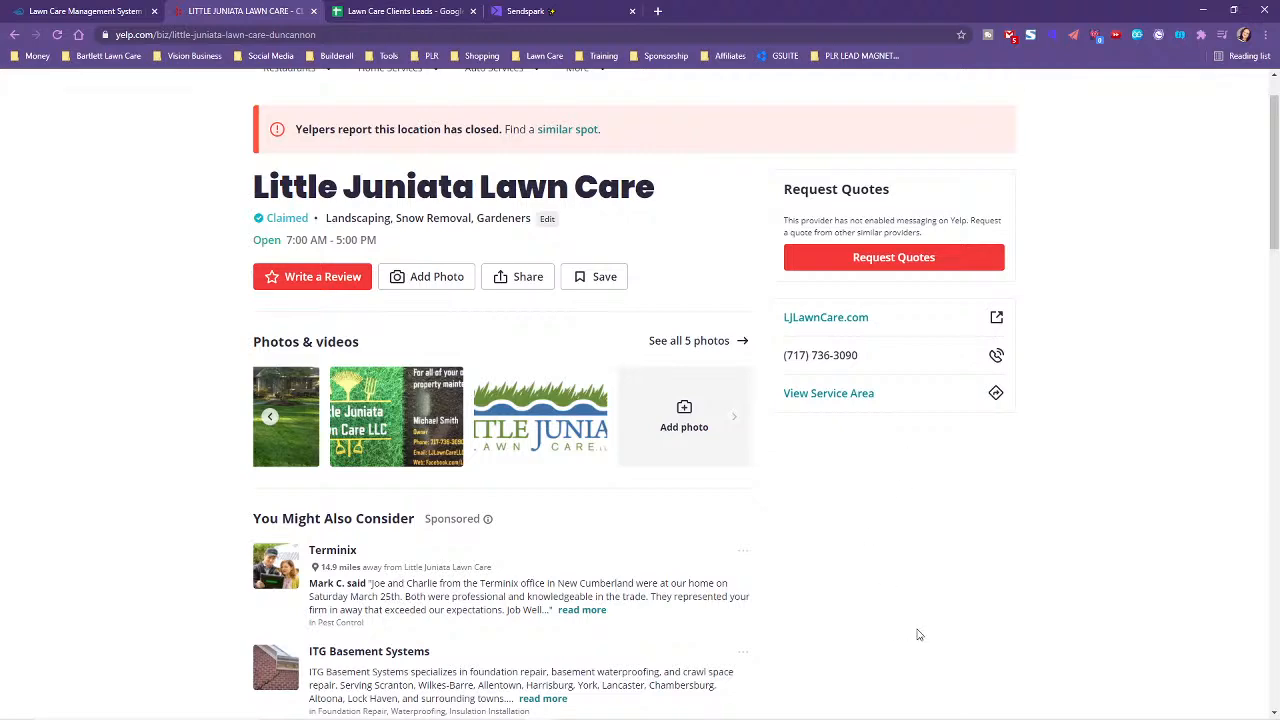
- Scroll through the Yelp hours, reviews and reported-closed notice, then back to the top
scroll(912, 628, "up", 1)
scroll(1155, 556, "down", 2)
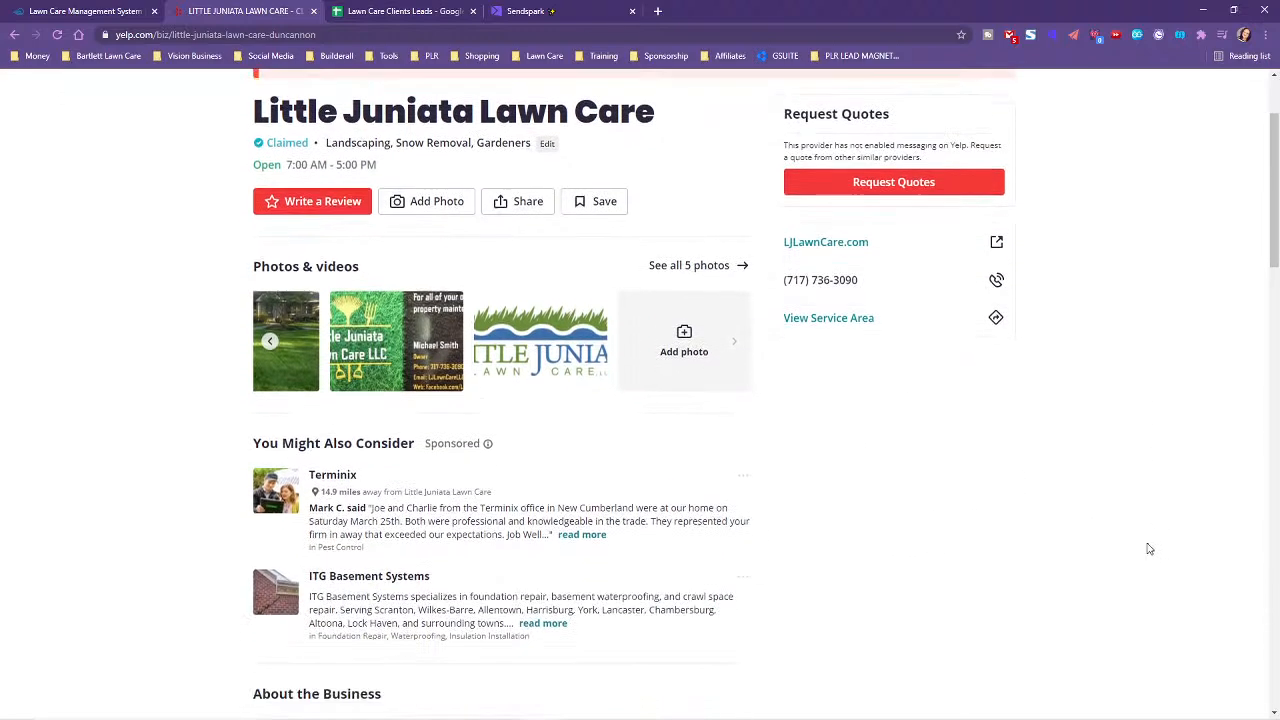
scroll(1149, 549, "down", 6)
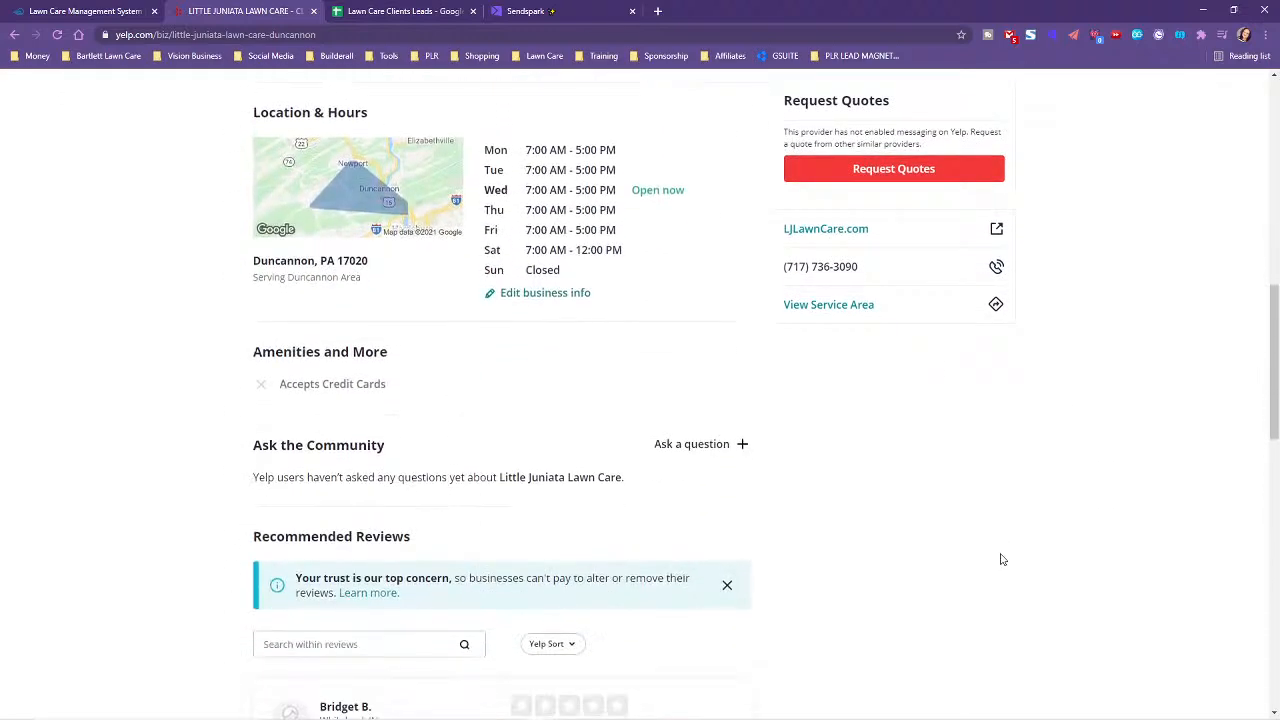
scroll(1003, 560, "down", 2)
scroll(1003, 560, "up", 2)
scroll(1003, 560, "down", 4)
scroll(1003, 558, "down", 3)
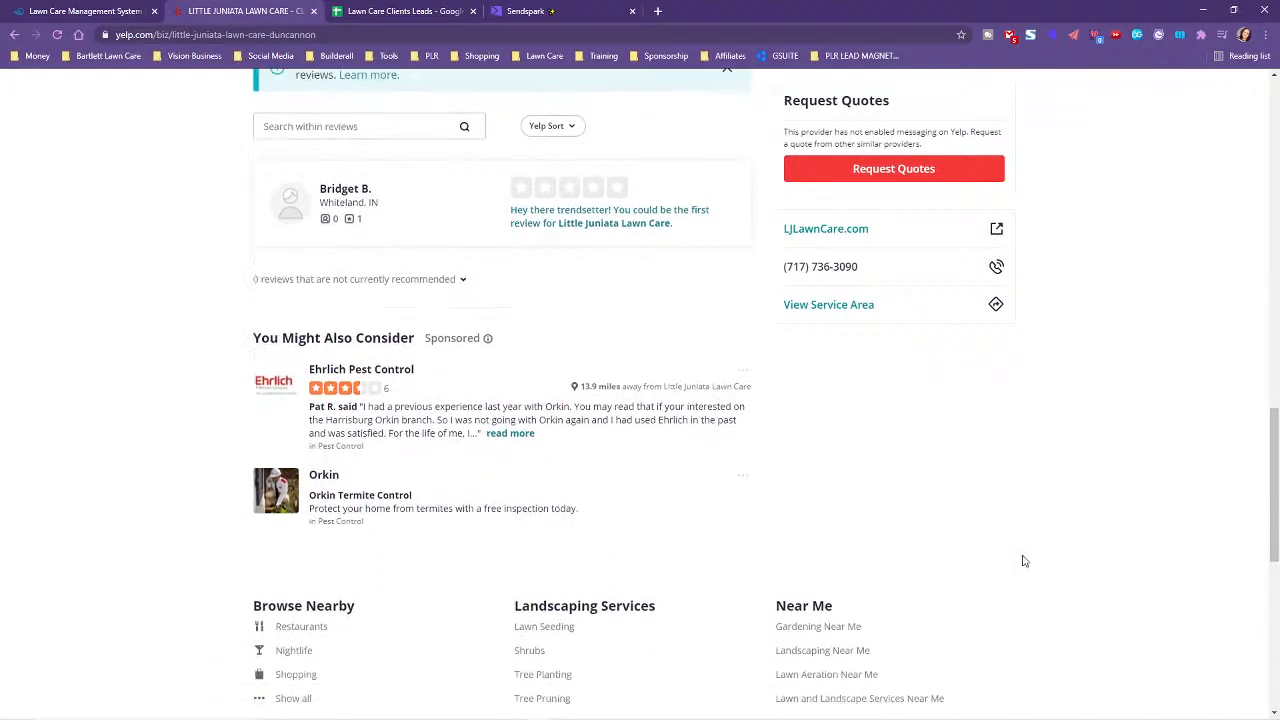
scroll(1114, 551, "up", 5)
scroll(1140, 550, "up", 12)
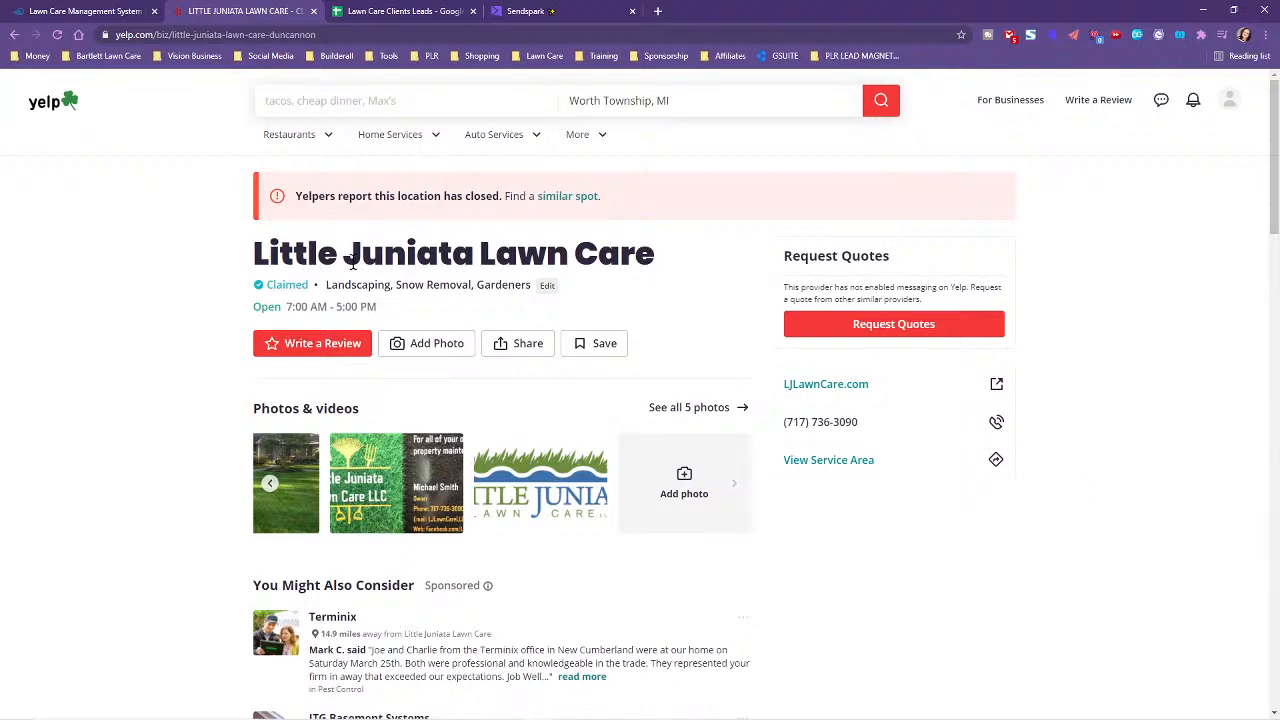
- Commit the pasted Google business link in E2 and start editing the Notes cell F2
left_click(384, 8)
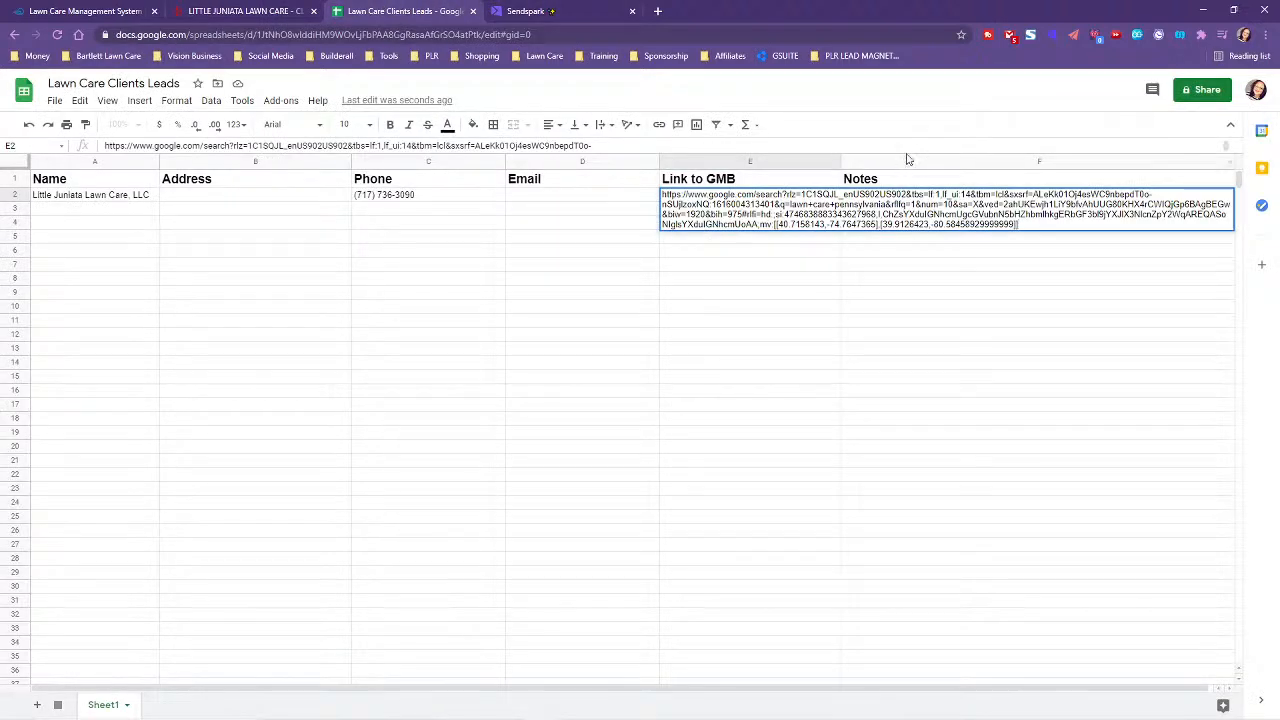
left_click(1018, 307)
left_click(876, 197)
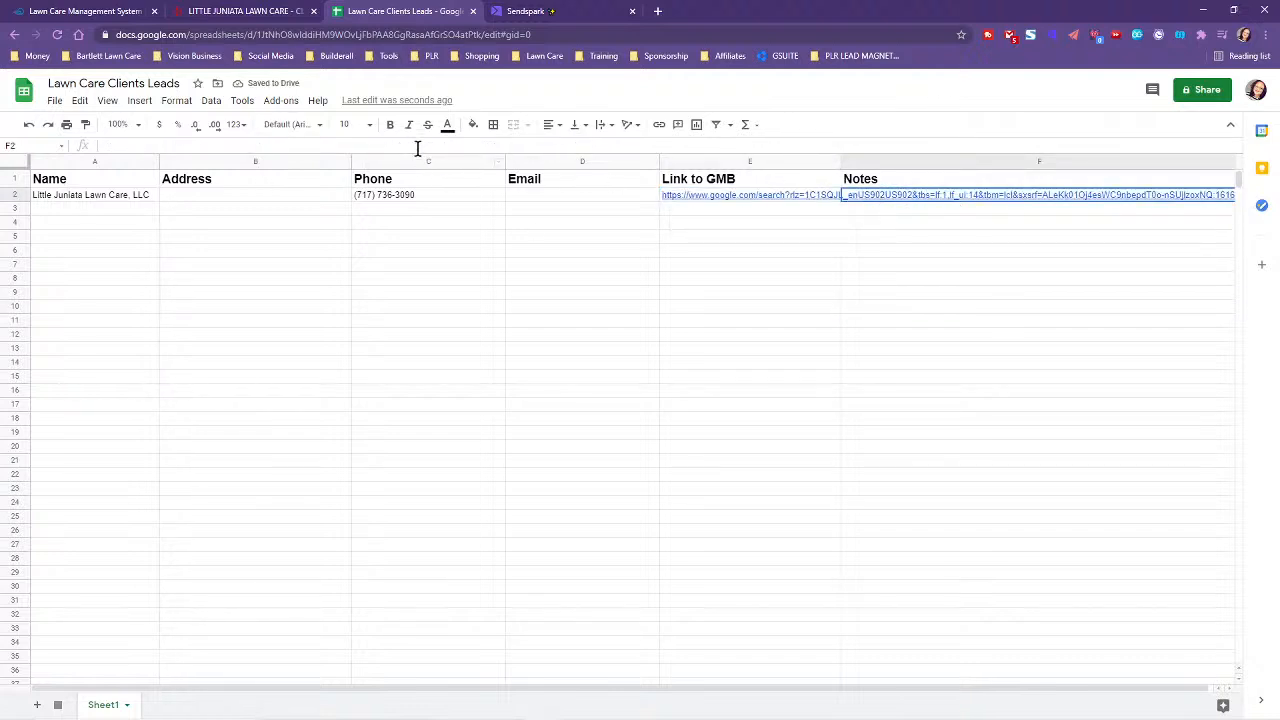
key("Return")
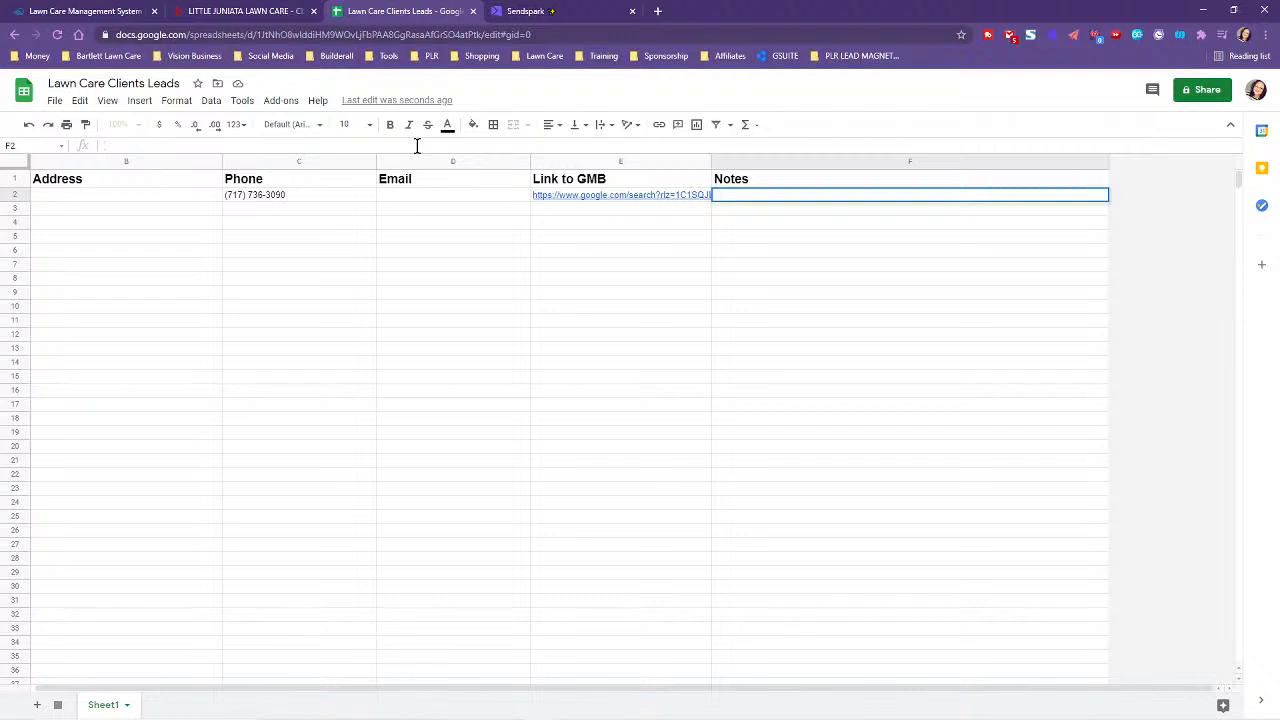
- Enter the note 'Closed on Yelp? No website? LLC' in F2, fixing the typos
type("Closed")
type("? No websio")
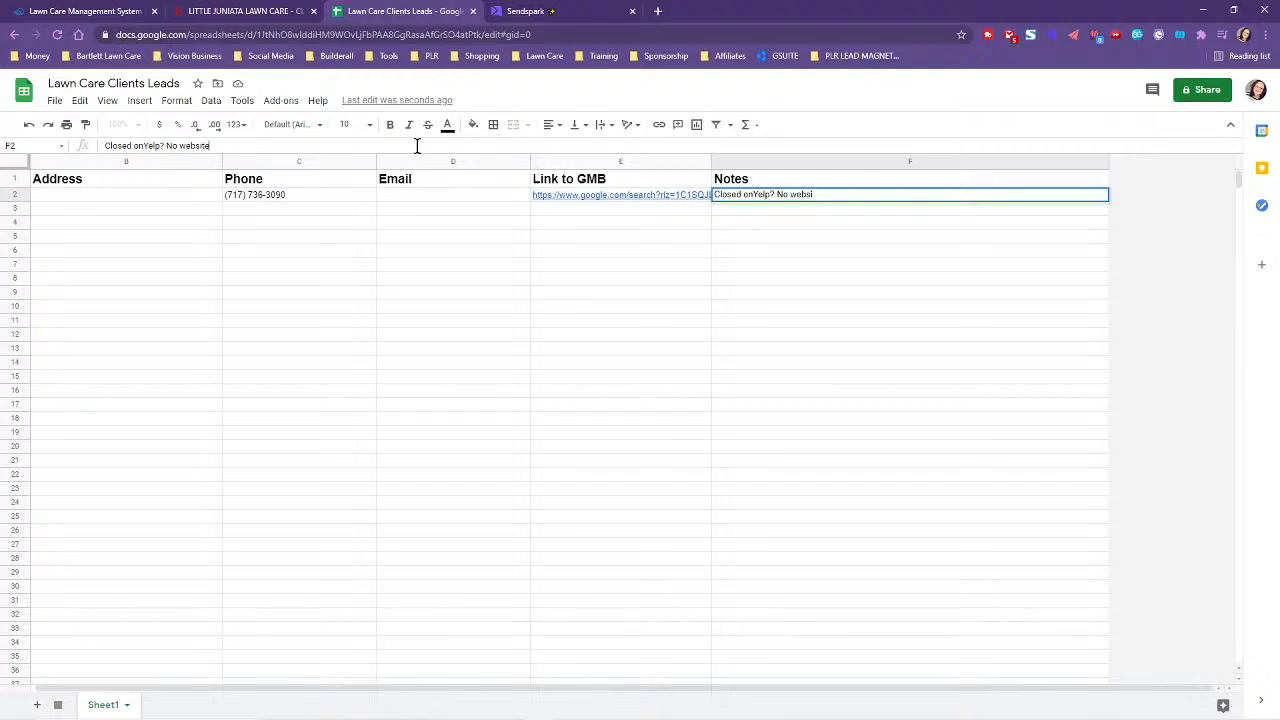
key("BackSpace")
key("BackSpace")
left_click(143, 145)
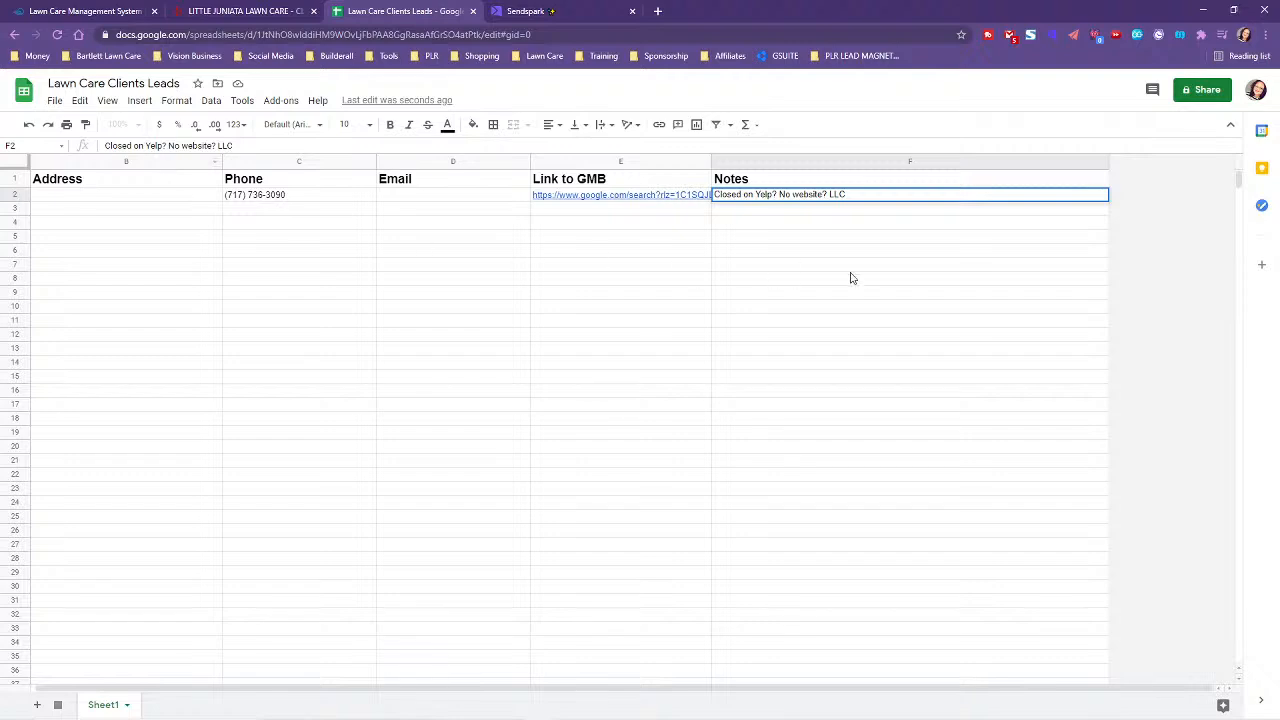
left_click(220, 8)
left_click(79, 8)
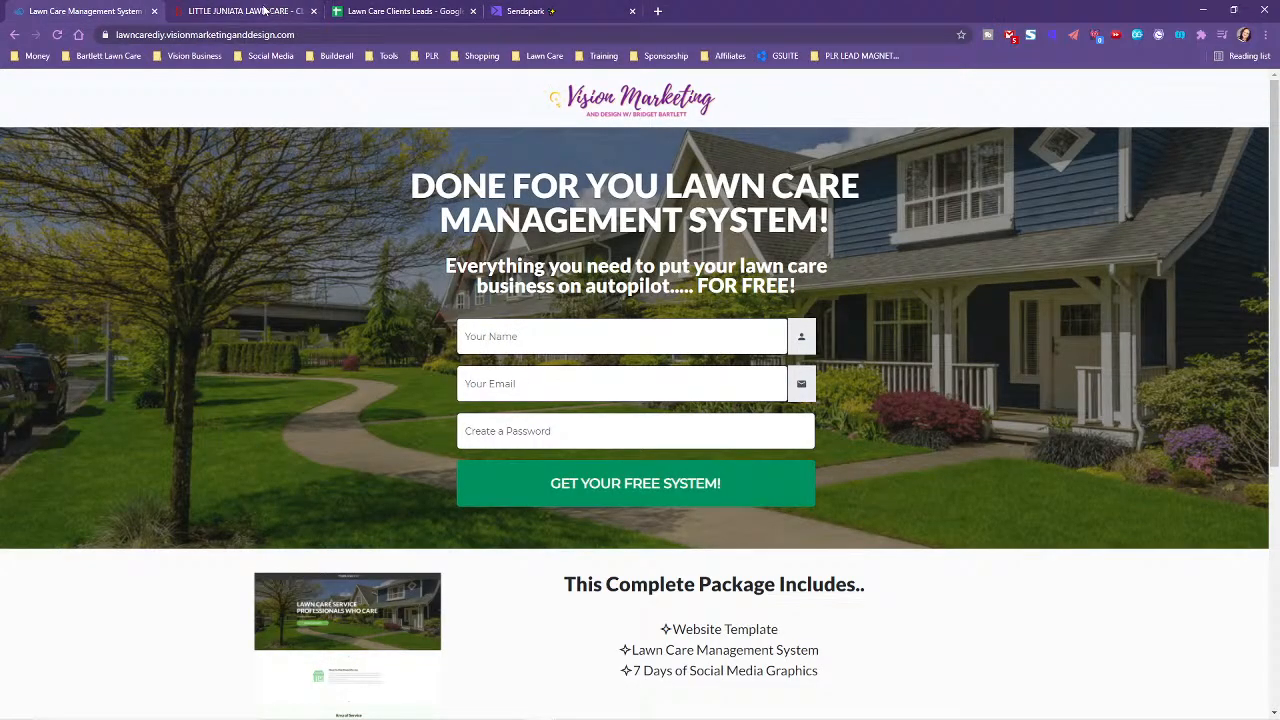
- Go back to the lawn care pennsylvania results and open TLC Lawn Care's listing
left_click(268, 10)
left_click(14, 34)
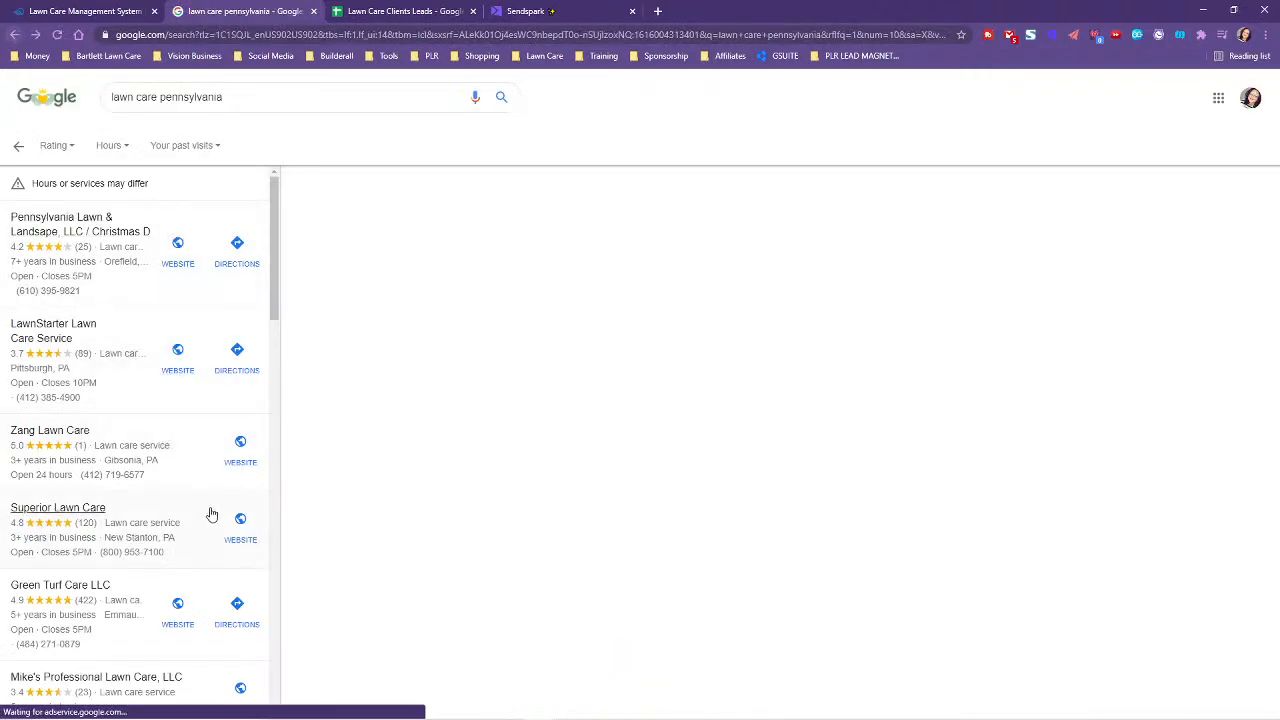
scroll(170, 445, "down", 3)
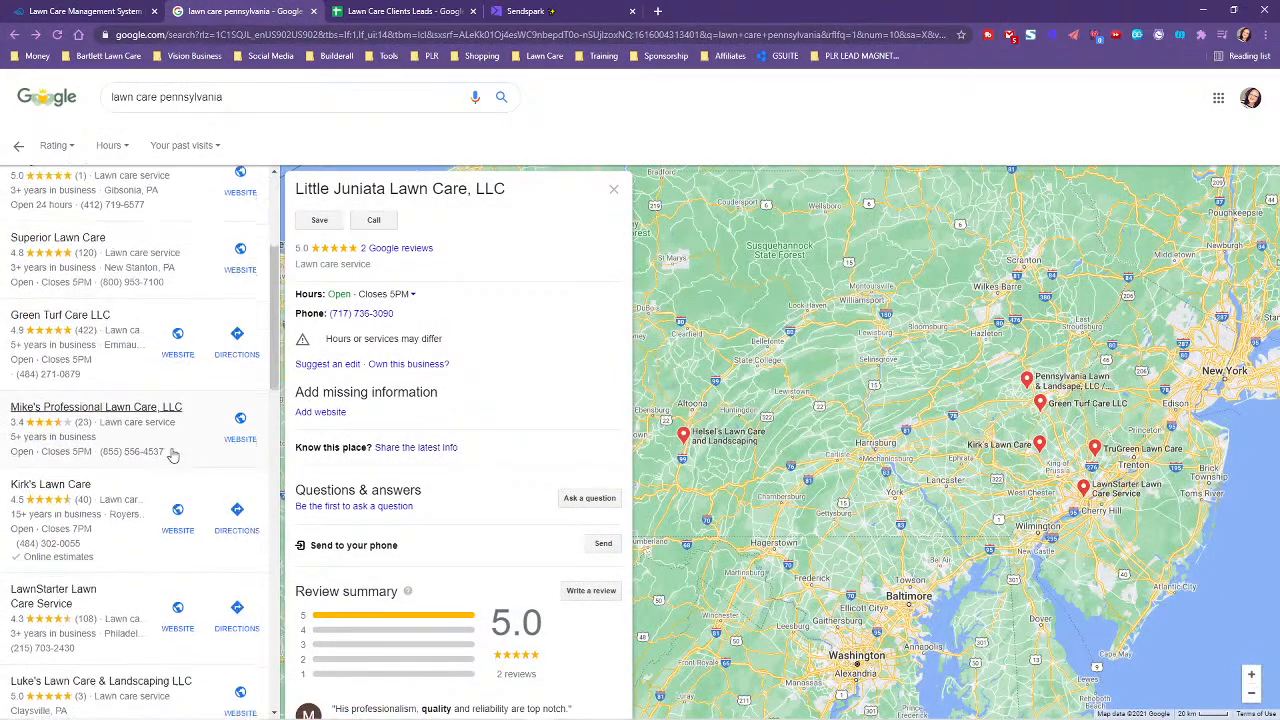
scroll(172, 454, "down", 3)
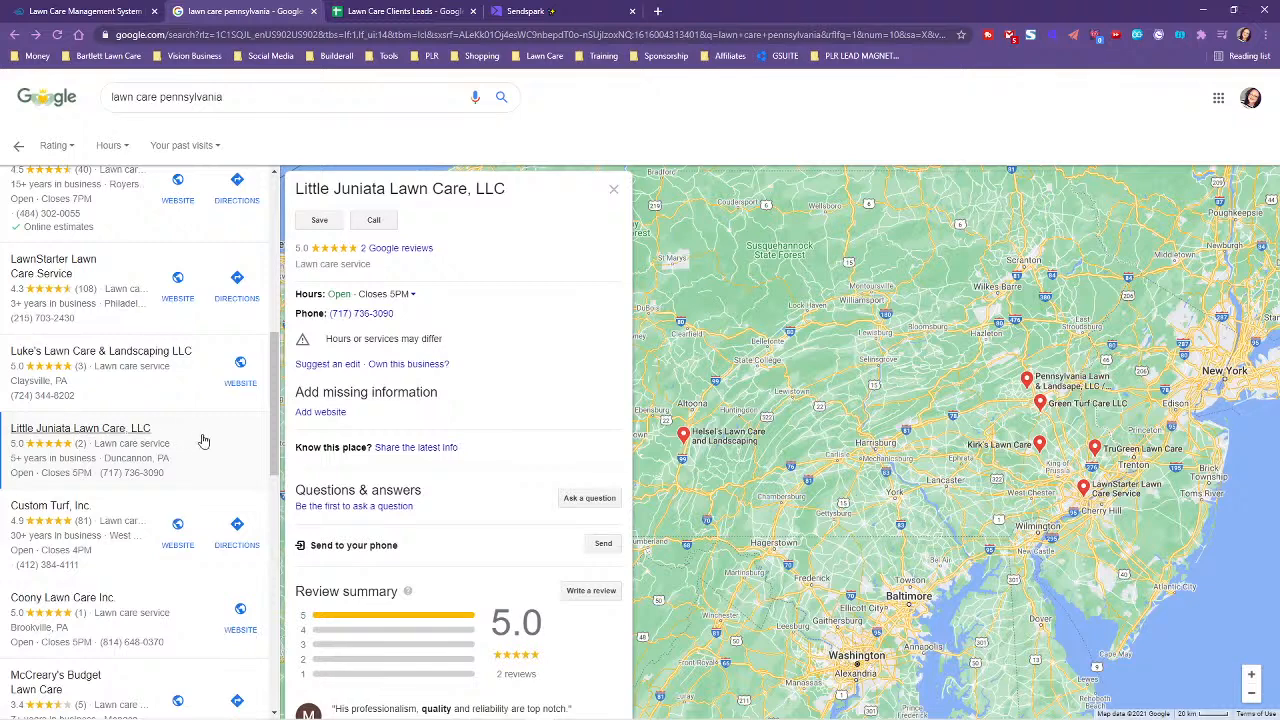
scroll(190, 455, "down", 5)
scroll(178, 478, "down", 2)
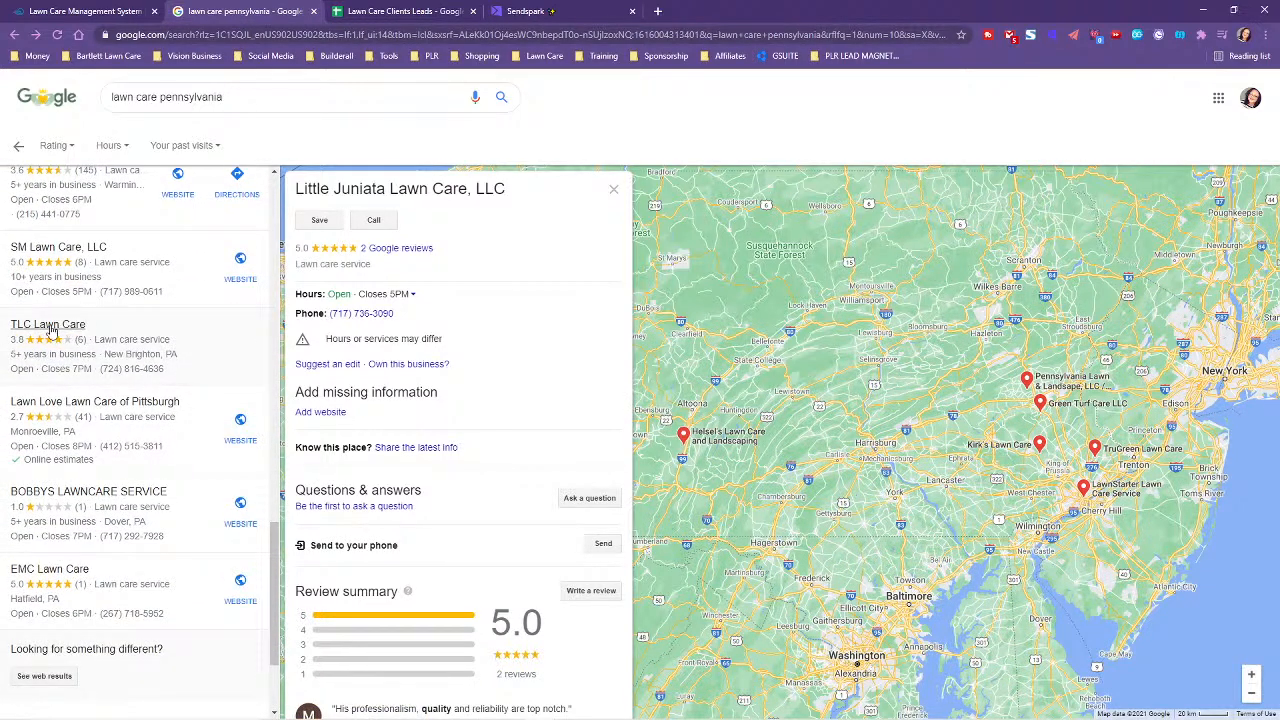
left_click(50, 333)
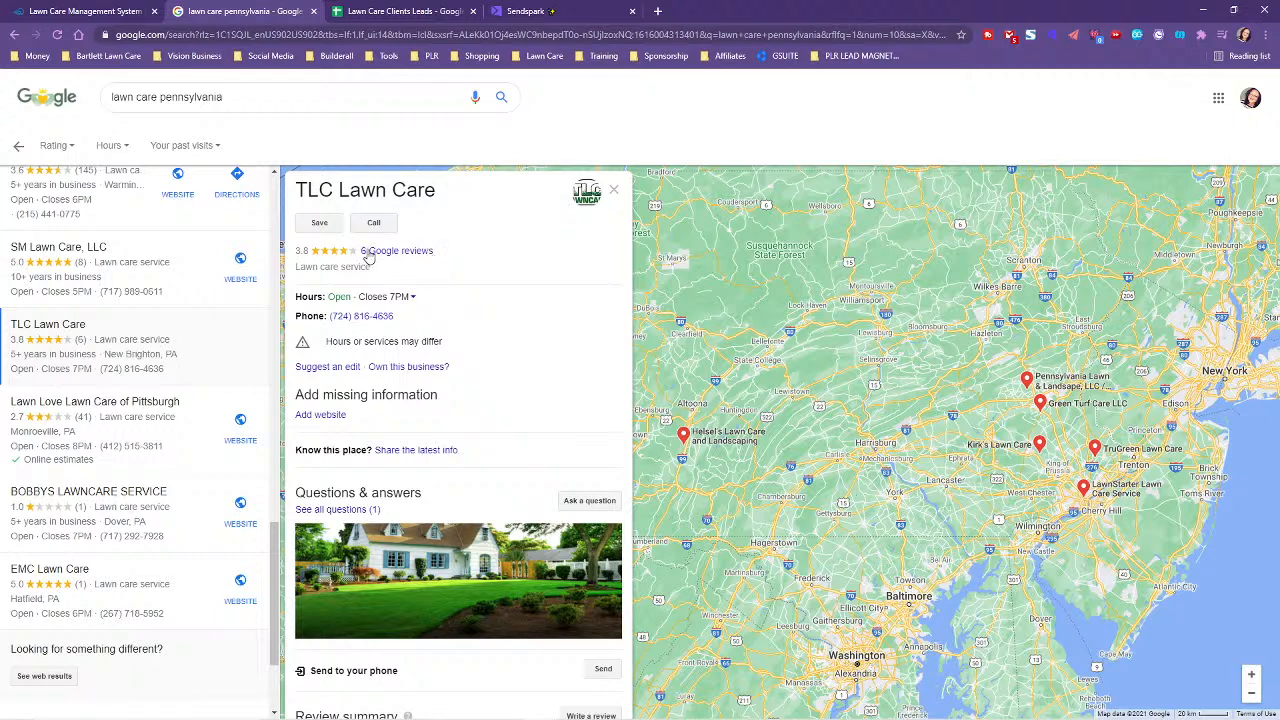
- Read TLC Lawn Care's 3.8 rating and reviews, then open its Facebook page
left_click_drag(296, 249, 312, 255)
left_click(468, 259)
scroll(532, 402, "down", 2)
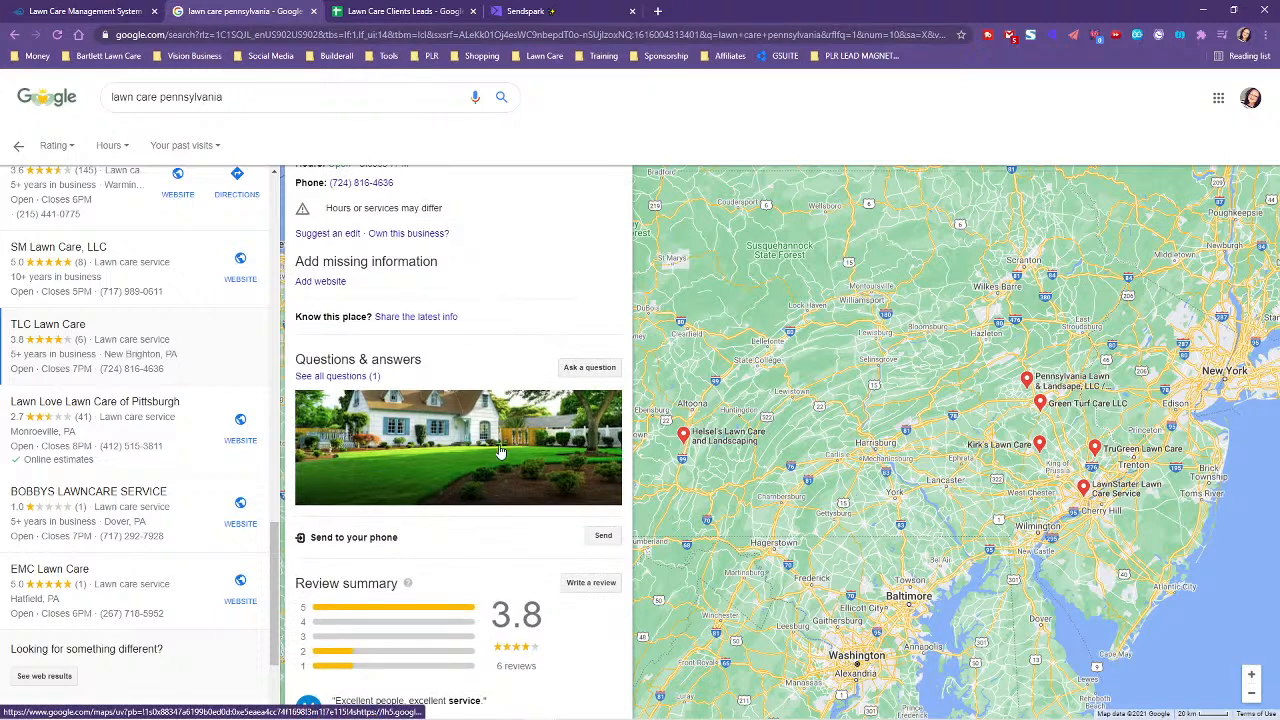
scroll(518, 450, "down", 2)
scroll(557, 470, "down", 5)
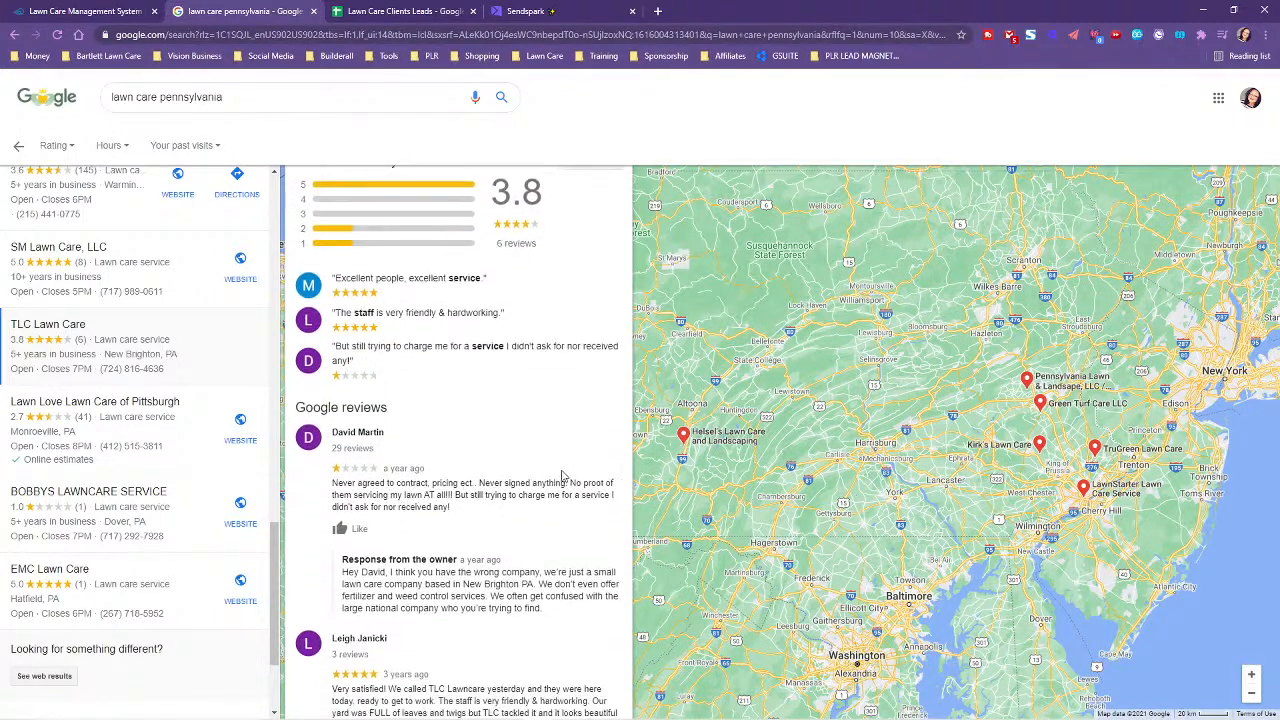
scroll(566, 470, "down", 2)
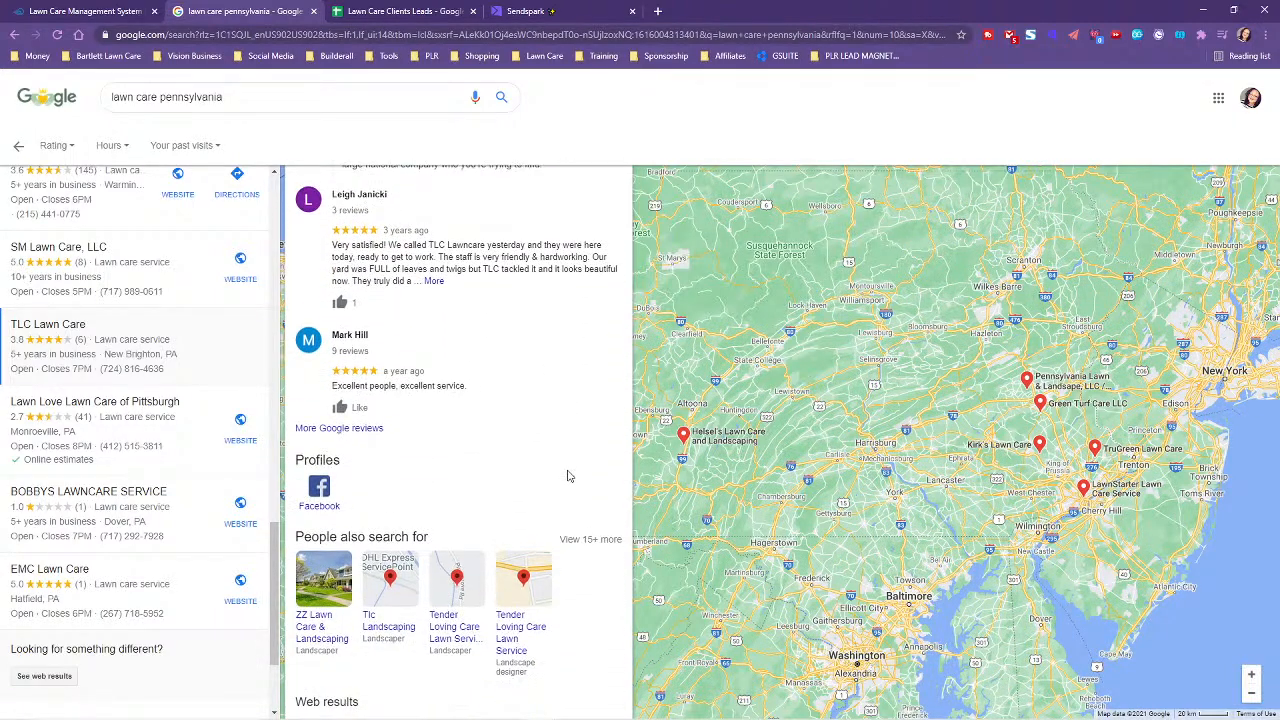
scroll(455, 305, "up", 2)
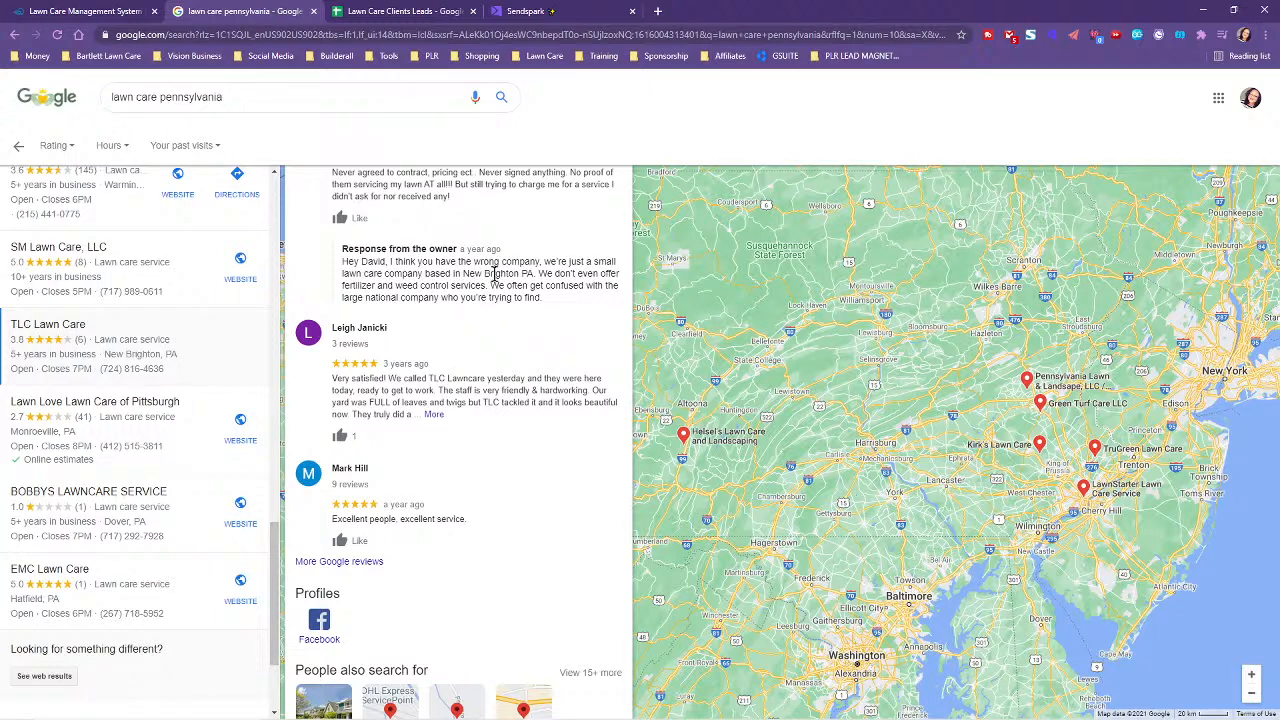
left_click(434, 414)
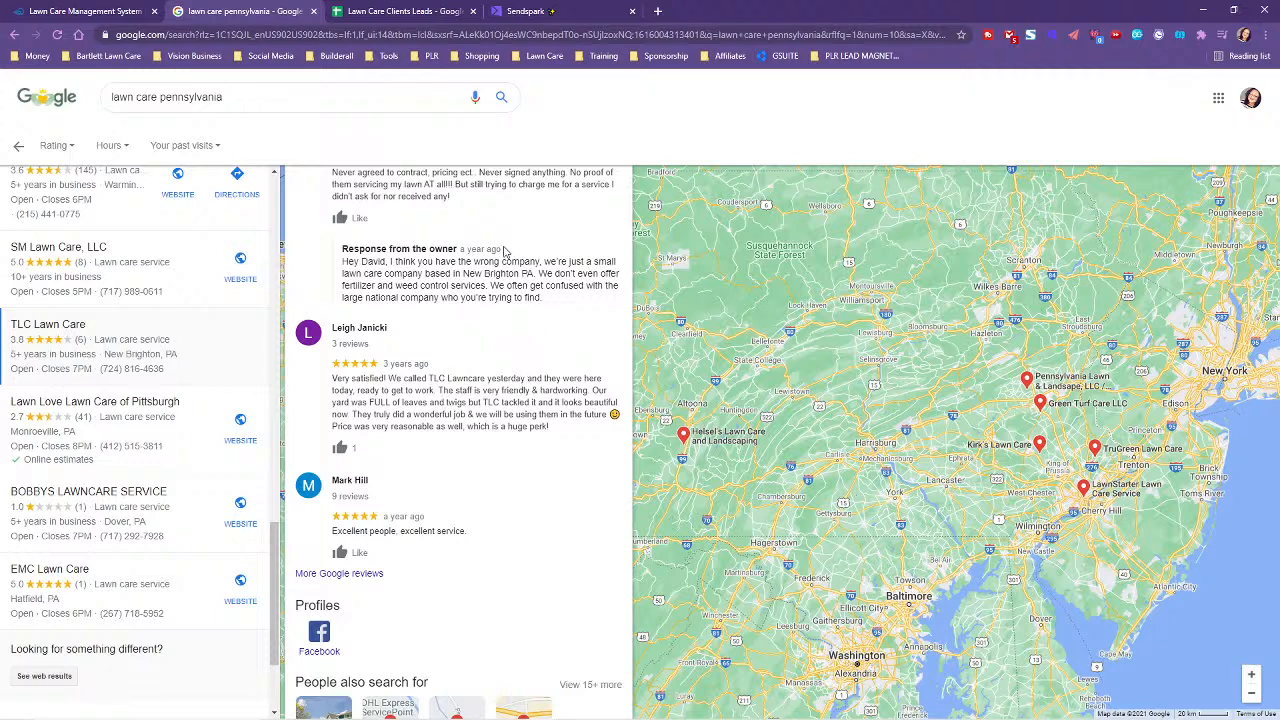
scroll(518, 372, "down", 3)
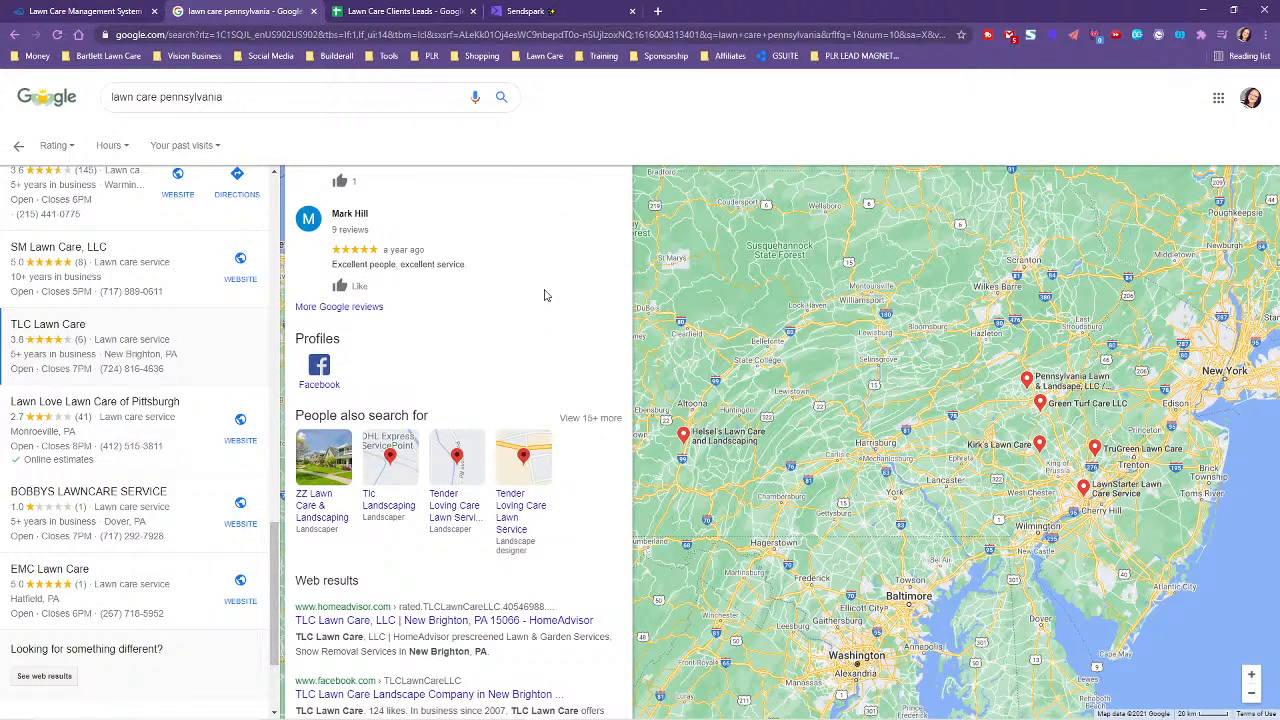
scroll(543, 345, "up", 1)
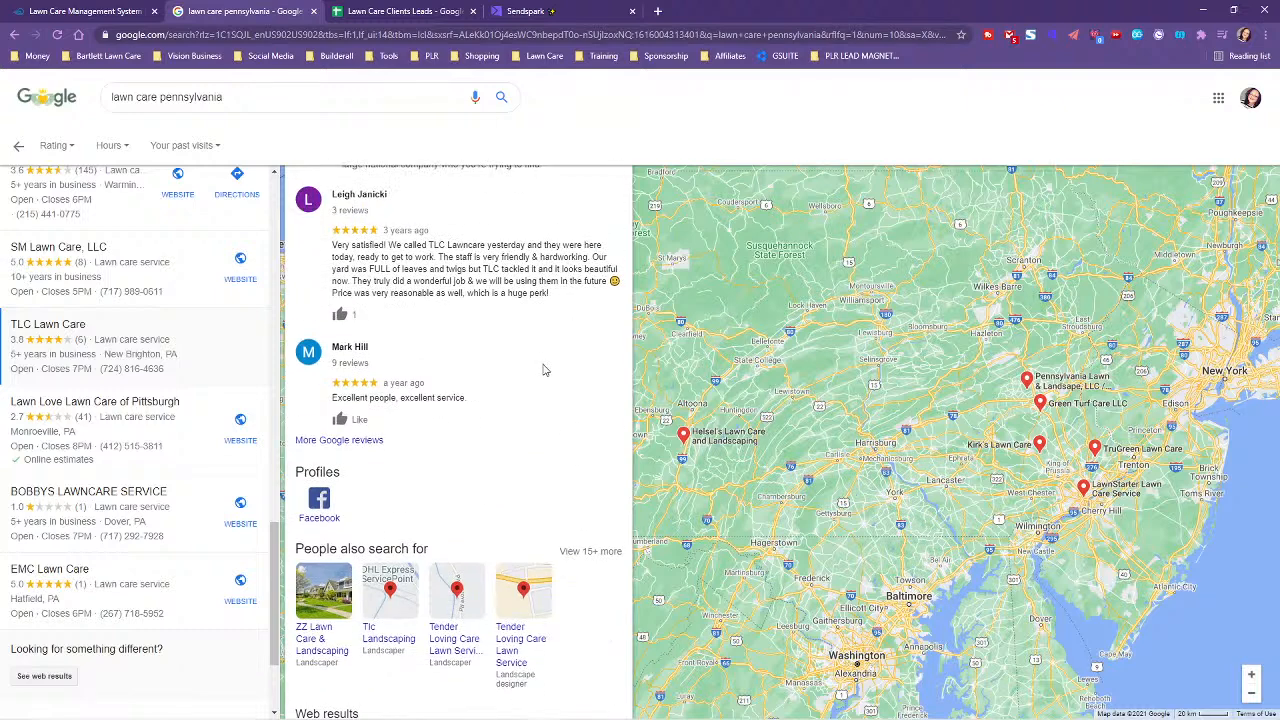
scroll(509, 422, "up", 1)
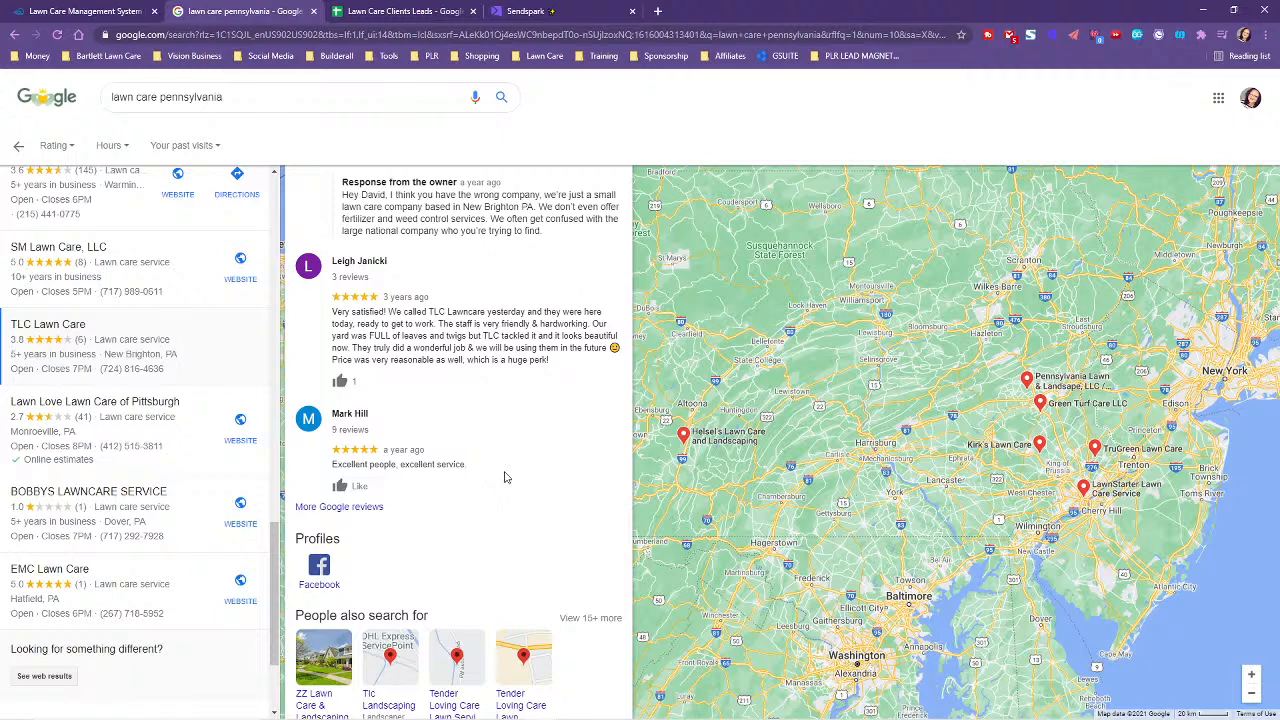
scroll(505, 477, "down", 2)
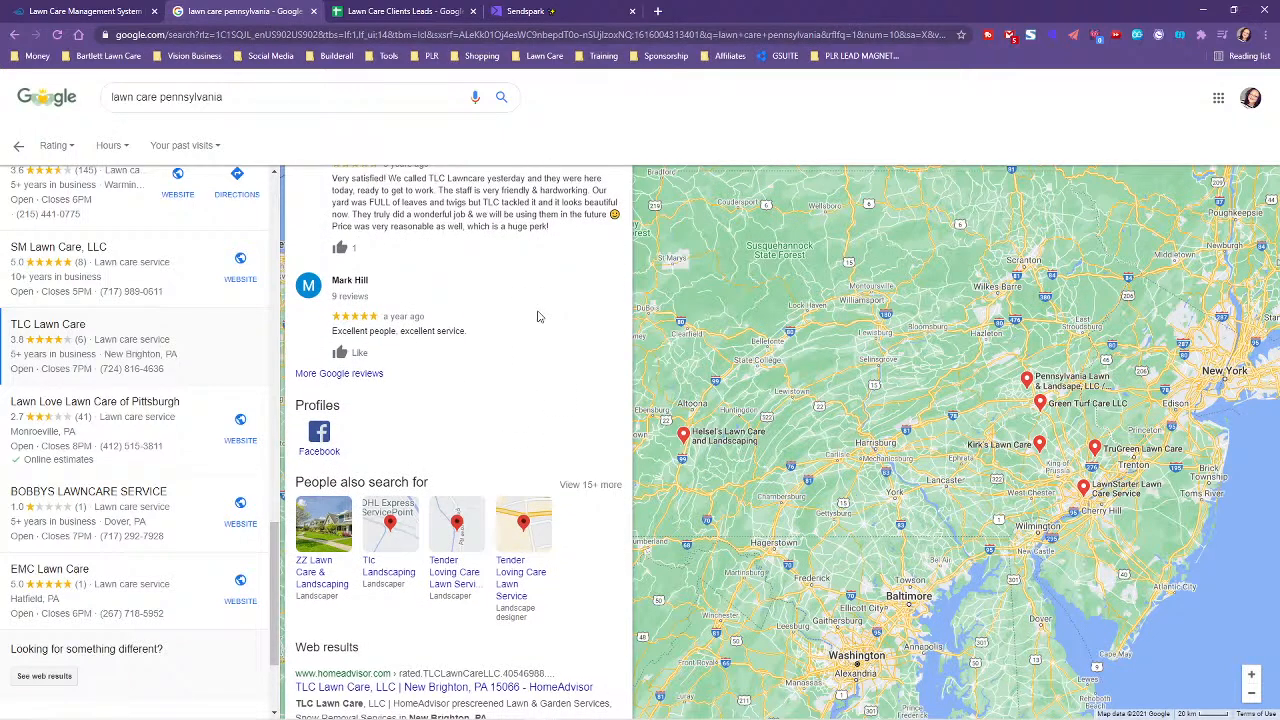
scroll(522, 350, "up", 3)
scroll(540, 390, "down", 7)
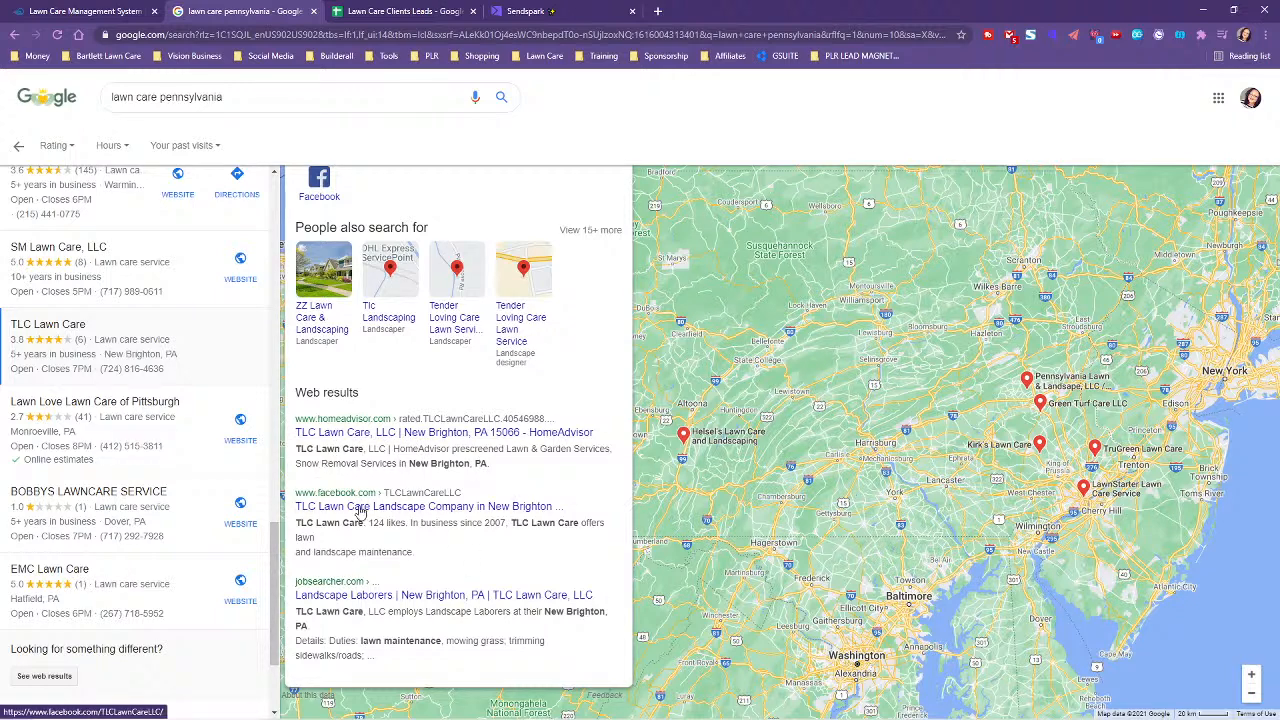
left_click(420, 507)
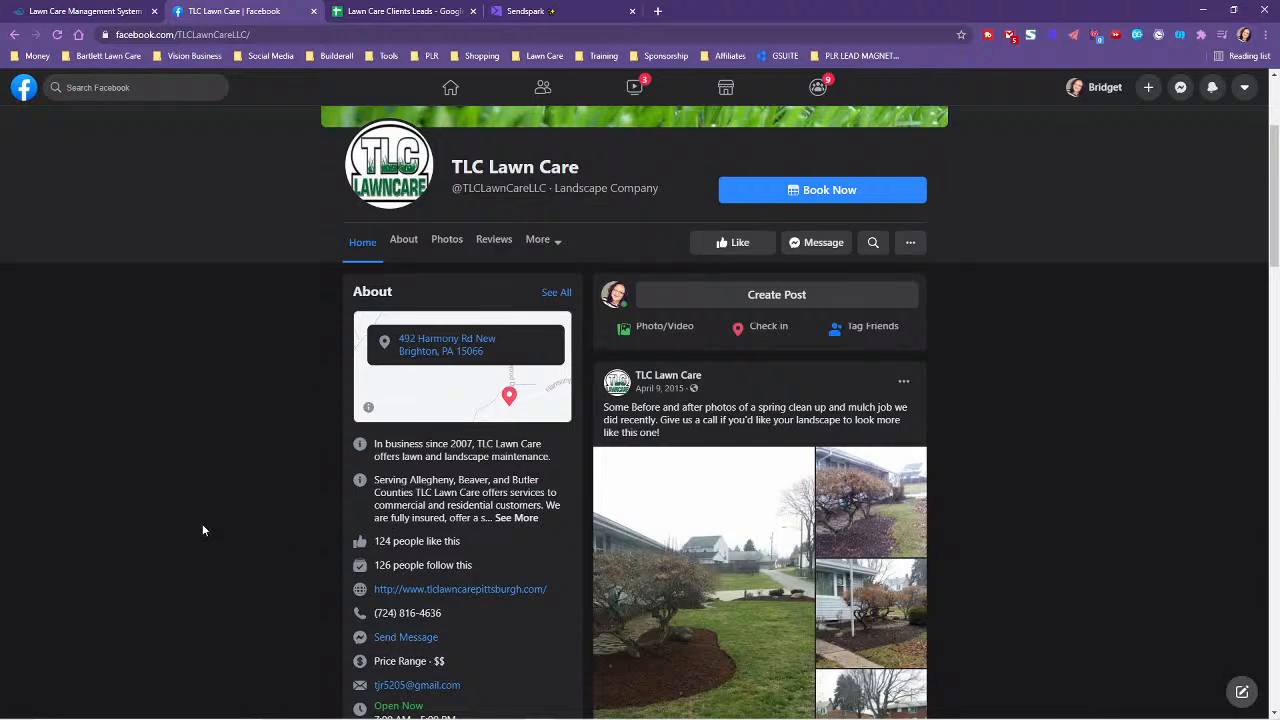
- Browse TLC Lawn Care's Facebook page and linked website, then return to its Google listing
scroll(200, 525, "down", 1)
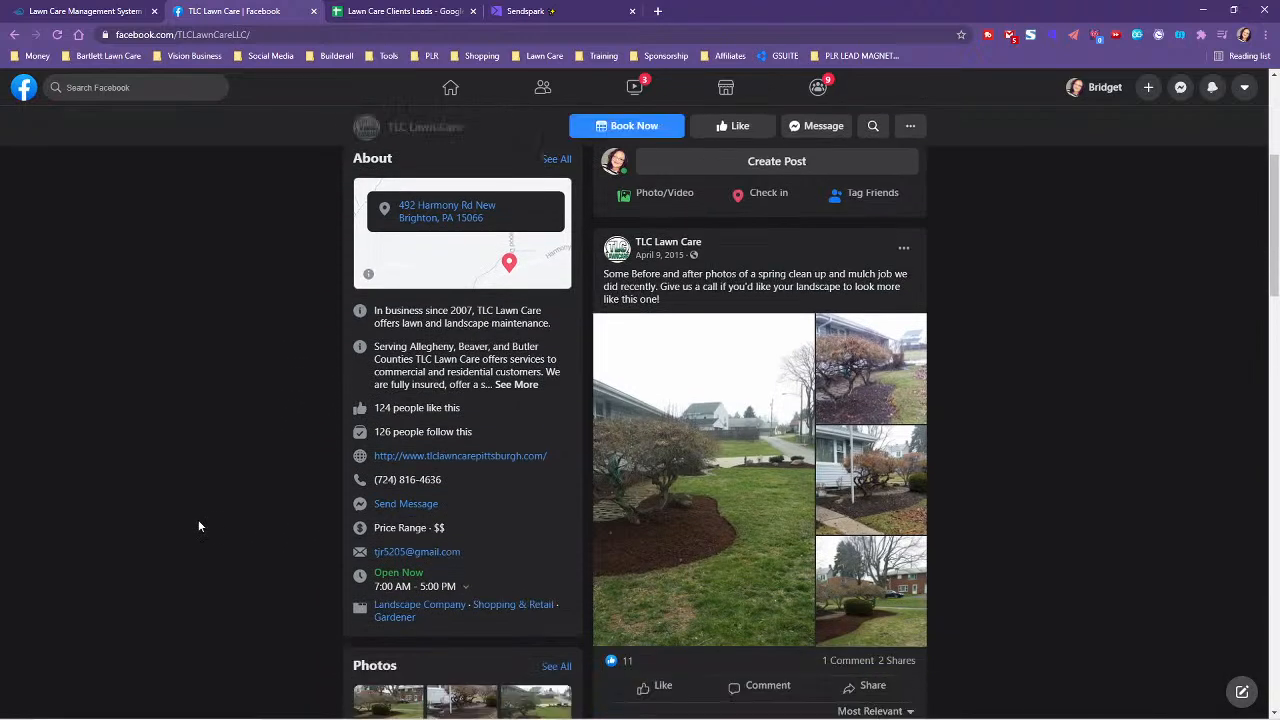
left_click(419, 458)
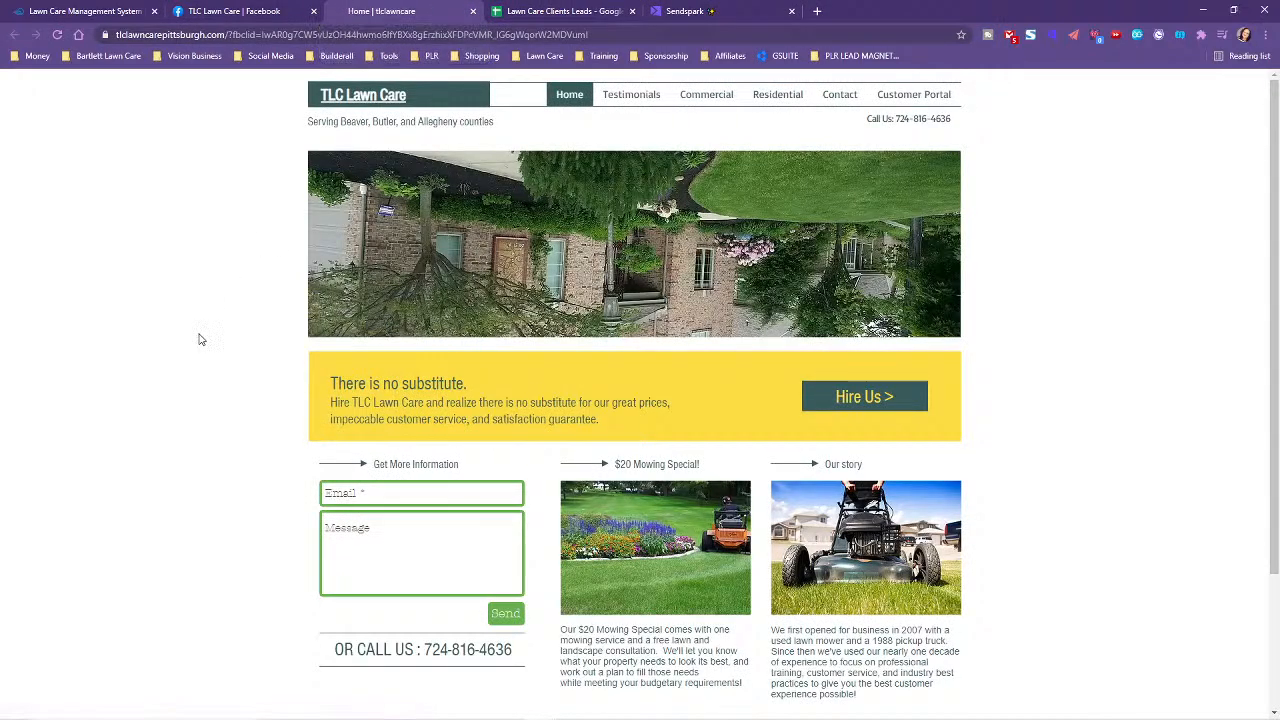
scroll(209, 357, "down", 3)
scroll(231, 377, "up", 3)
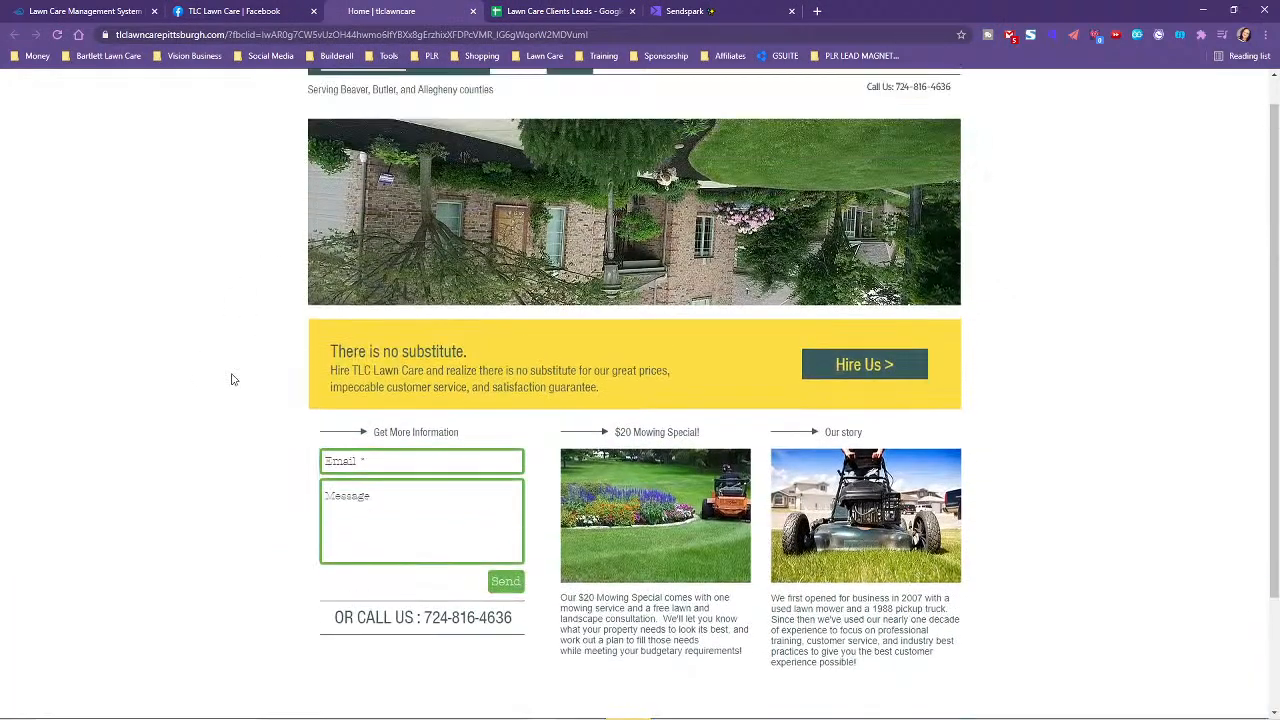
left_click(472, 11)
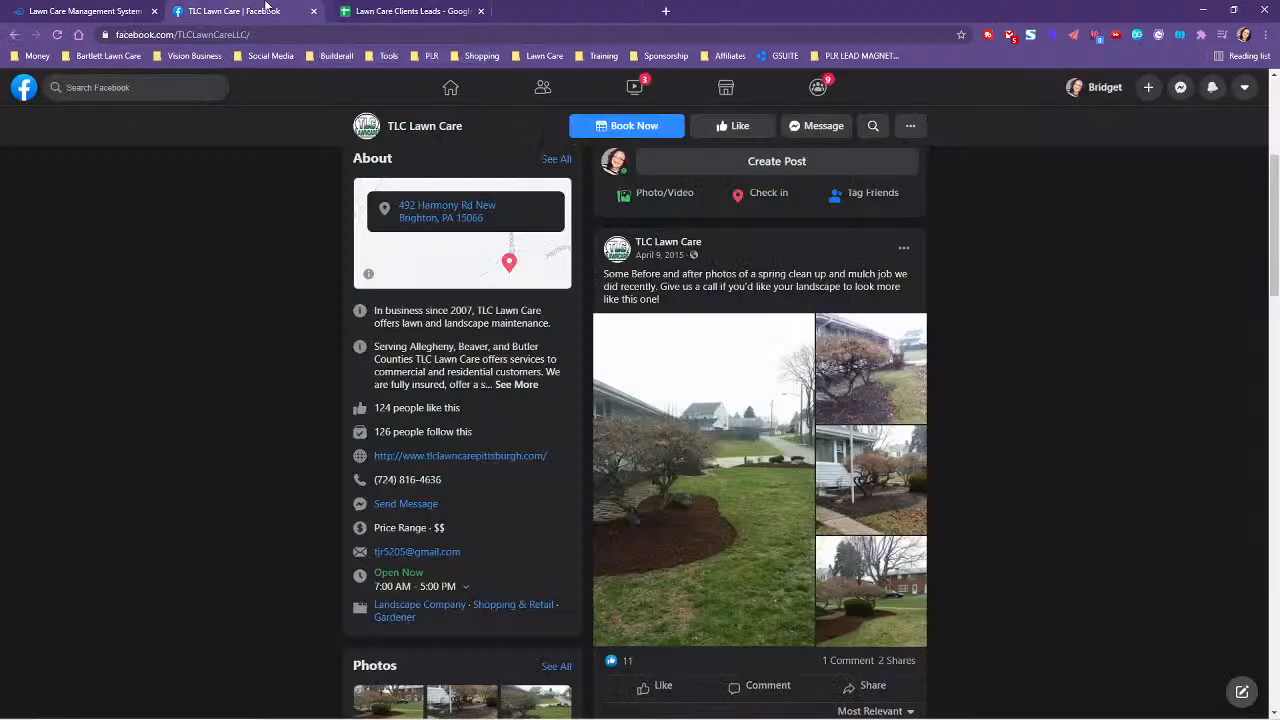
left_click(100, 9)
left_click(230, 9)
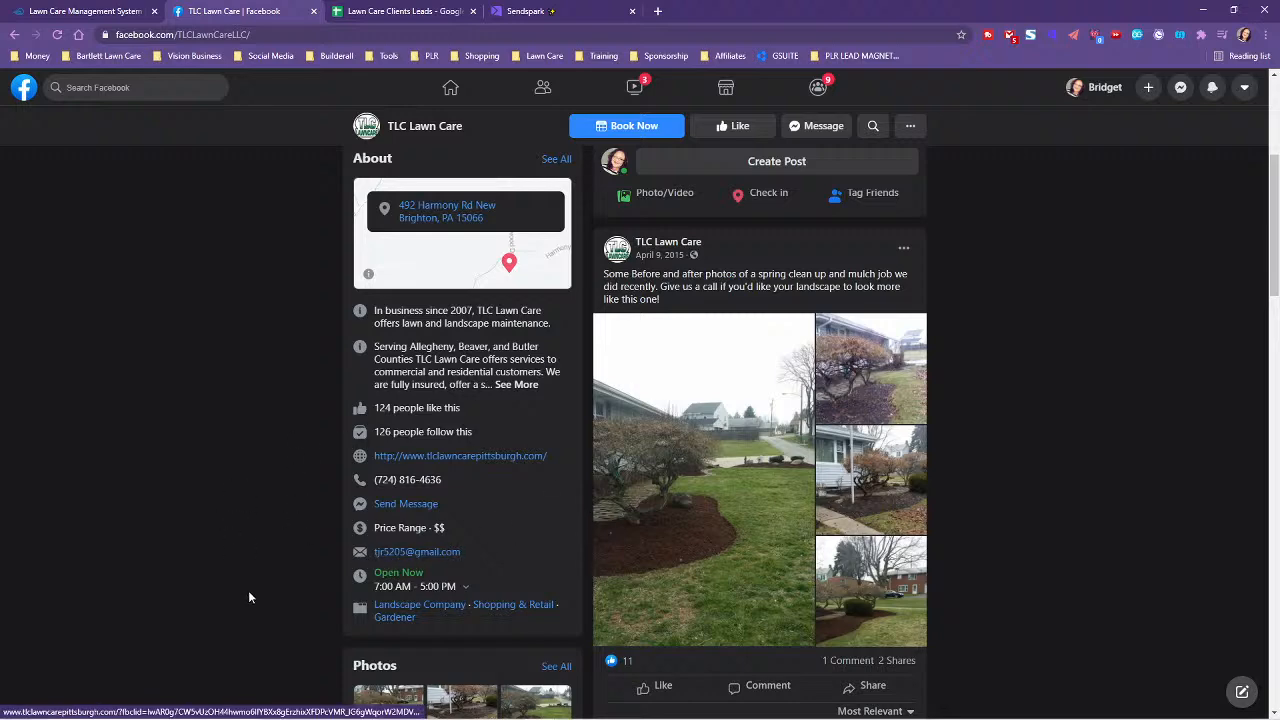
scroll(245, 593, "up", 3)
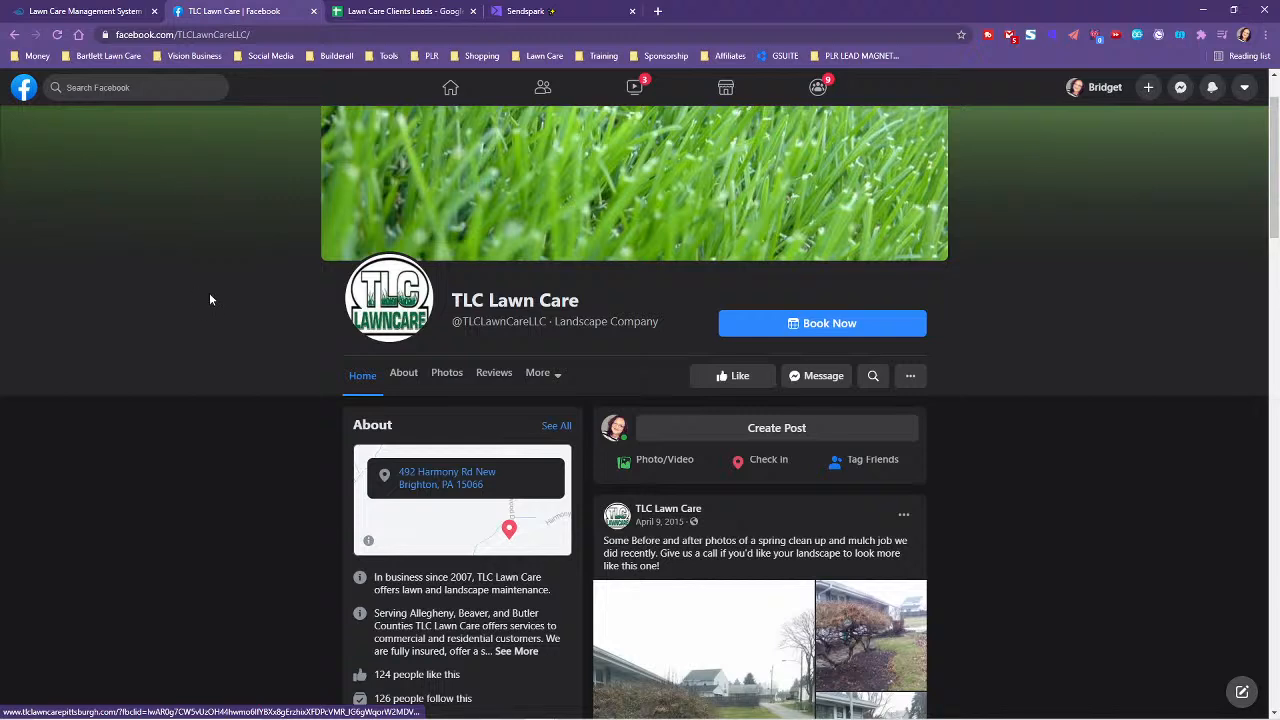
scroll(189, 445, "down", 2)
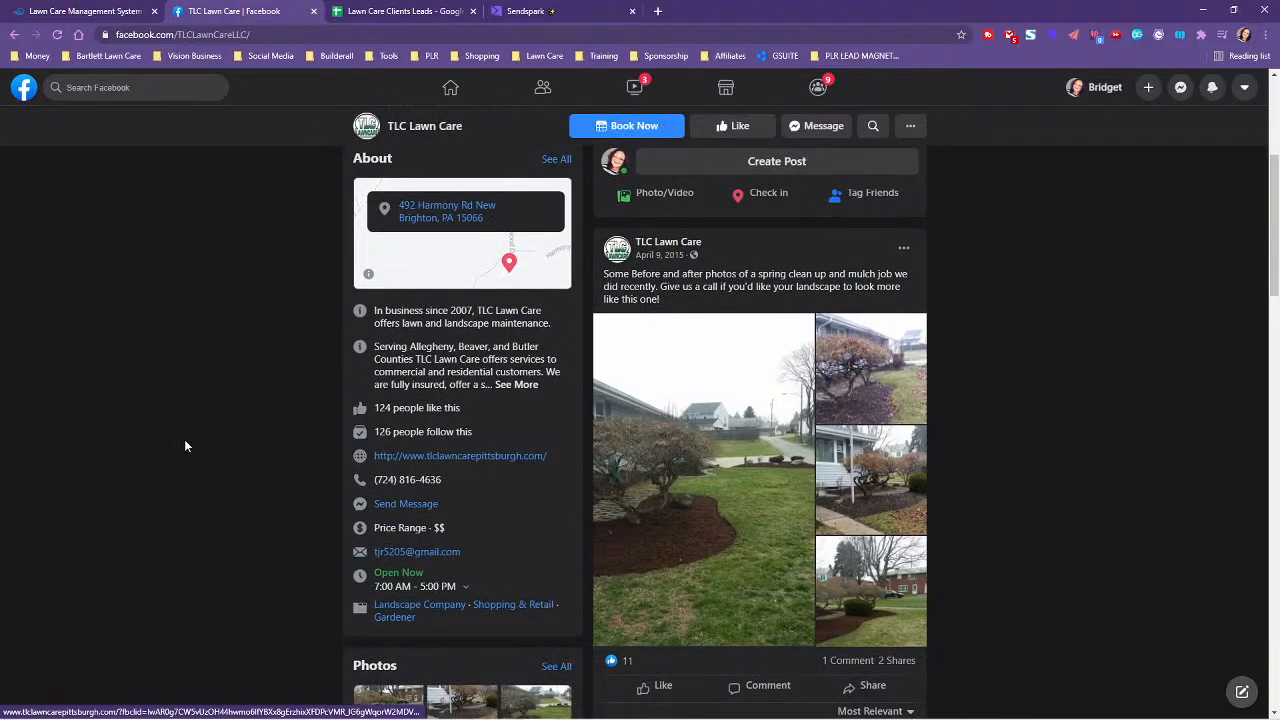
scroll(183, 446, "up", 1)
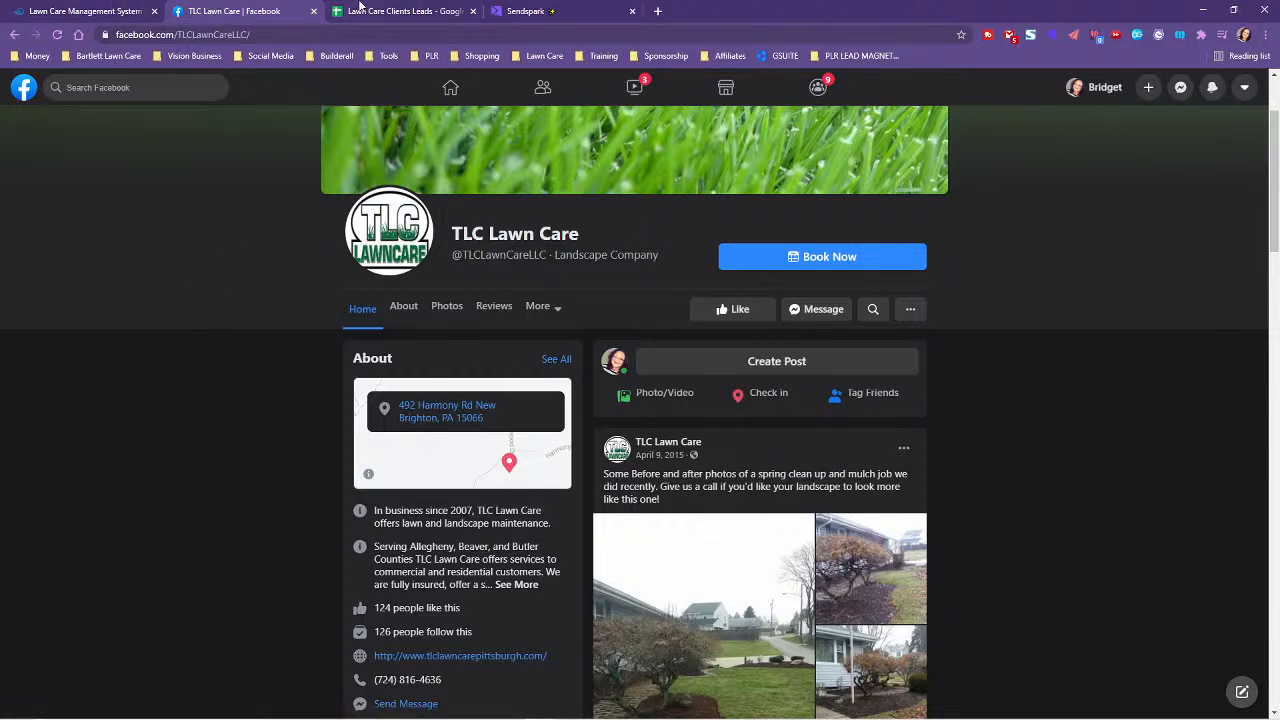
left_click(15, 35)
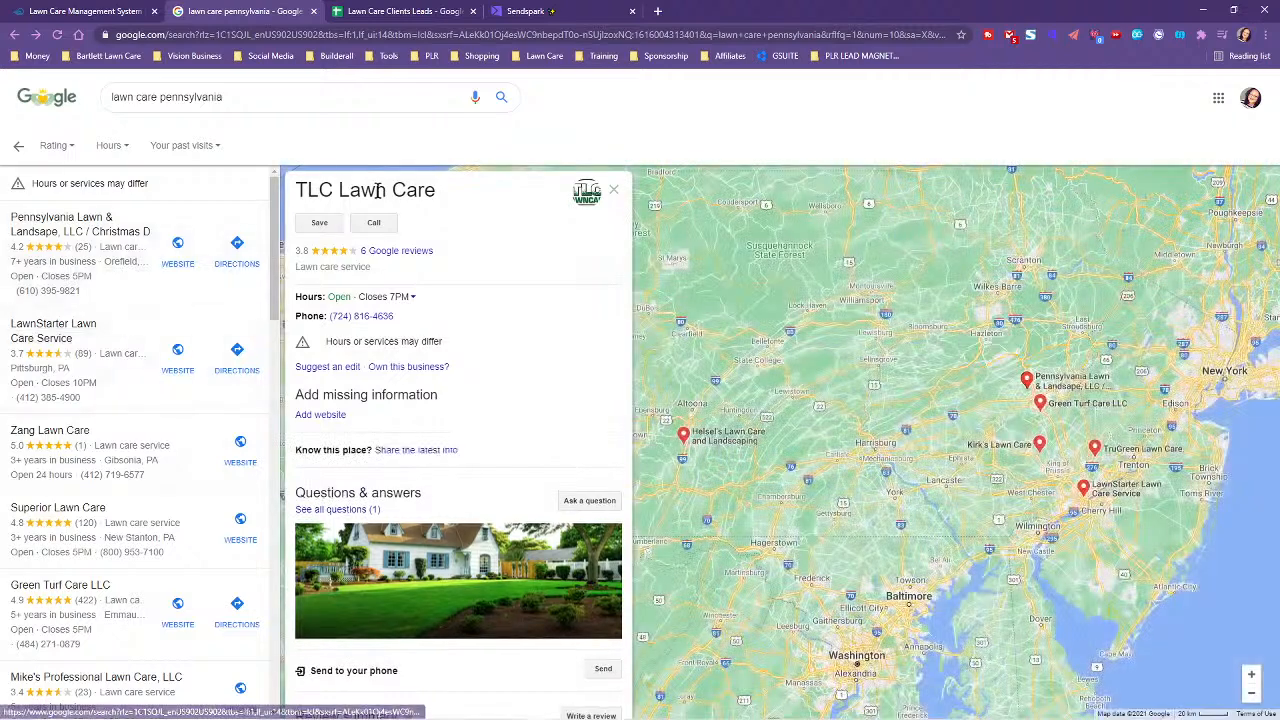
- Copy the name 'TLC Lawn Care' from Google and paste it into cell A3
left_click_drag(297, 192, 435, 193)
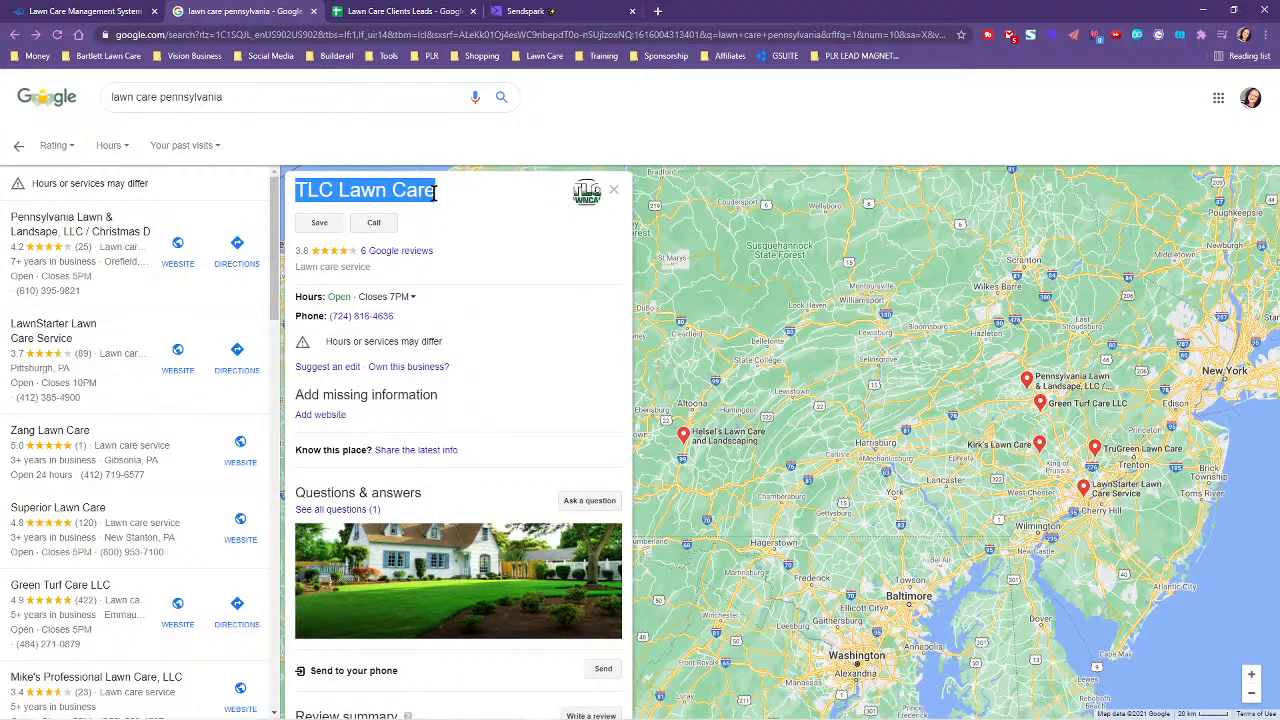
right_click(427, 192)
left_click(455, 203)
left_click(400, 11)
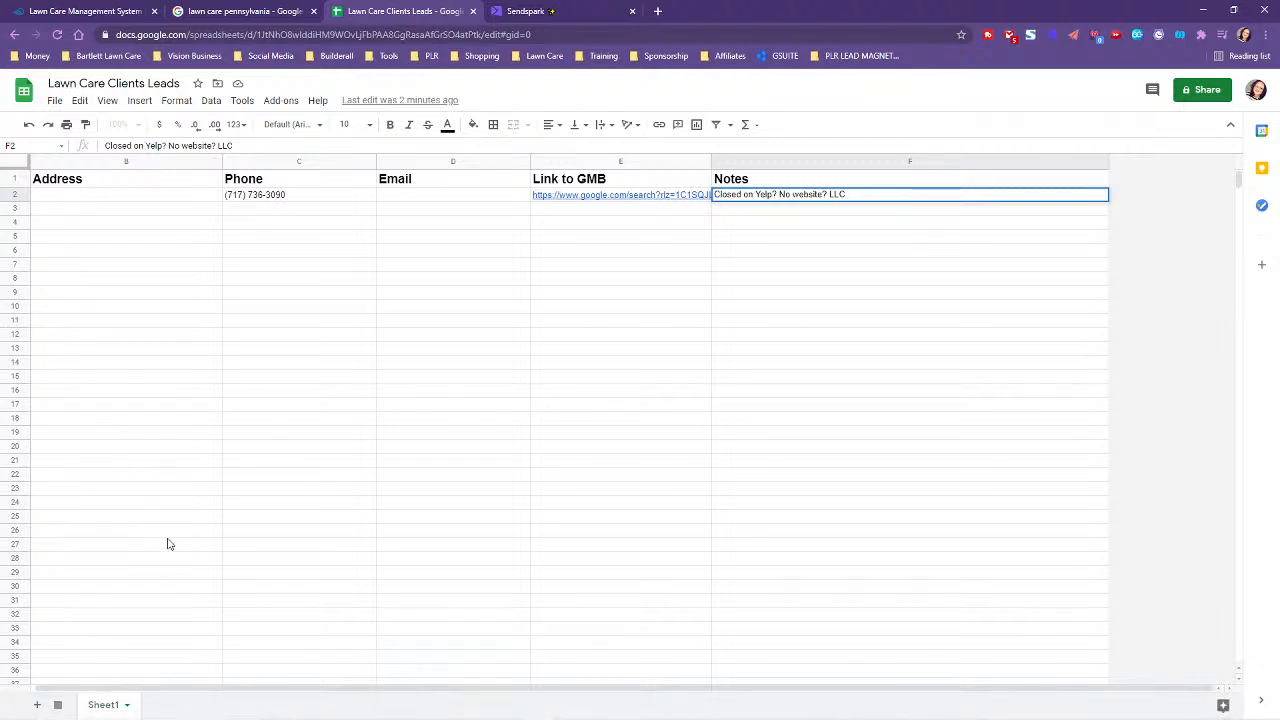
left_click_drag(244, 688, 160, 687)
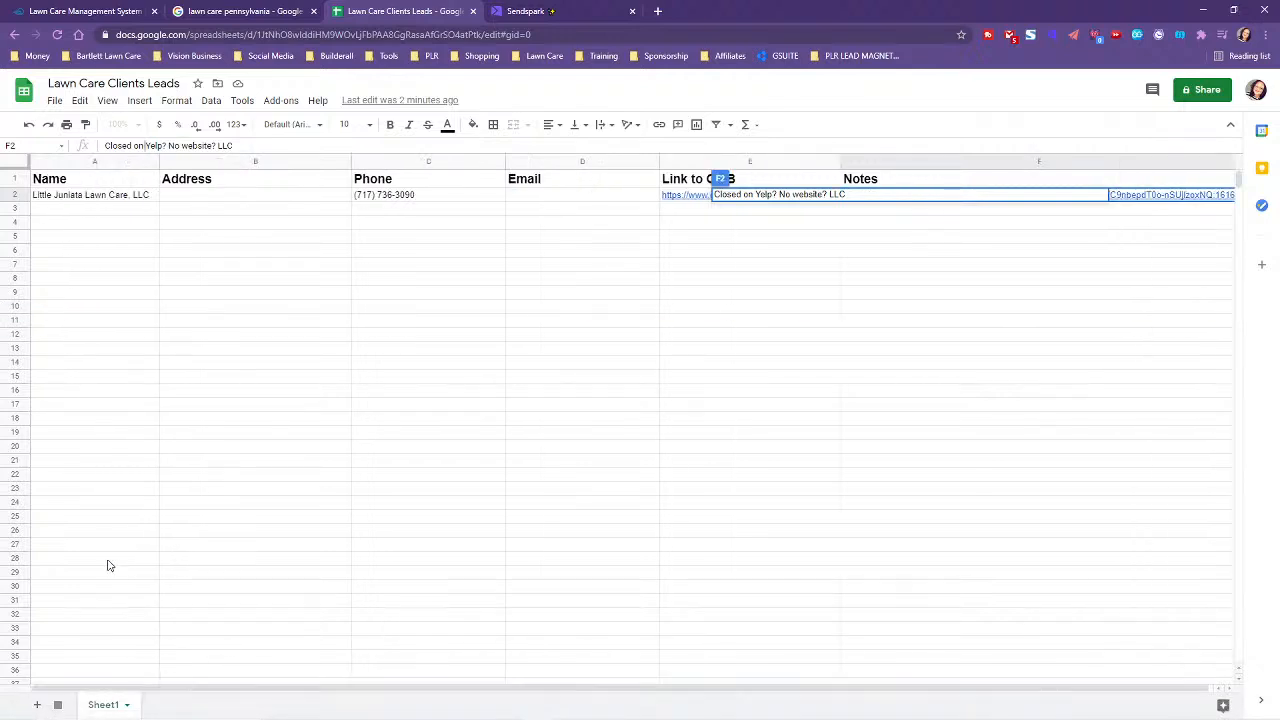
left_click(48, 209)
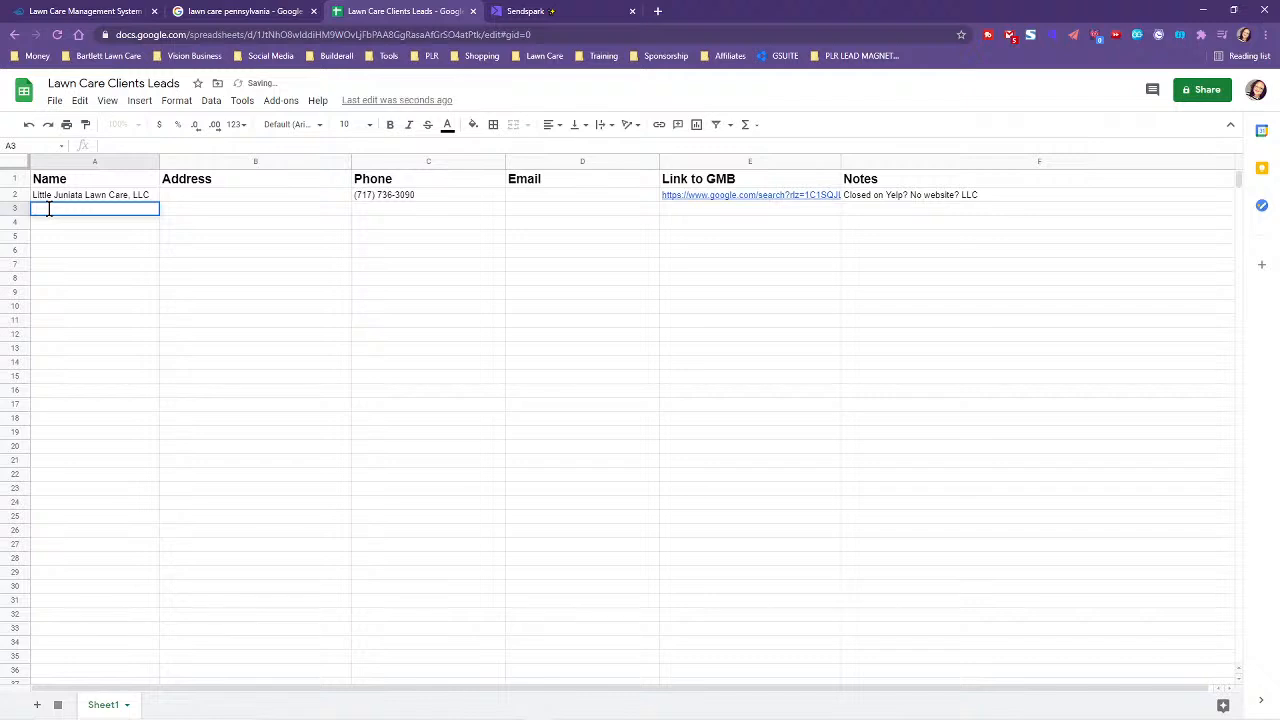
key("ctrl+v")
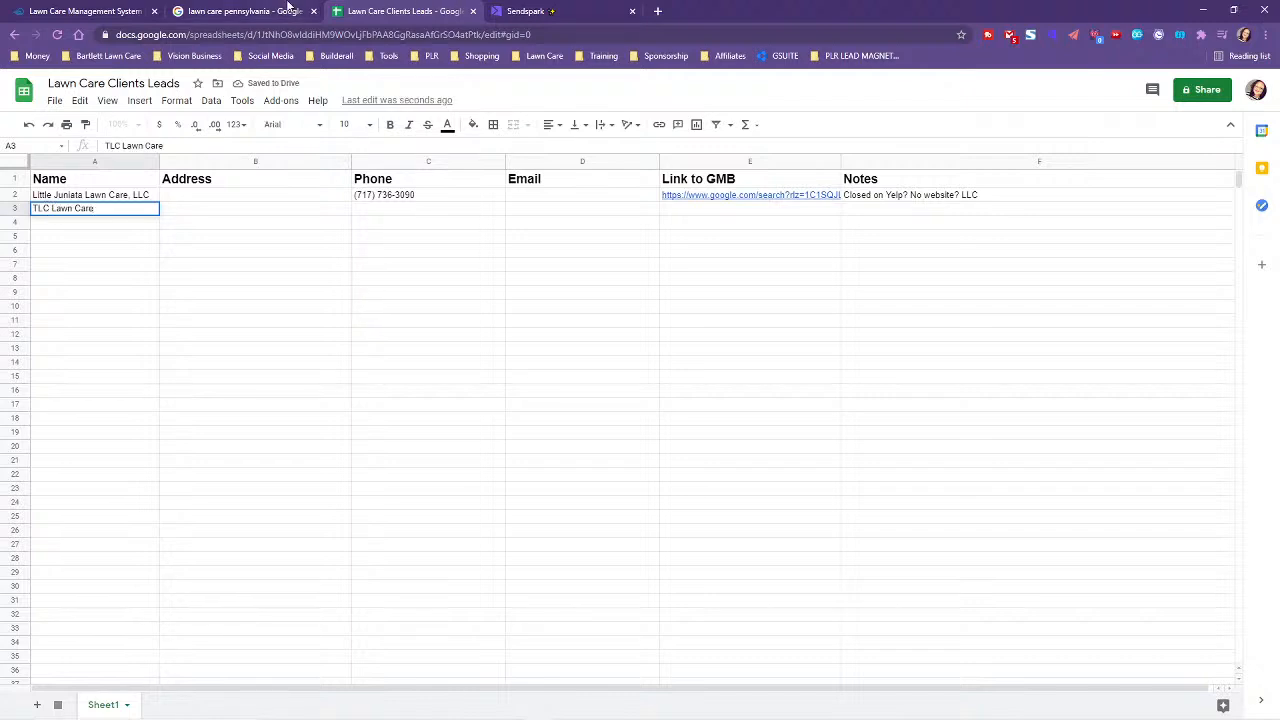
left_click(276, 8)
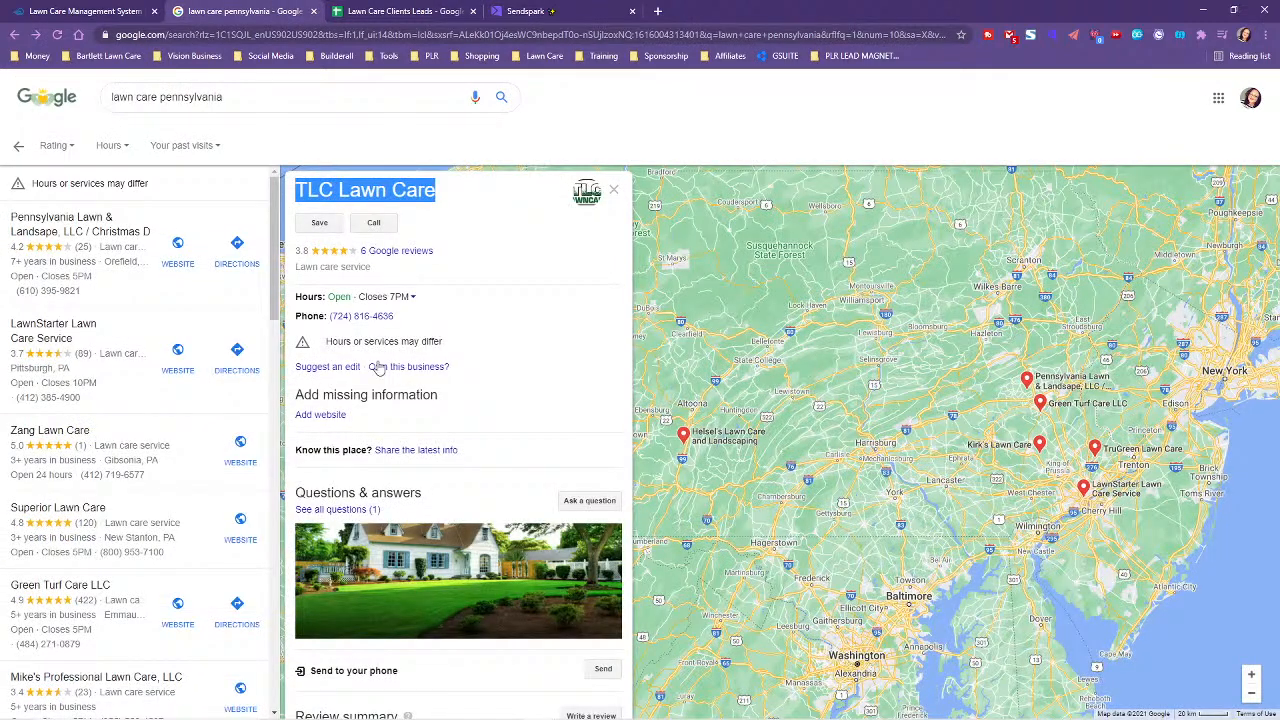
left_click_drag(407, 323, 331, 316)
right_click(352, 320)
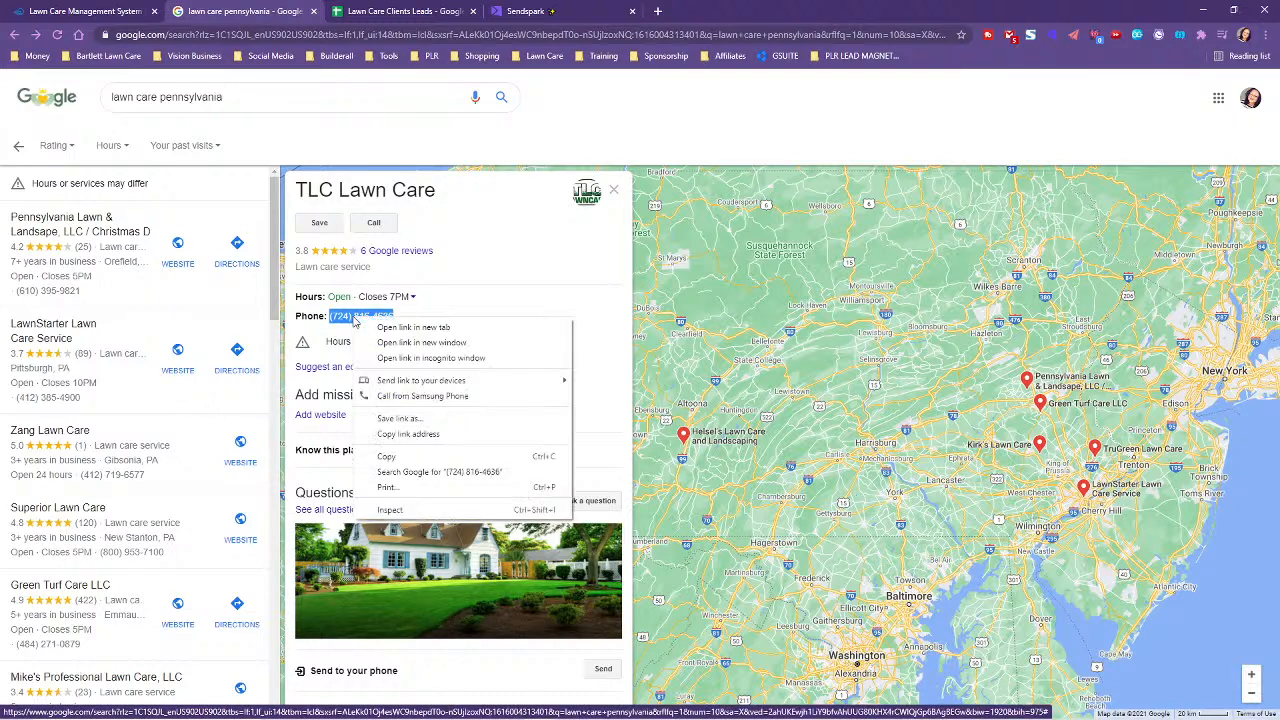
left_click(384, 457)
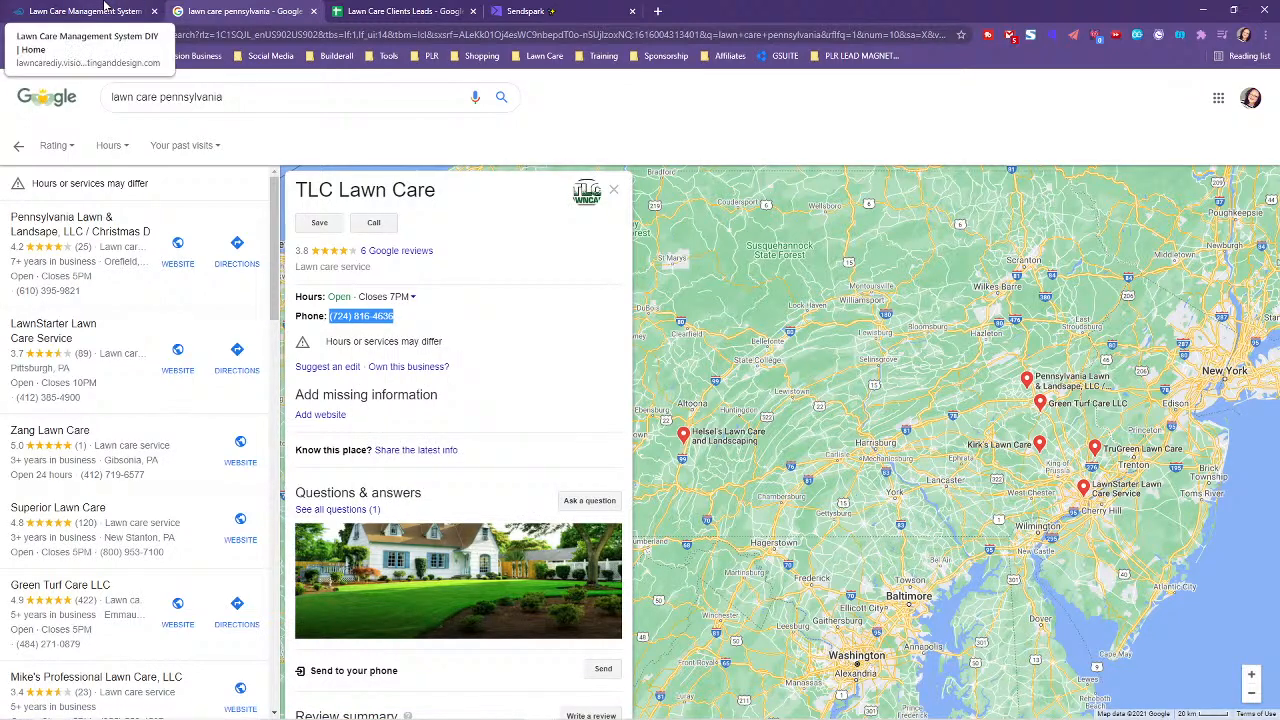
- Open chirply.memberbytes.com in a new browser tab
left_click(657, 11)
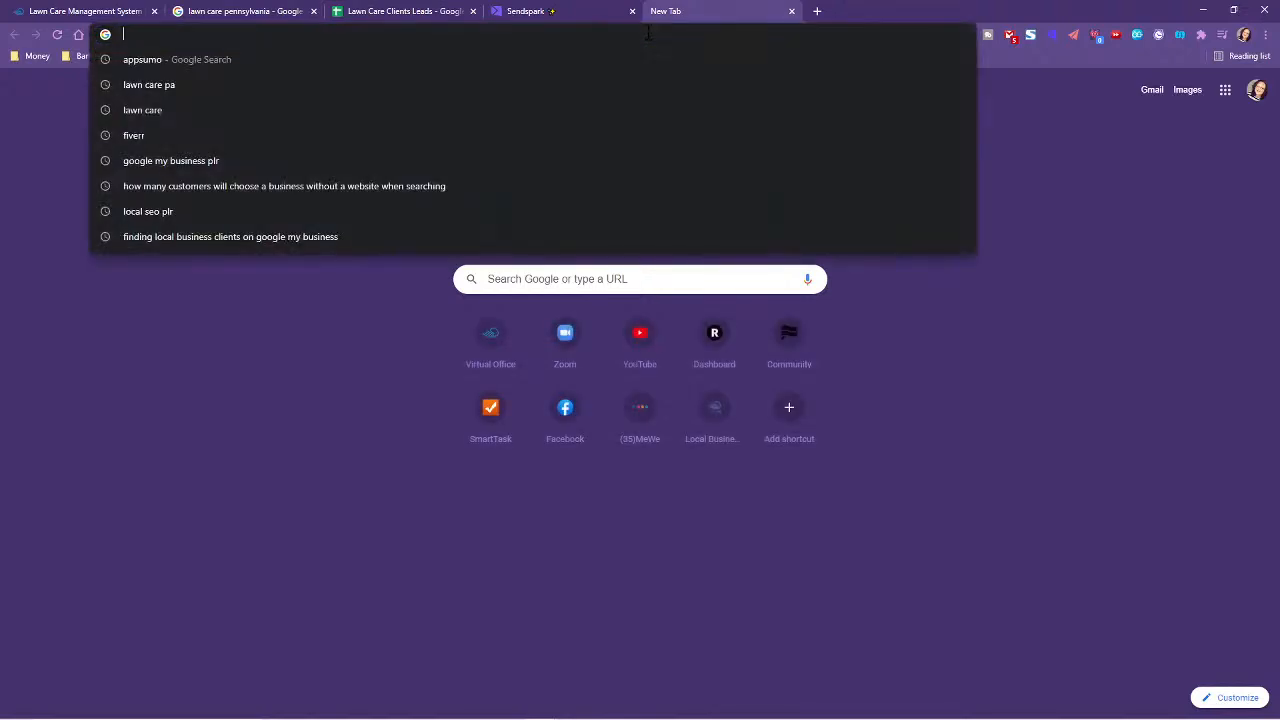
type("chri")
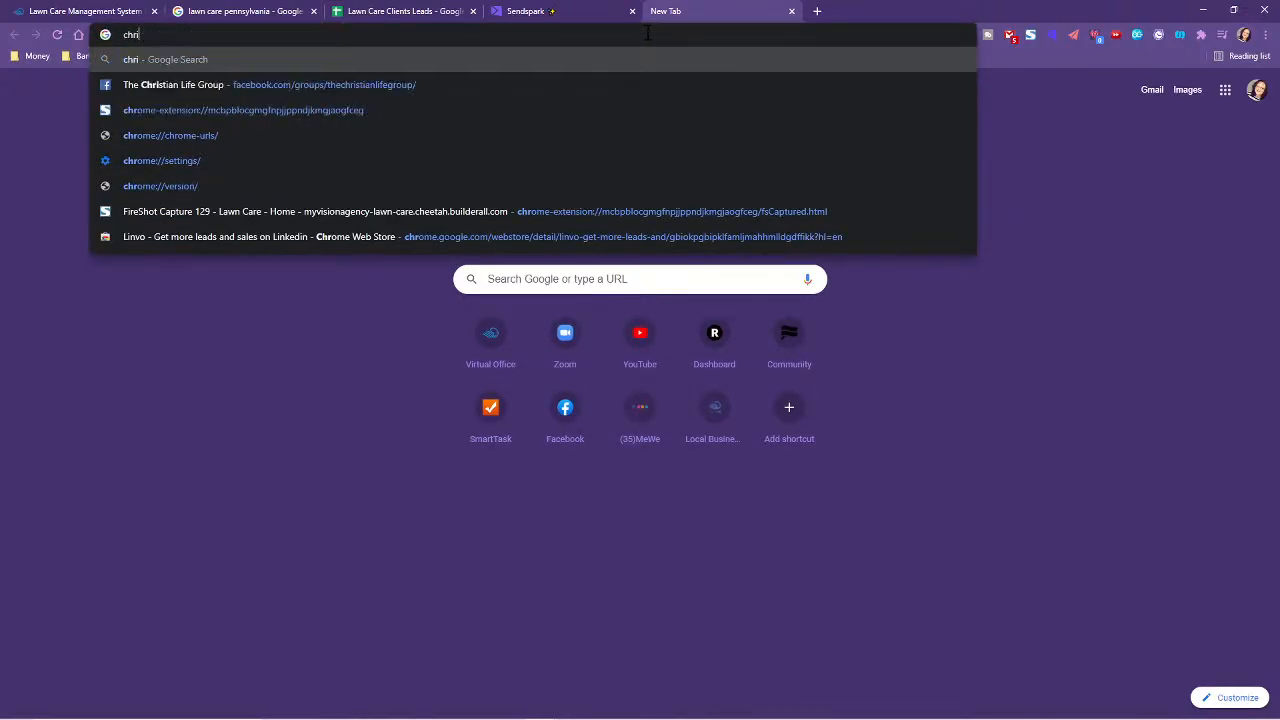
key("BackSpace")
key("BackSpace")
type("irp")
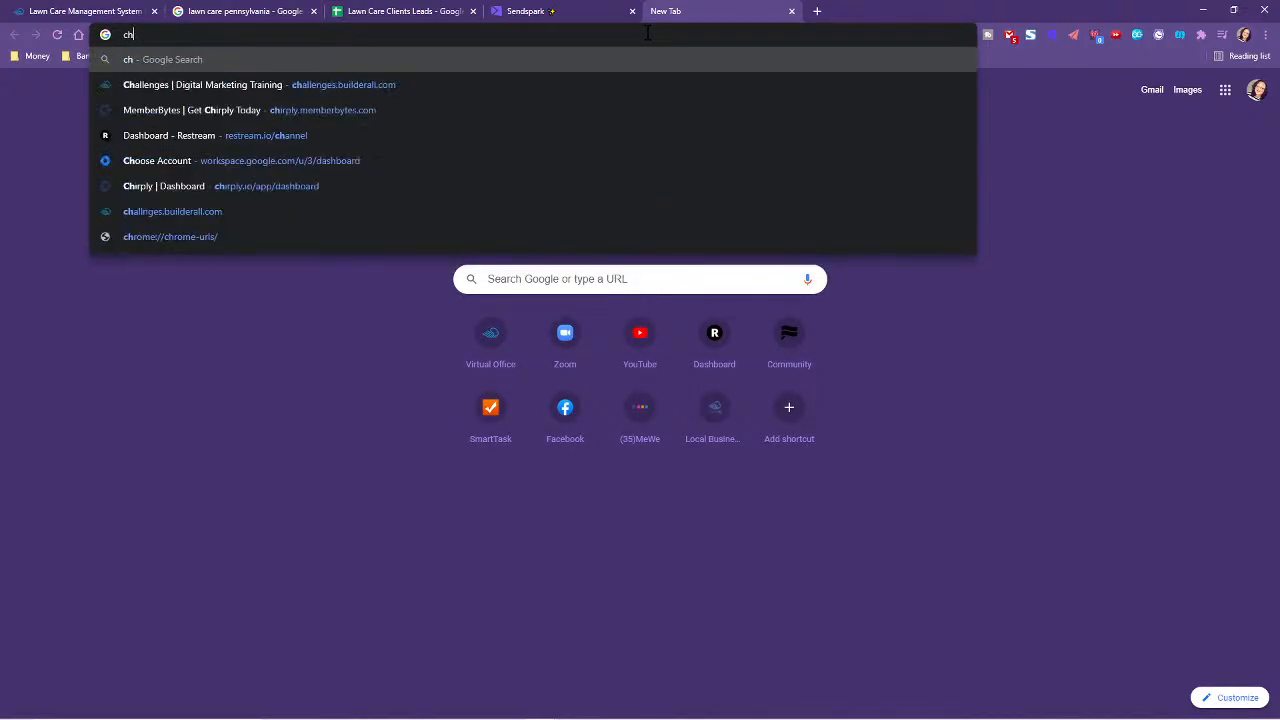
type("ly.")
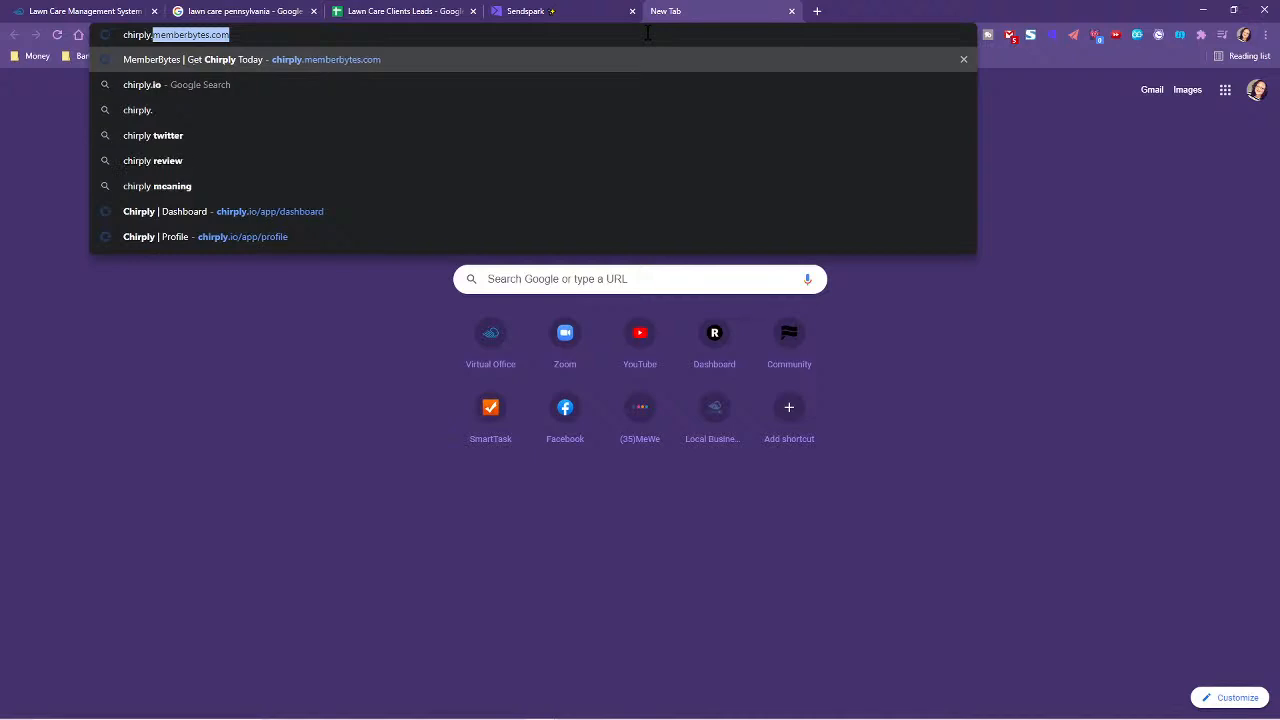
type("membe")
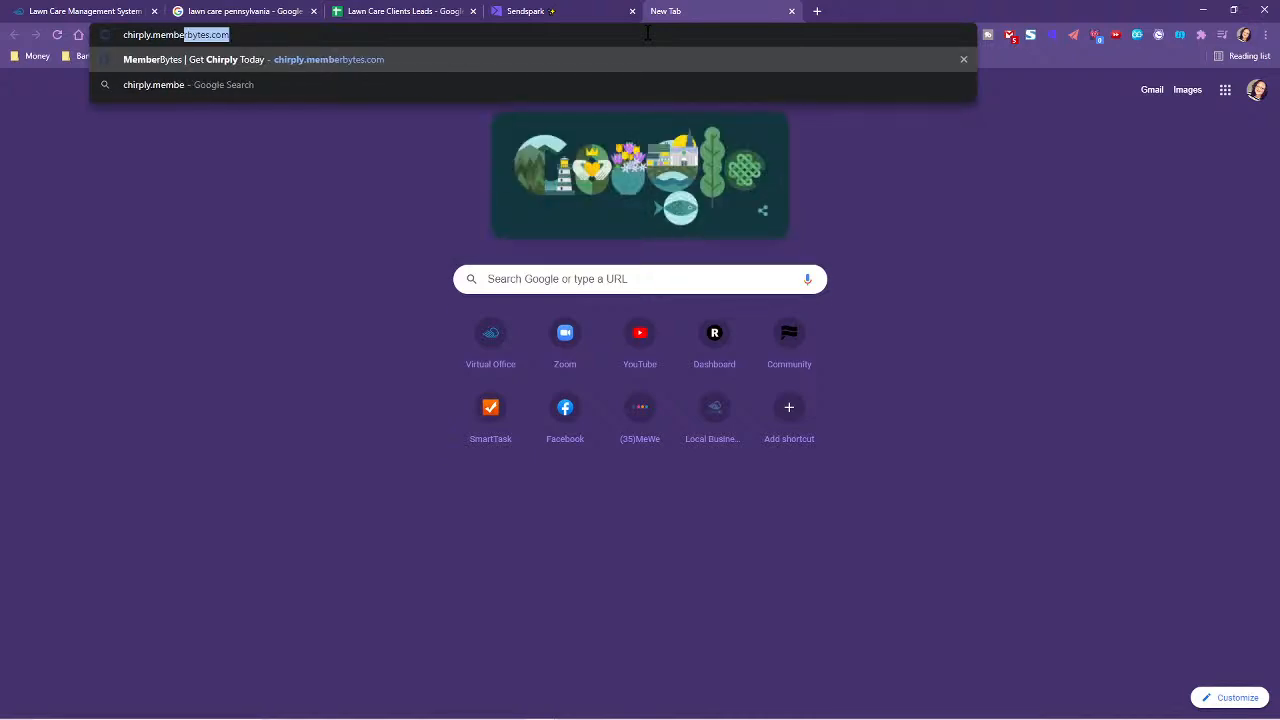
type("rbytes")
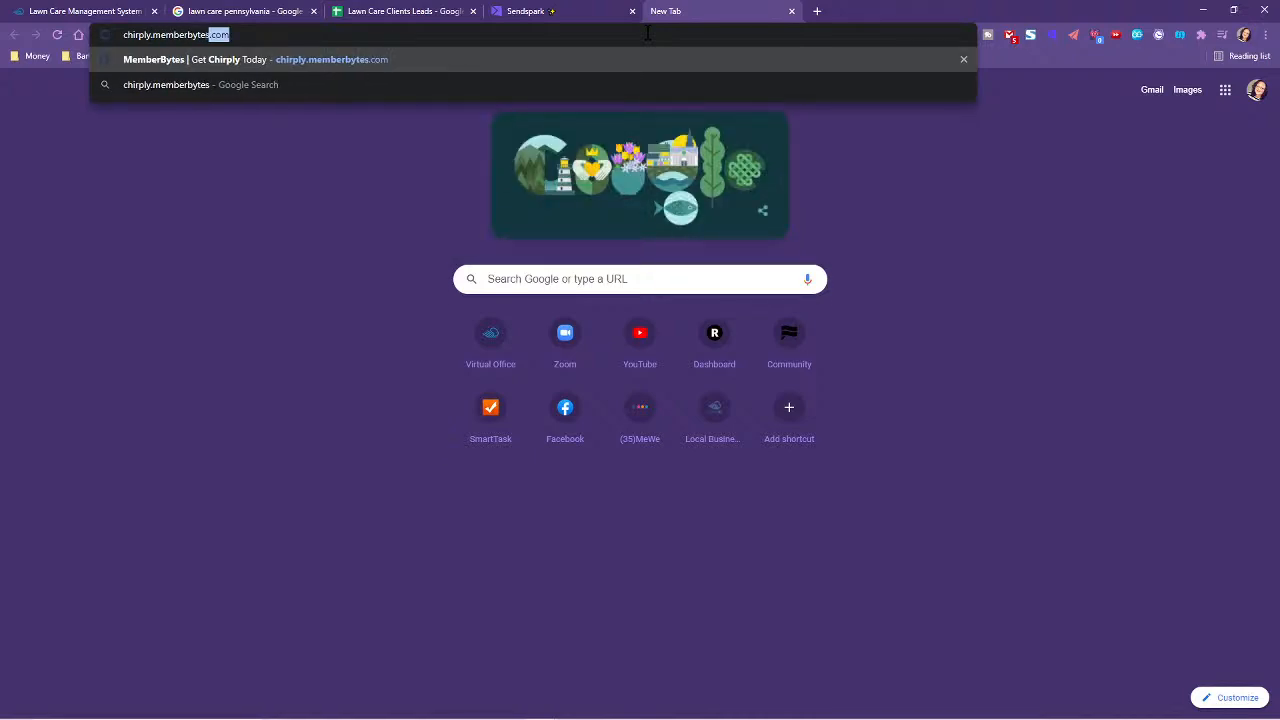
key("Return")
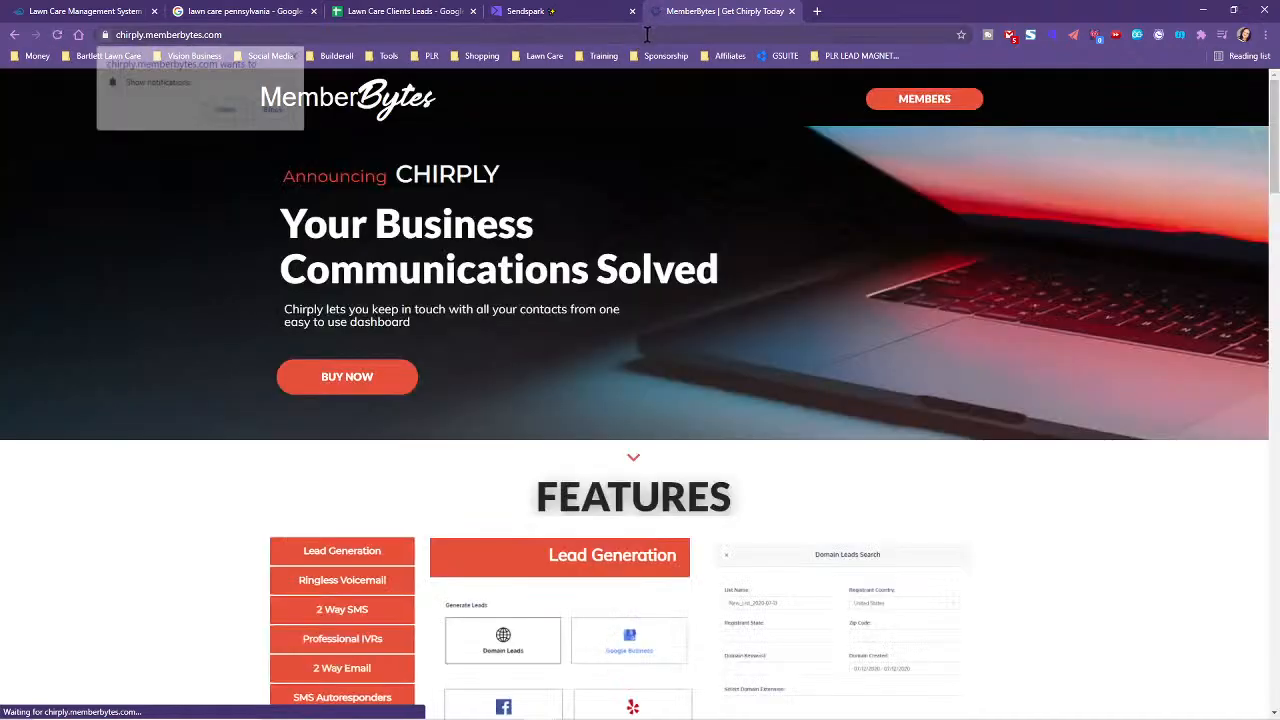
- Look over Chirply's features and pricing plans, from Starter $47 to Platinum $497 per month
left_click(645, 34)
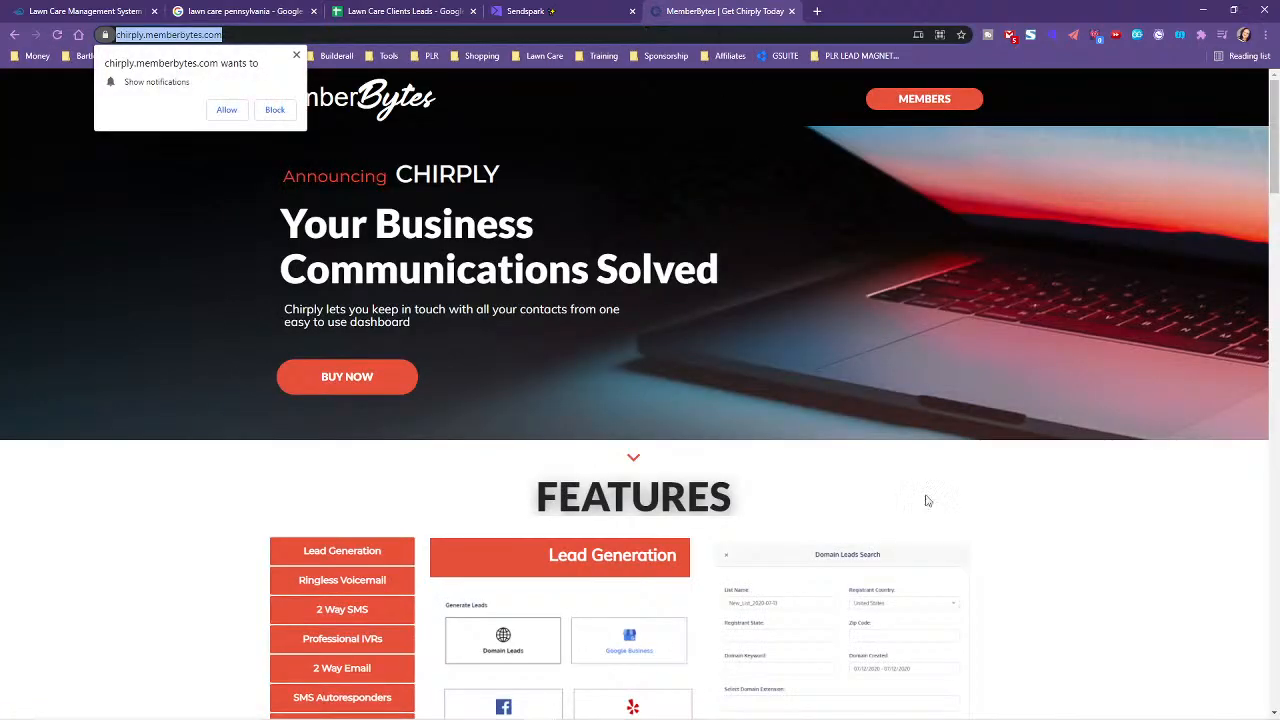
scroll(1128, 466, "down", 5)
scroll(1145, 457, "up", 2)
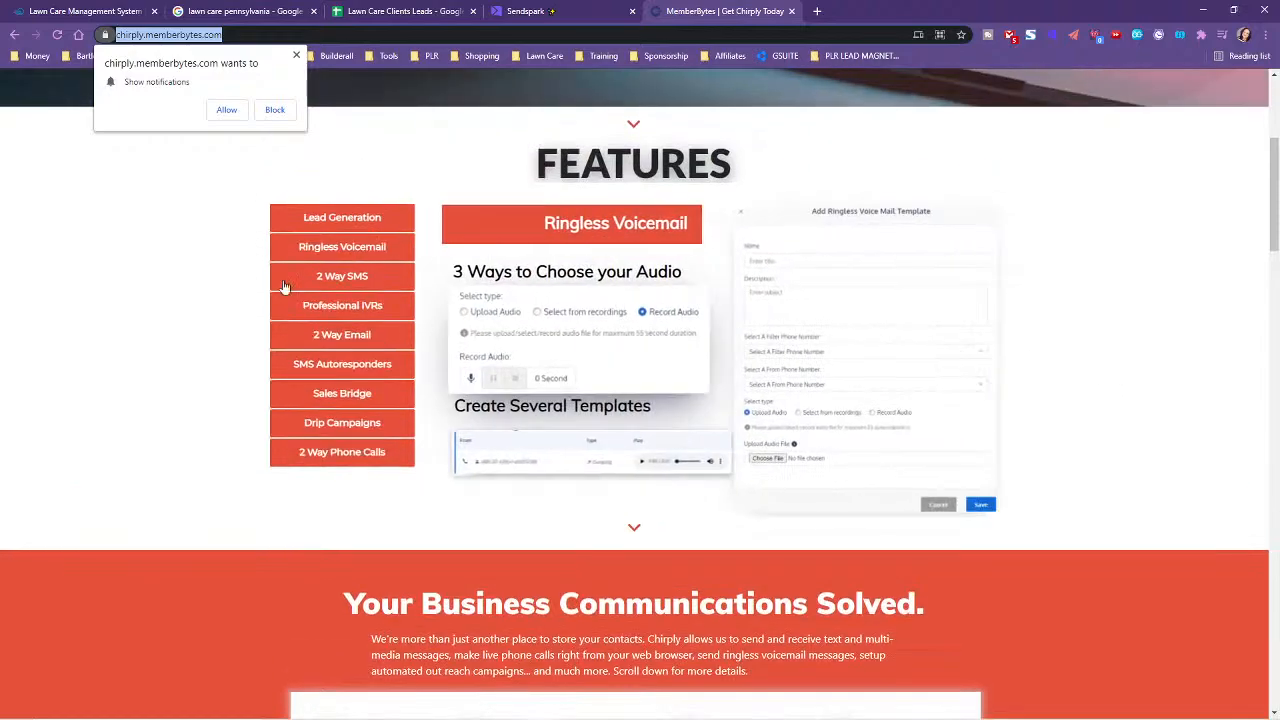
scroll(1128, 510, "down", 4)
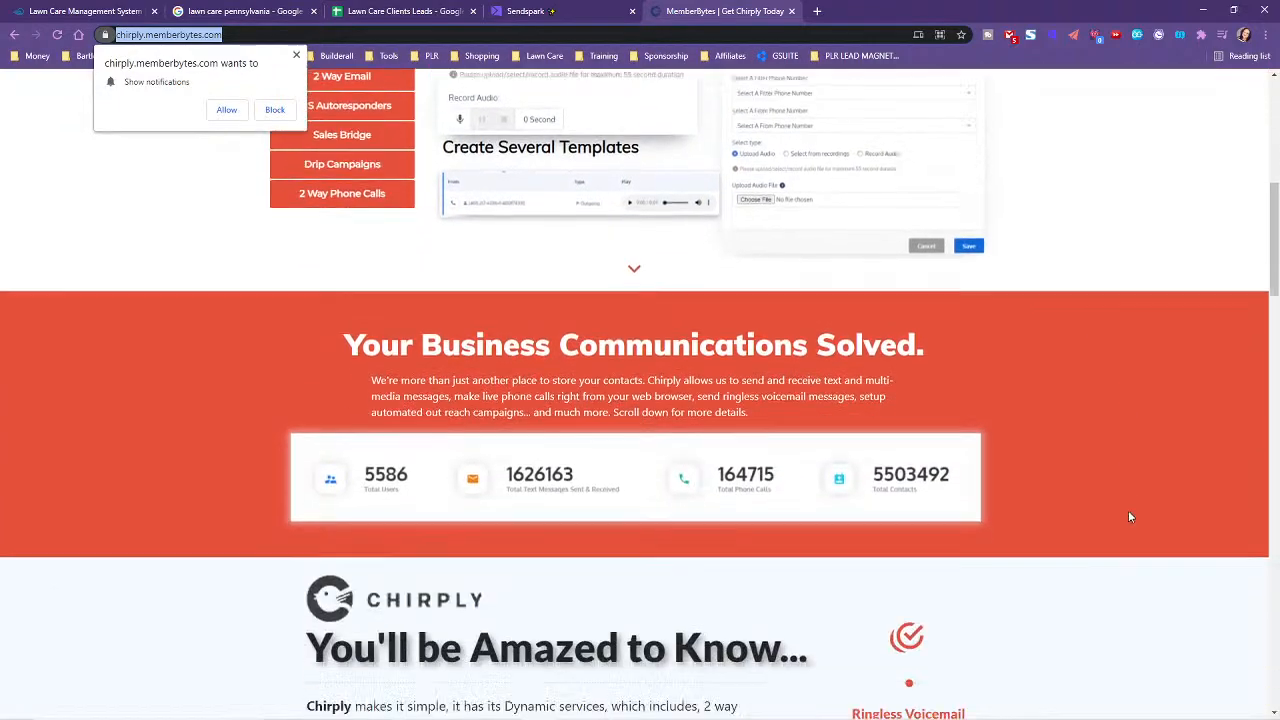
scroll(1131, 516, "down", 3)
scroll(1131, 516, "down", 4)
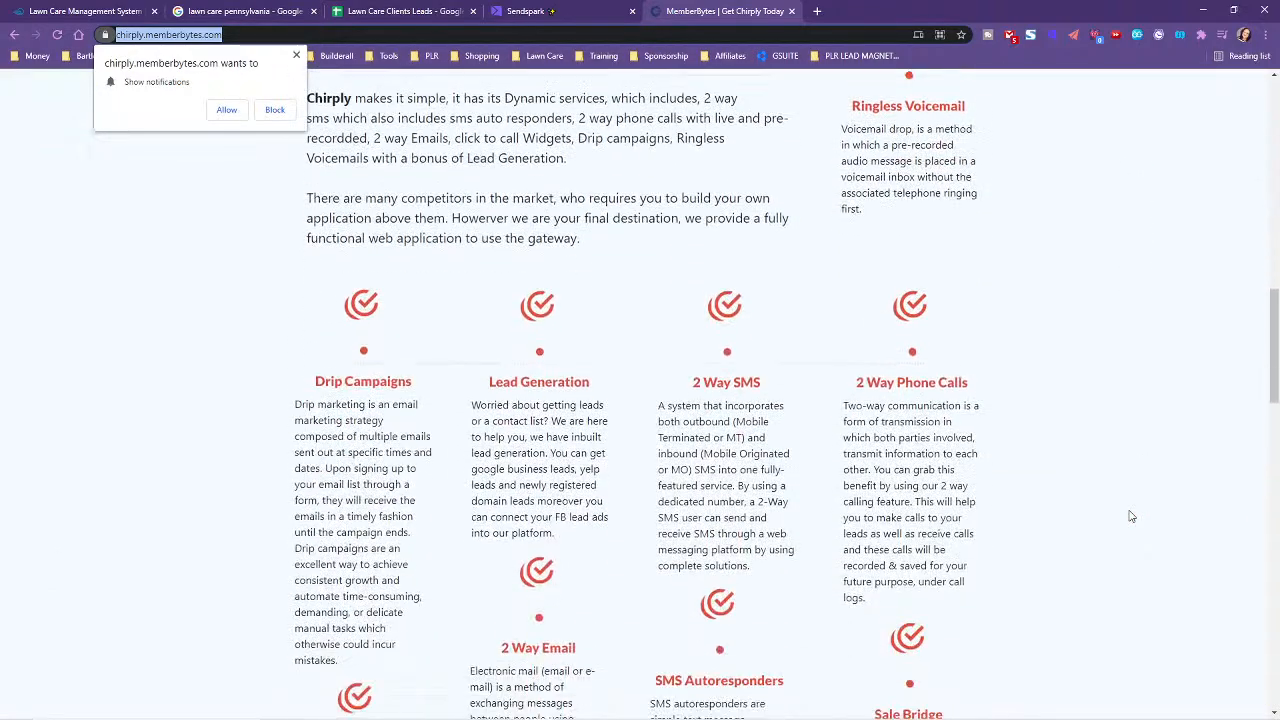
scroll(1136, 514, "down", 15)
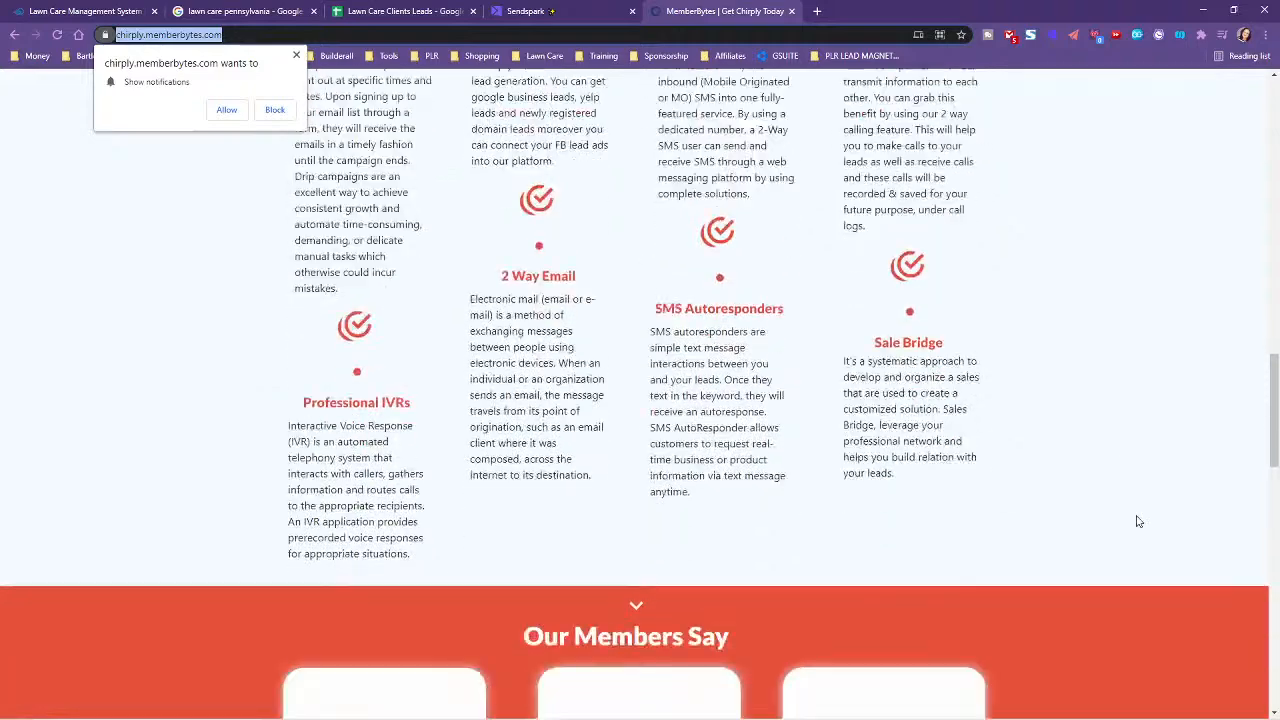
scroll(1155, 515, "up", 3)
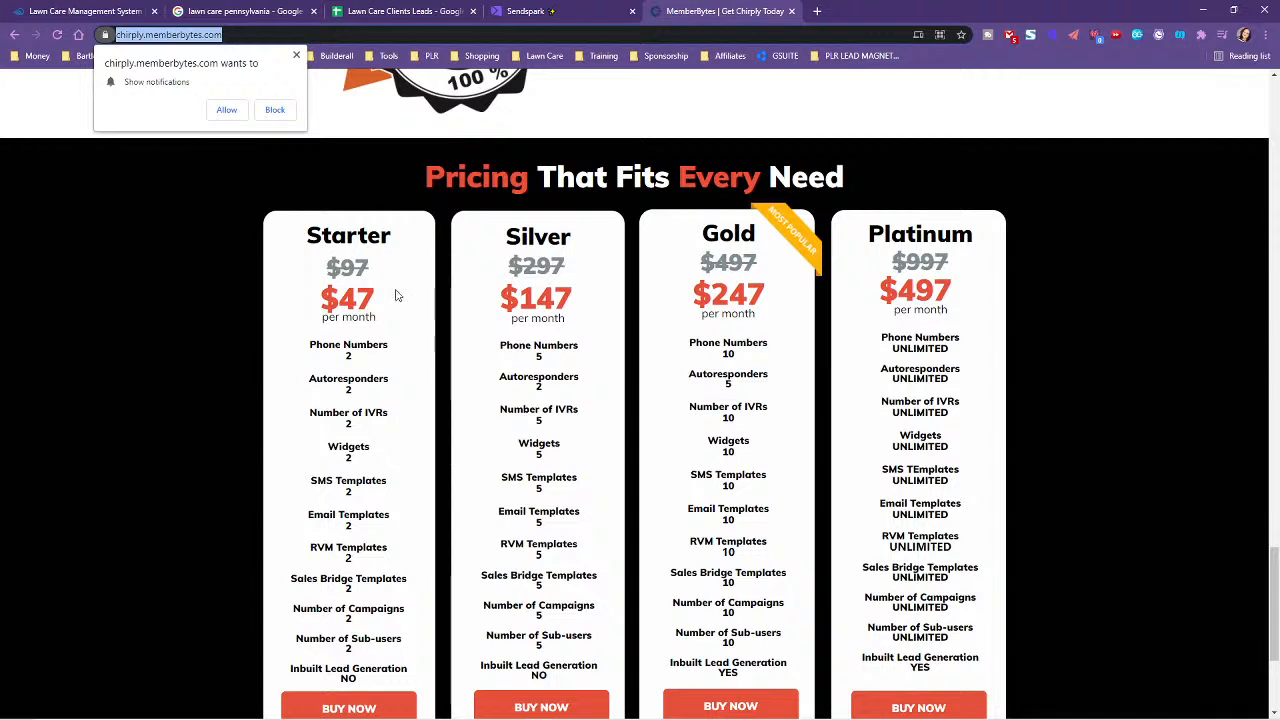
- Copy the Chirply page address and return to the Google search results
left_click(642, 35)
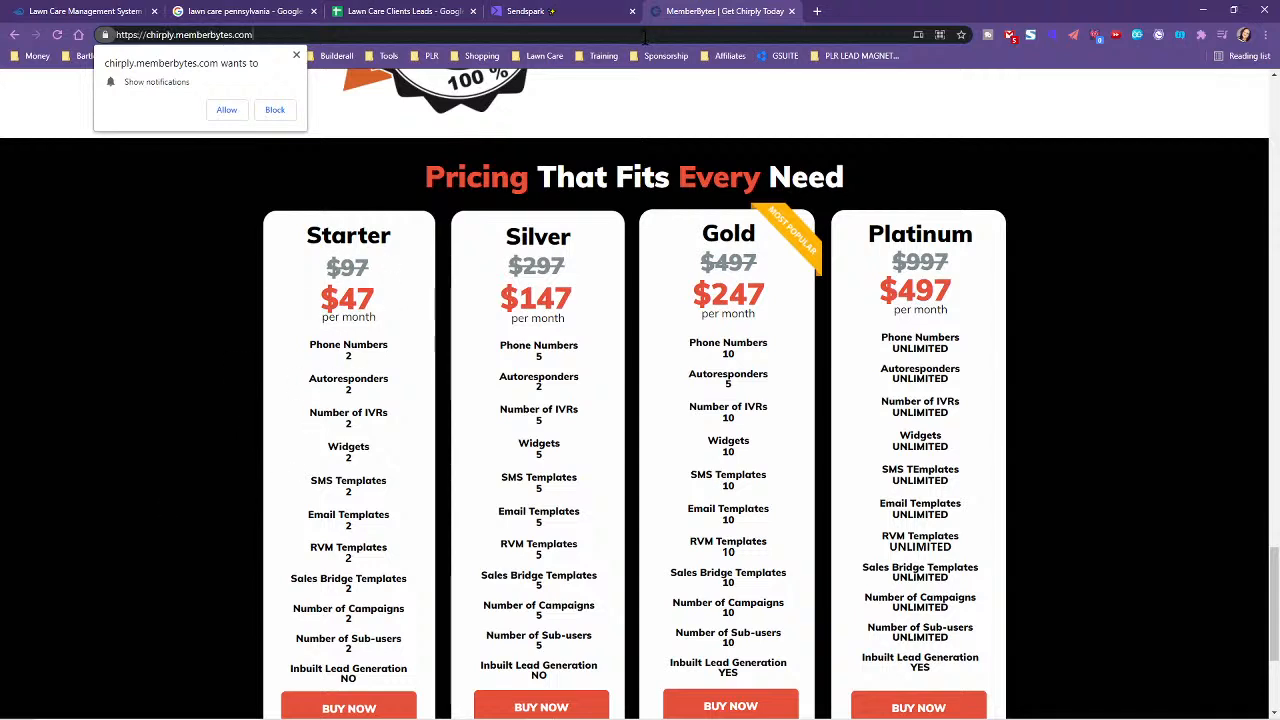
right_click(196, 36)
left_click(232, 126)
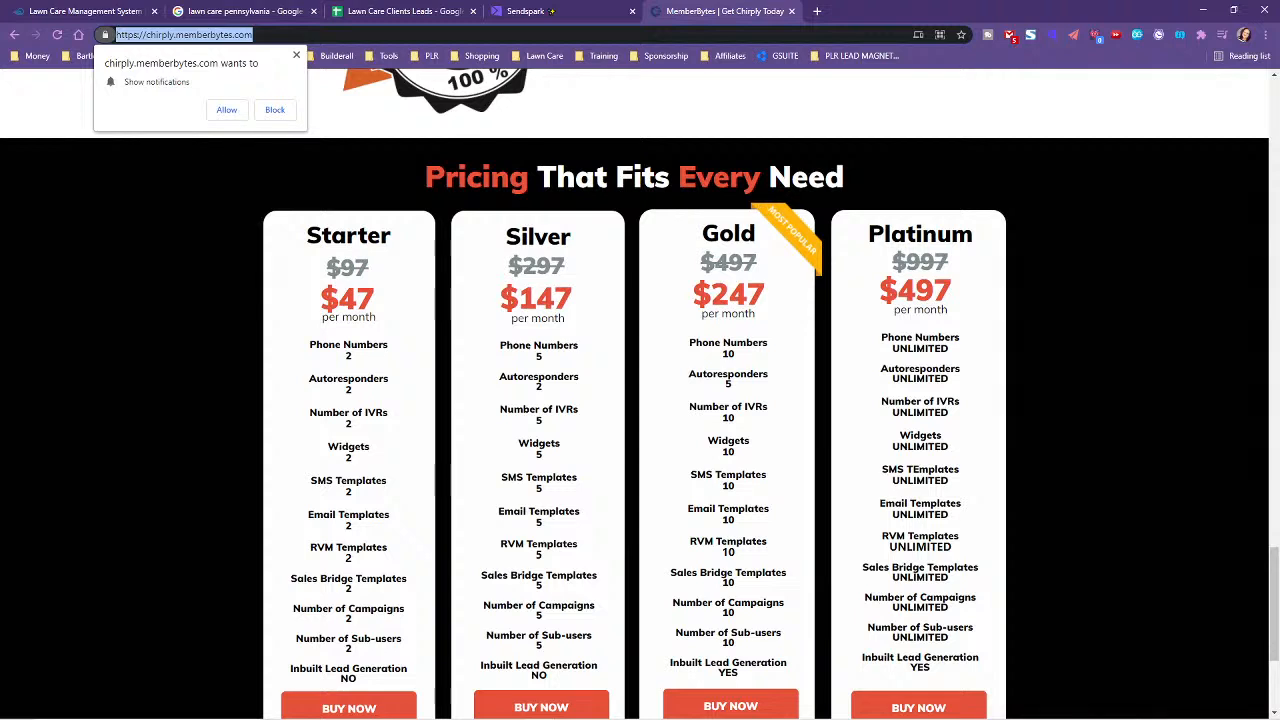
key("alt+Tab")
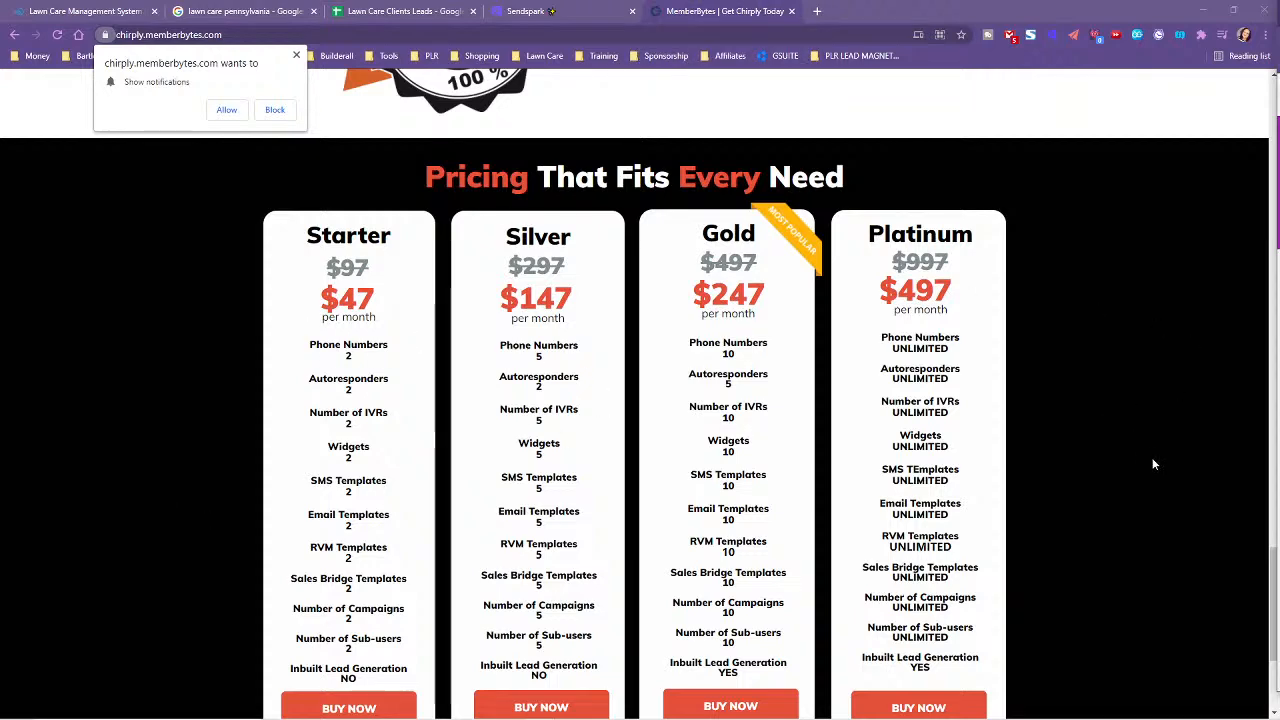
scroll(1142, 458, "up", 1)
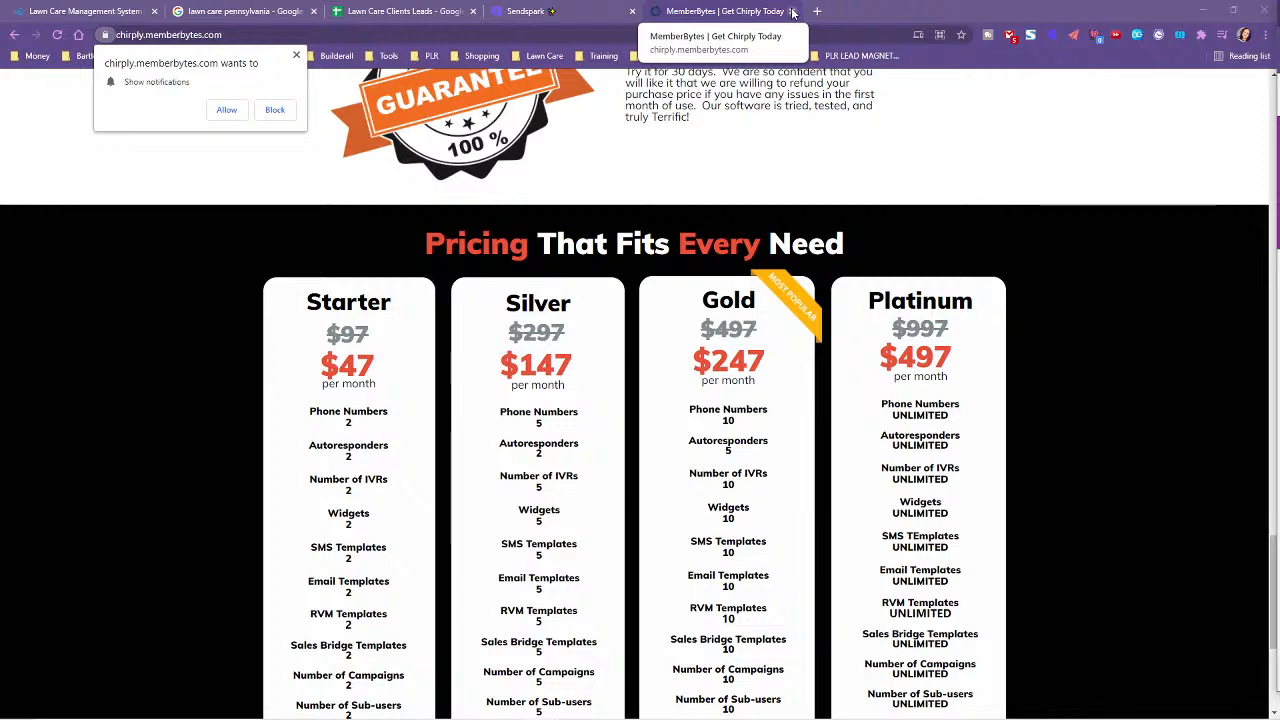
left_click(240, 11)
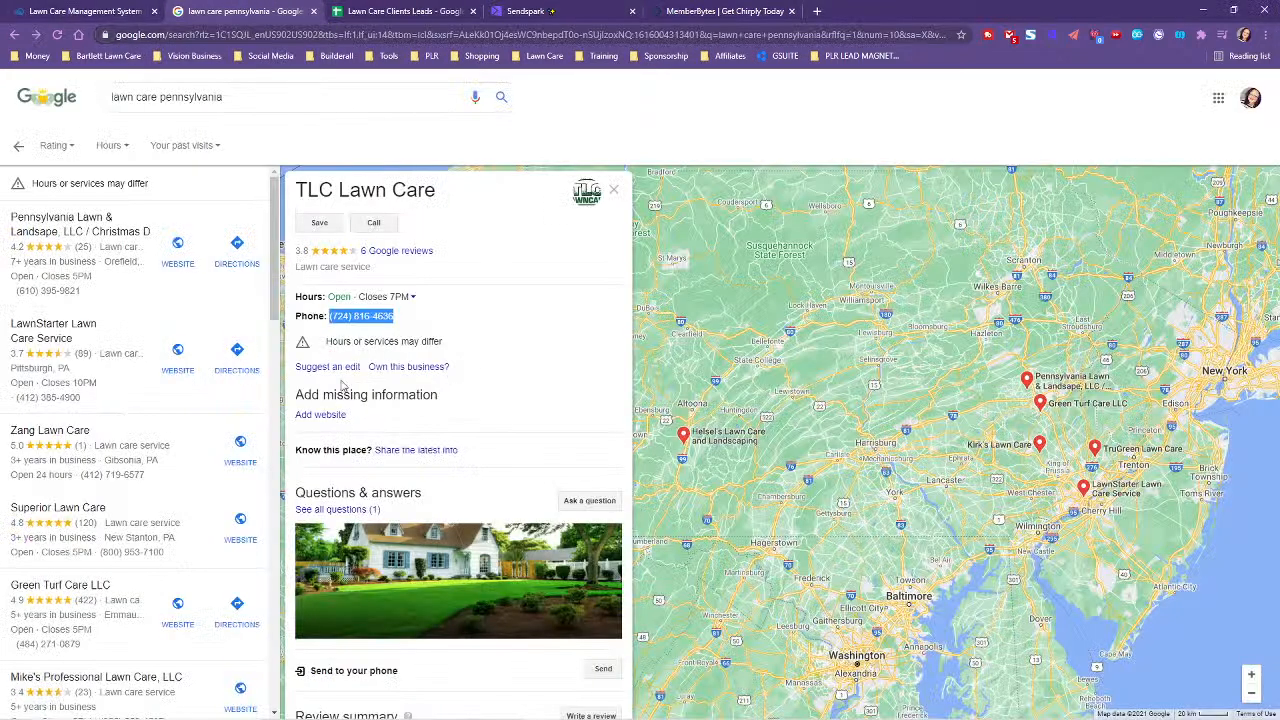
left_click(370, 11)
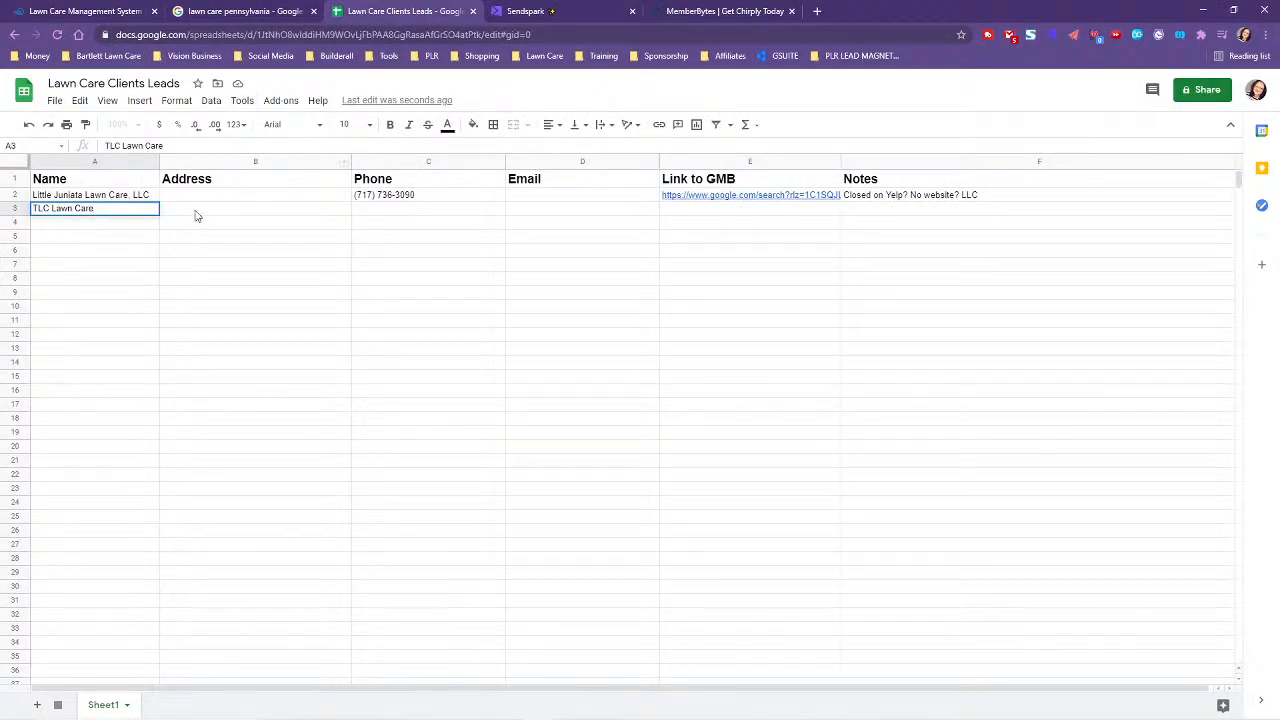
left_click(240, 11)
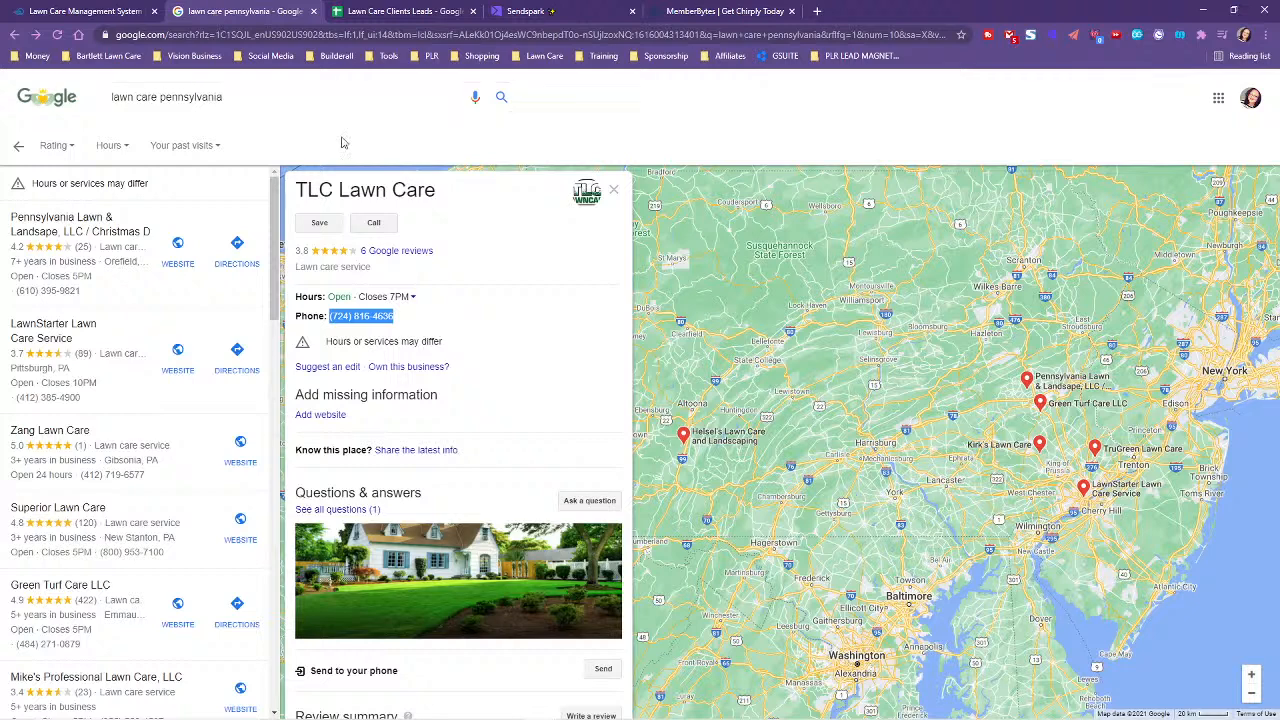
right_click(365, 320)
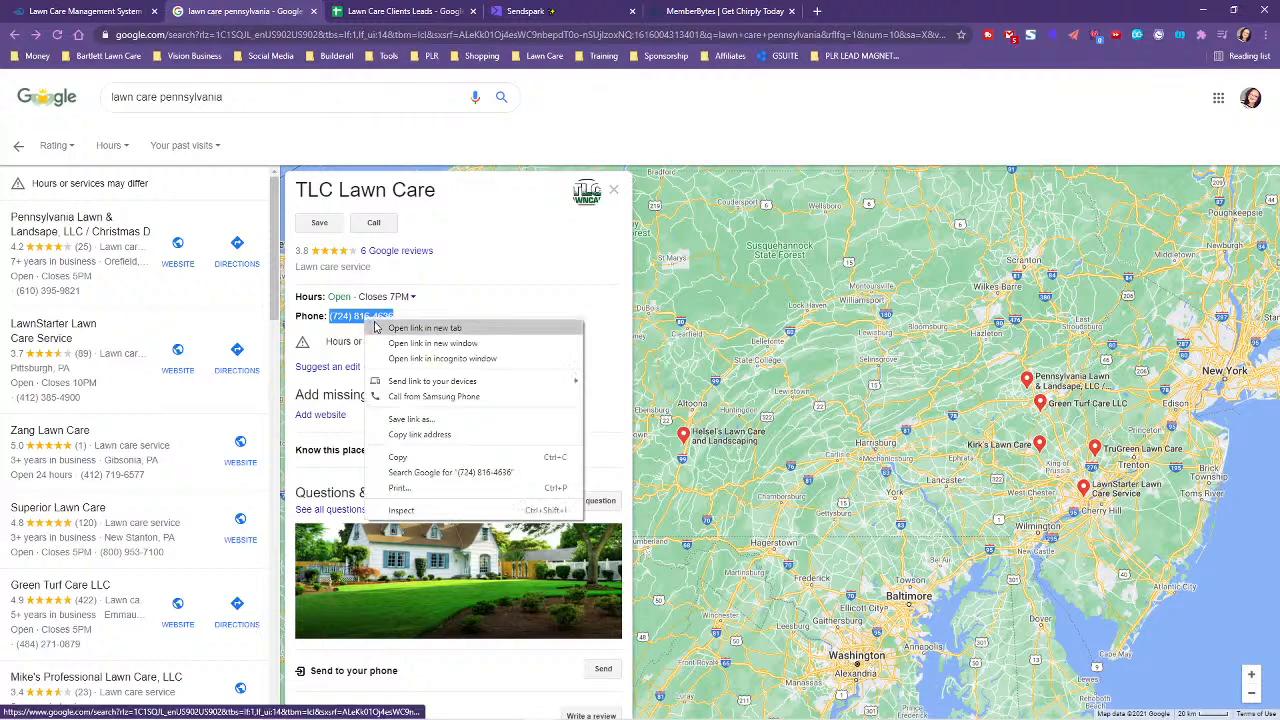
left_click(402, 456)
left_click(409, 11)
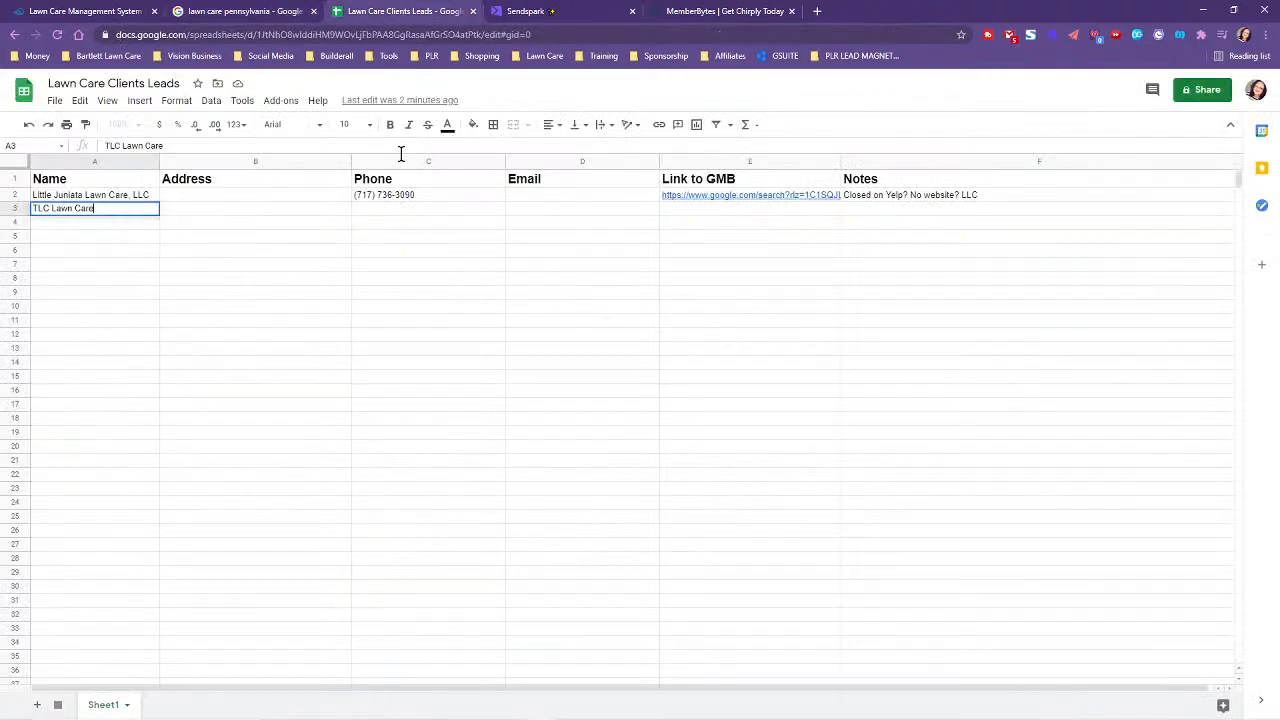
left_click(361, 208)
key("ctrl+v")
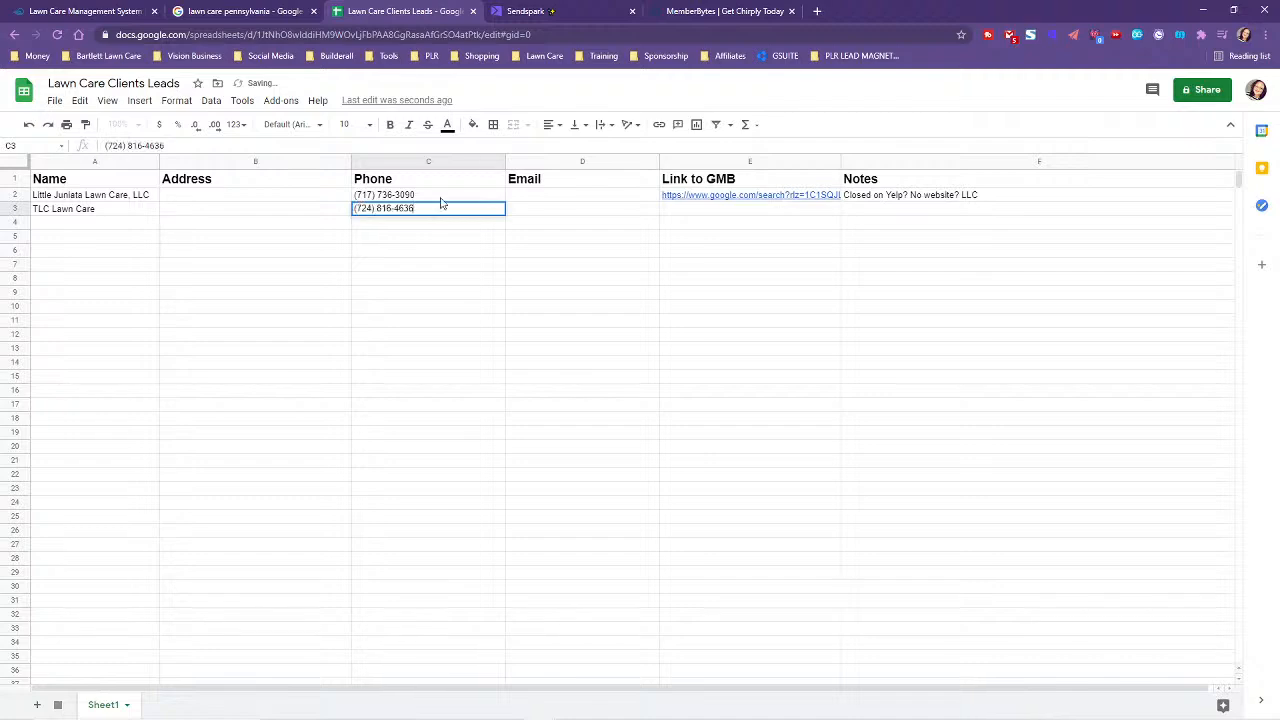
left_click(565, 11)
- Close the MemberBytes pricing tab and scroll TLC Lawn Care's Google review summary
left_click(657, 6)
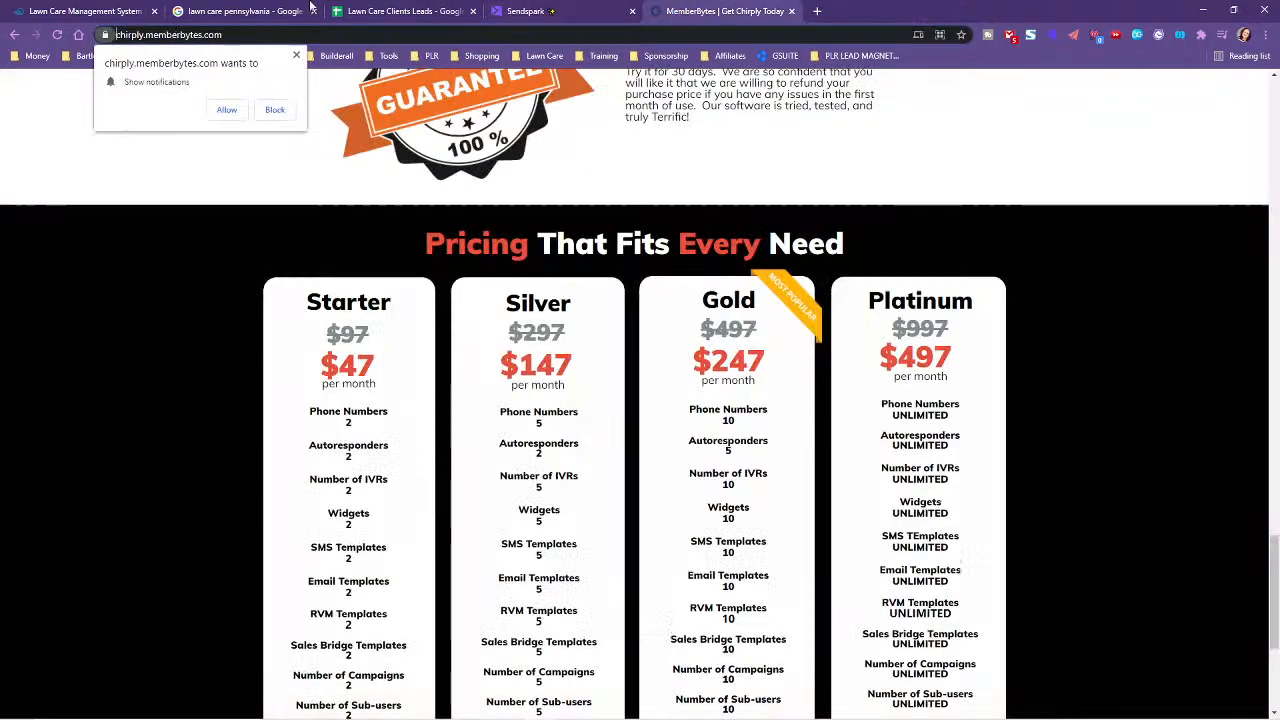
left_click(791, 11)
left_click(235, 11)
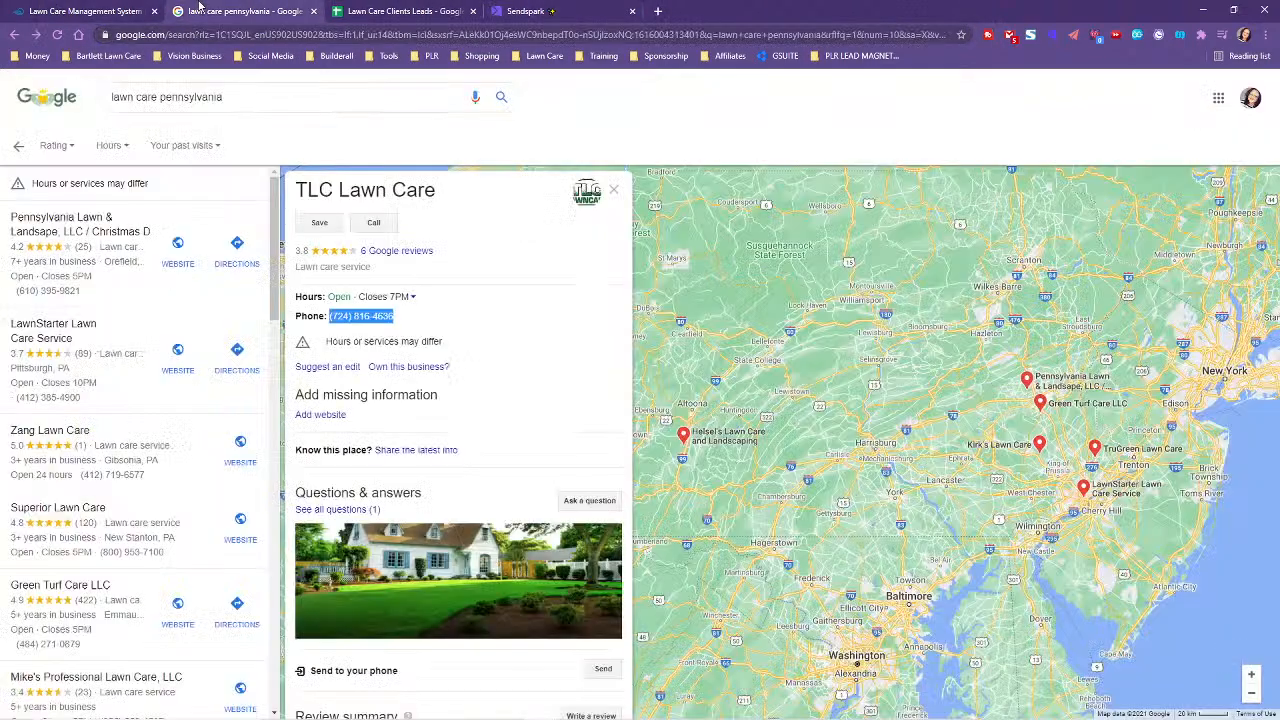
scroll(483, 423, "down", 2)
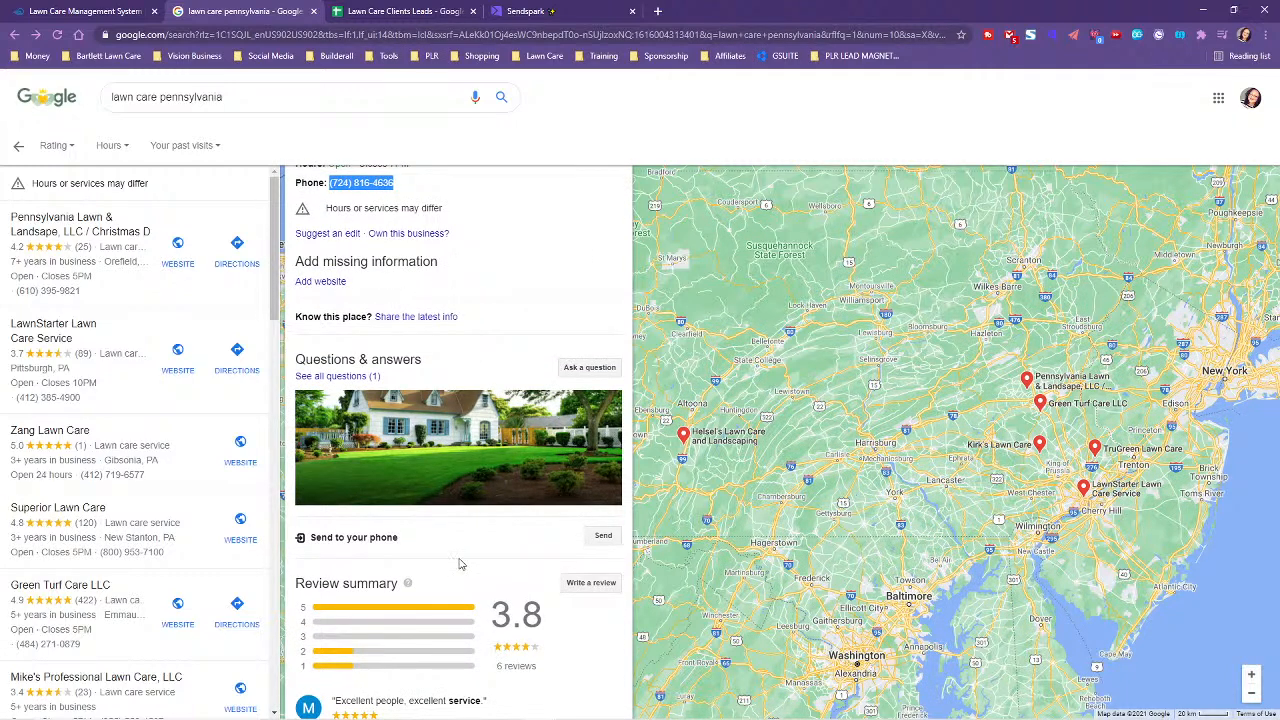
scroll(440, 560, "down", 5)
scroll(378, 432, "down", 2)
scroll(440, 560, "up", 7)
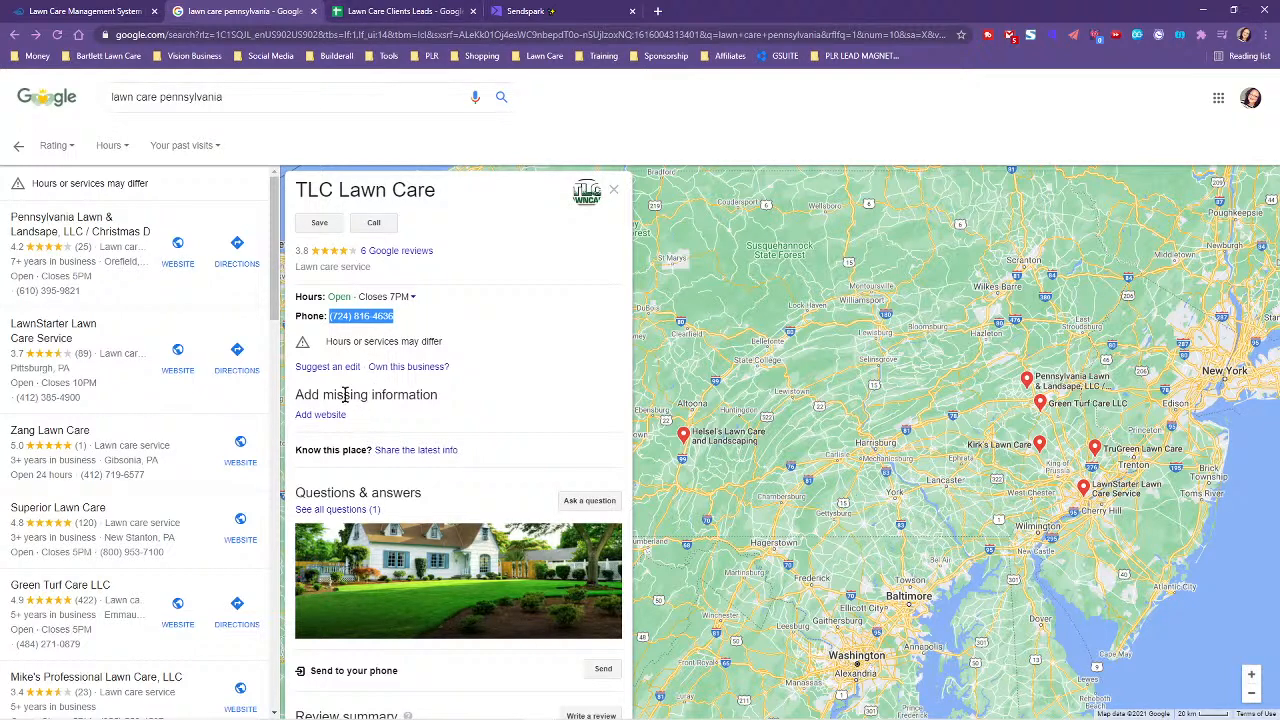
scroll(420, 607, "down", 5)
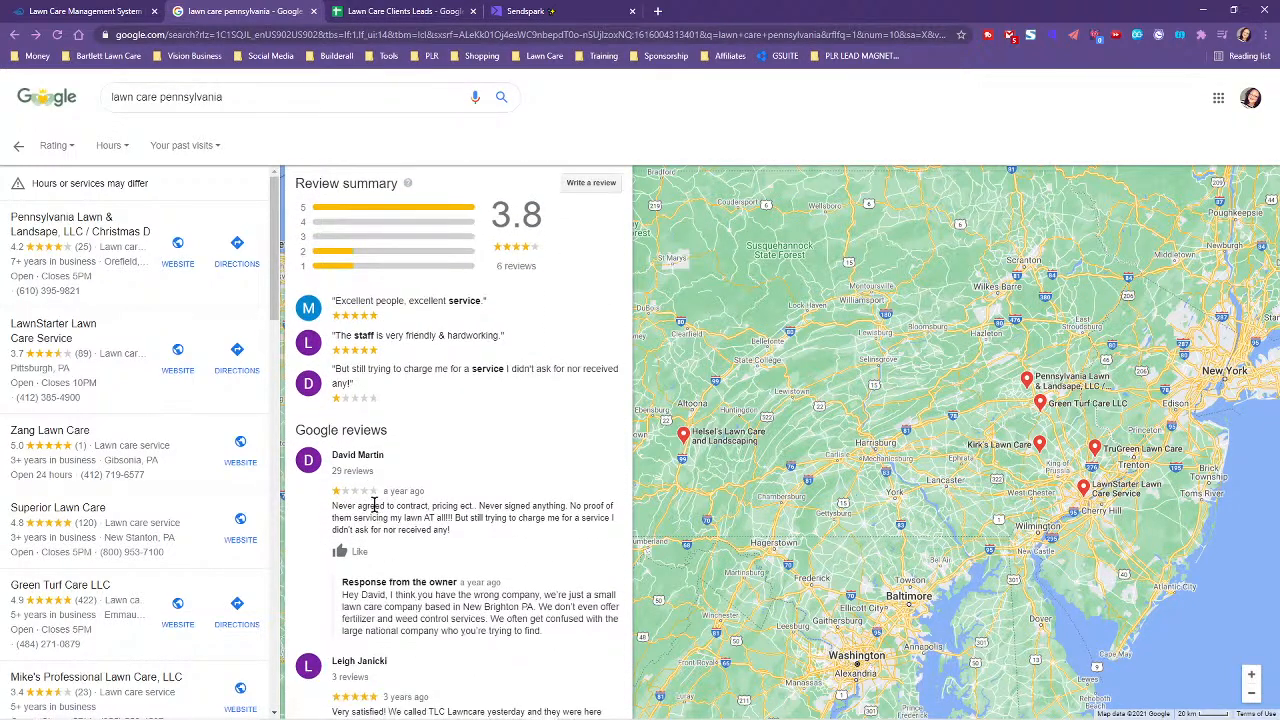
- Open TLC Lawn Care's HomeAdvisor profile showing 4.6 stars from 12 verified reviews
scroll(390, 545, "down", 5)
scroll(396, 550, "down", 3)
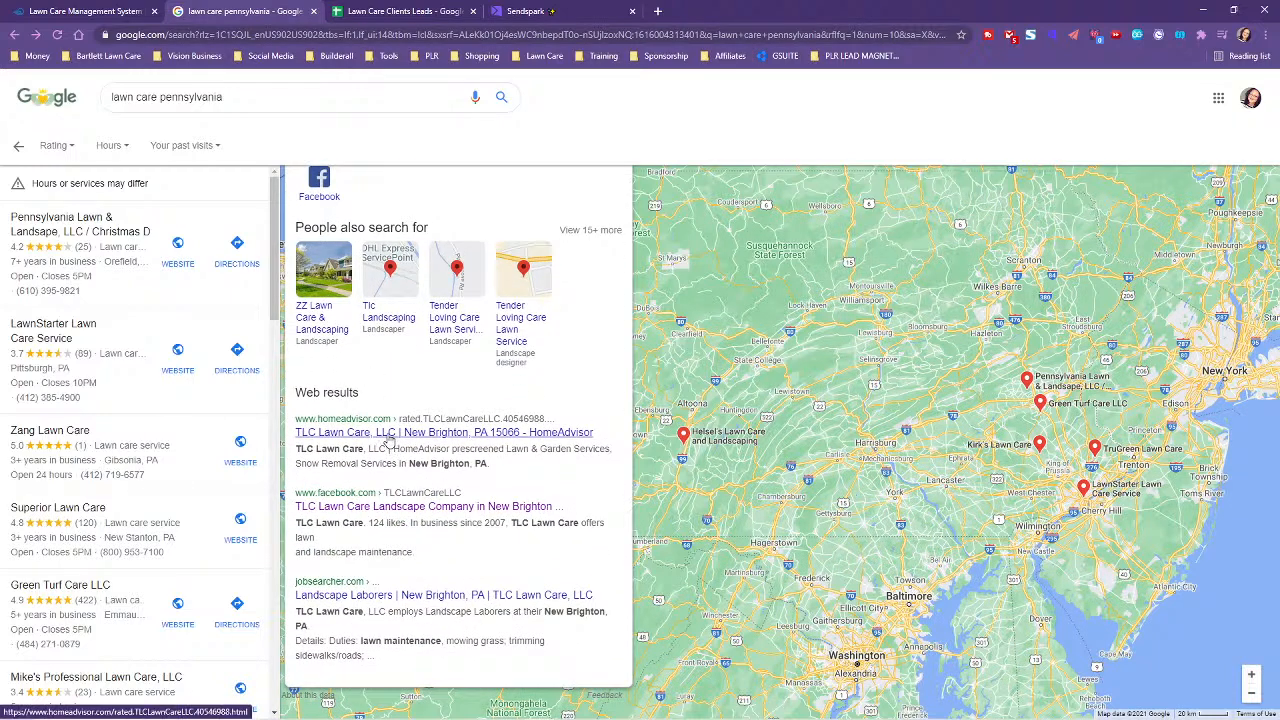
left_click(387, 434)
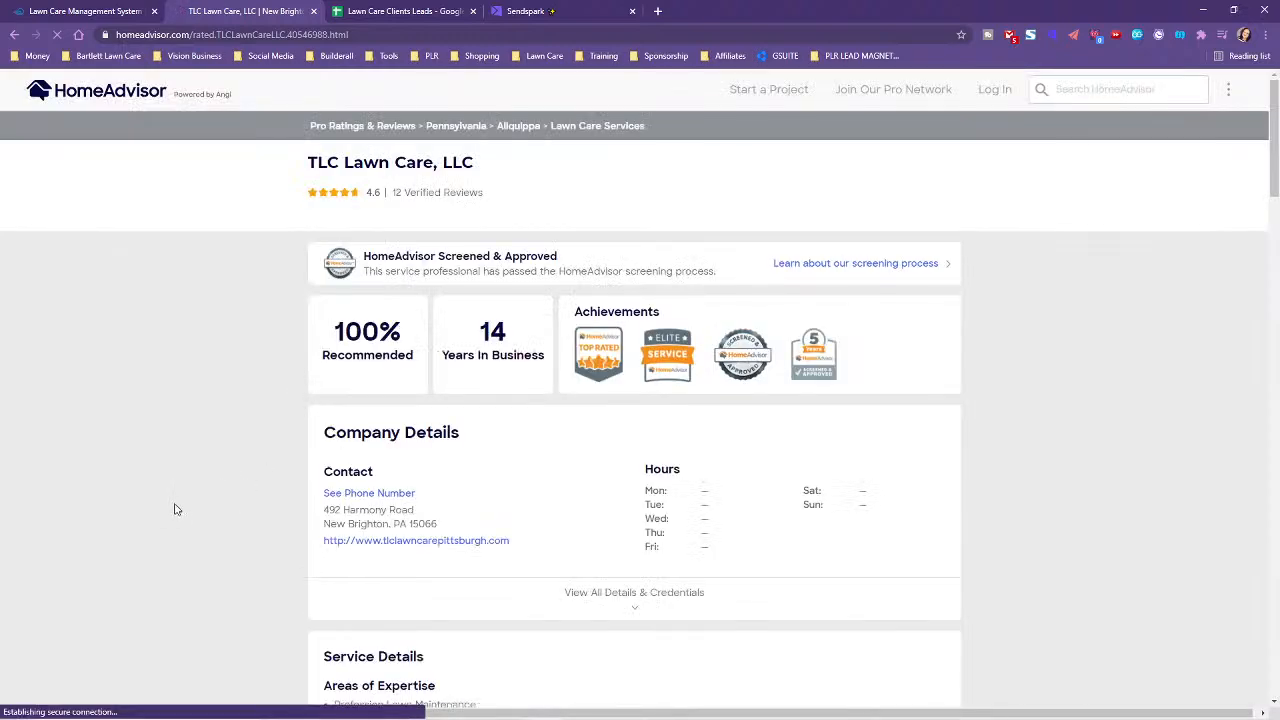
scroll(182, 547, "down", 1)
scroll(182, 547, "down", 1)
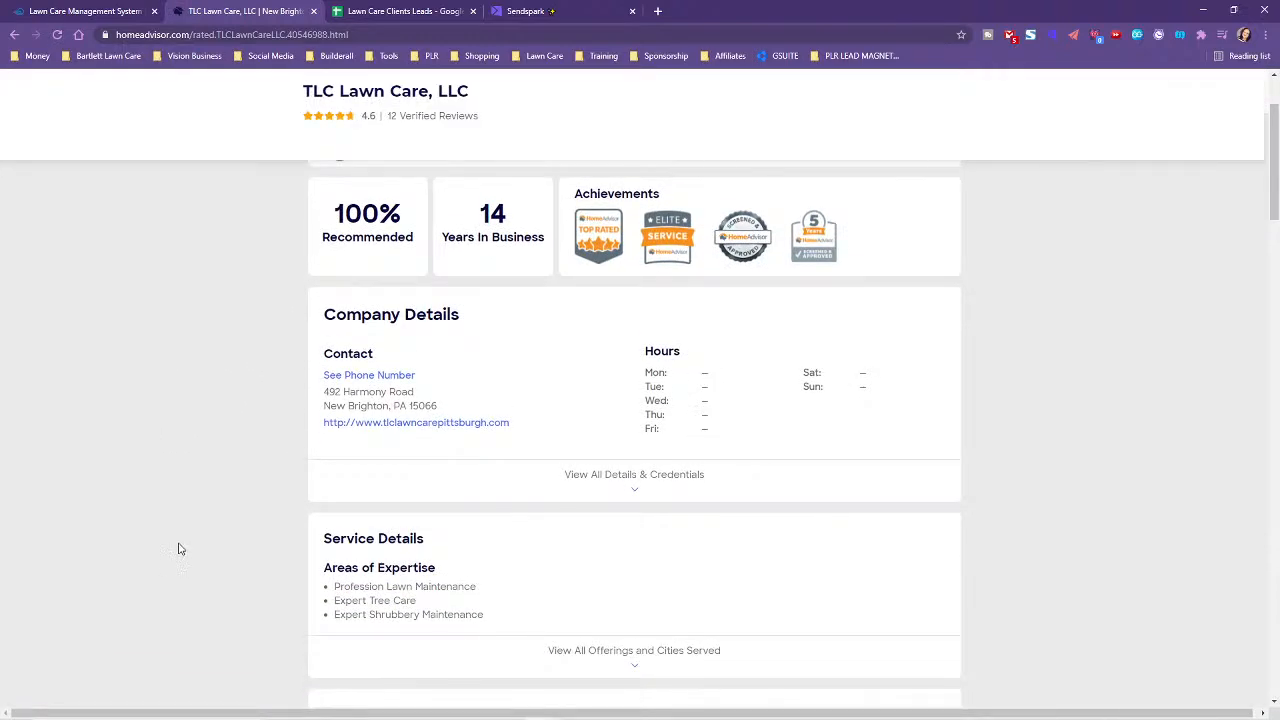
- Go from HomeAdvisor to TLC Lawn Care's website Contact page and select its email address
left_click(418, 423)
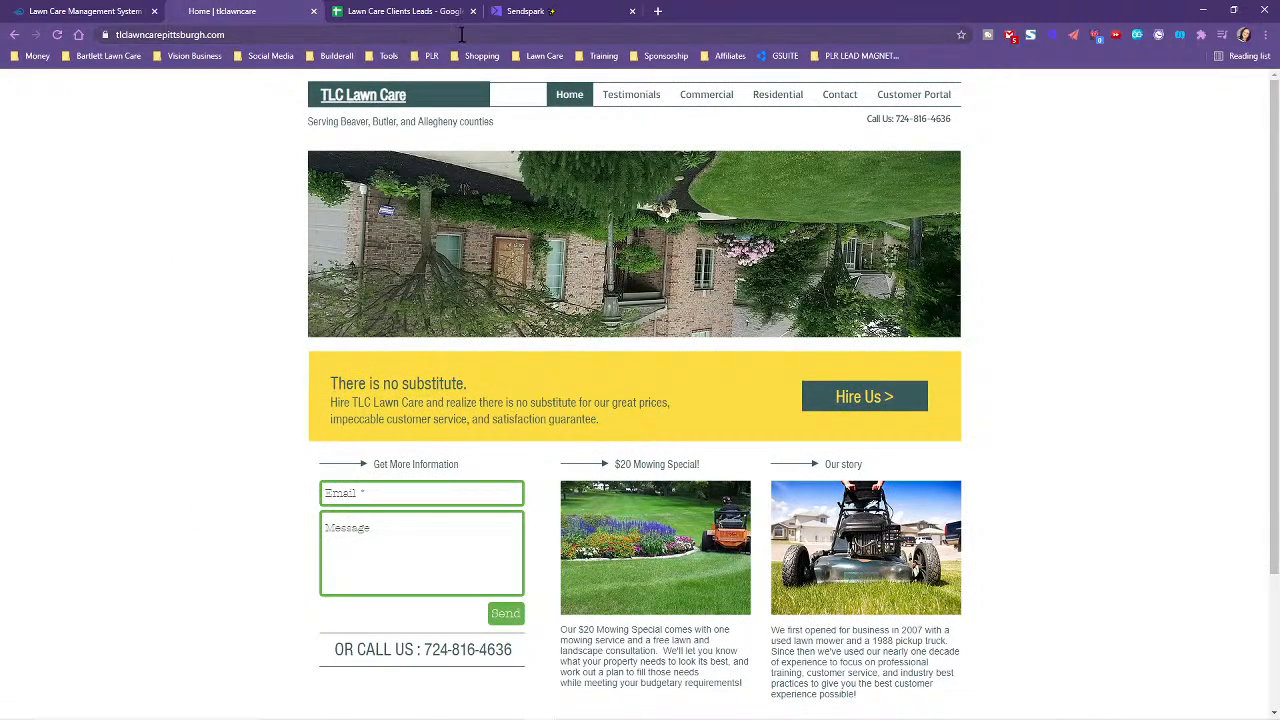
scroll(129, 649, "down", 2)
left_click(14, 35)
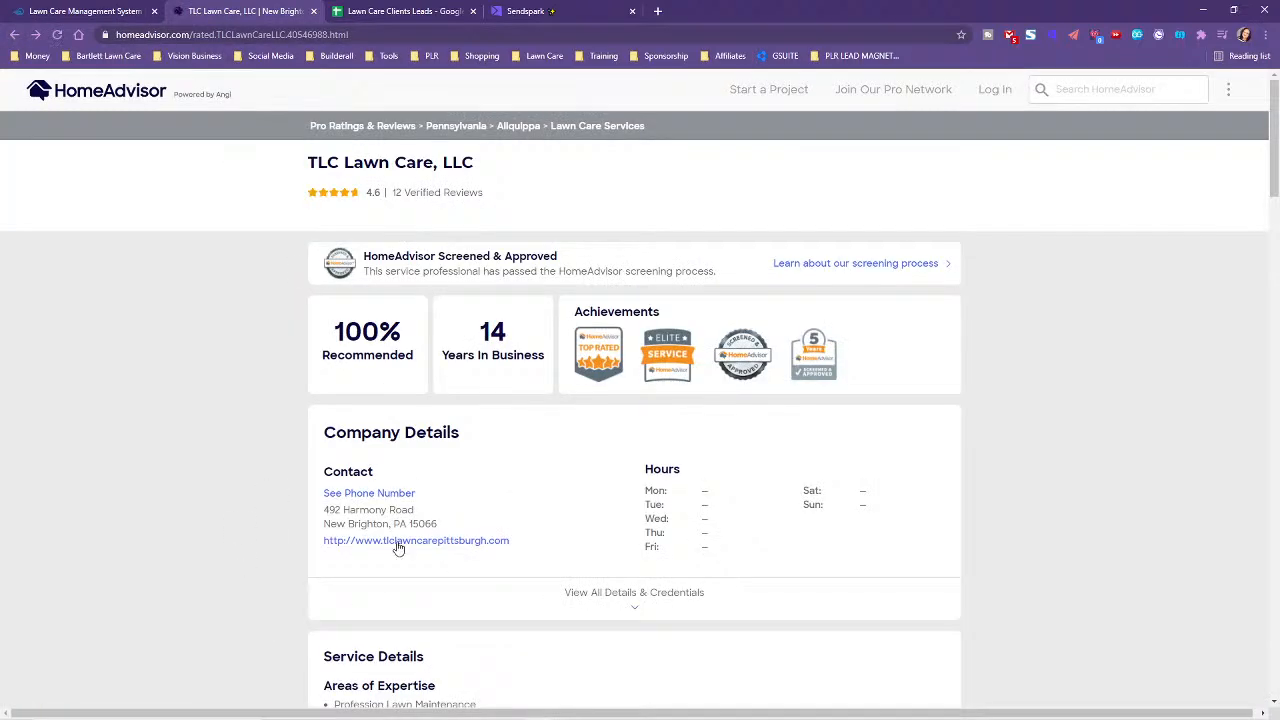
left_click(391, 541)
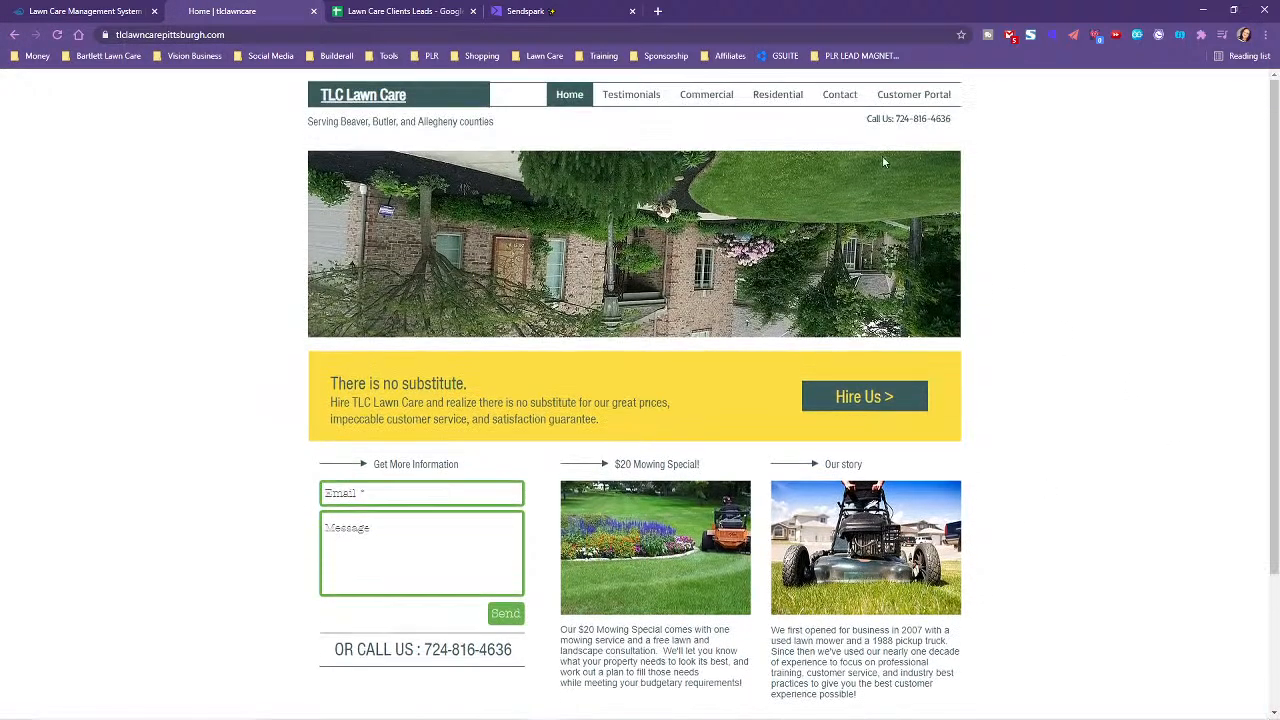
left_click(838, 94)
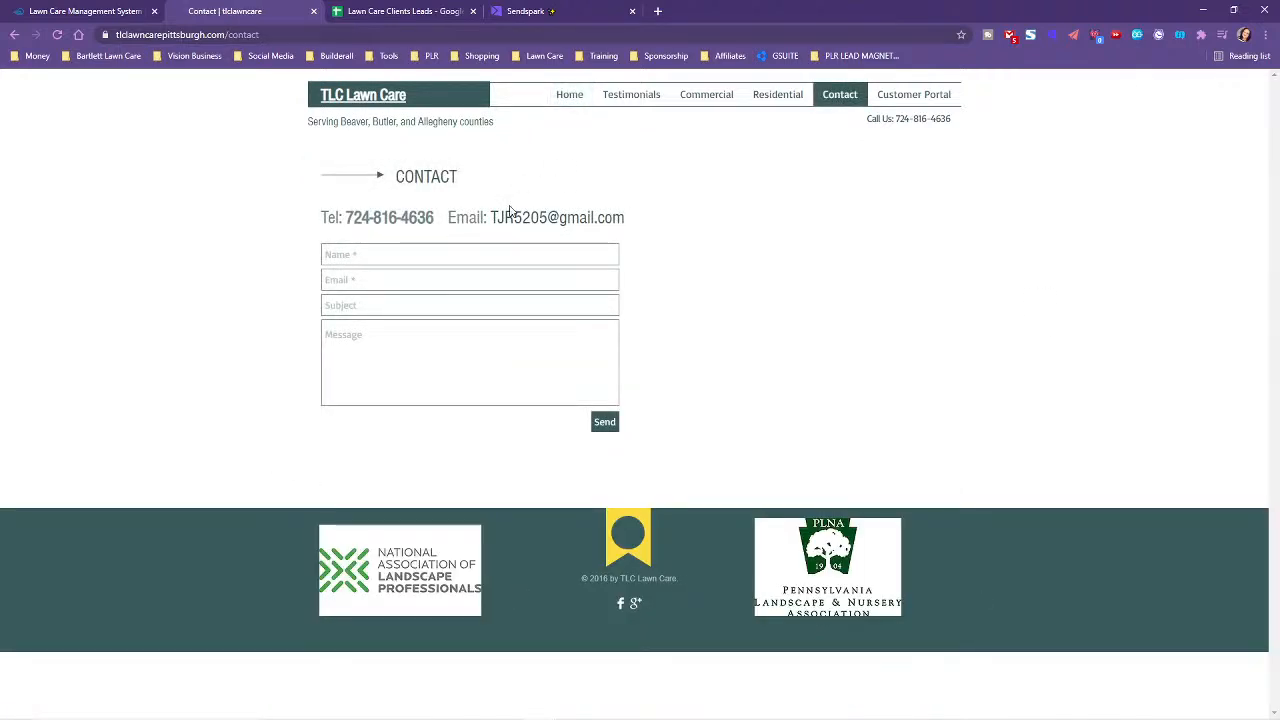
left_click_drag(648, 227, 490, 214)
right_click(518, 222)
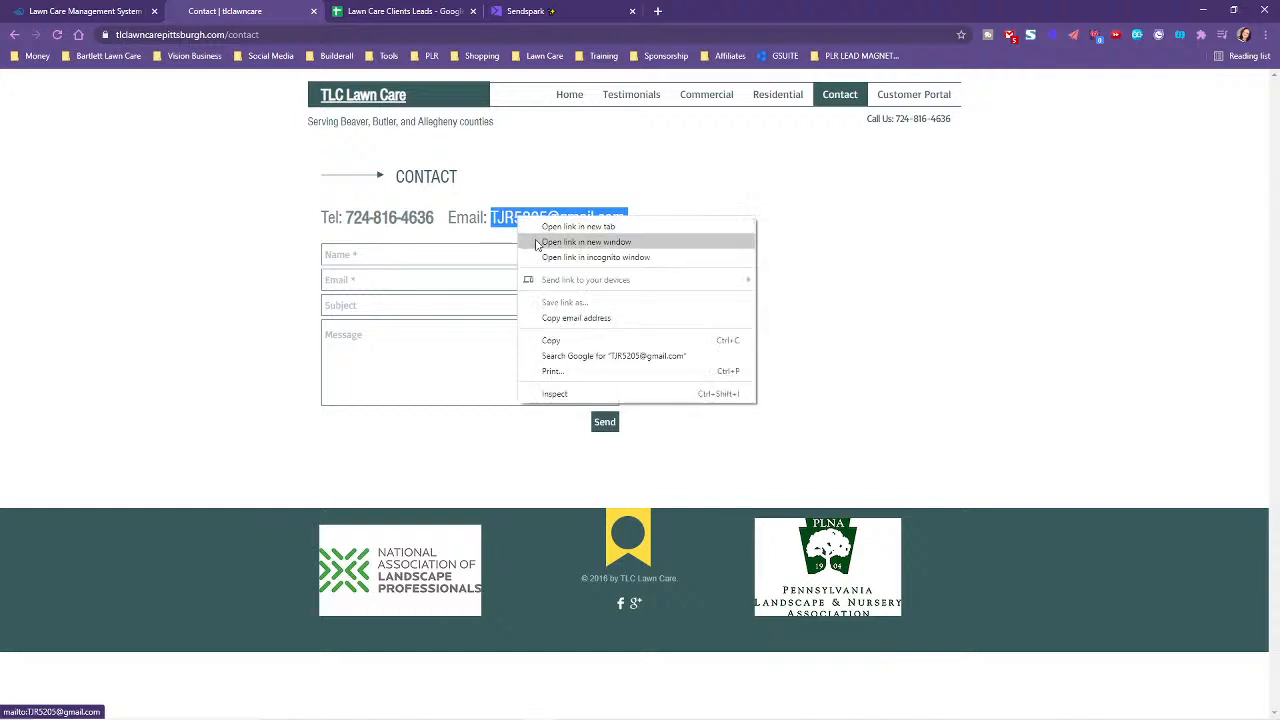
- Copy TLC Lawn Care's business email and paste it into cell D3
left_click(552, 338)
left_click(410, 8)
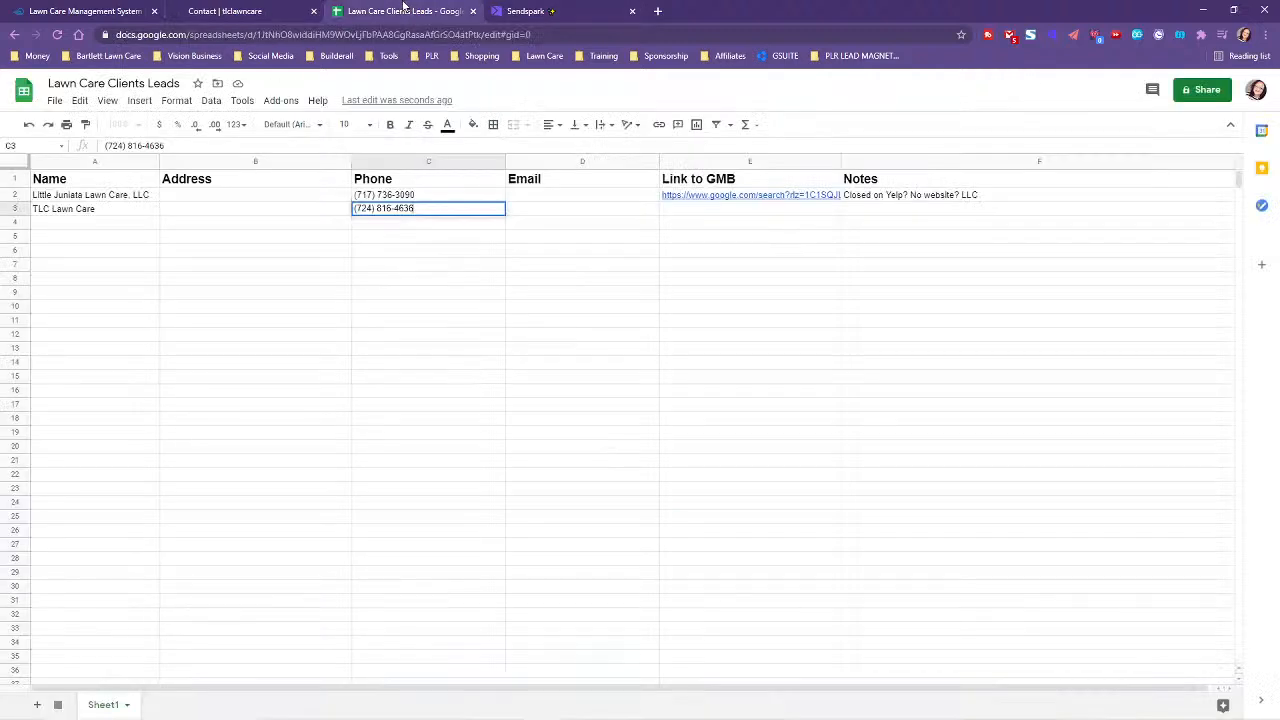
double_click(547, 208)
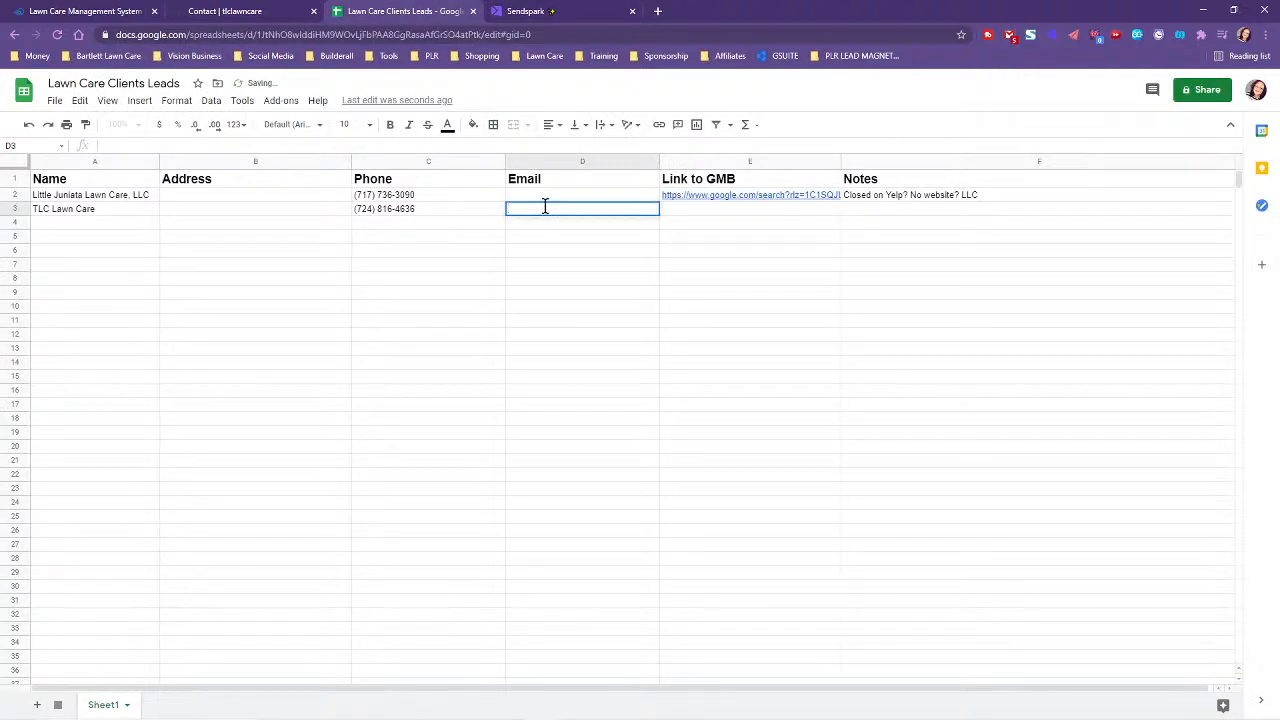
key("ctrl+v")
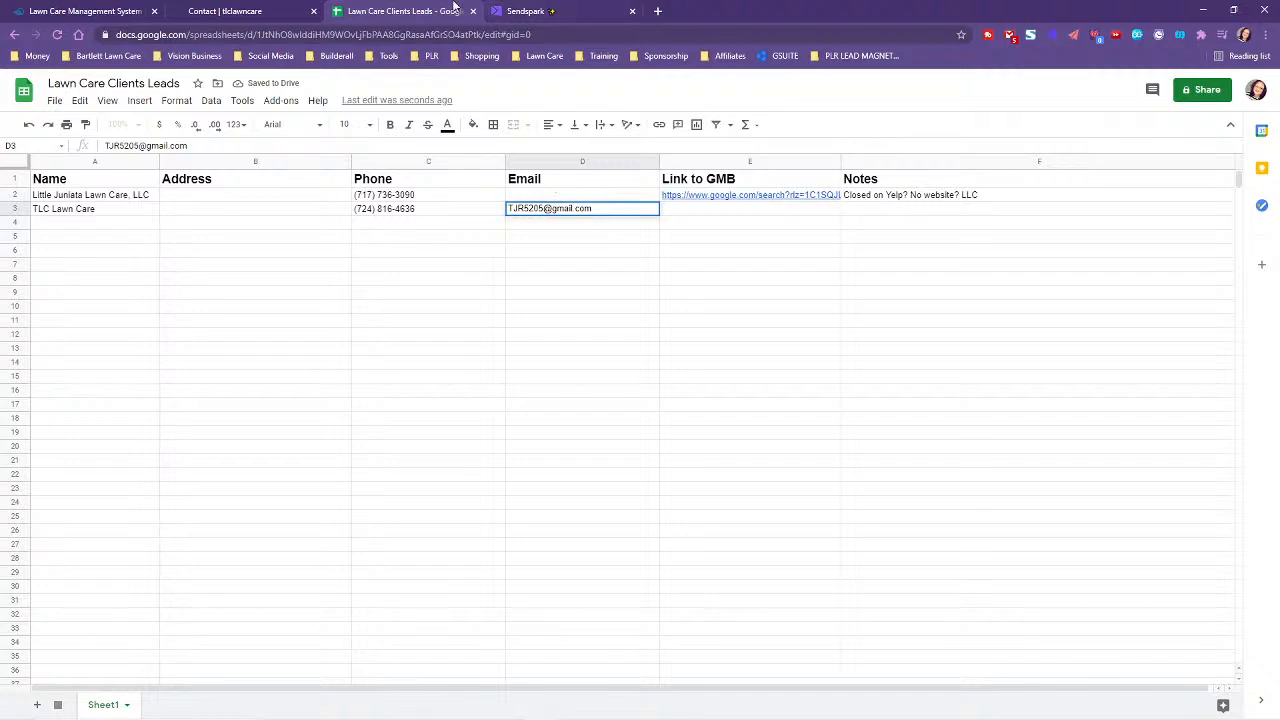
- Go back to TLC Lawn Care's Google listing and select its page address
left_click(232, 10)
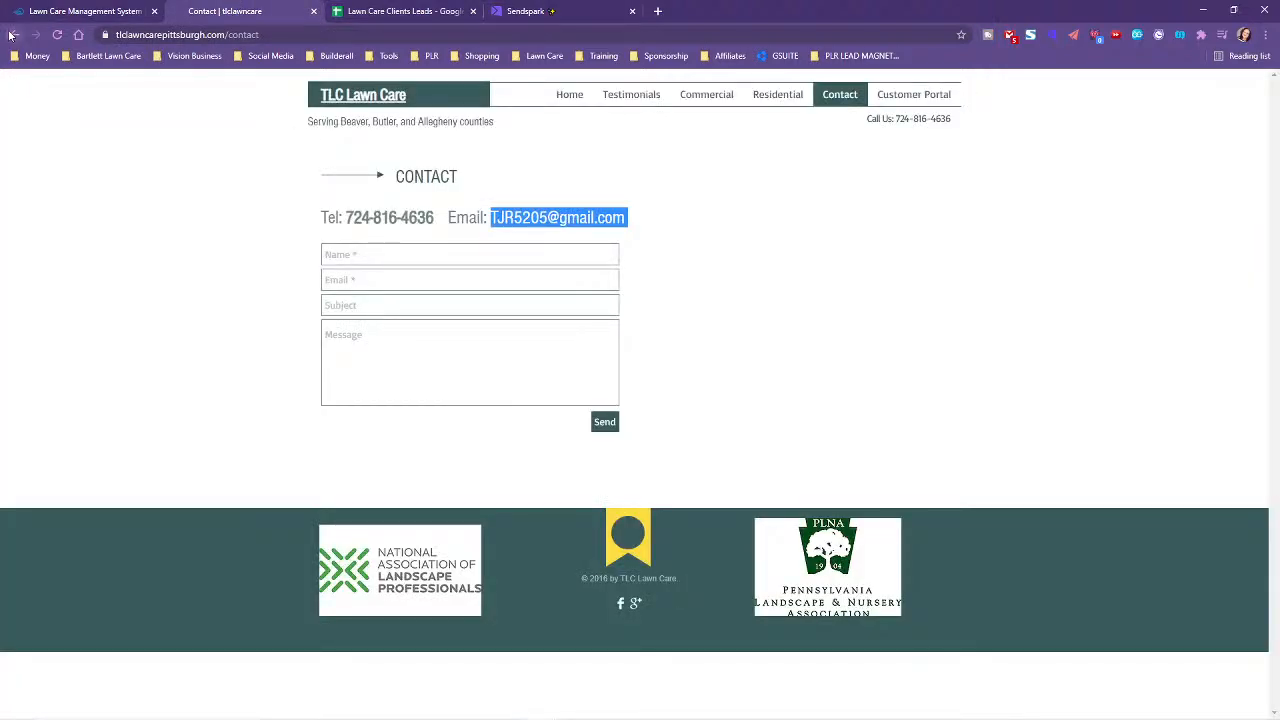
left_click(14, 35)
left_click(14, 35)
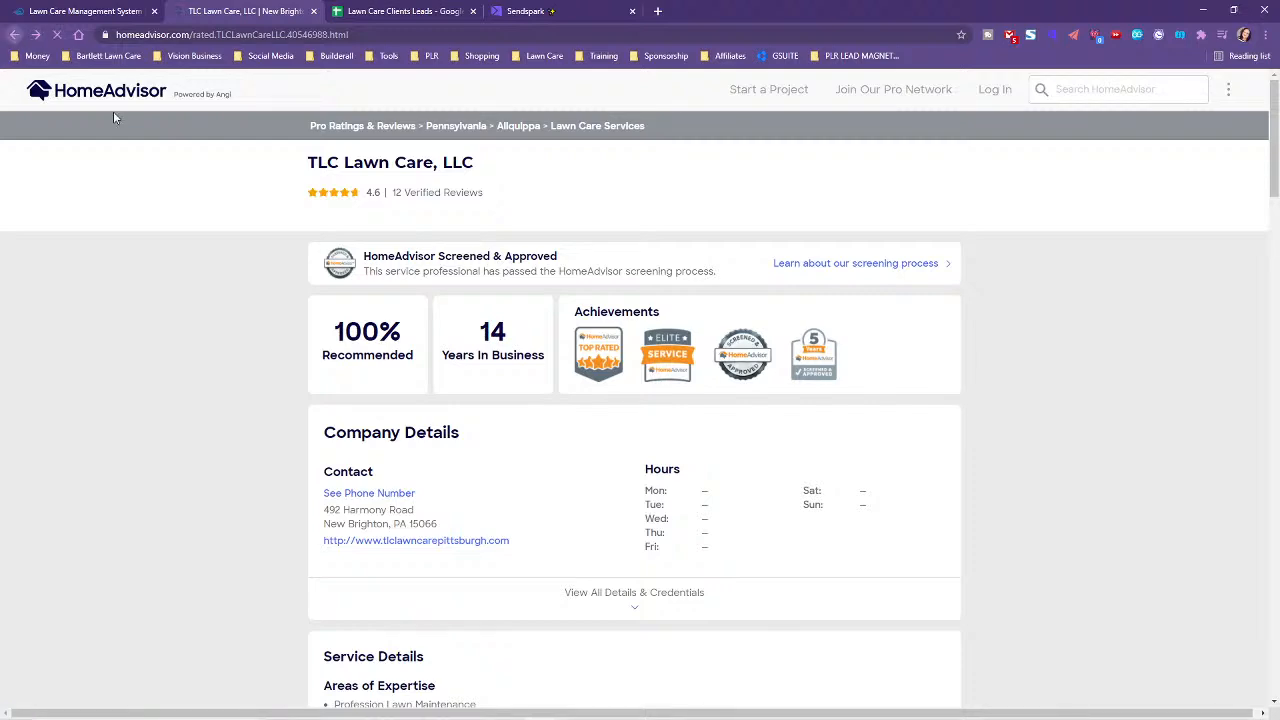
left_click(14, 35)
double_click(795, 37)
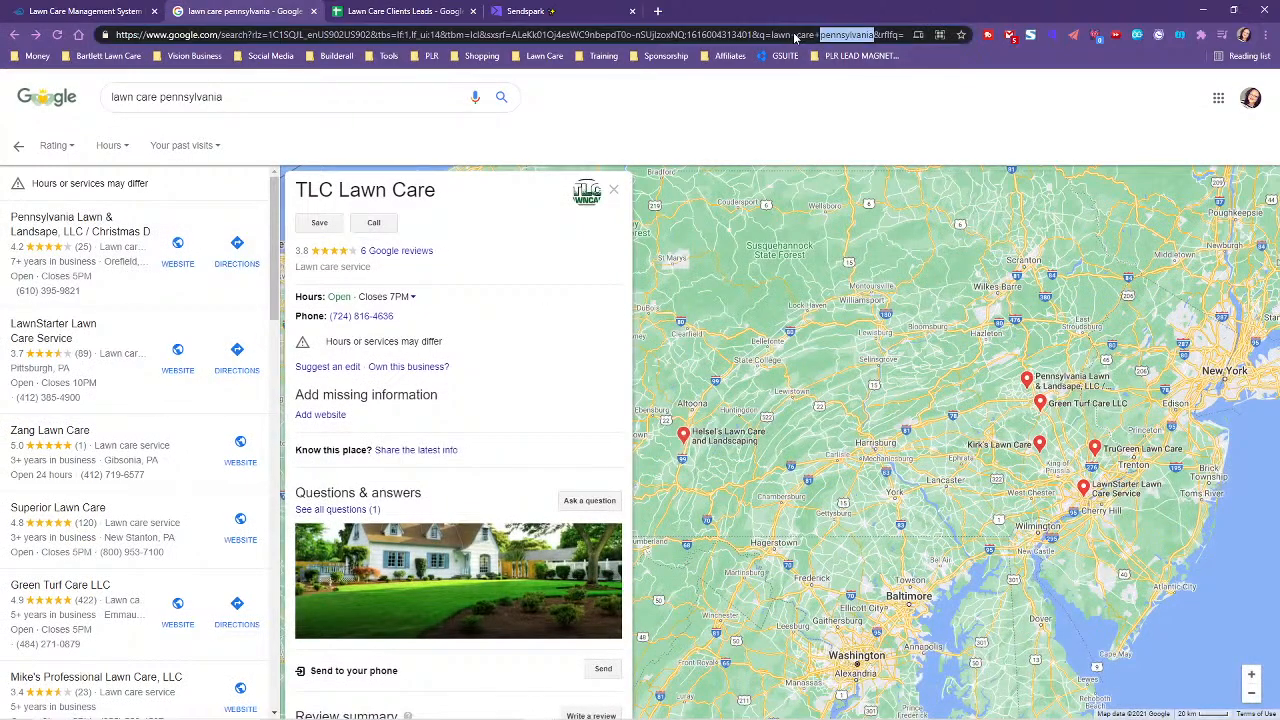
left_click_drag(115, 35, 1044, 105)
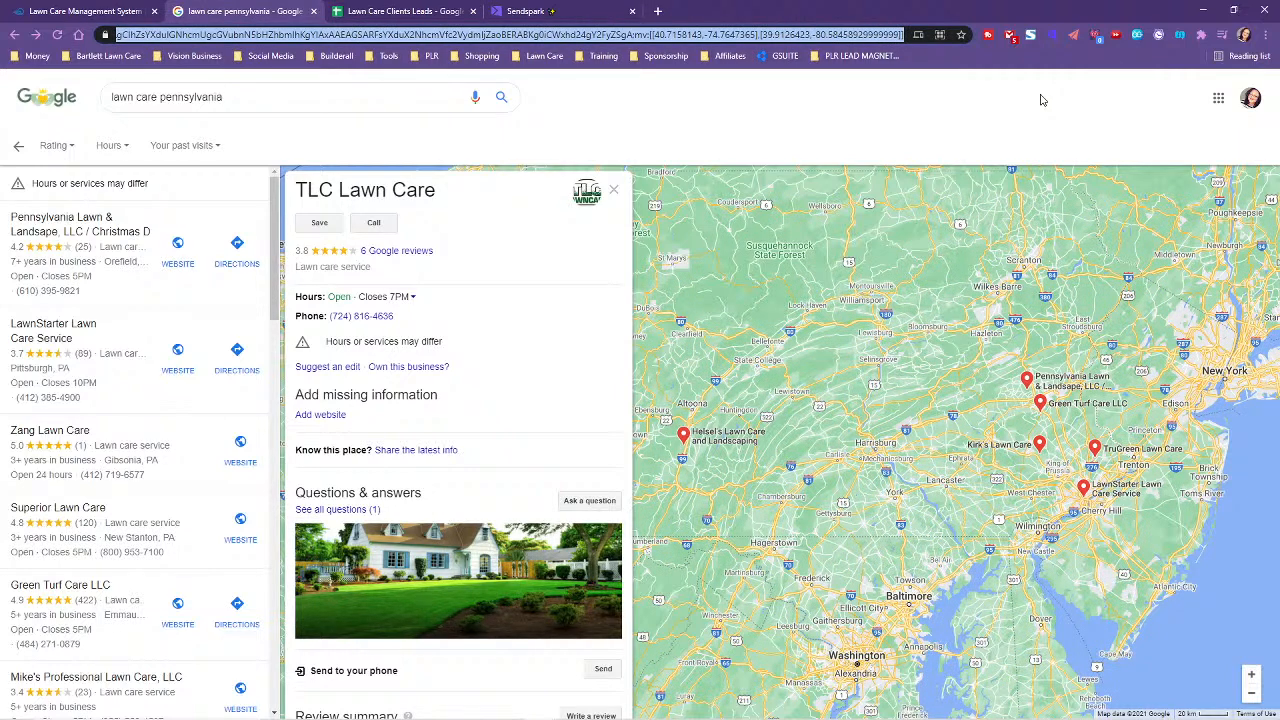
- Paste the Google listing link into E3 under Link to GMB and start the Notes cell F3
left_click(398, 11)
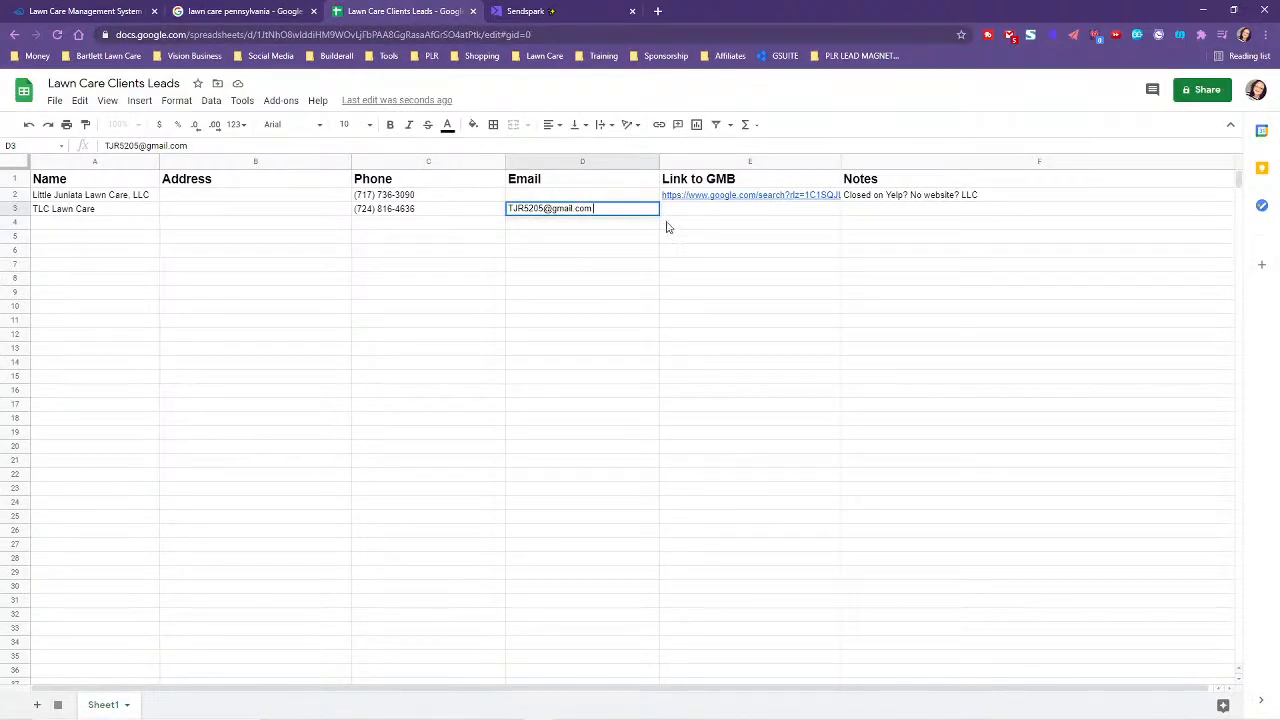
double_click(701, 212)
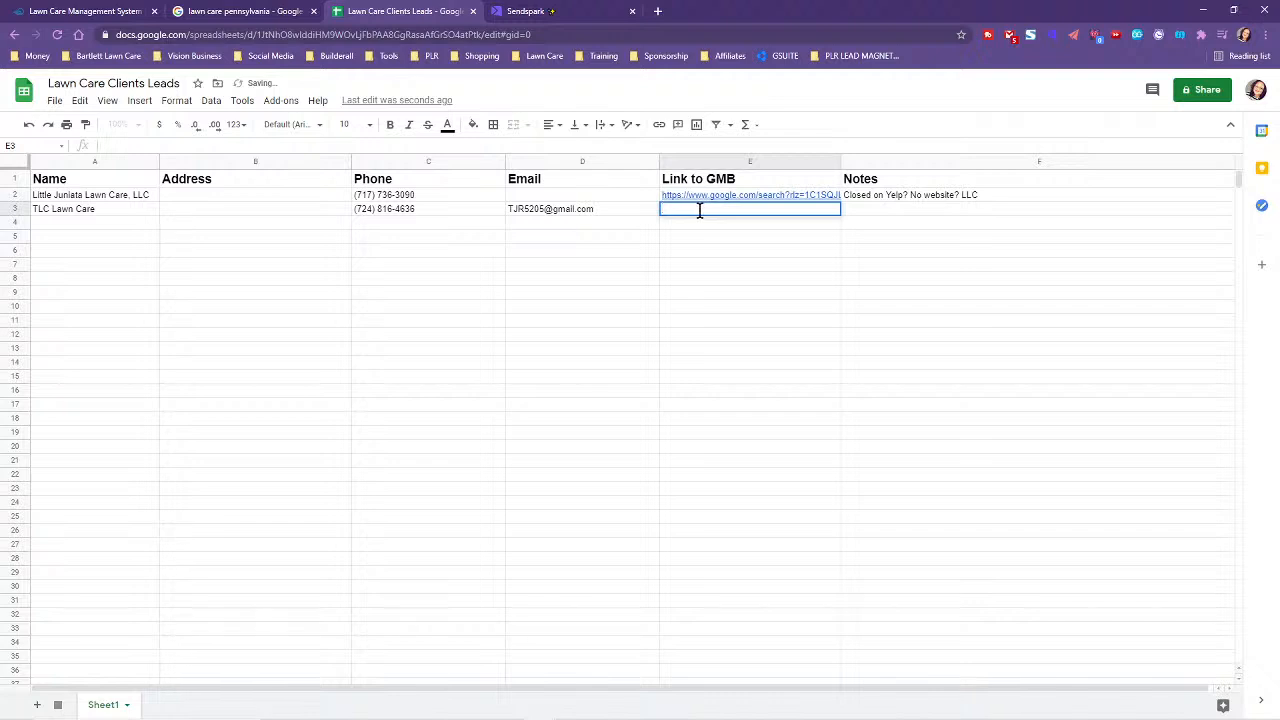
key("ctrl+v")
left_click(668, 340)
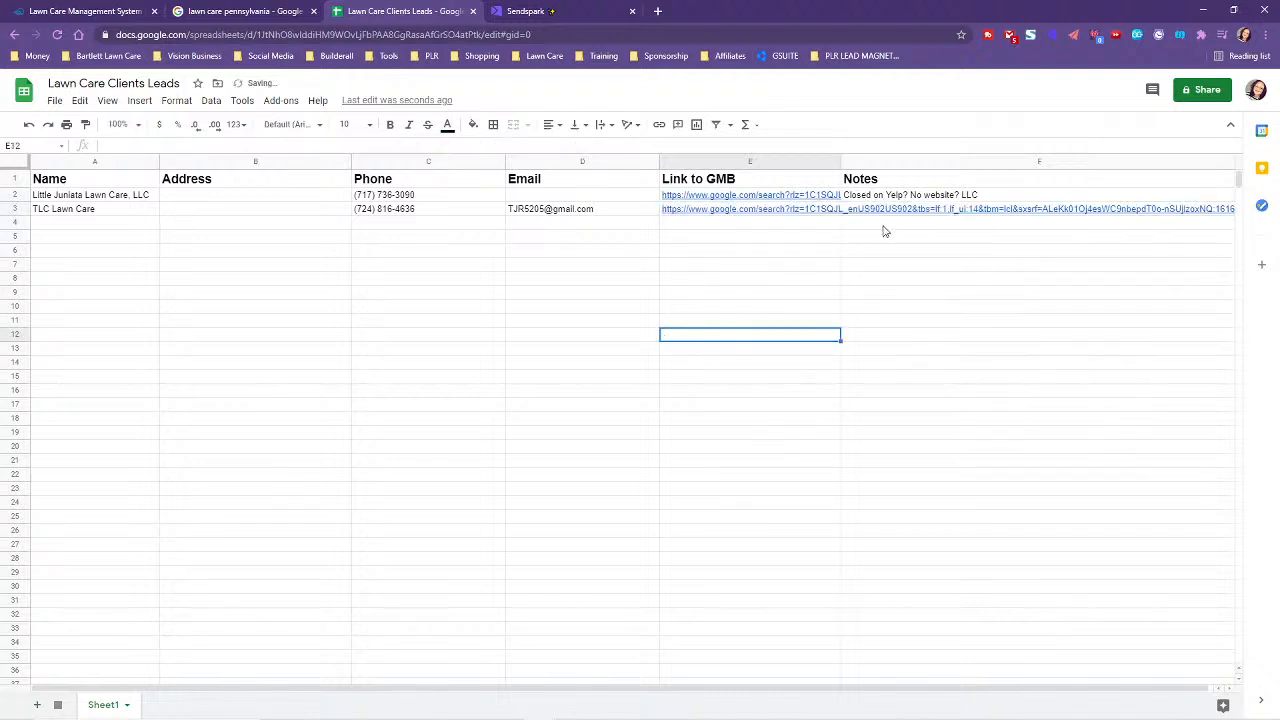
left_click(870, 211)
key("Return")
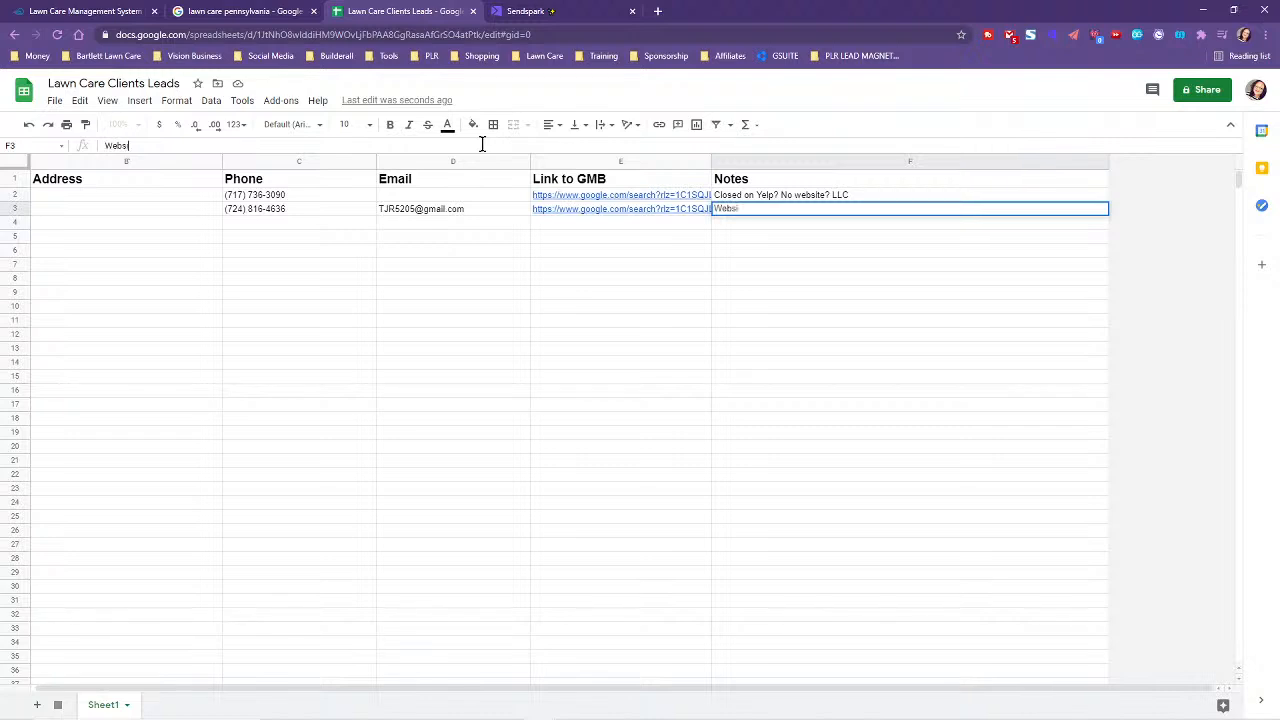
left_click(235, 11)
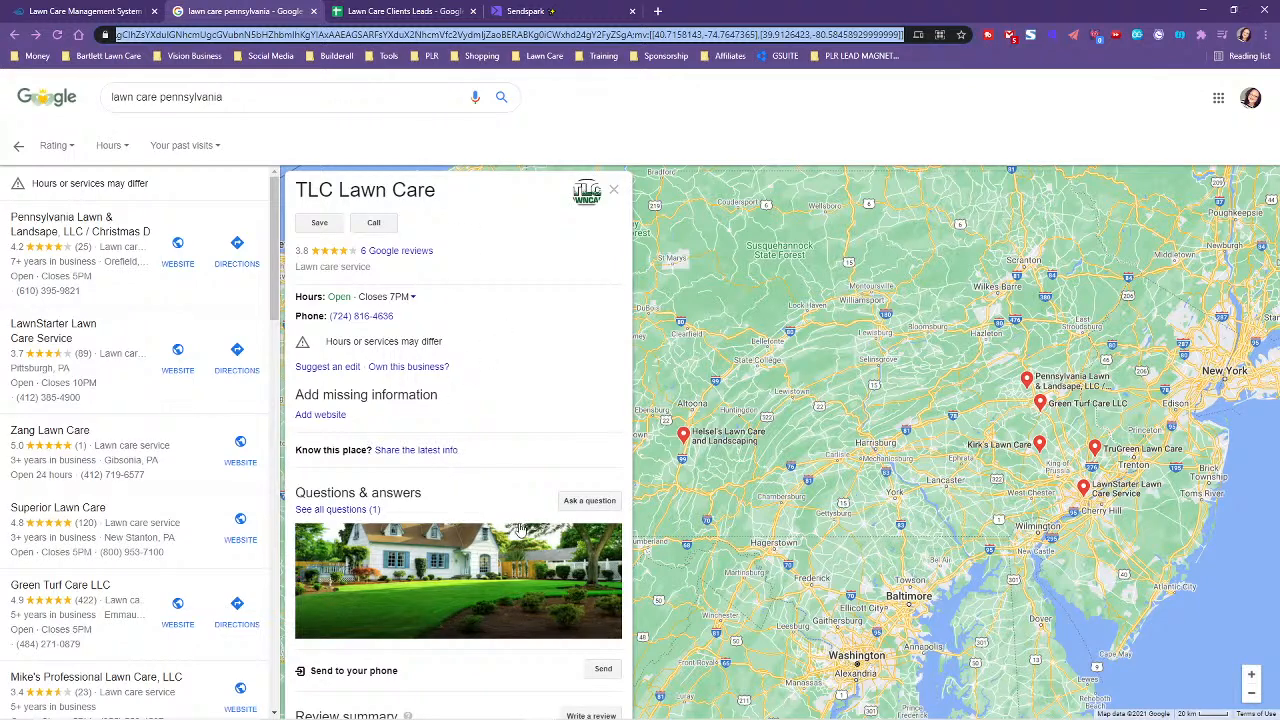
- Follow TLC Lawn Care's Facebook website link to its homepage and select the site's base address
scroll(455, 520, "down", 12)
scroll(455, 540, "down", 1)
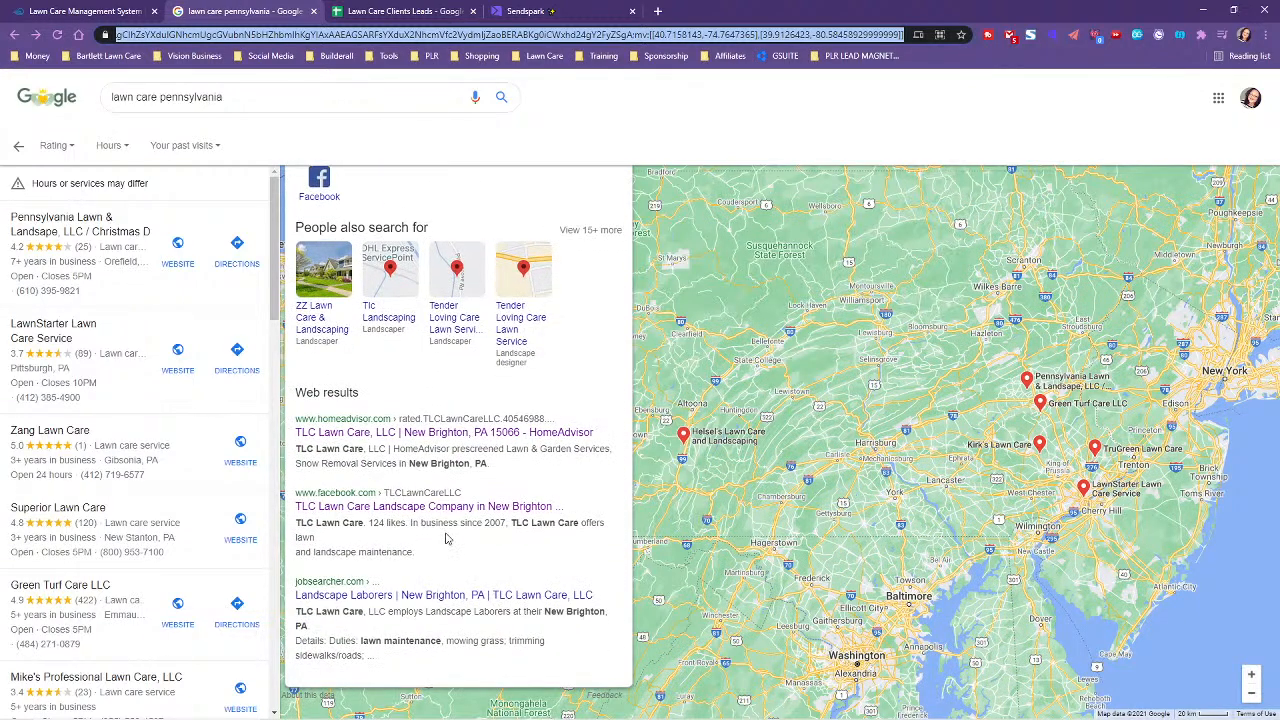
left_click(338, 507)
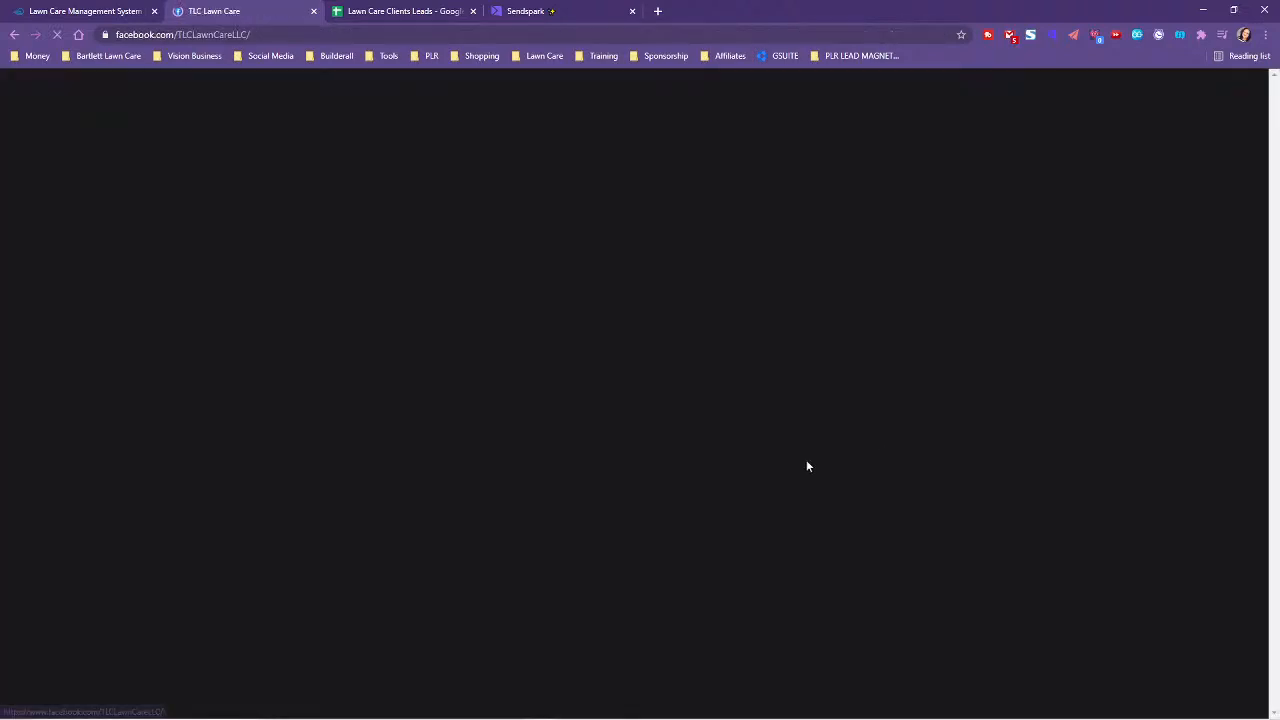
scroll(260, 532, "down", 2)
scroll(253, 537, "down", 2)
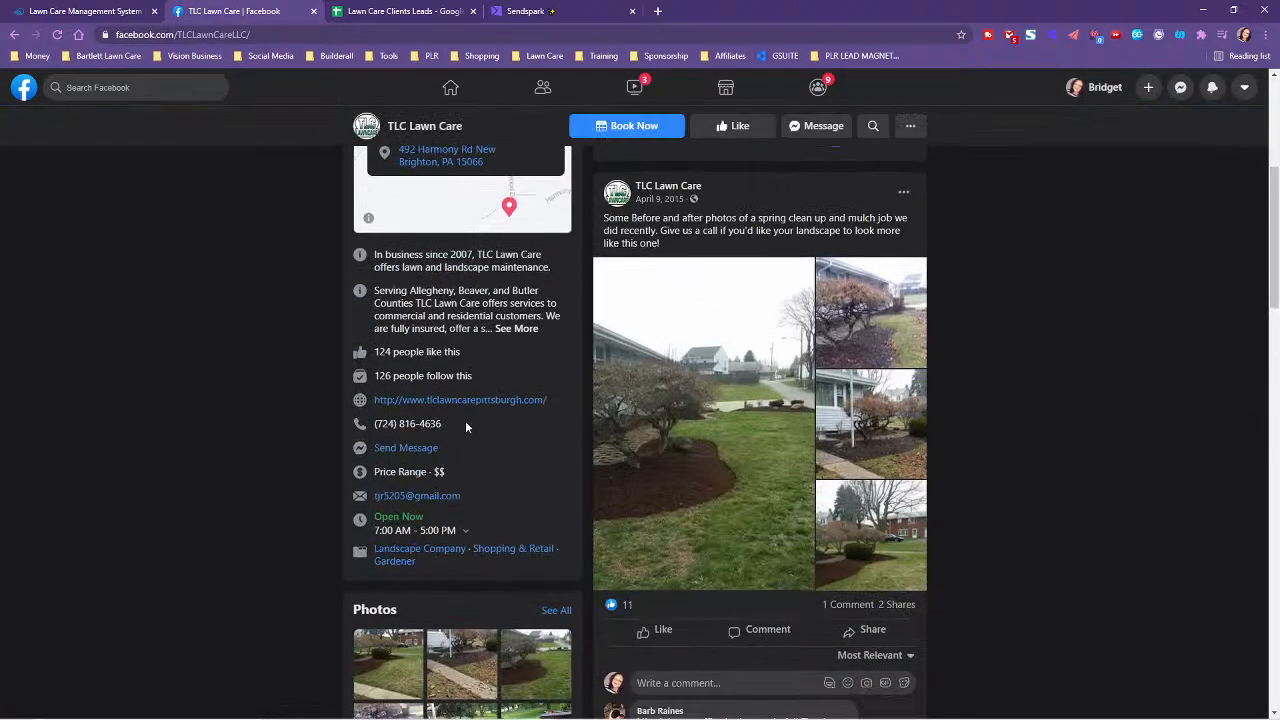
left_click(457, 406)
left_click(615, 34)
double_click(598, 34)
left_click_drag(116, 34, 277, 35)
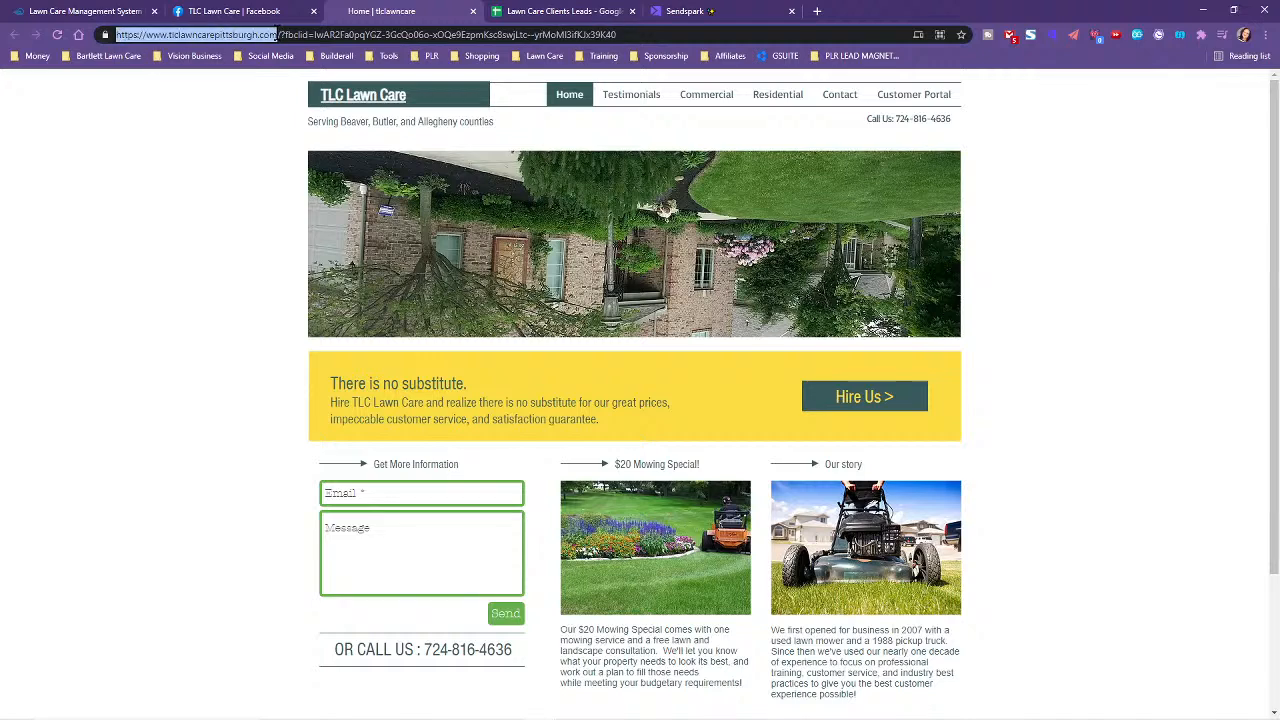
- Fill TLC Lawn Care's Notes cell F3 with its website URL and 'listed on Facebook but not Goog…'
right_click(237, 40)
left_click(272, 132)
left_click(565, 11)
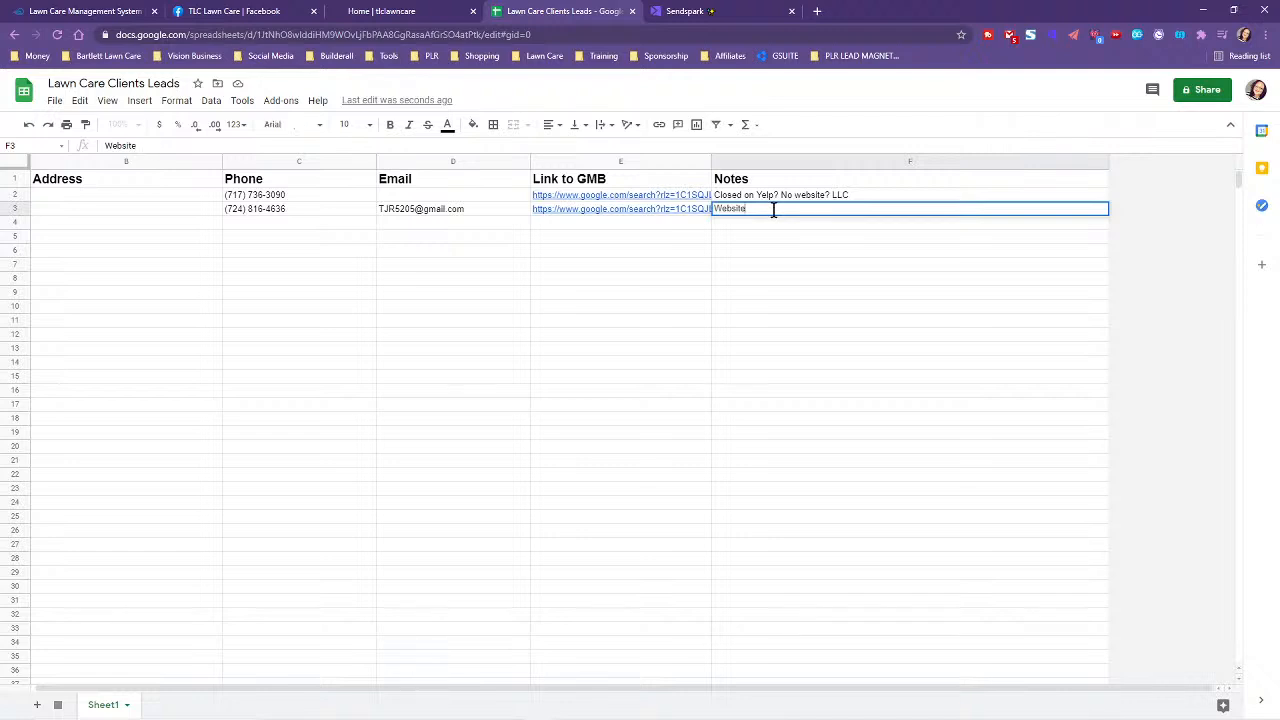
key("ctrl+v")
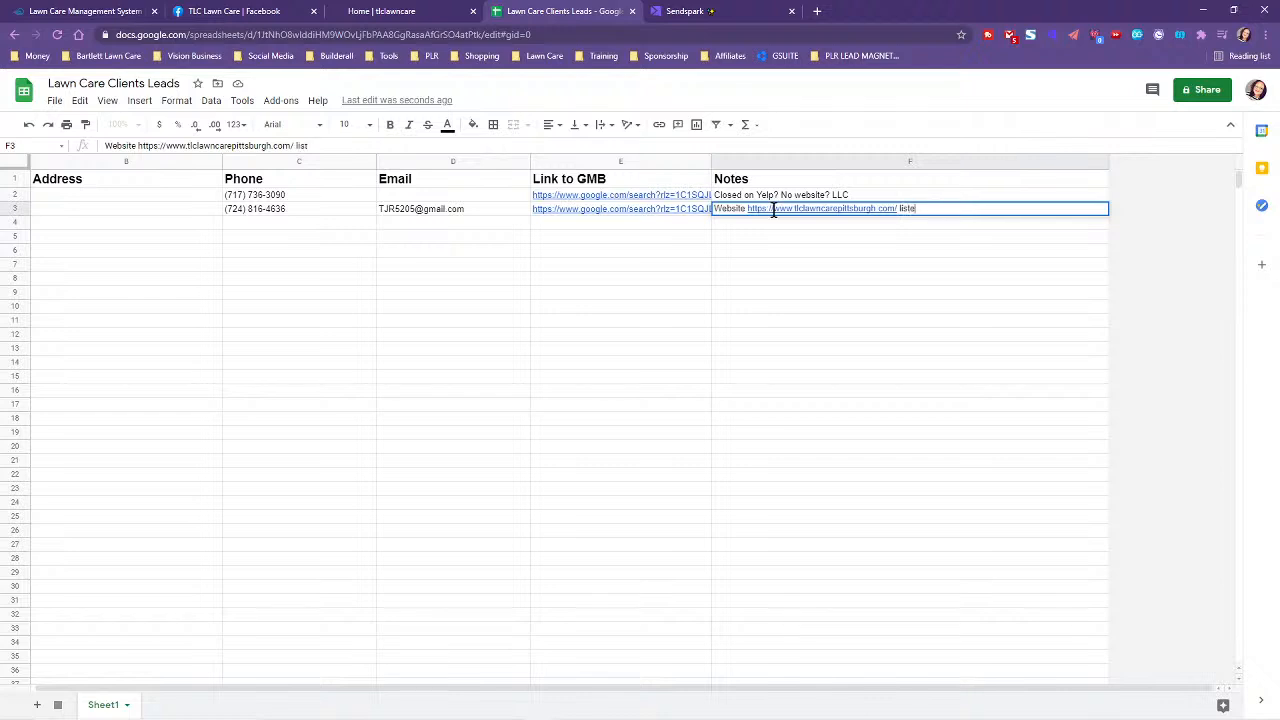
type("listed on Facebook")
type(" but not Goog")
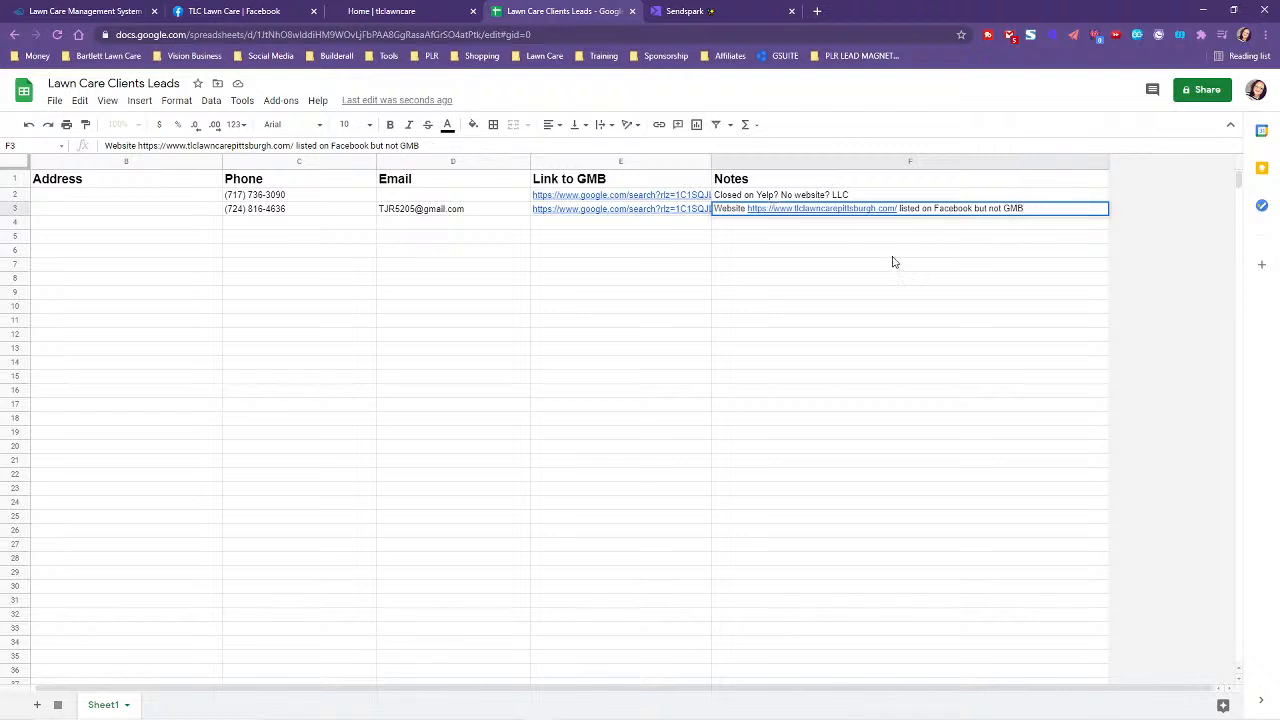
left_click(205, 240)
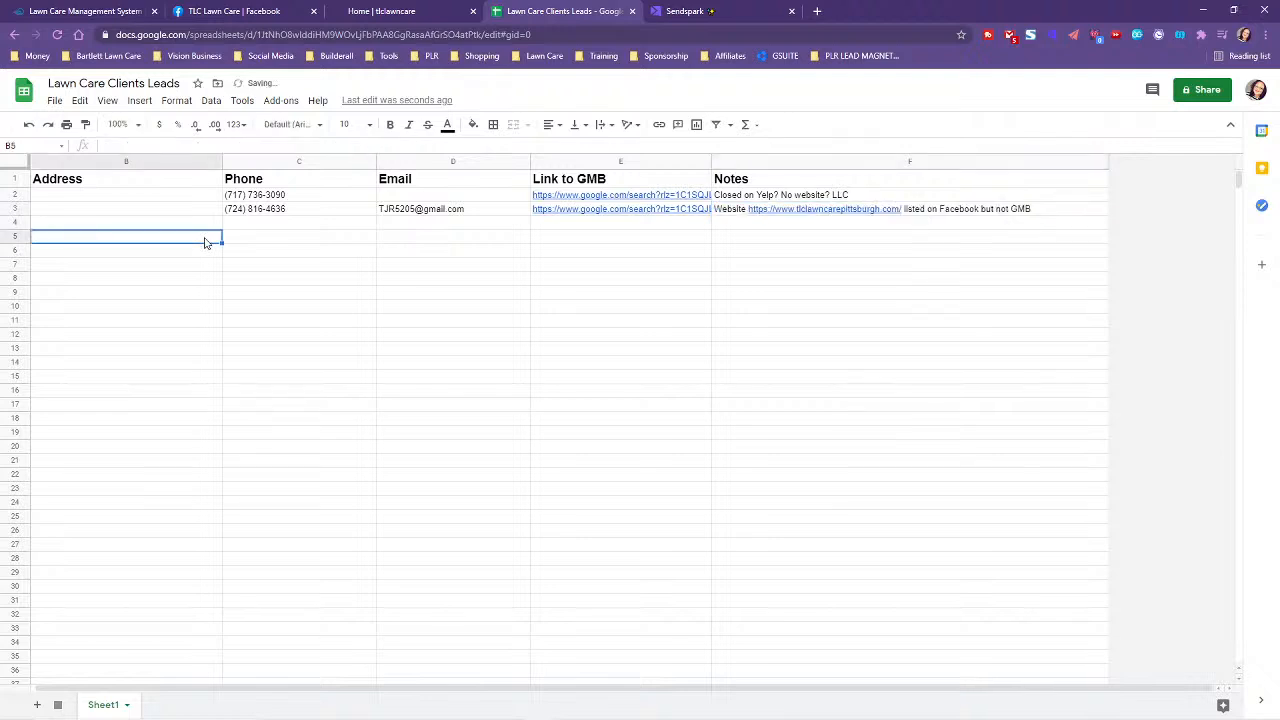
- Load the most recently uploaded MP4 from Browse My Files into the Sendspark editor
left_click_drag(206, 692, 140, 684)
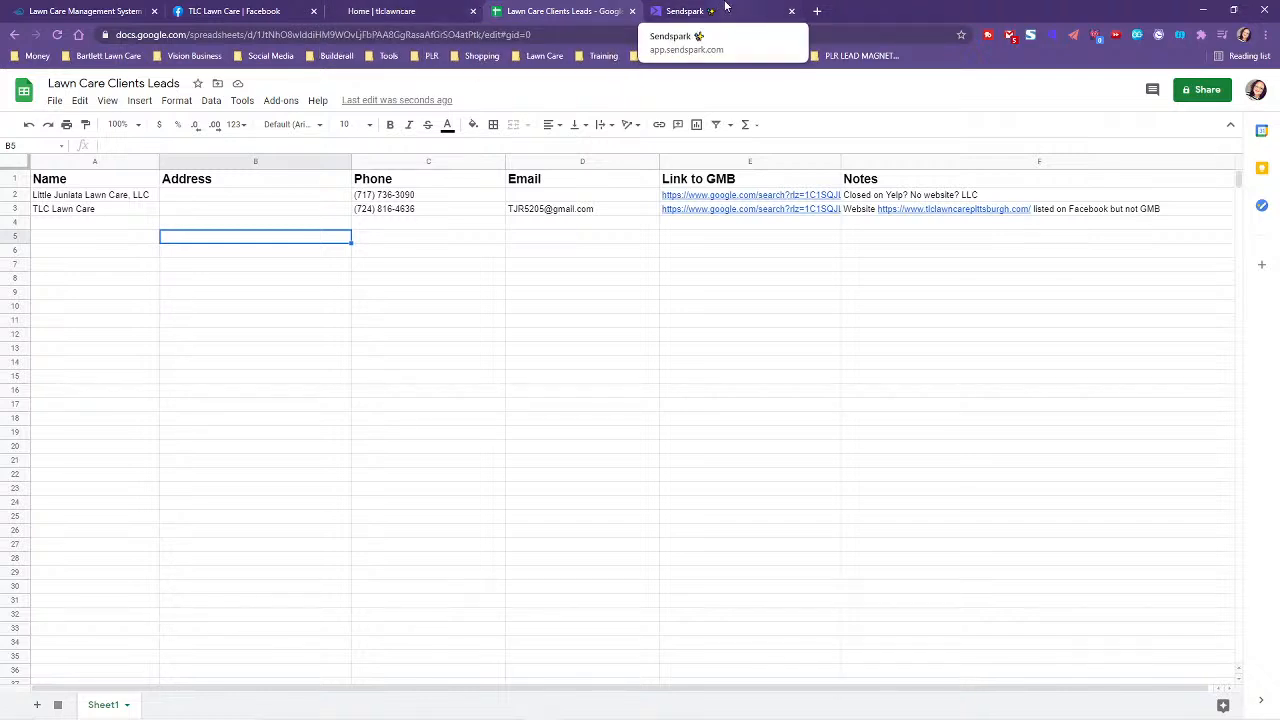
left_click(726, 10)
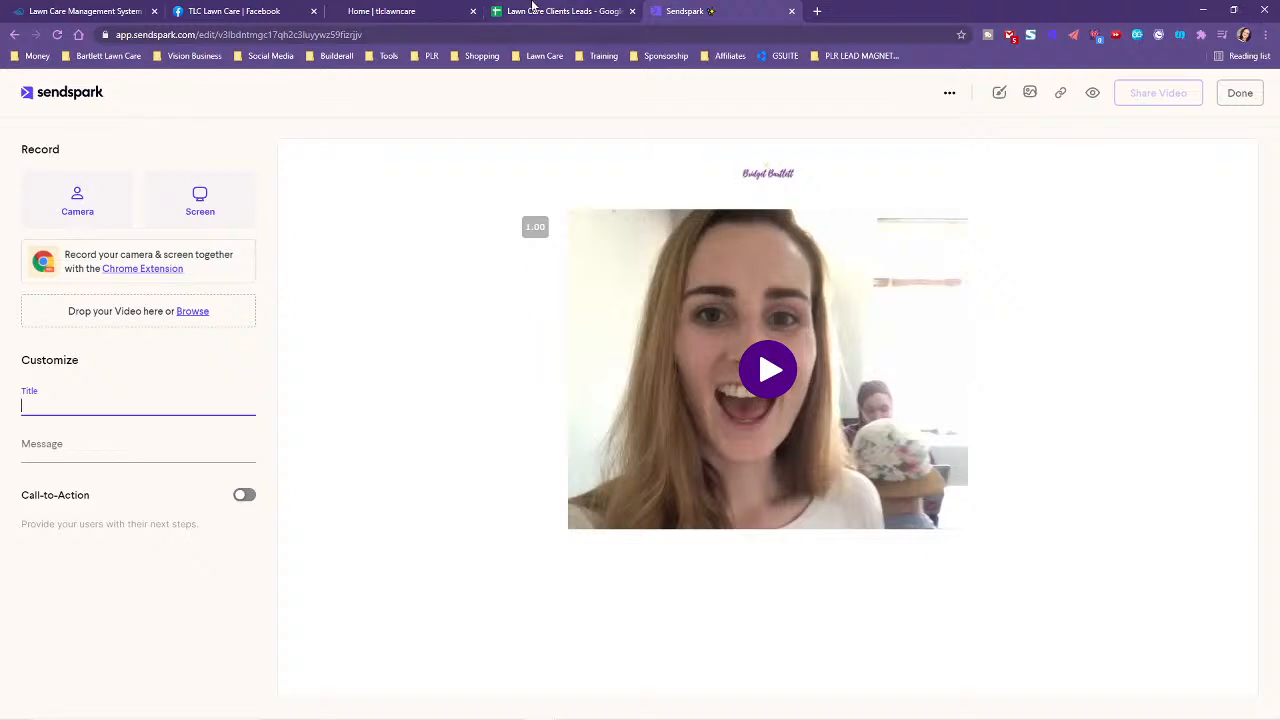
left_click(193, 312)
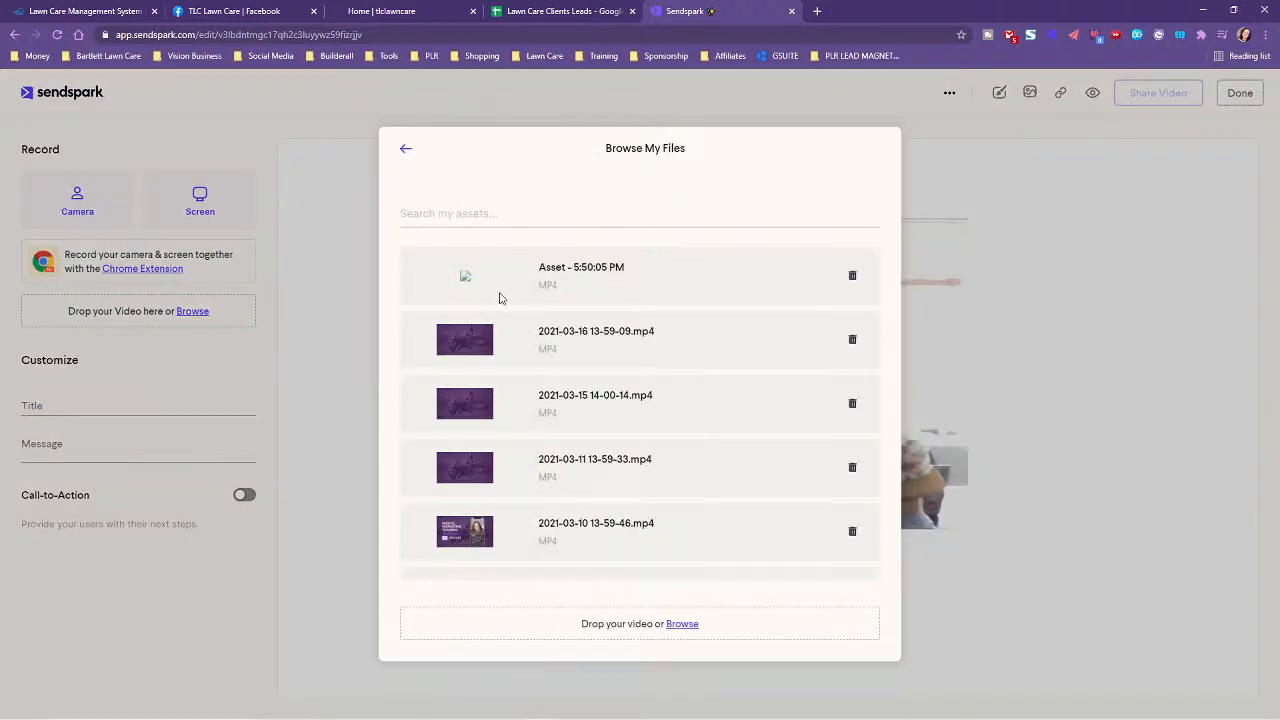
left_click(566, 258)
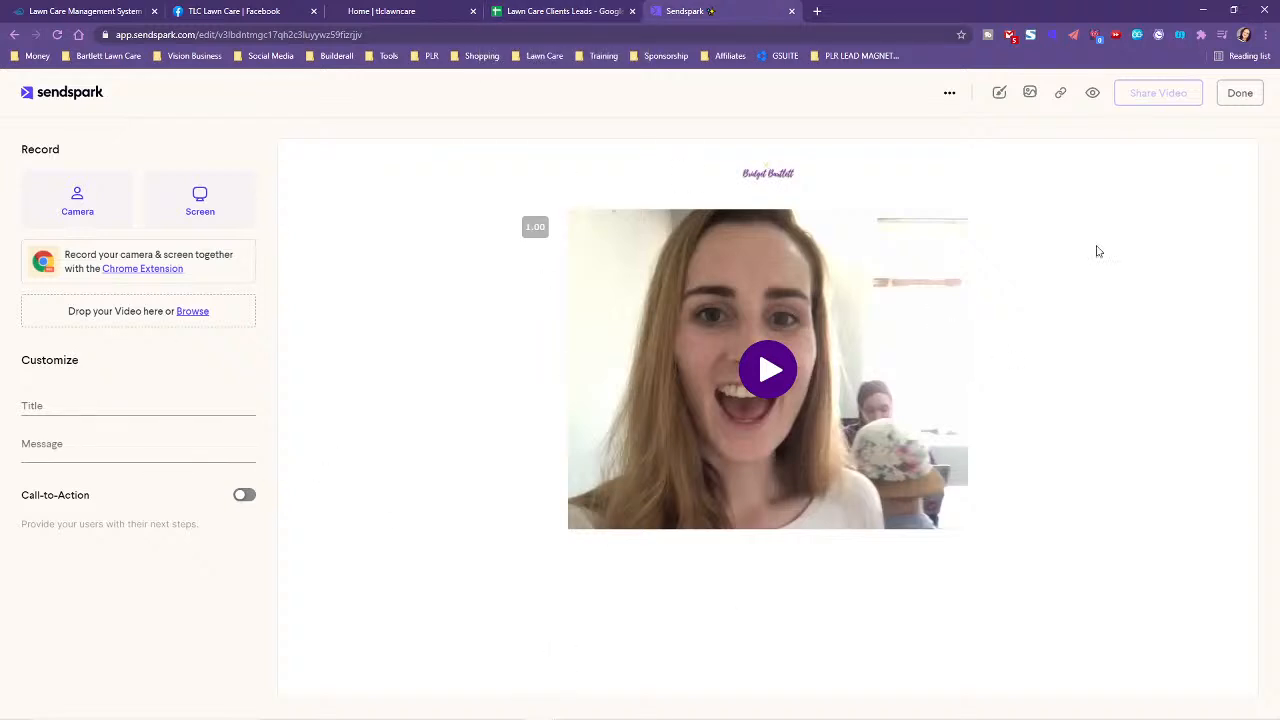
- Review TLC Lawn Care's website and Facebook page, then return to the Google lawn care results
left_click(396, 9)
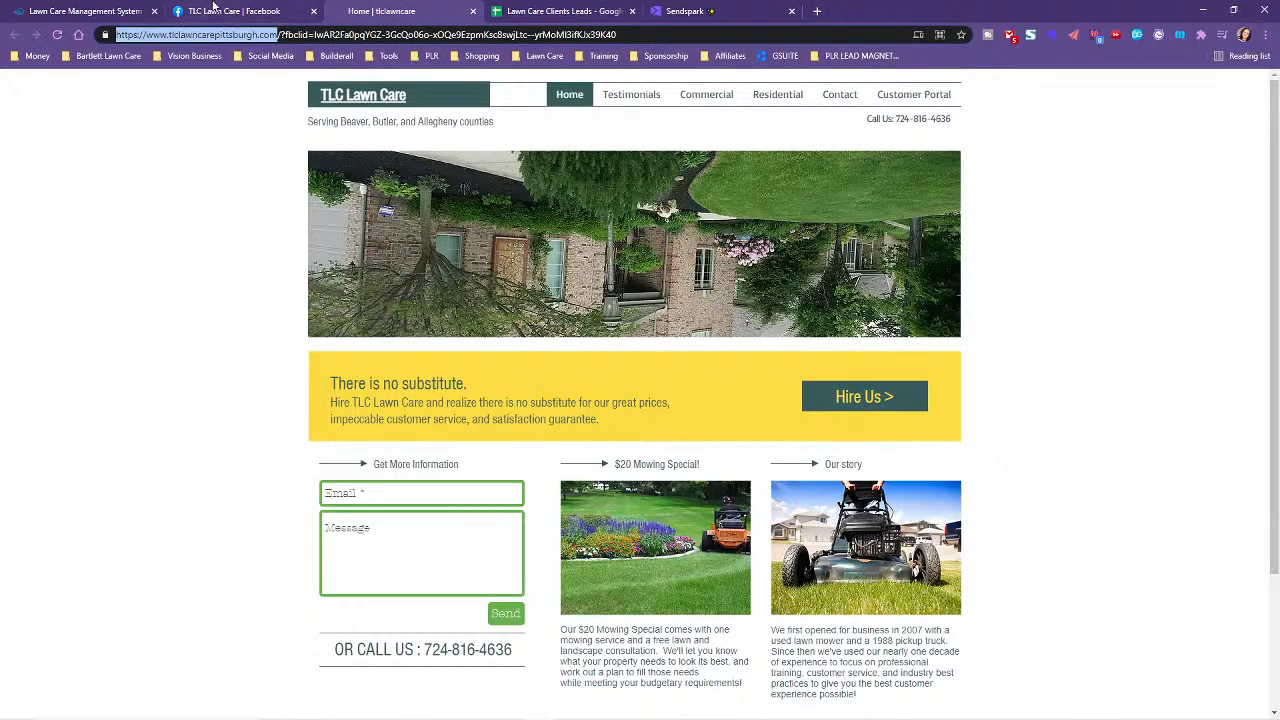
left_click(216, 10)
left_click(13, 38)
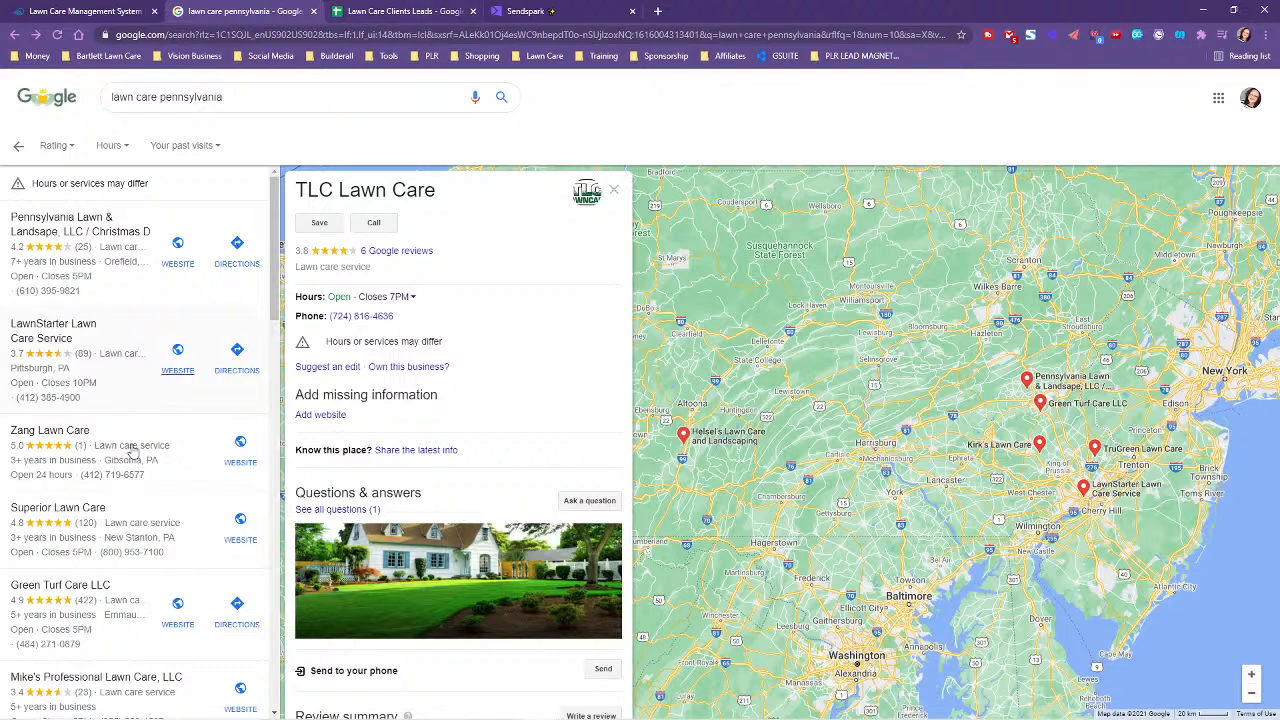
- Follow the GMB link in E2 to open Little Juniata's Google listing and close the sheet
left_click(452, 10)
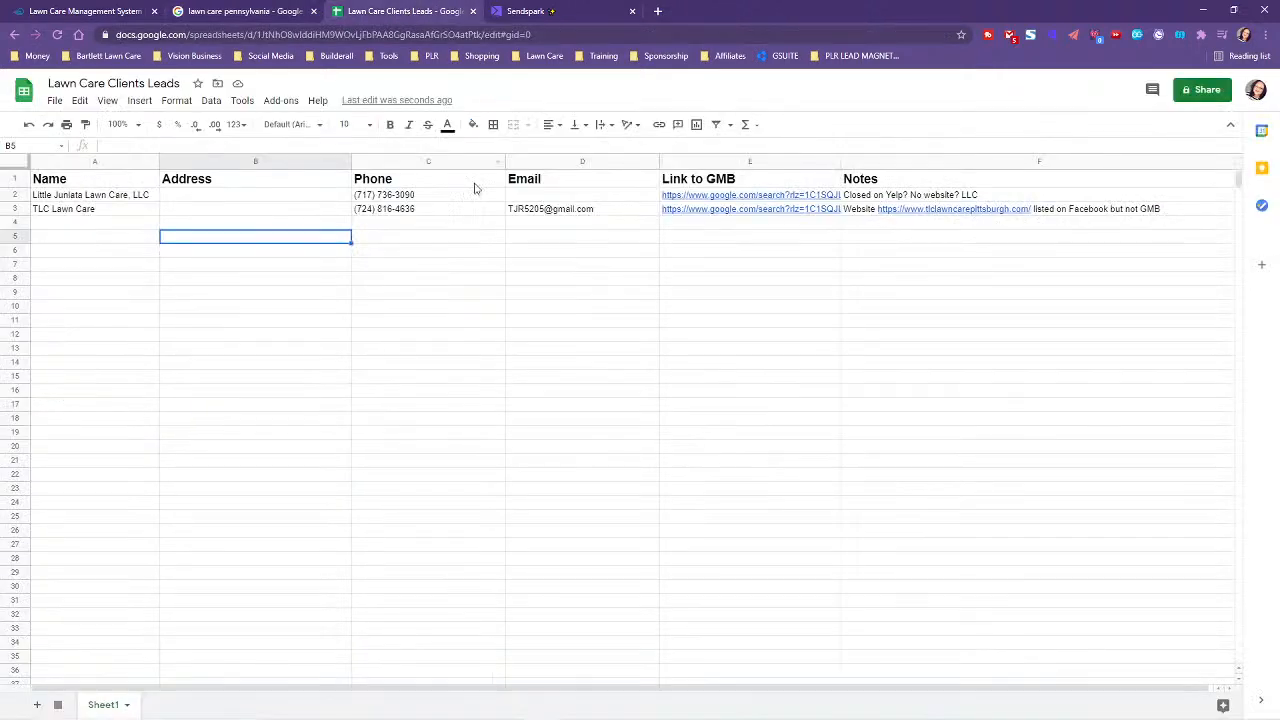
left_click(753, 198)
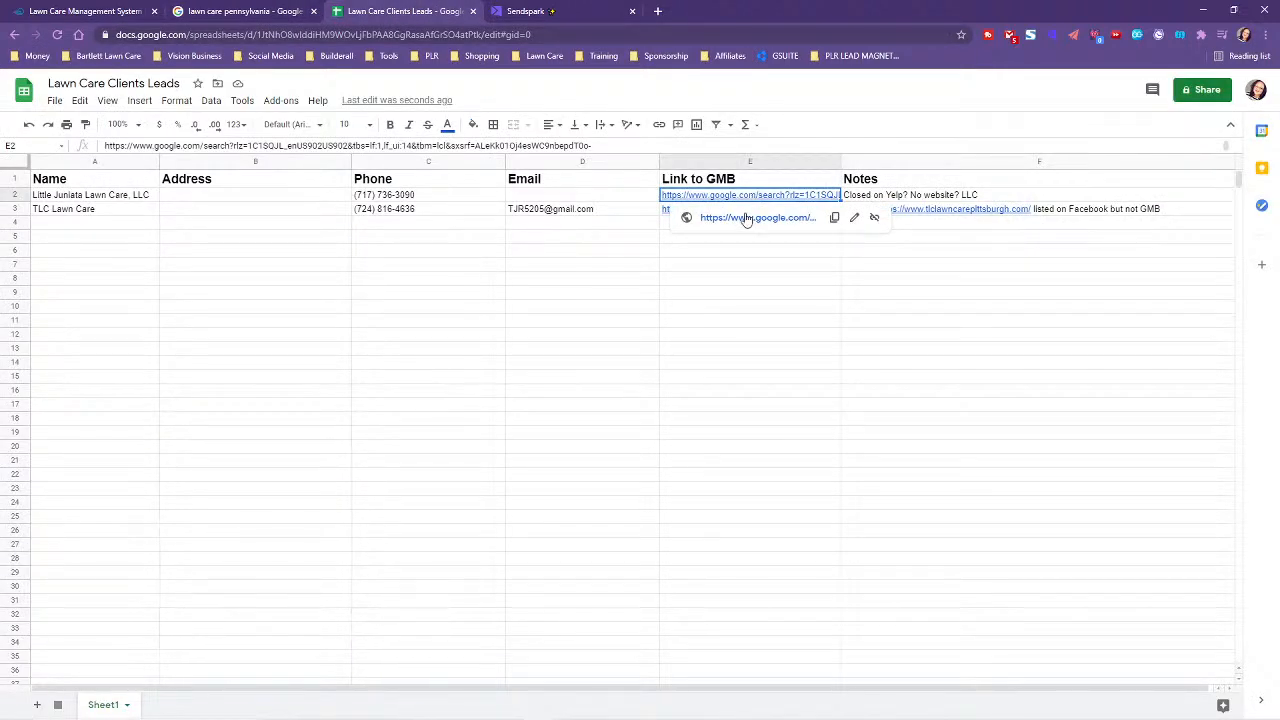
left_click(742, 218)
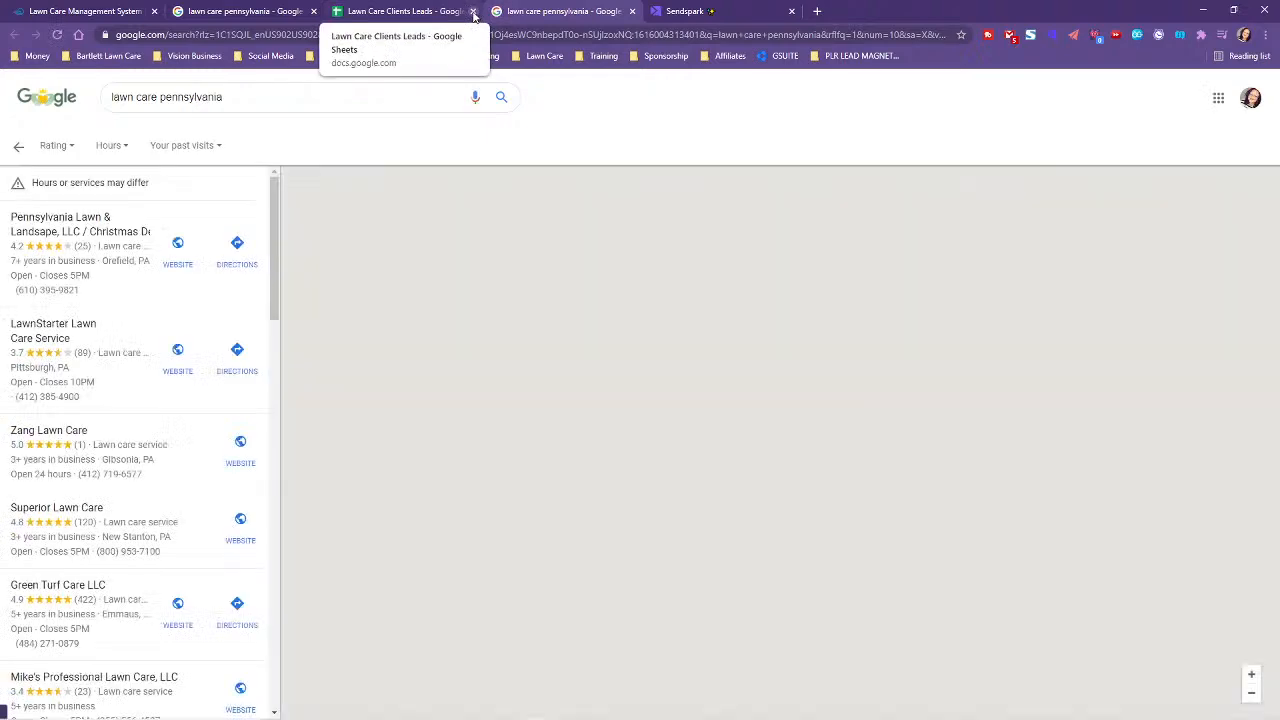
left_click(473, 11)
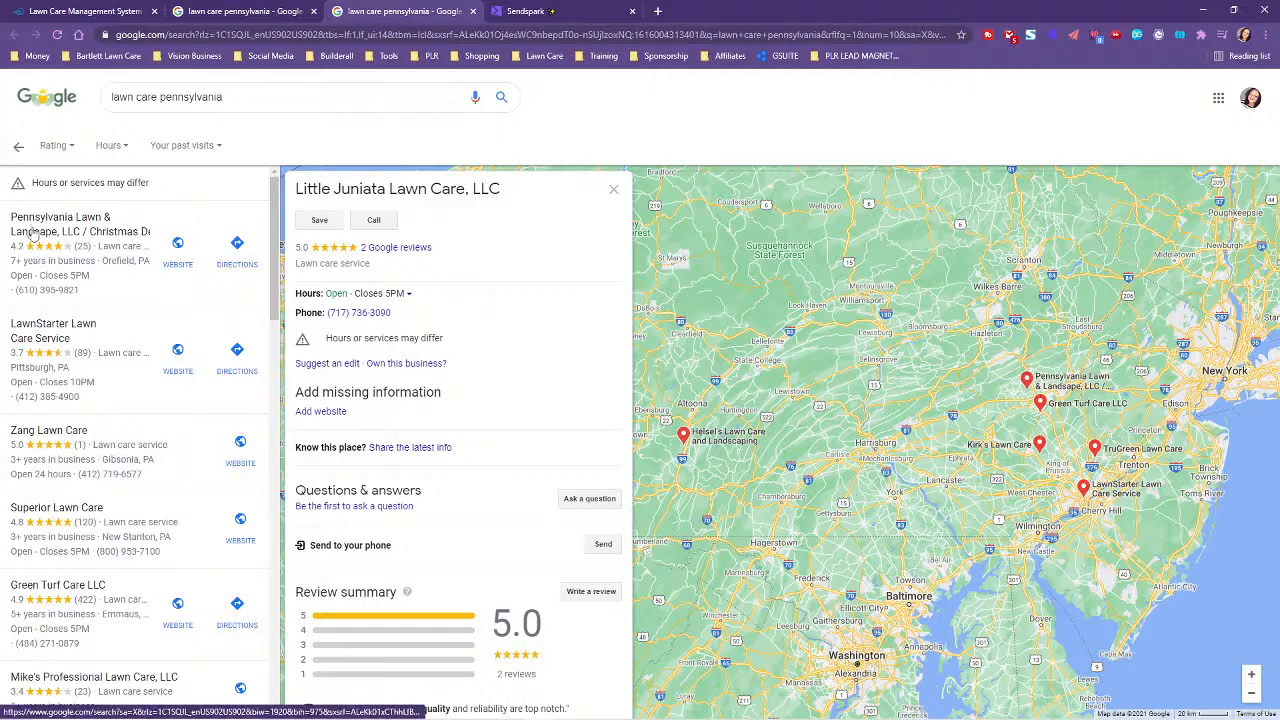
- Go back from the business listing to the 'lawn care pennsylvania' results page
left_click(15, 148)
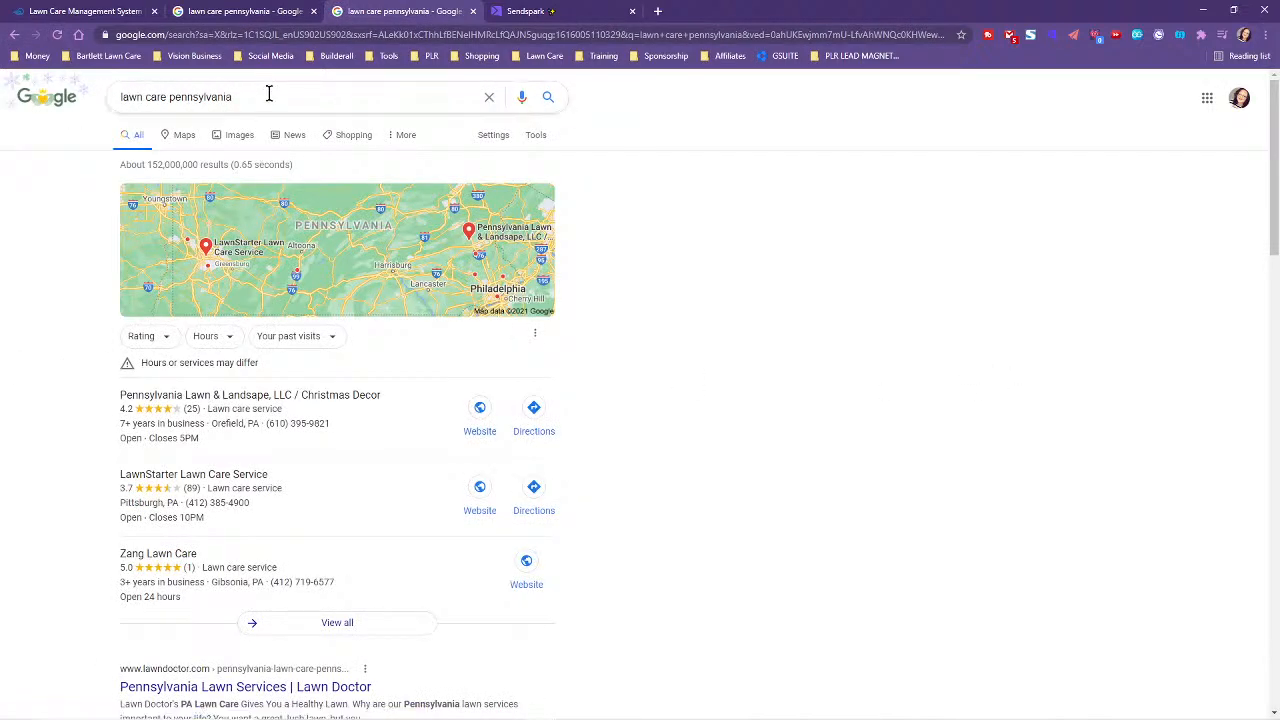
left_click(272, 93)
left_click(752, 160)
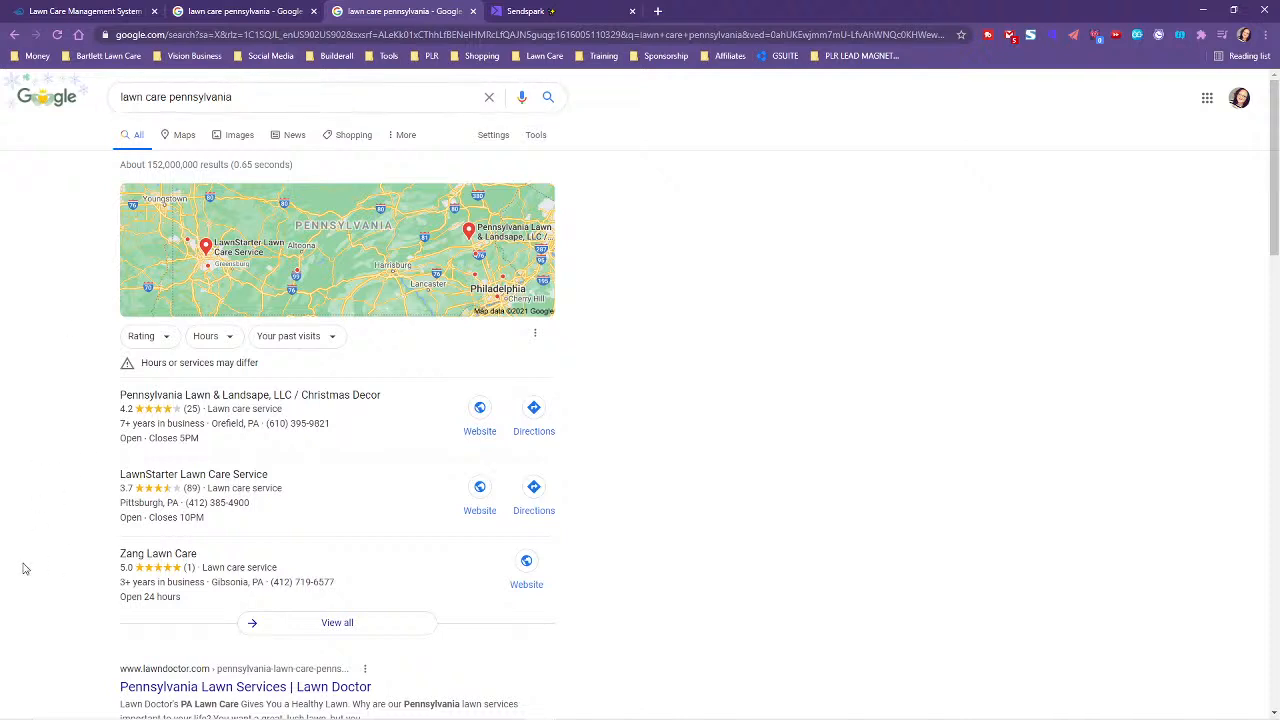
- Scroll through the full map list of Pennsylvania lawn care businesses, then return to Sendspark
scroll(100, 530, "down", 2)
left_click(363, 440)
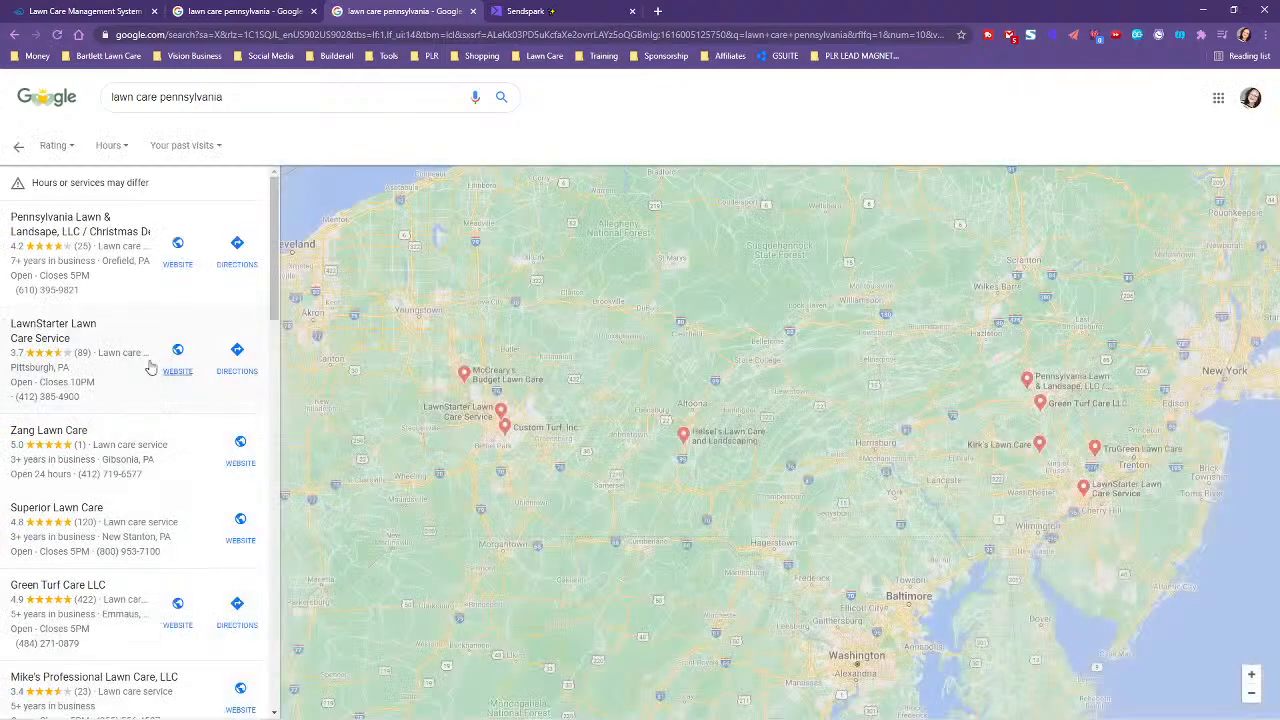
scroll(130, 385, "down", 5)
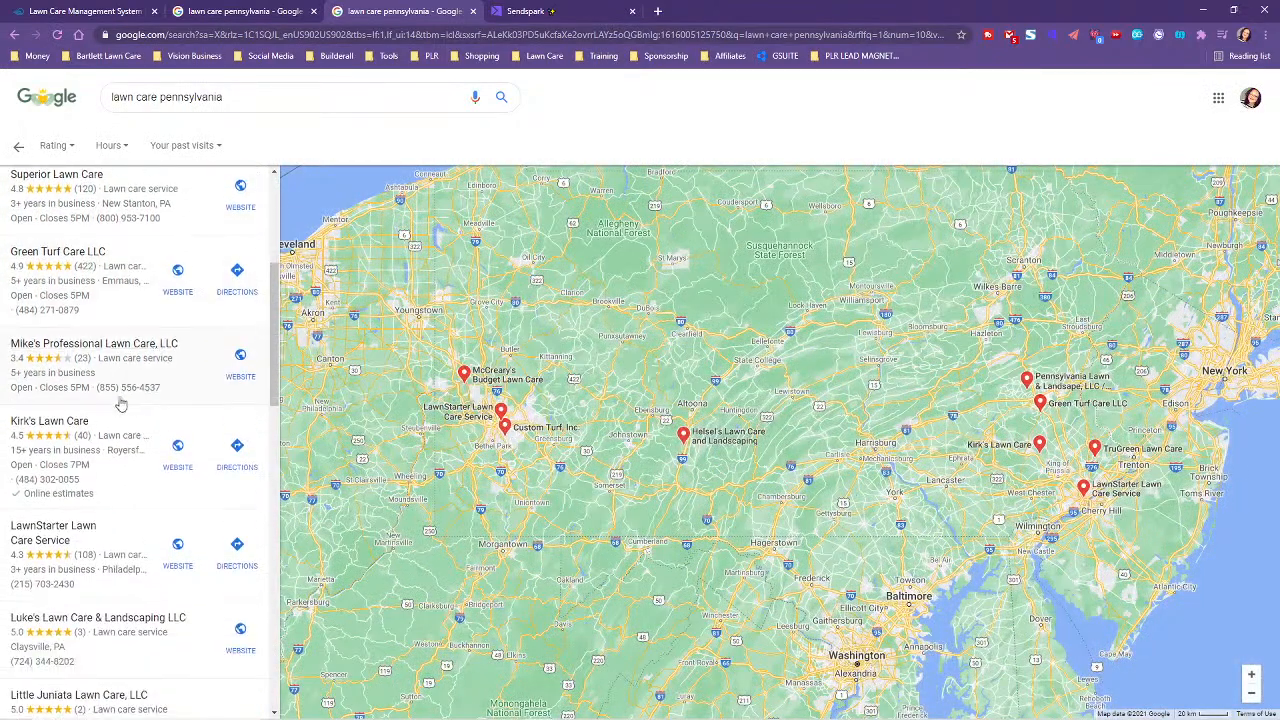
scroll(118, 405, "down", 4)
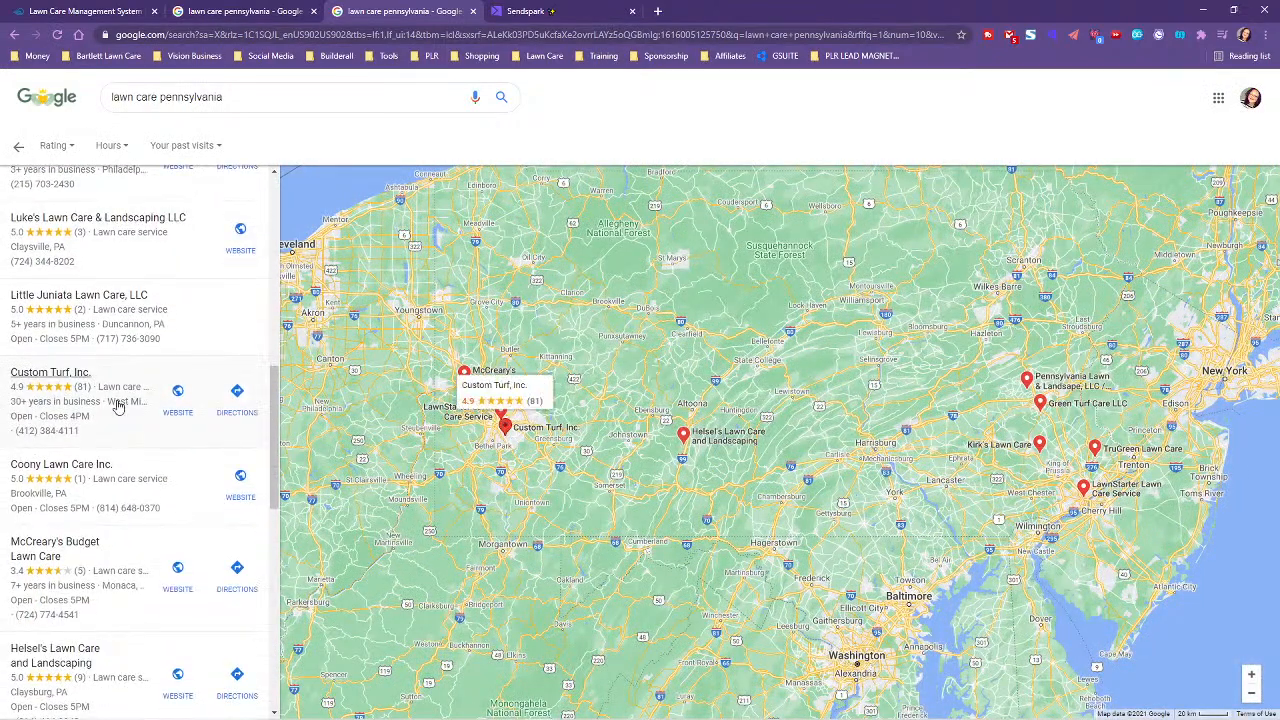
scroll(112, 400, "up", 2)
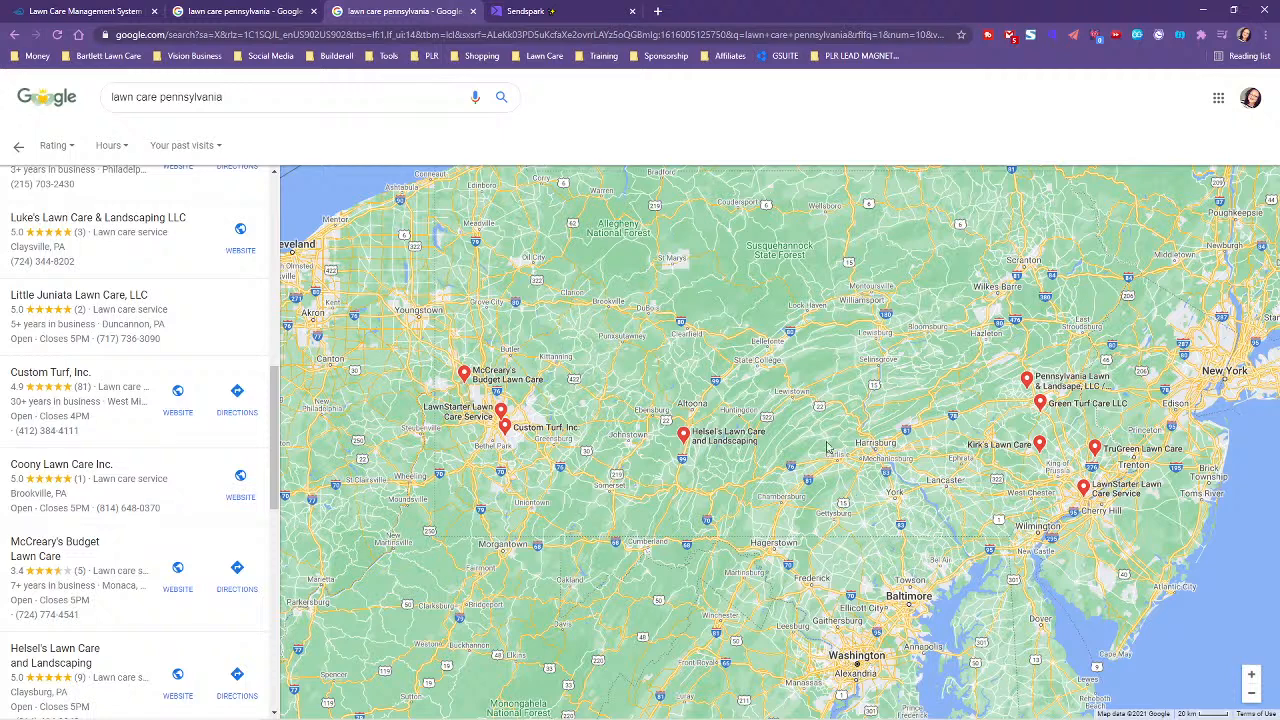
left_click(505, 10)
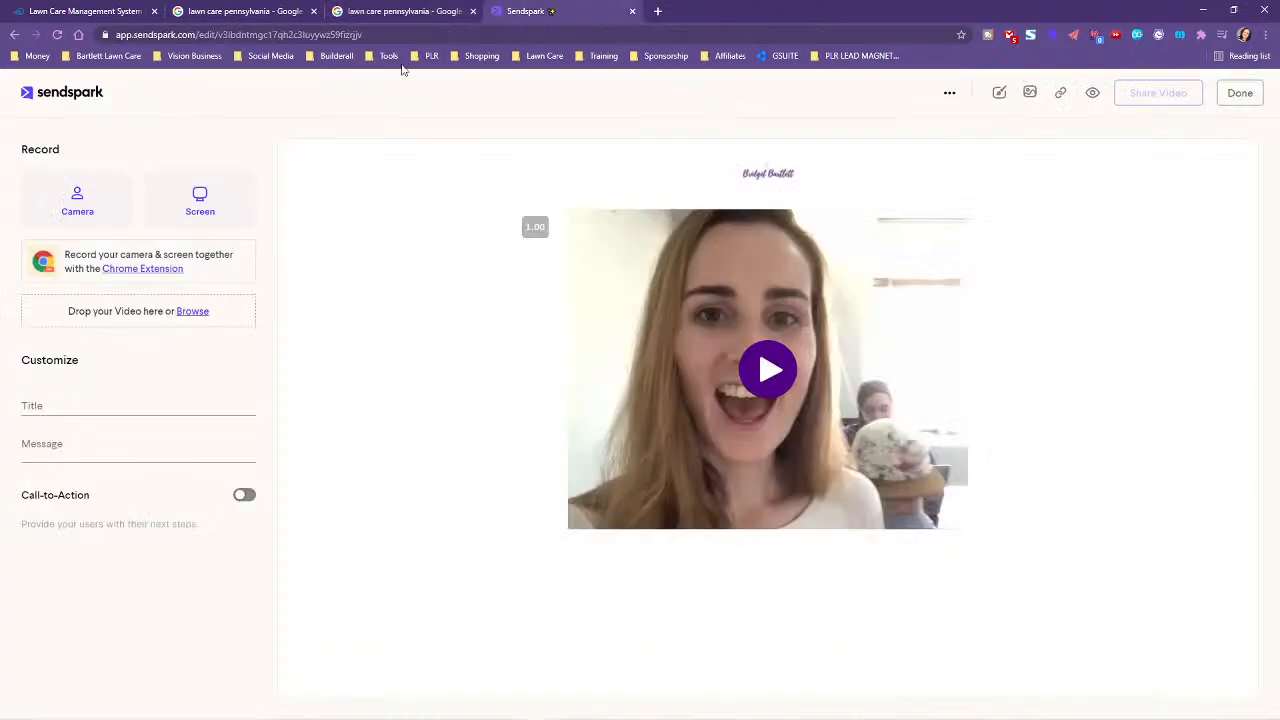
- Copy 'Little Juniata Lawn Care, LLC' from the Google list and paste it as the video title
left_click(95, 408)
left_click(367, 11)
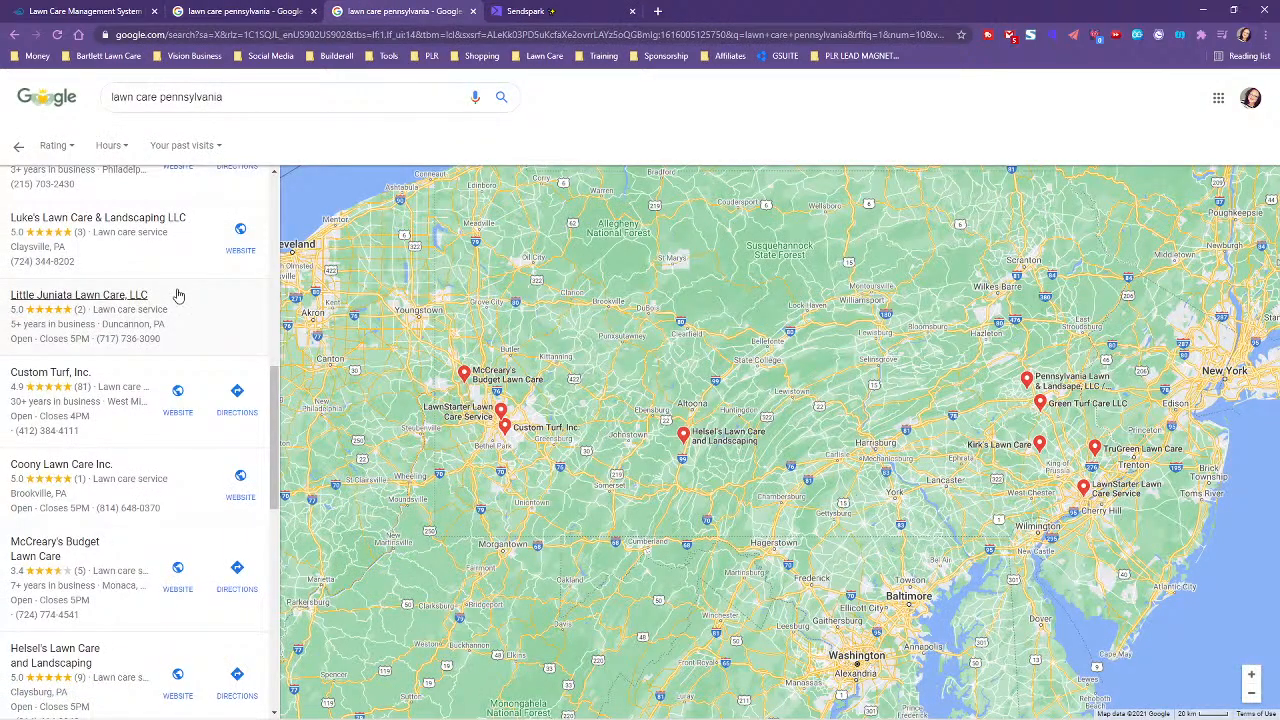
left_click_drag(150, 297, 9, 298)
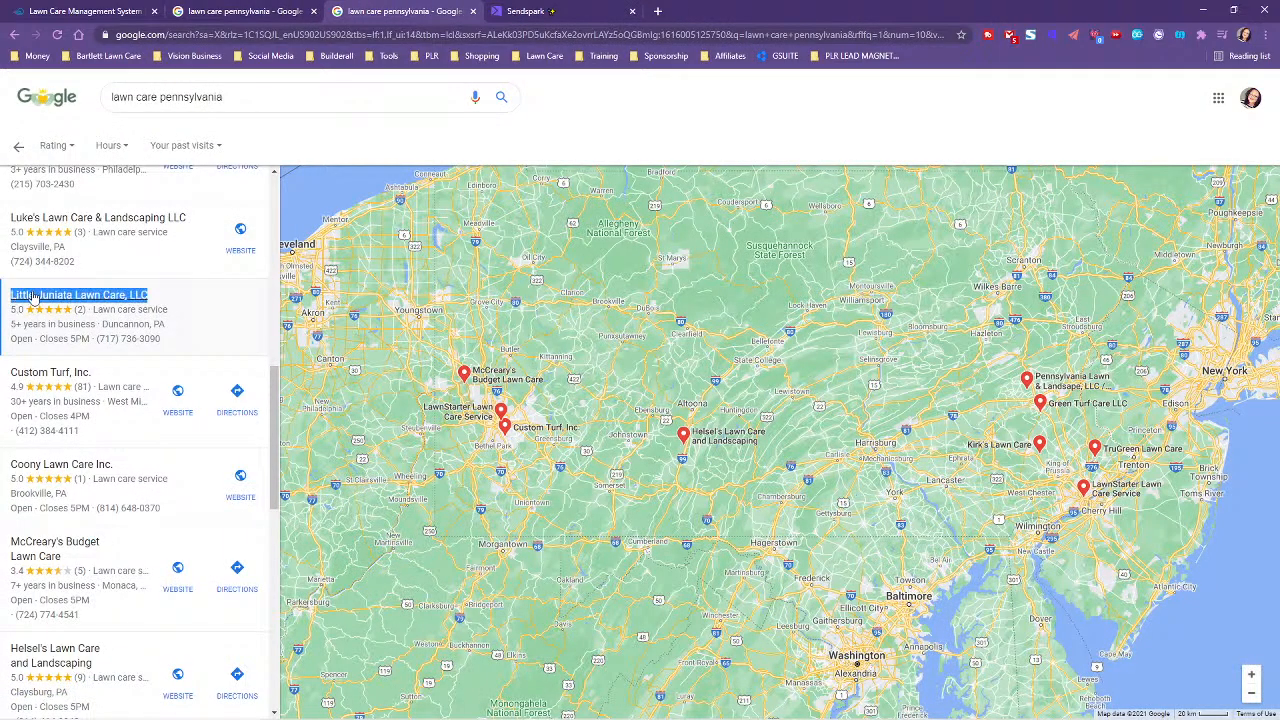
right_click(45, 297)
left_click(70, 303)
left_click(525, 11)
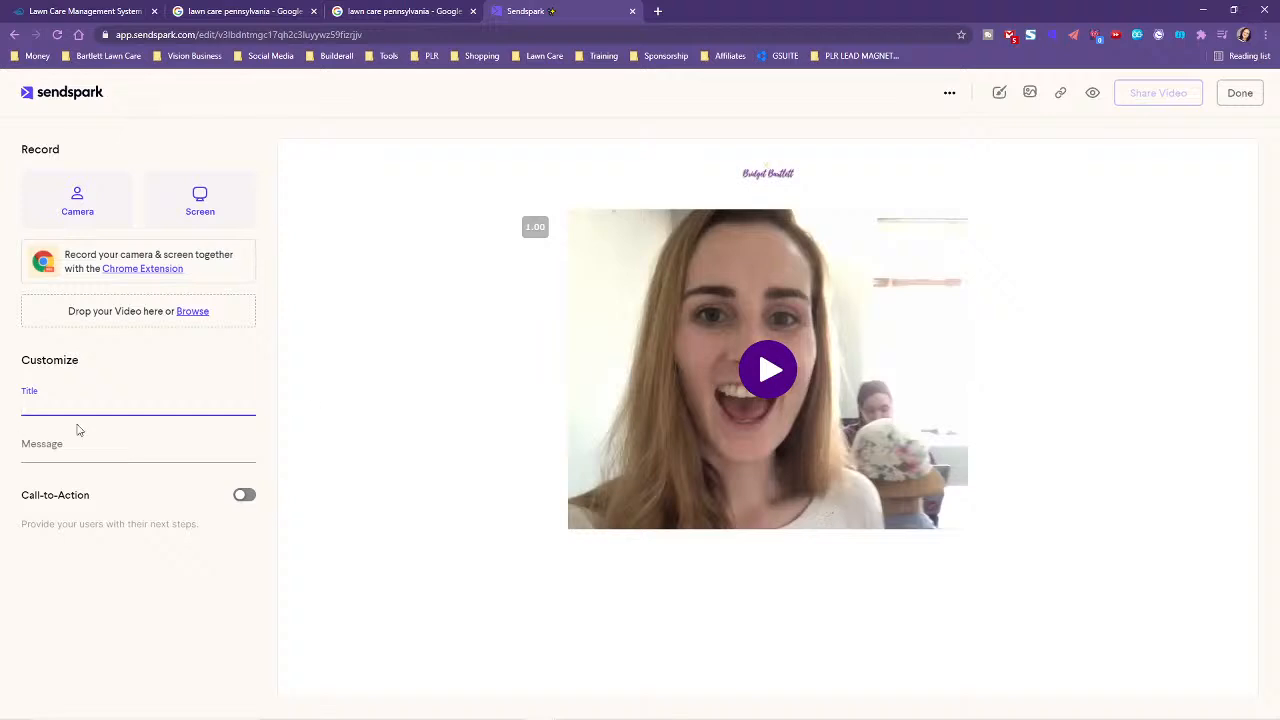
key("ctrl+v")
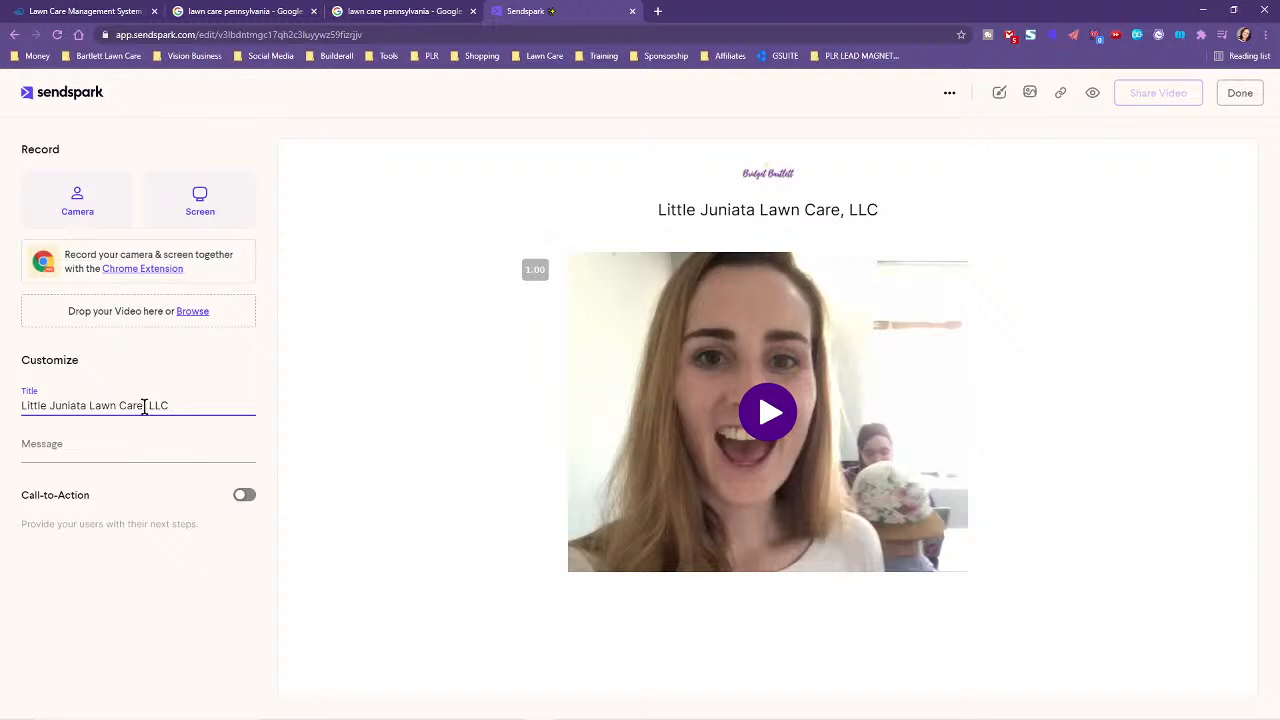
left_click(48, 445)
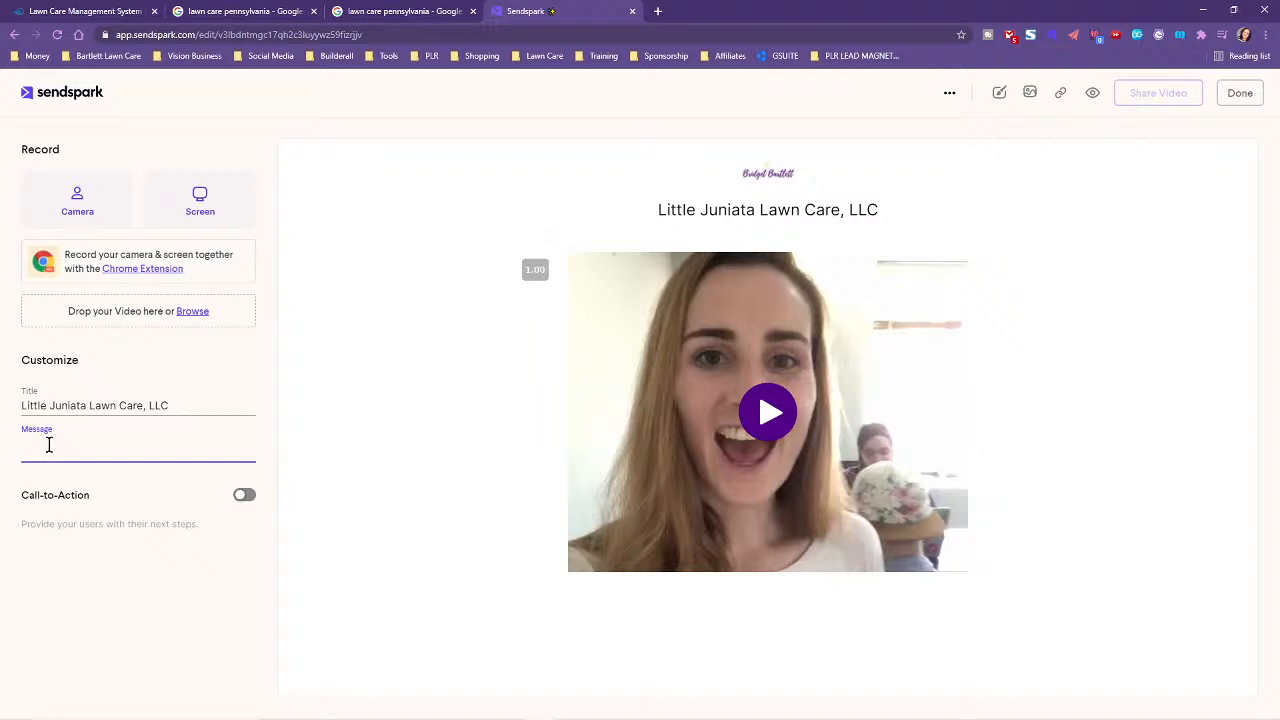
- Add message 'Check out this video I made just for you' and CTA button 'Grab your FREE Lawn Care Management System'
type("Check out thi")
type("s video I made just f")
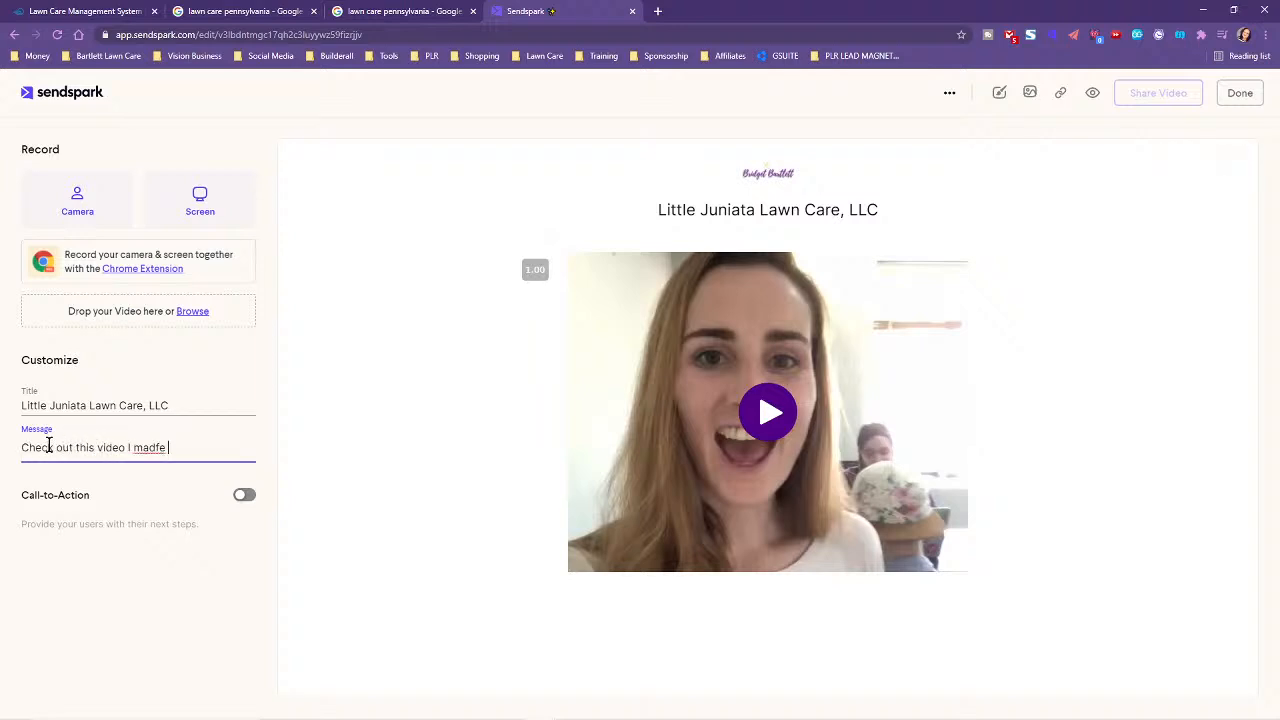
type("or you")
left_click(244, 495)
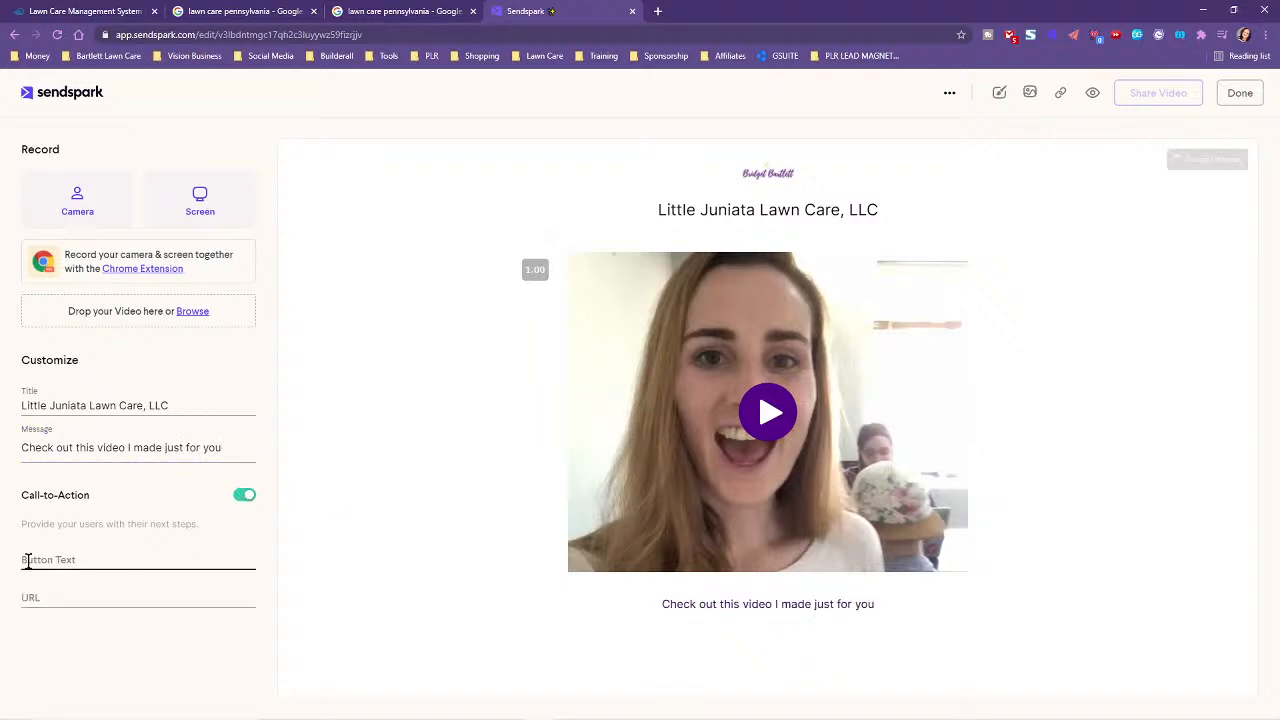
left_click(28, 561)
type("G")
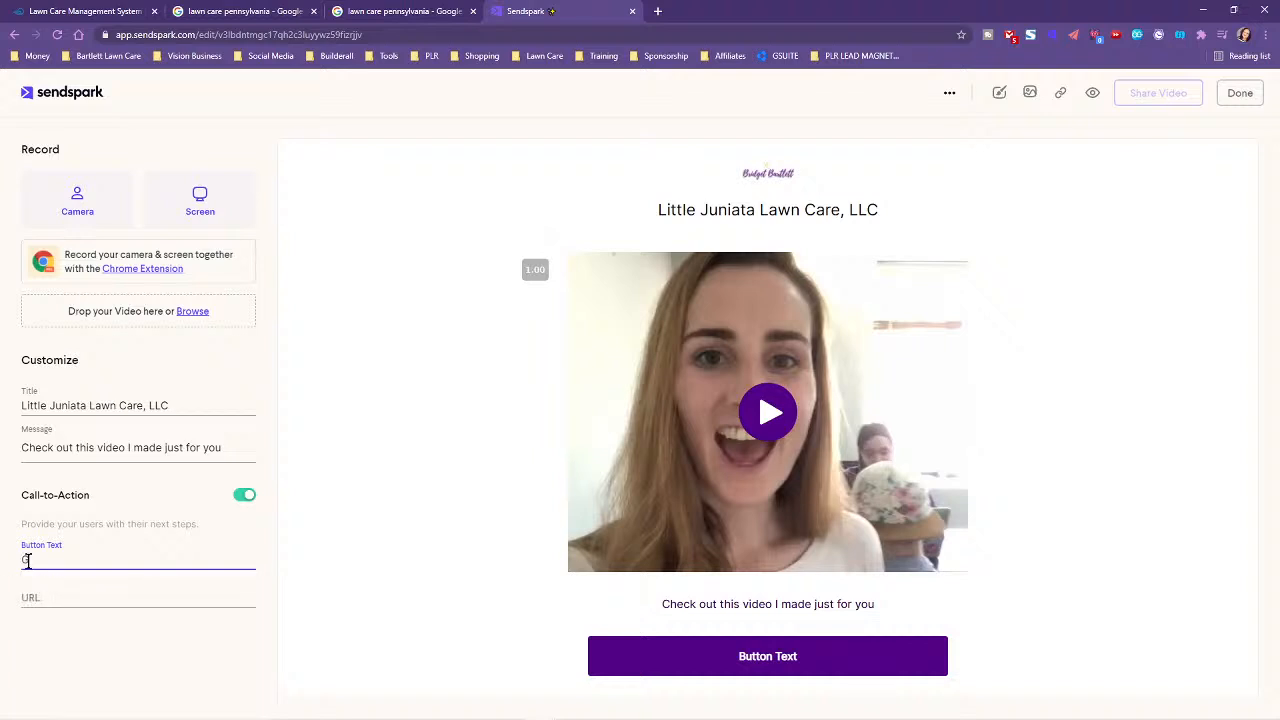
type("rab your ")
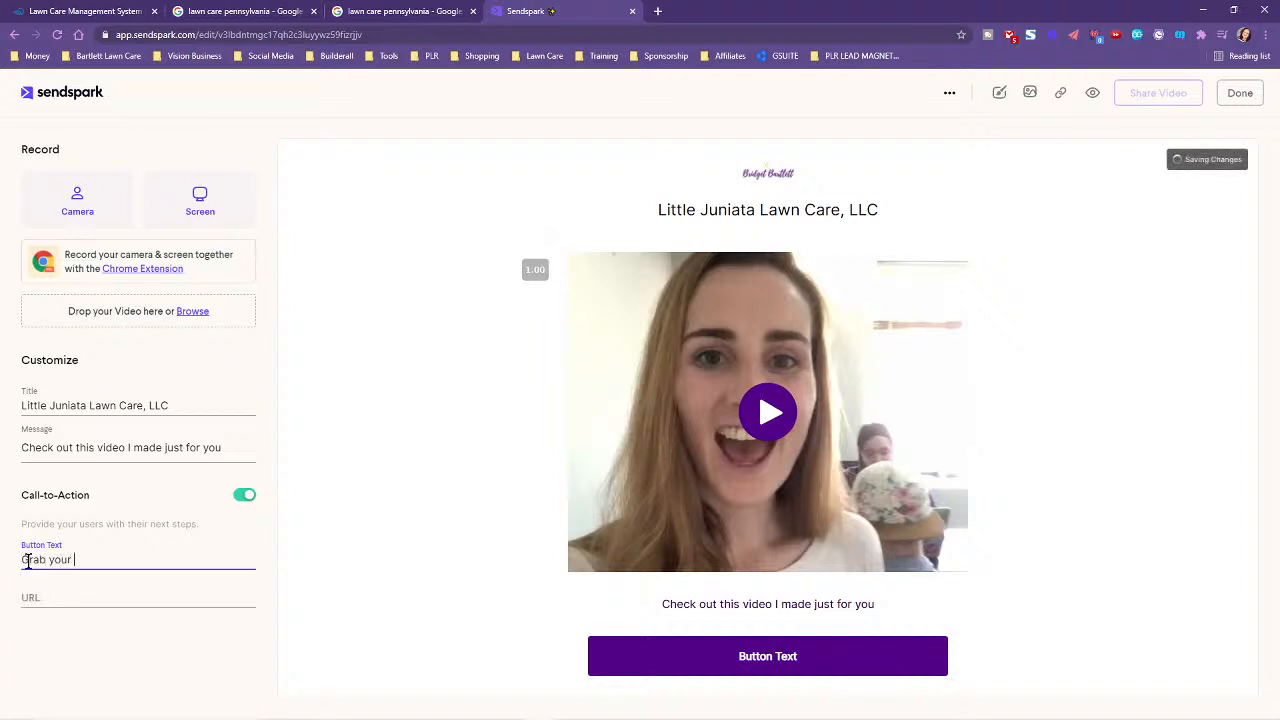
type("FREE")
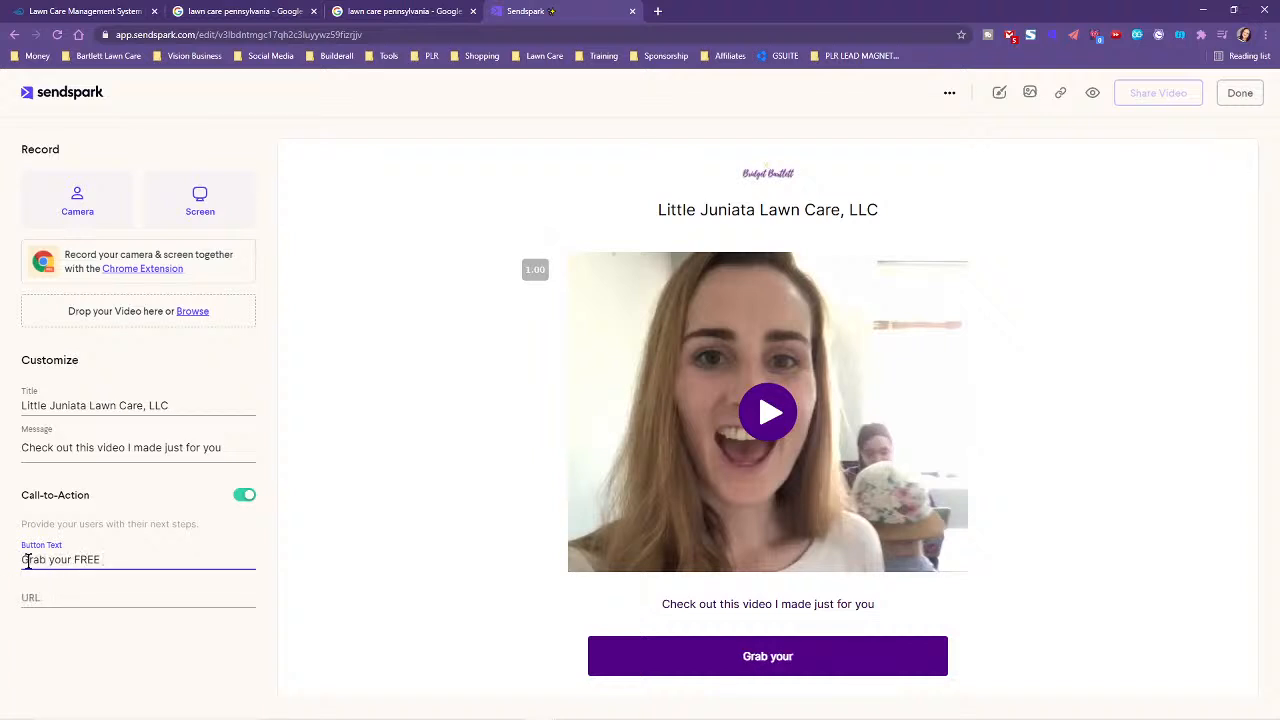
type(" Lawn Care Managemen")
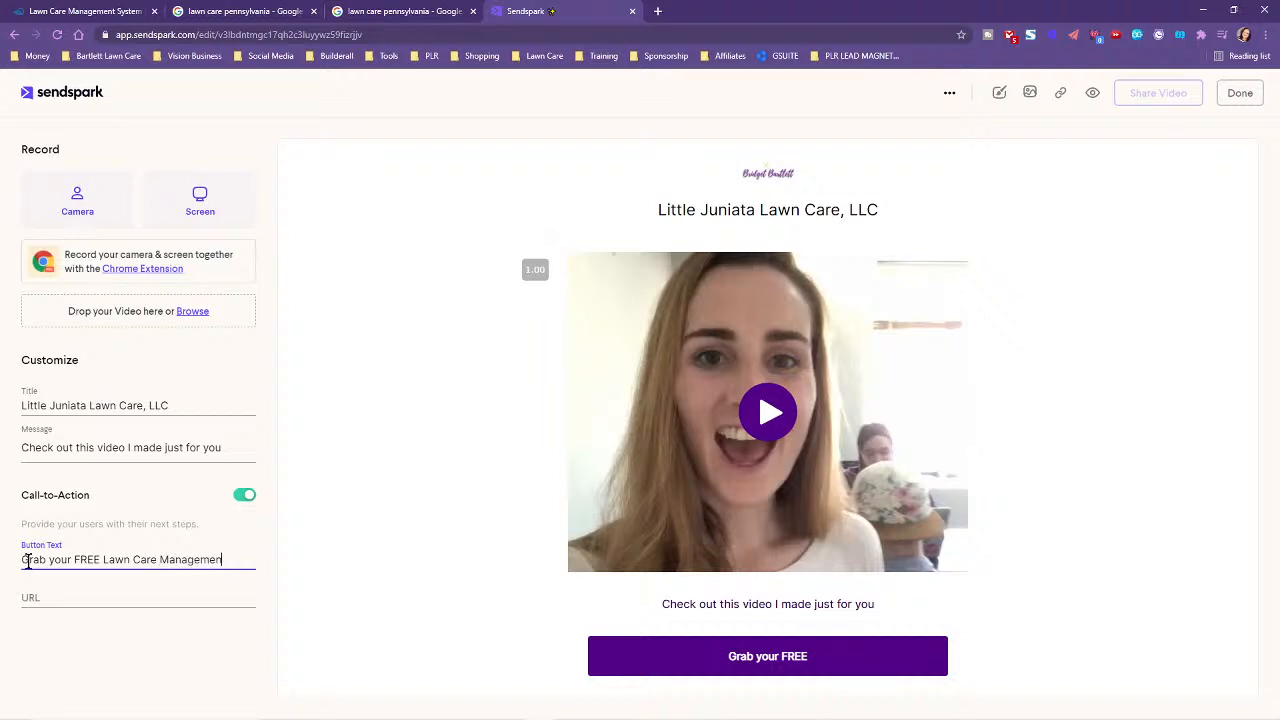
type("t System")
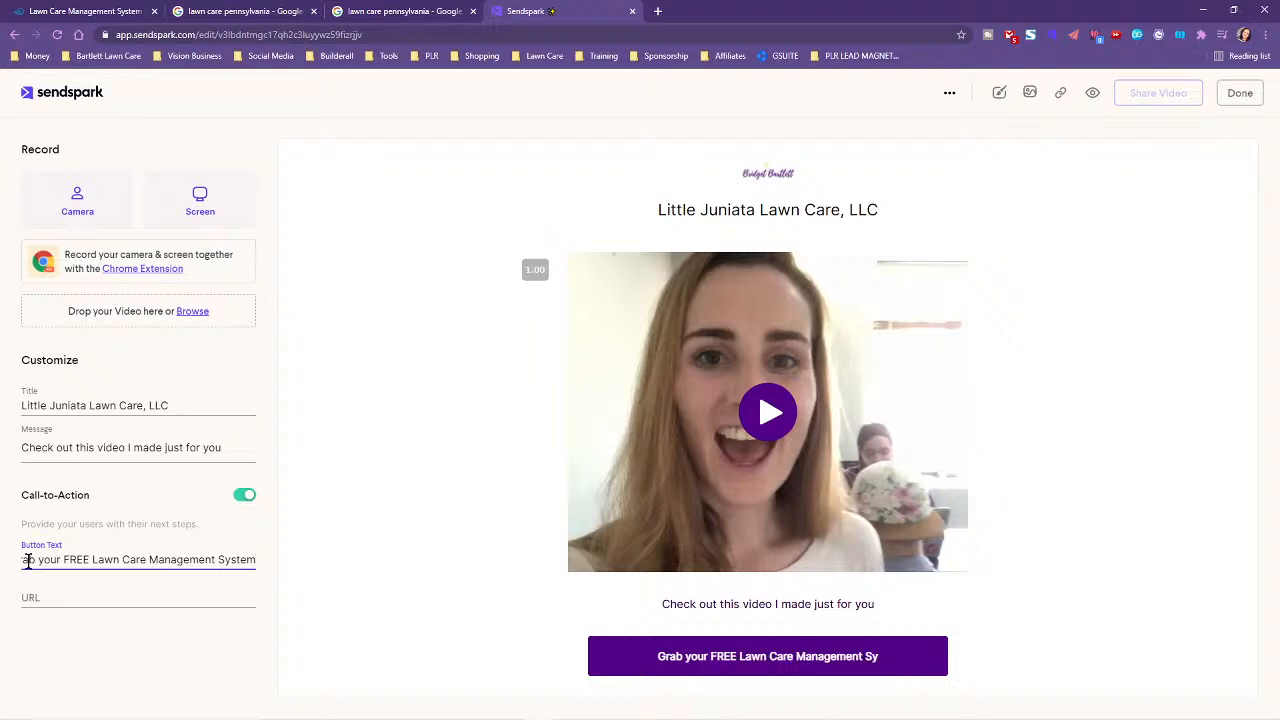
key("alt+Tab")
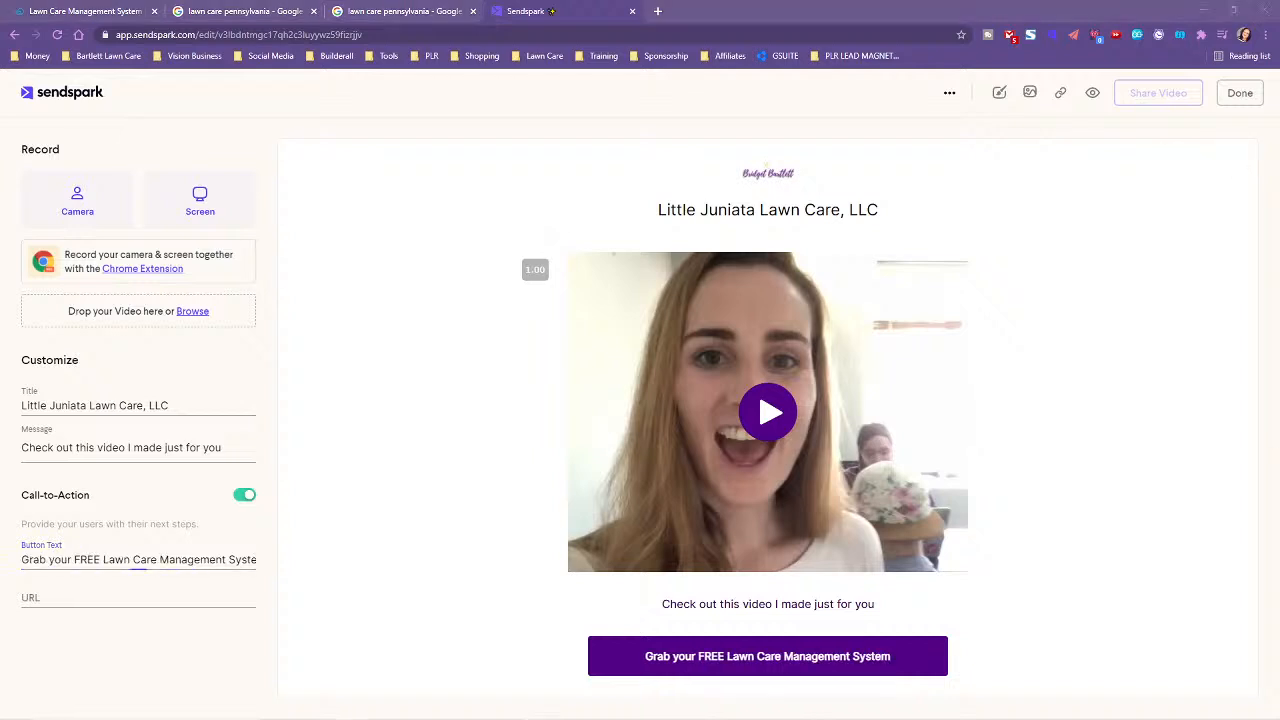
left_click(85, 9)
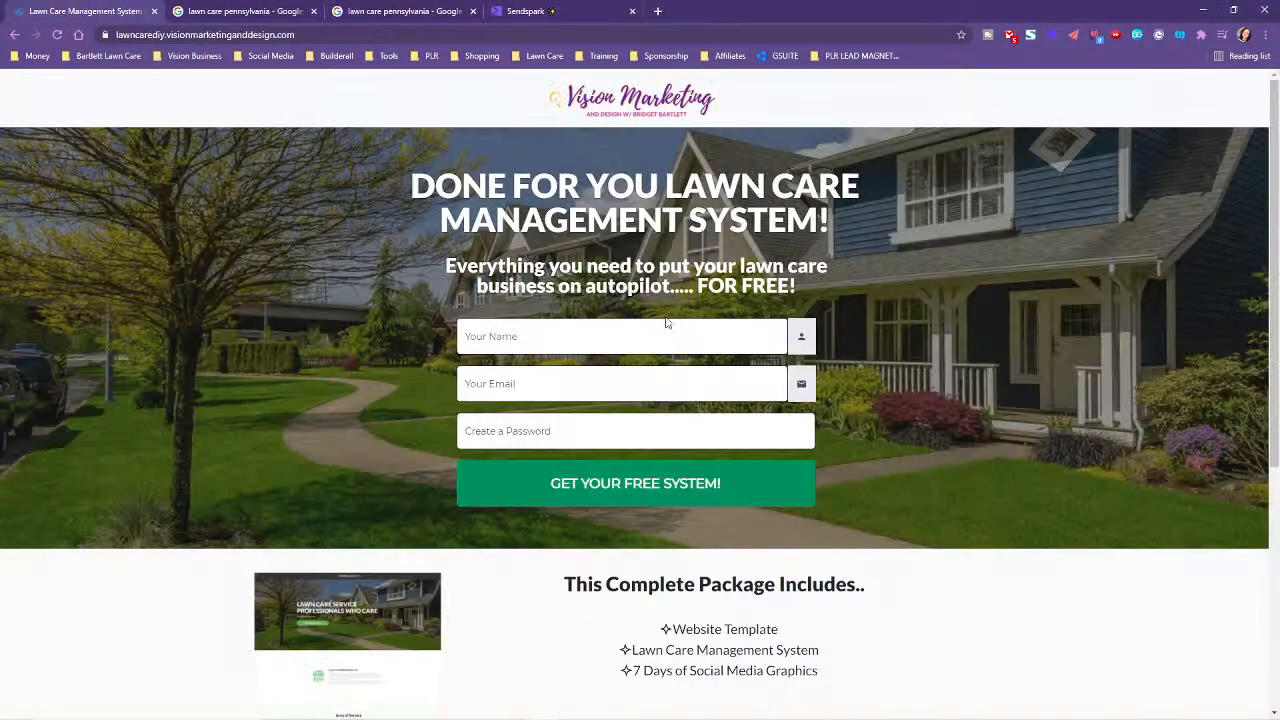
- Paste the lawncarediy.visionmarketinganddesign.com landing page address as the call-to-action link
left_click(526, 35)
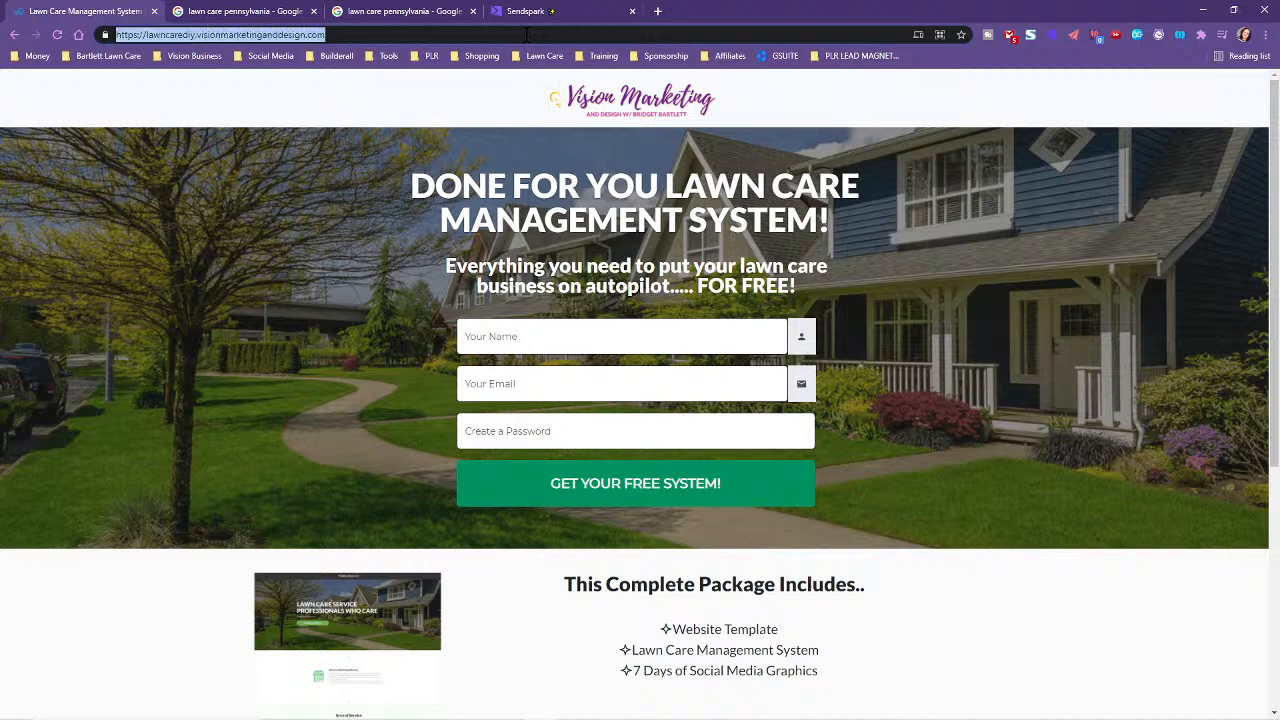
left_click(530, 11)
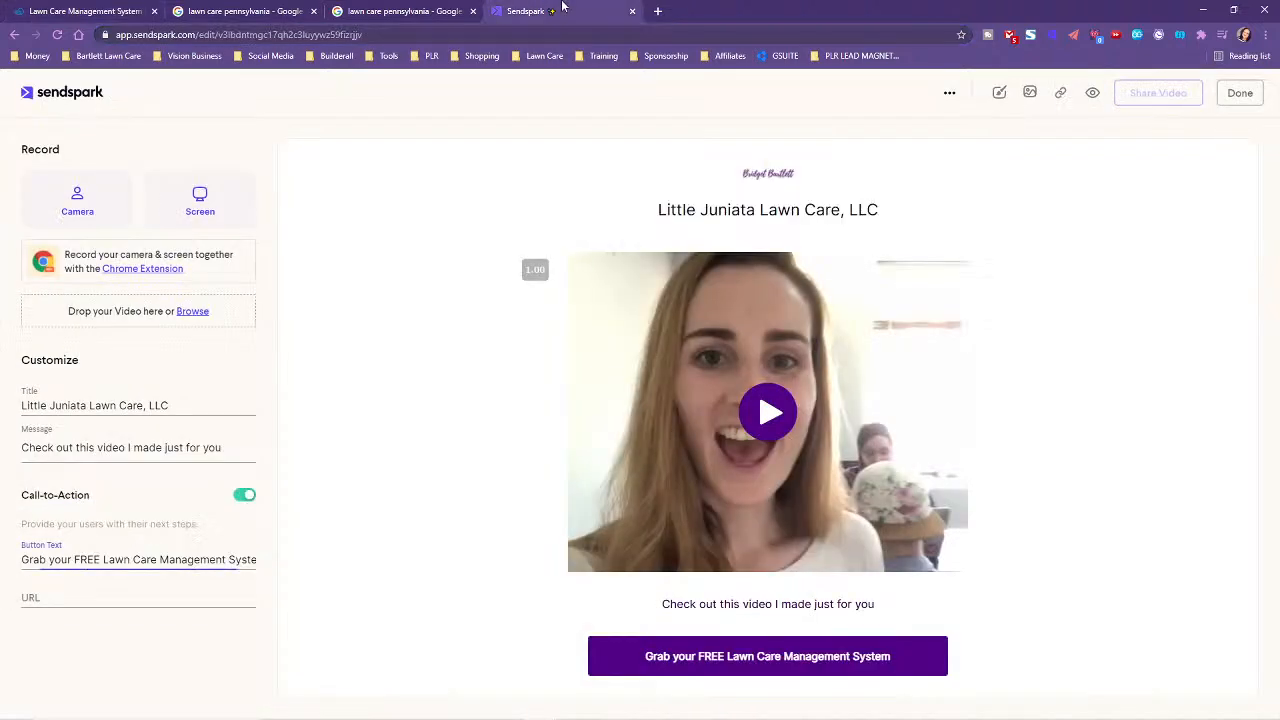
left_click(85, 597)
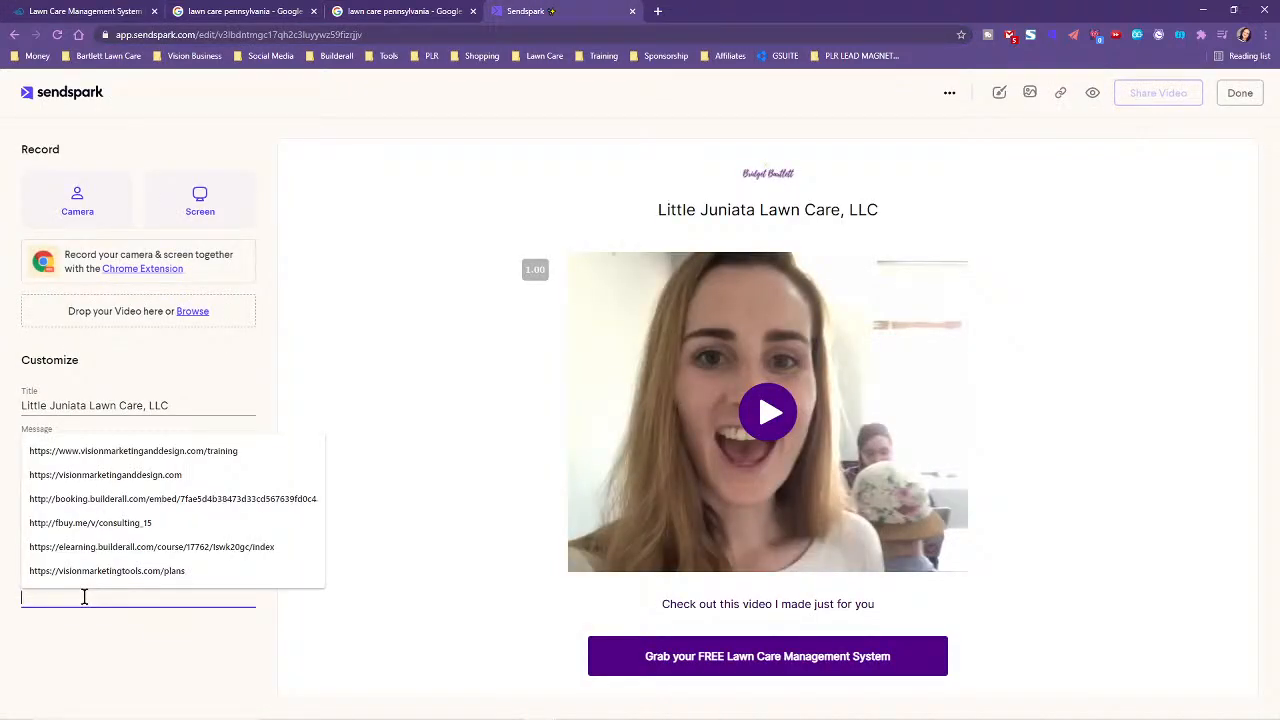
key("ctrl+v")
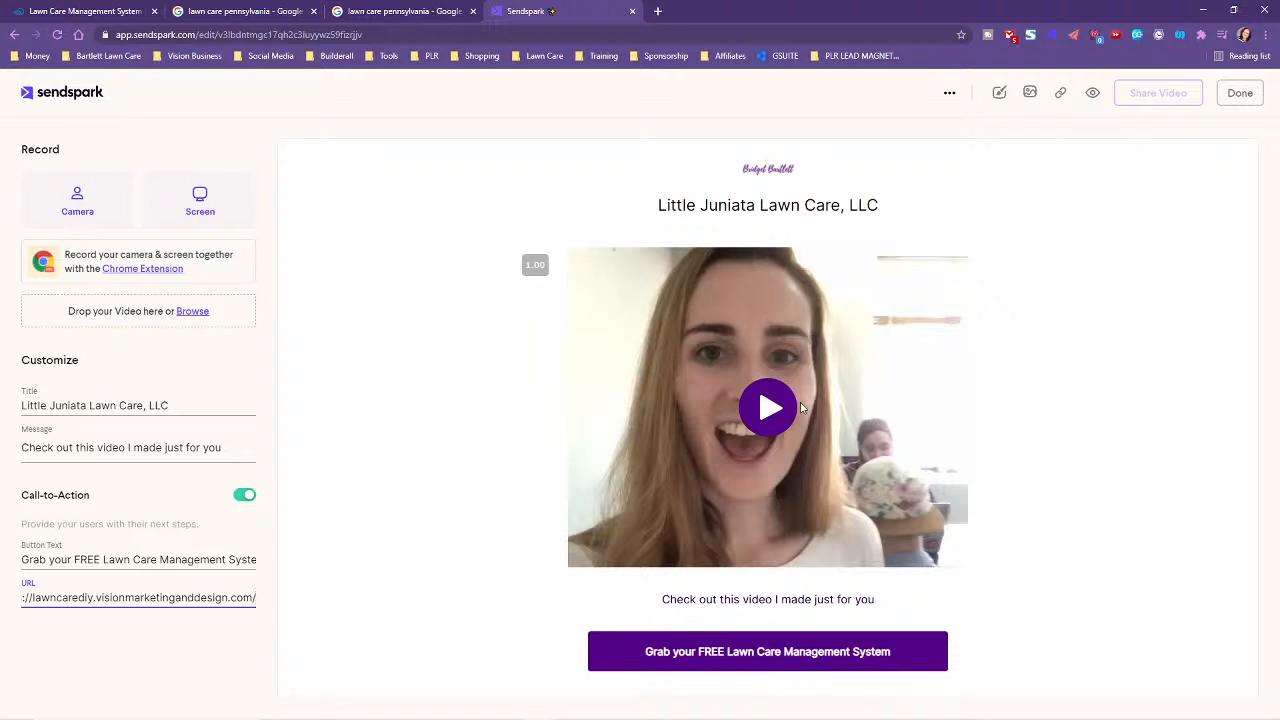
left_click(998, 96)
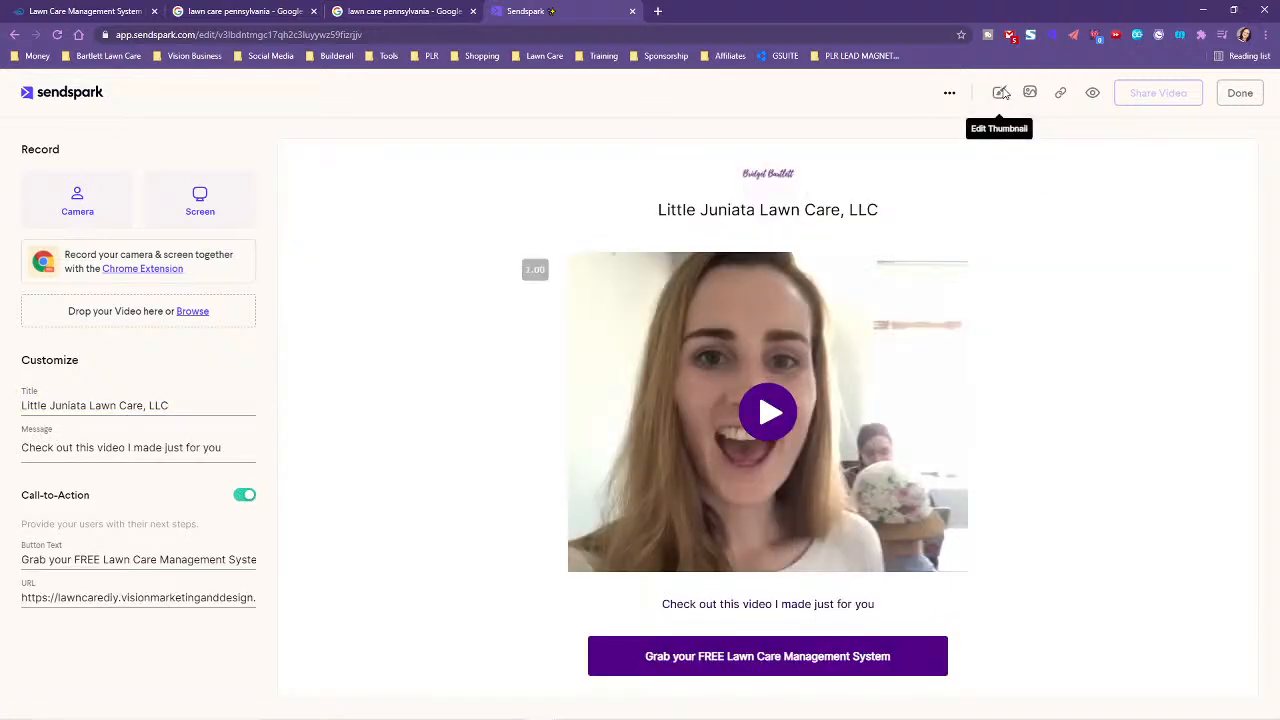
- Replace the webcam clip with a previously uploaded recording from Browse My Files
left_click(196, 313)
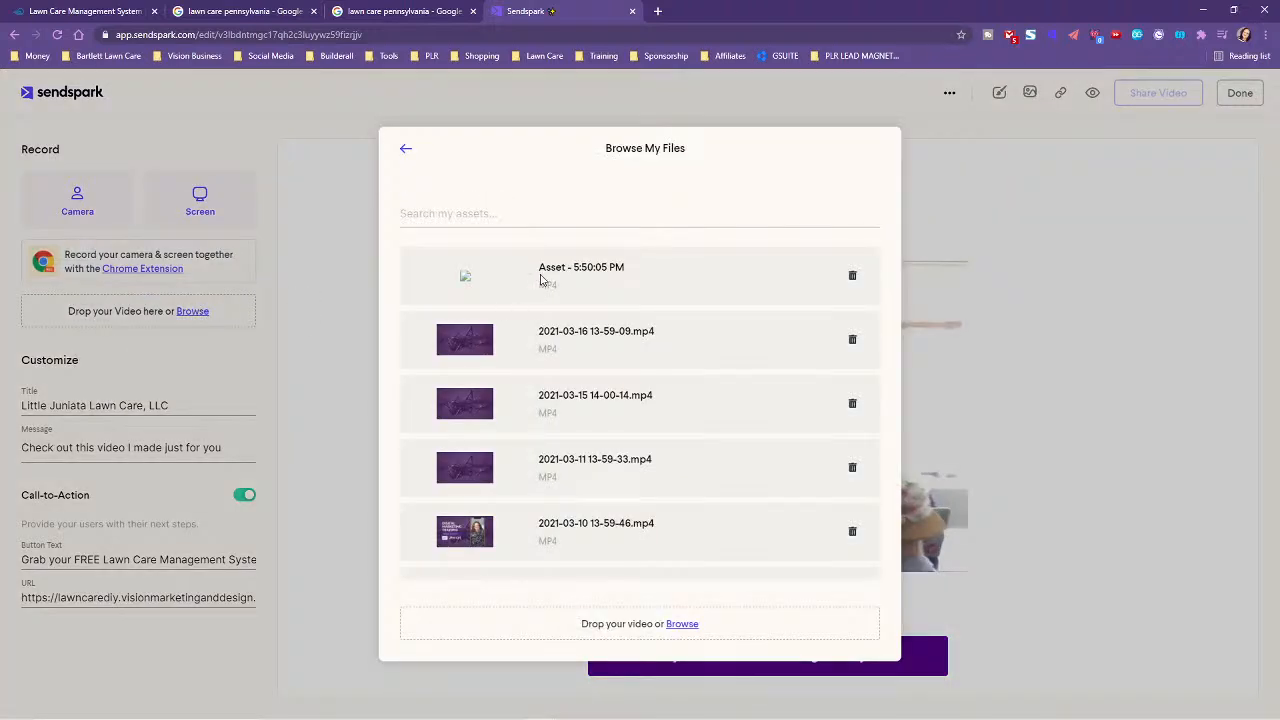
left_click(487, 346)
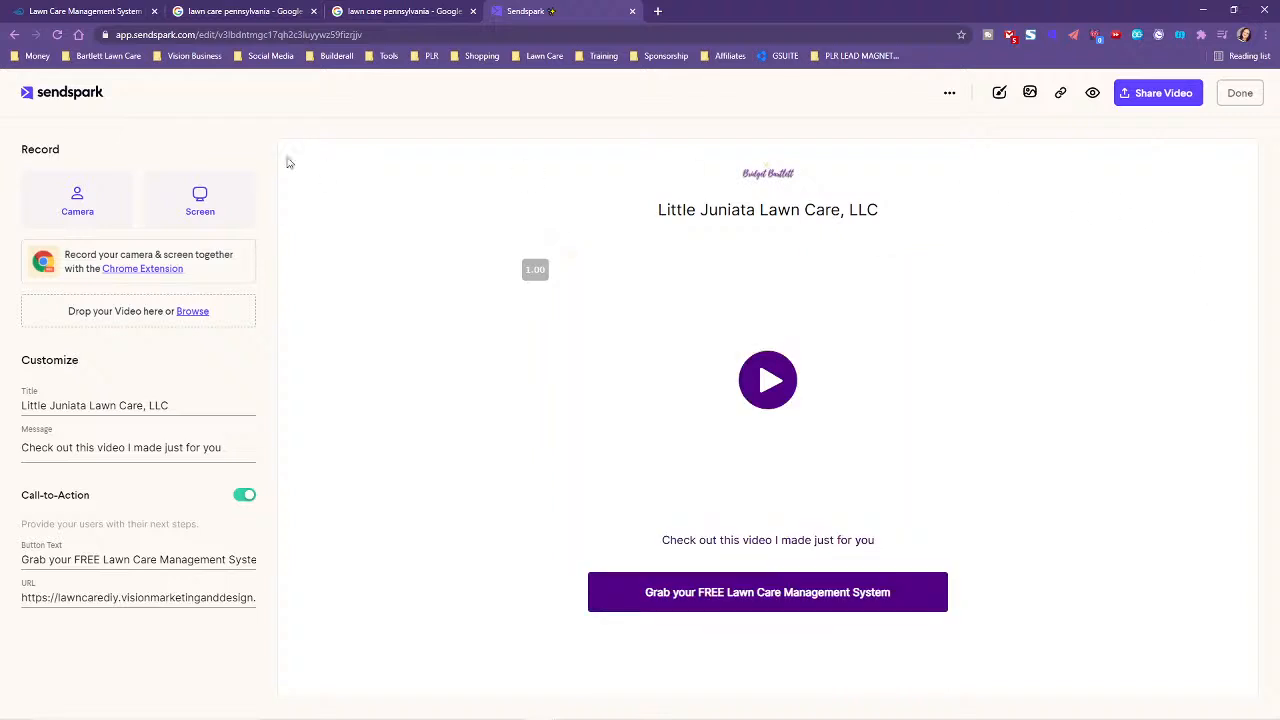
left_click(1000, 93)
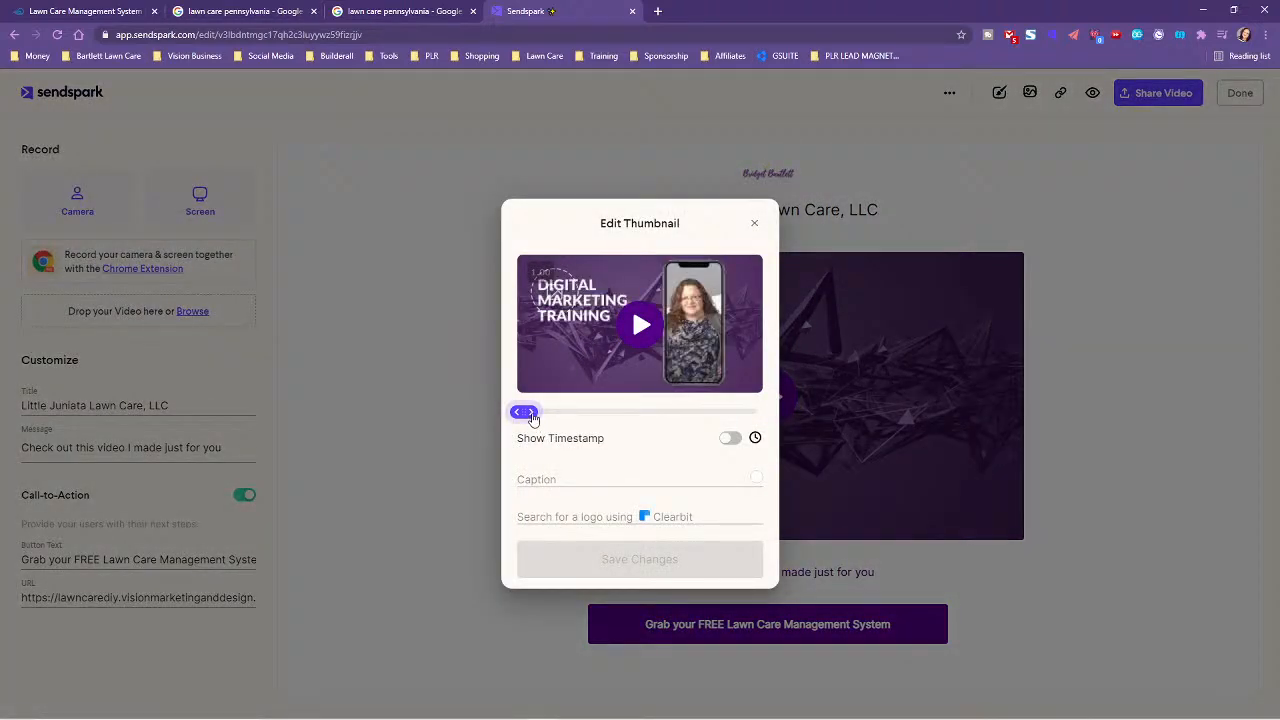
- Save the purple abstract frame as the video thumbnail, then reopen the thumbnail editor
left_click_drag(532, 418, 542, 418)
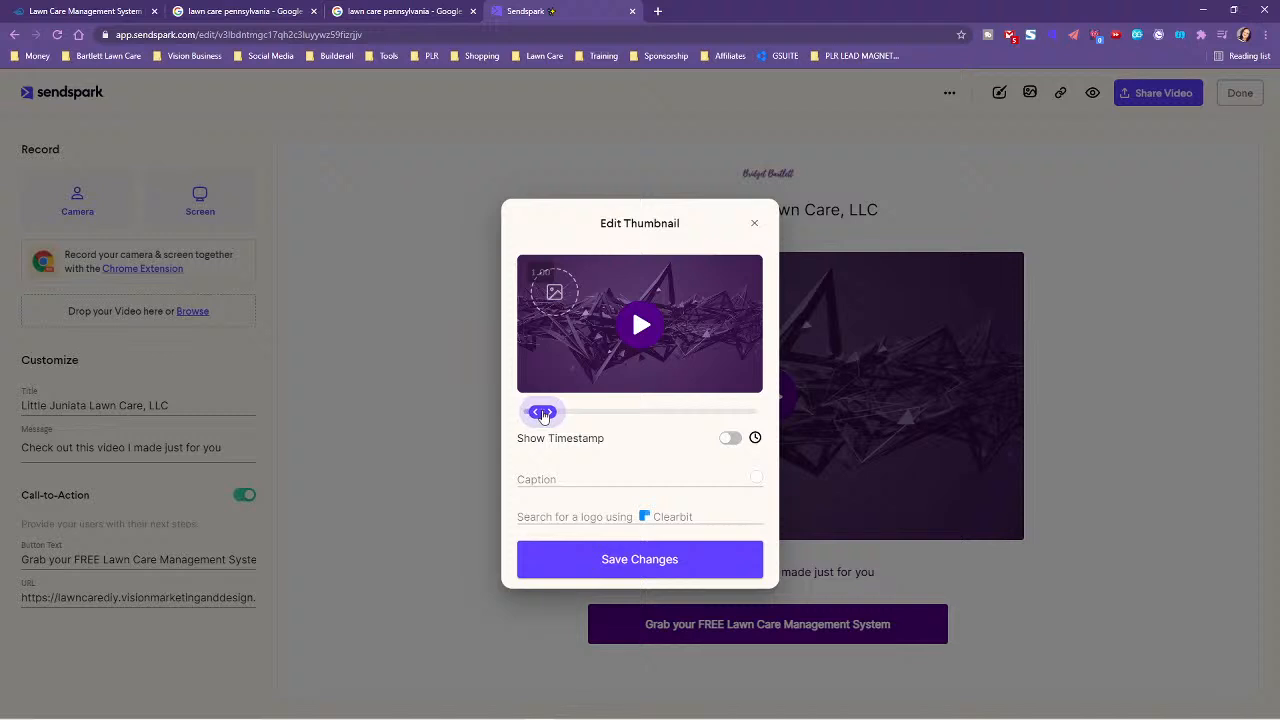
left_click_drag(544, 416, 604, 416)
left_click(646, 564)
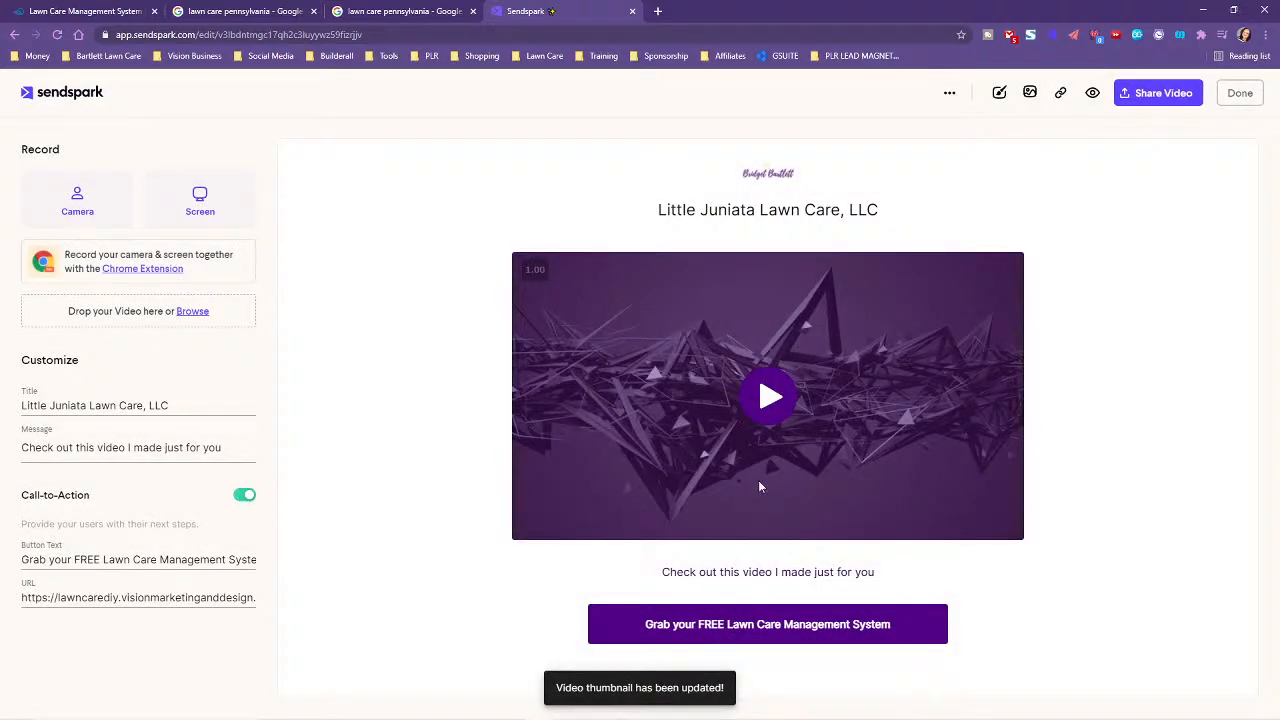
left_click(1030, 93)
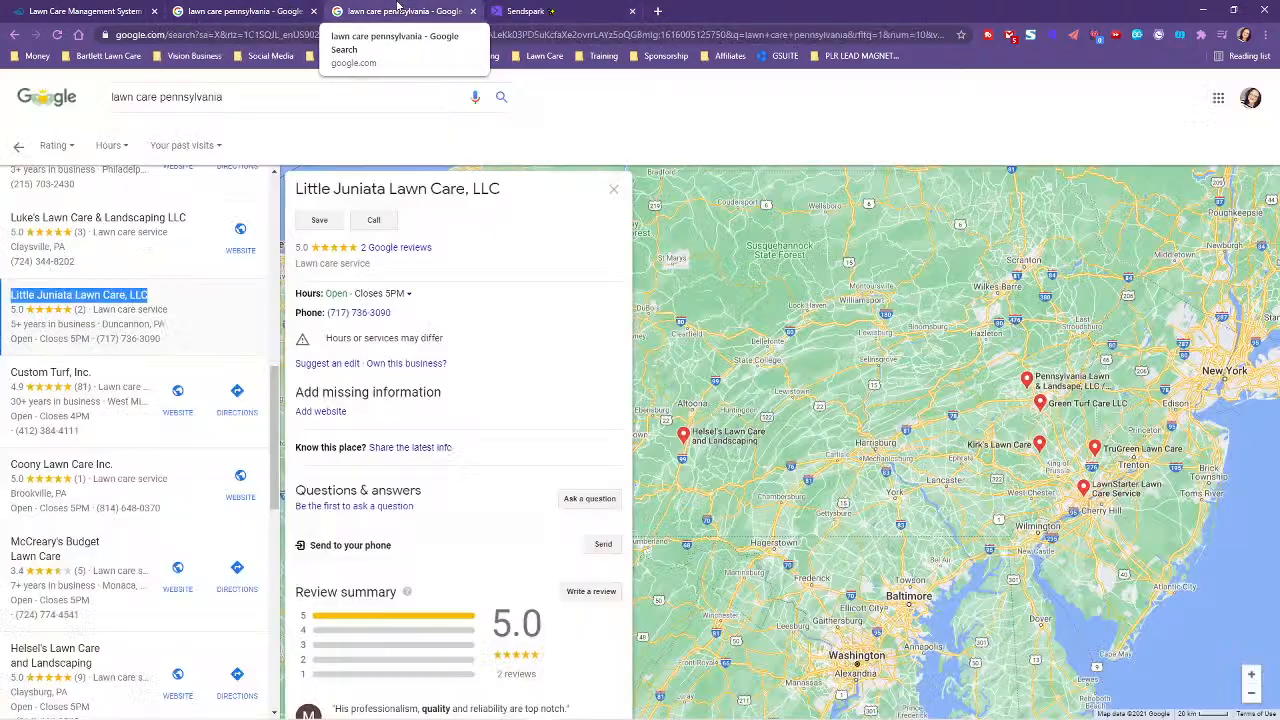
- Copy the business name 'Little Juniata Lawn Care, LLC' from the Google Maps tab
left_click(390, 11)
left_click_drag(295, 189, 519, 189)
right_click(462, 190)
left_click(478, 203)
left_click(590, 8)
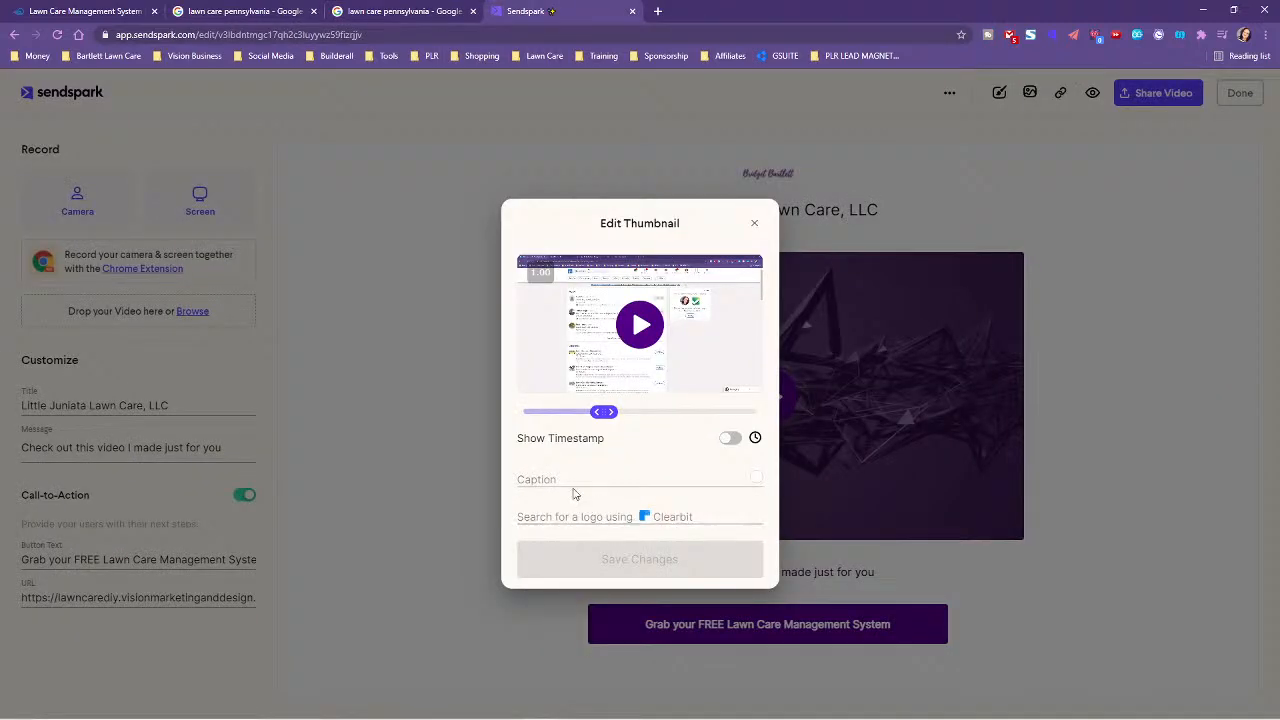
- Search logos for 'Vision Marketing and Design' and place its logo on the thumbnail
left_click(553, 516)
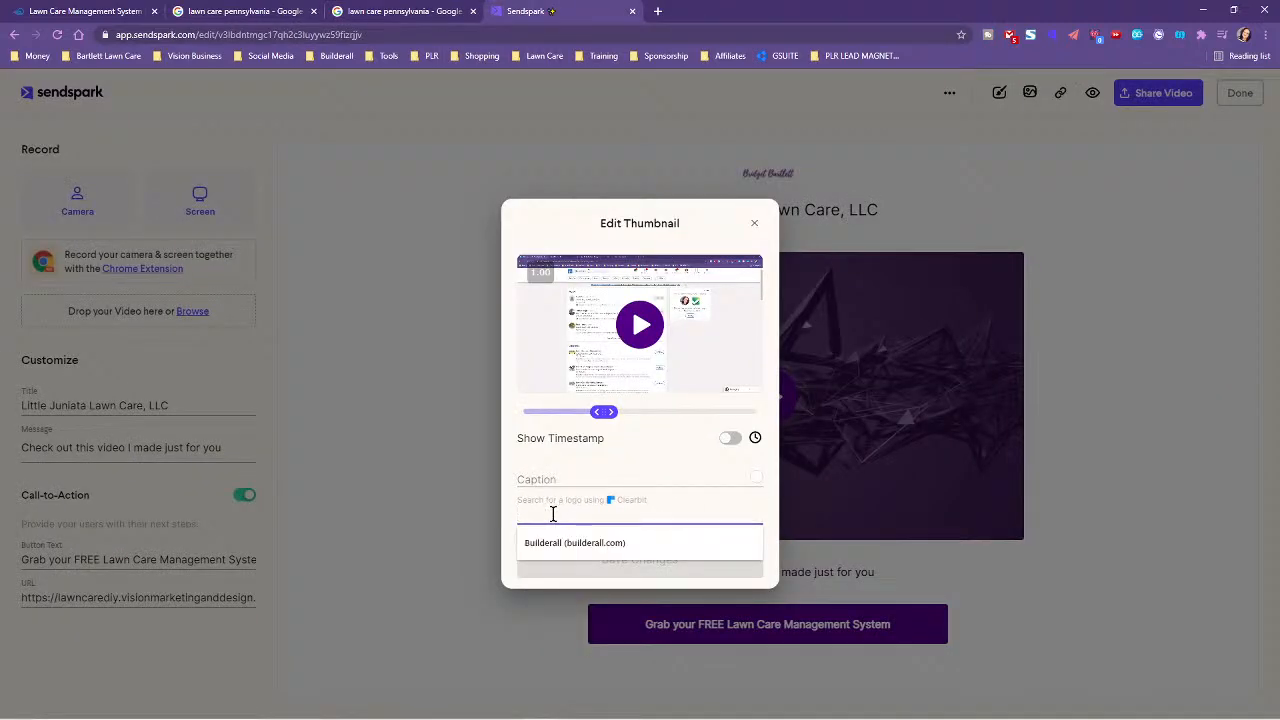
key("ctrl+v")
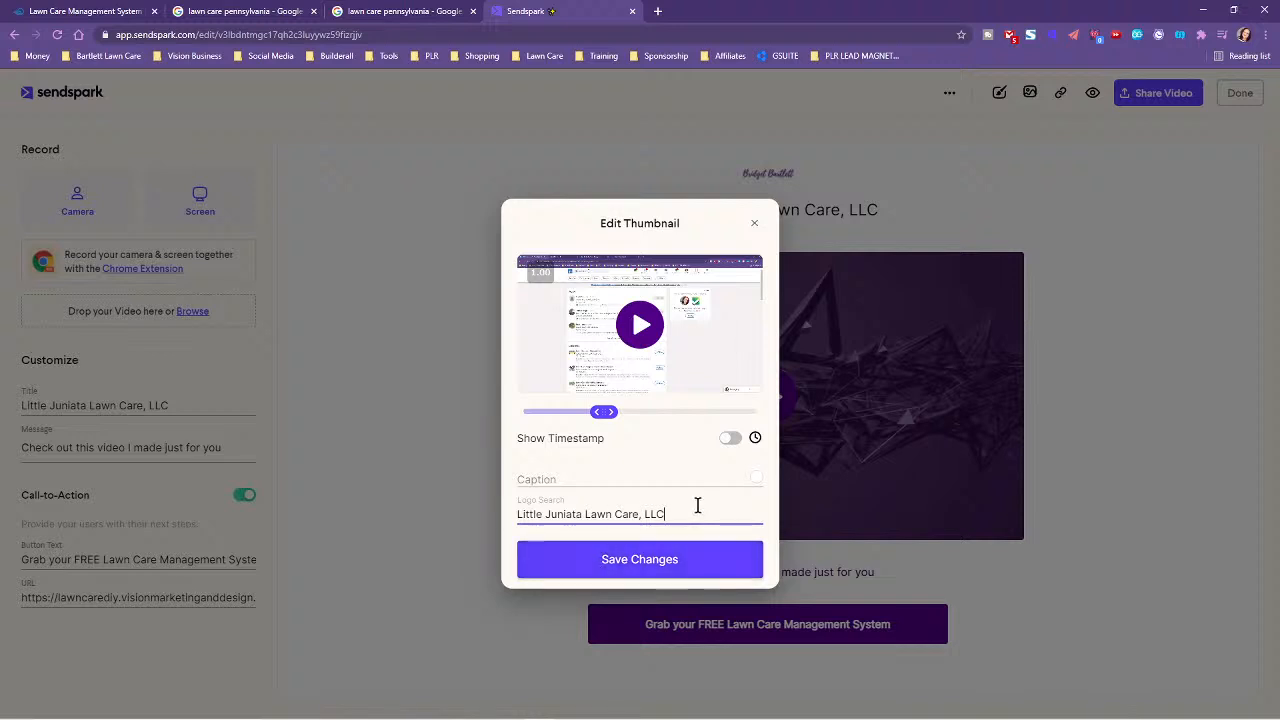
key("BackSpace")
key("BackSpace")
key("BackSpace")
key("BackSpace")
key("BackSpace")
key("BackSpace")
key("BackSpace")
key("BackSpace")
key("BackSpace")
key("BackSpace")
key("BackSpace")
key("BackSpace")
key("BackSpace")
key("BackSpace")
key("BackSpace")
key("BackSpace")
key("BackSpace")
key("BackSpace")
key("BackSpace")
key("BackSpace")
key("BackSpace")
key("BackSpace")
key("BackSpace")
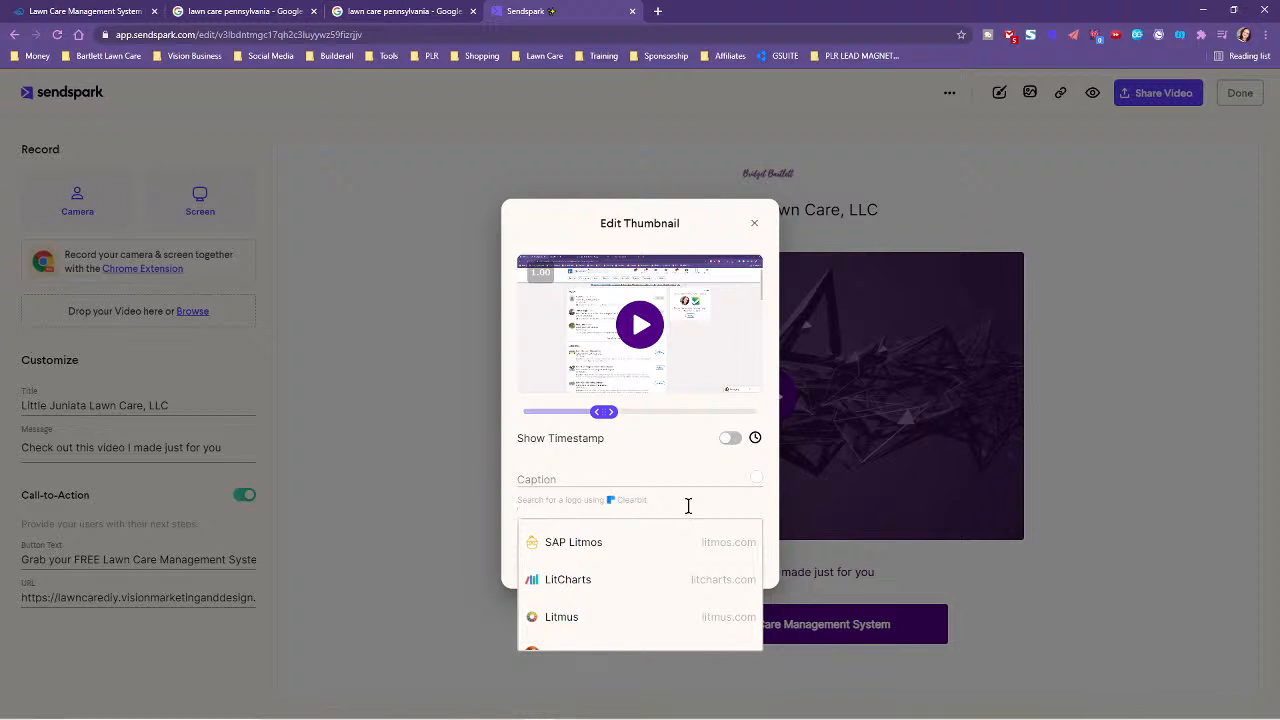
type("Visio")
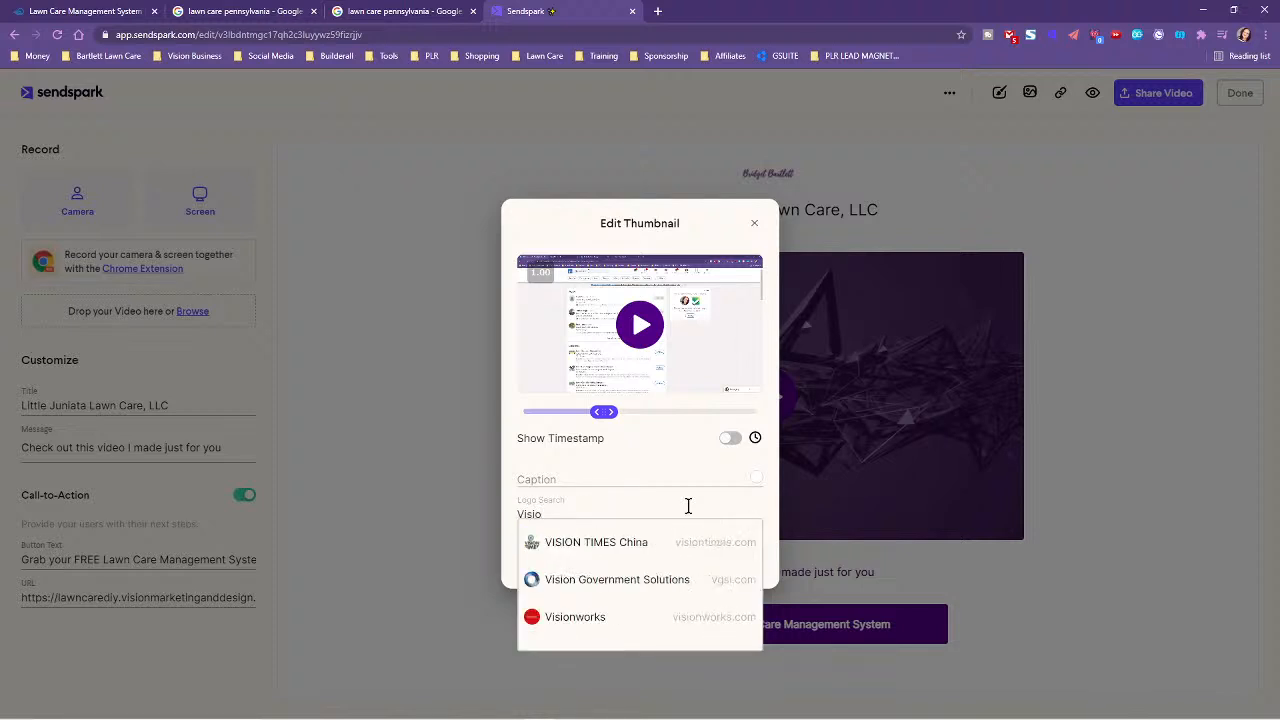
type("n Markeet")
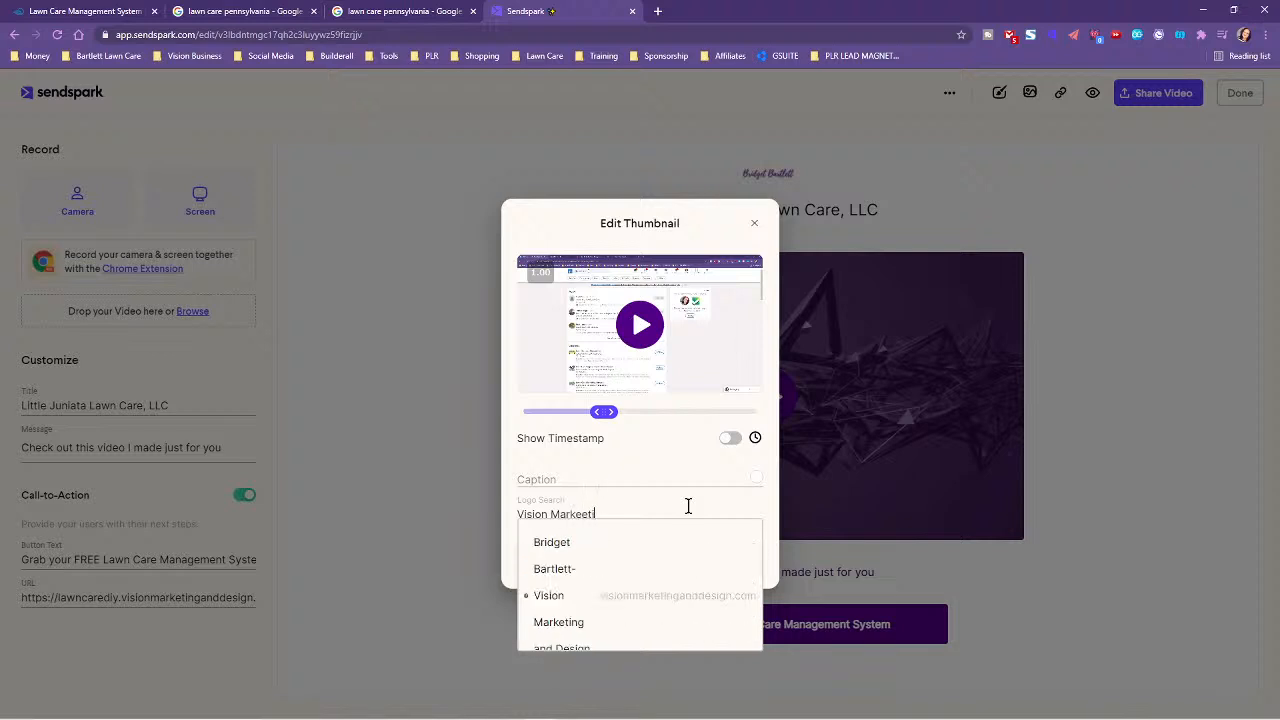
key("BackSpace")
key("BackSpace")
key("BackSpace")
type("ting a")
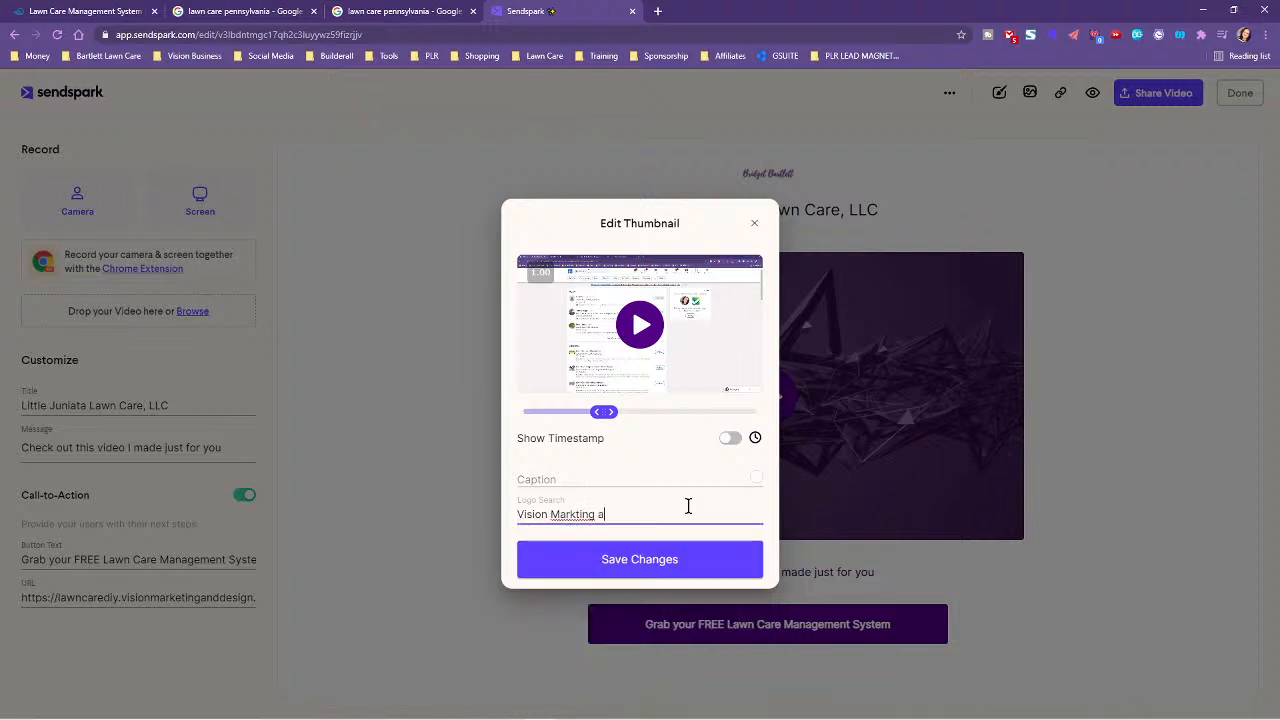
key("BackSpace")
key("BackSpace")
key("BackSpace")
key("BackSpace")
key("BackSpace")
key("BackSpace")
type("e")
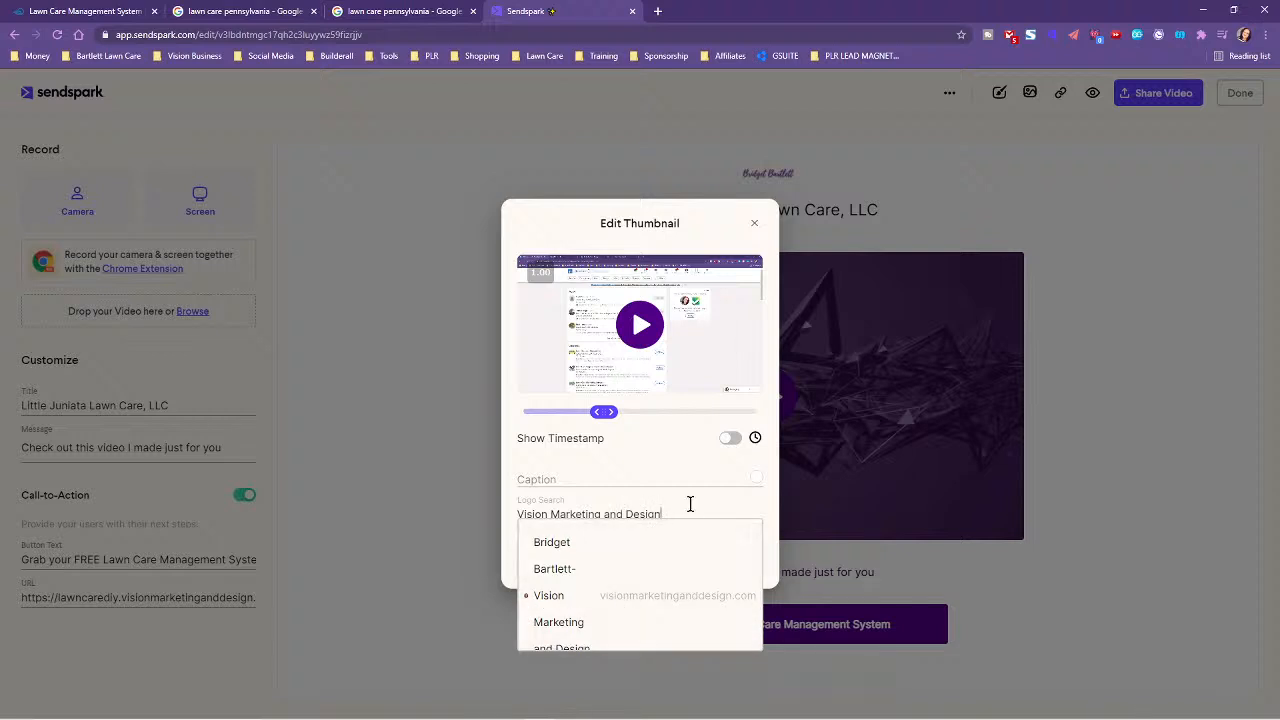
left_click(682, 597)
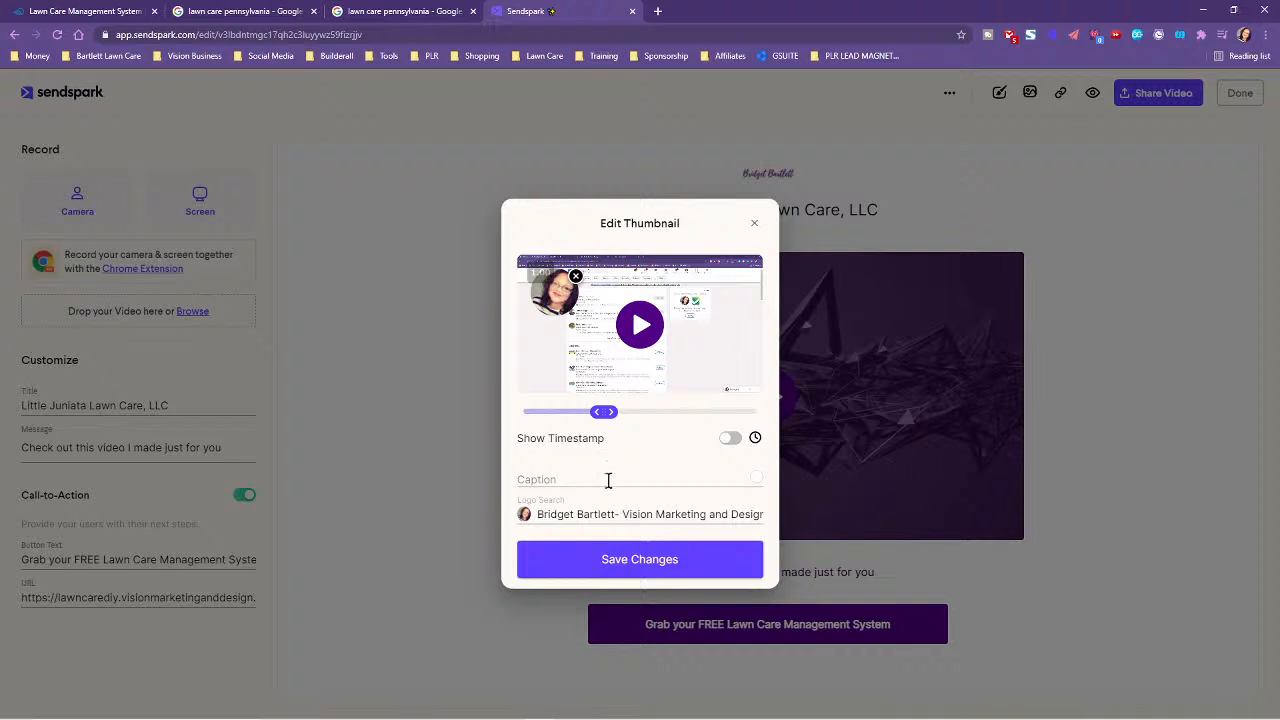
- Replace the thumbnail logo with Builderall (builderall.com) via the logo search
left_click(543, 515)
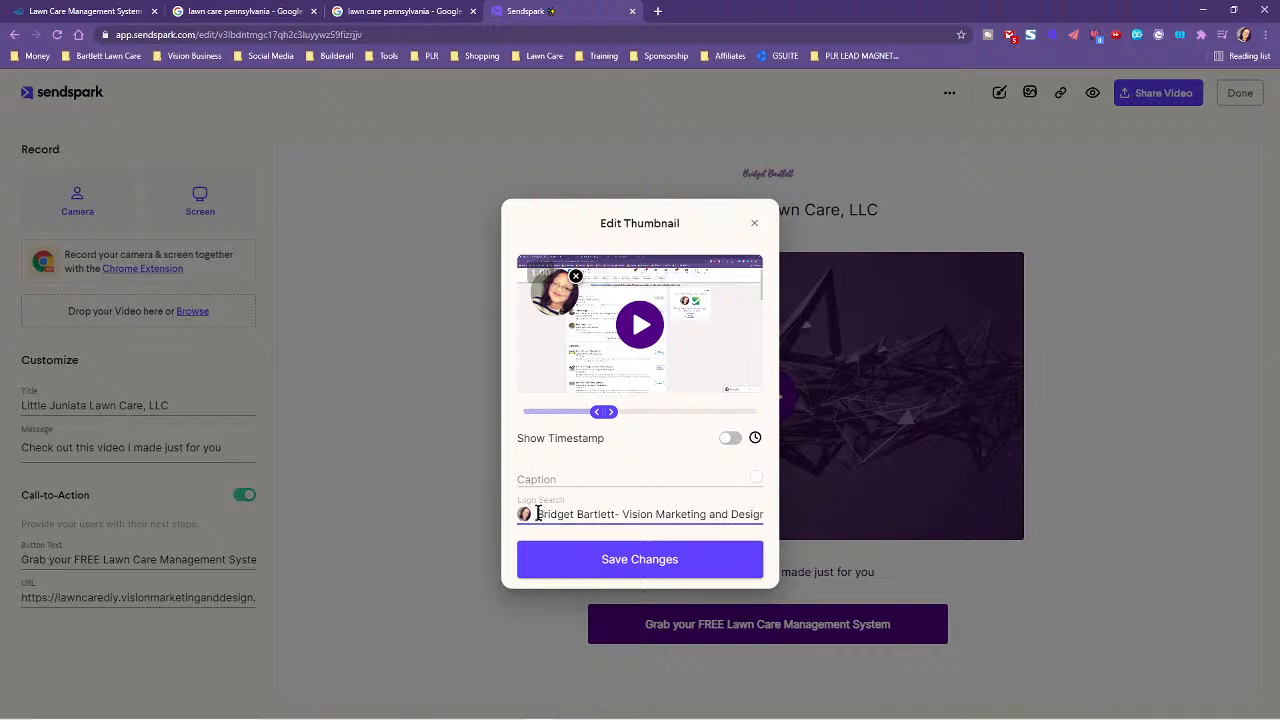
left_click_drag(538, 514, 784, 509)
key("BackSpace")
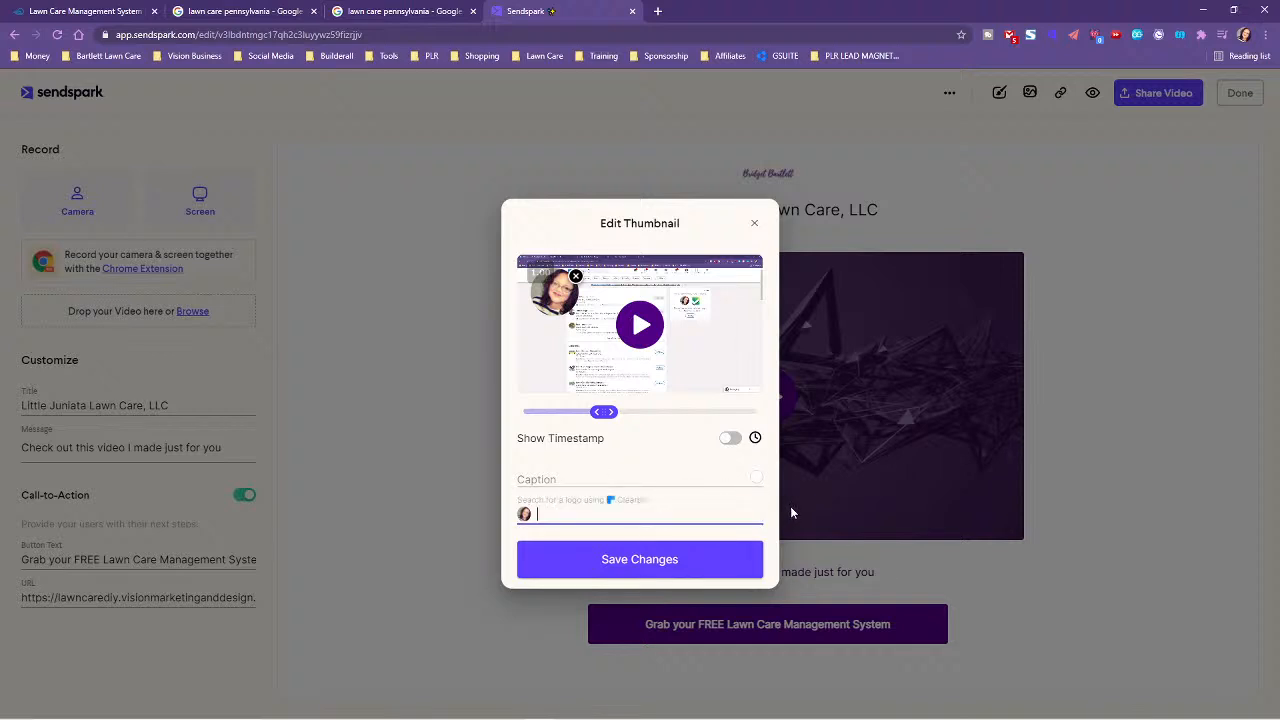
type("Builderall")
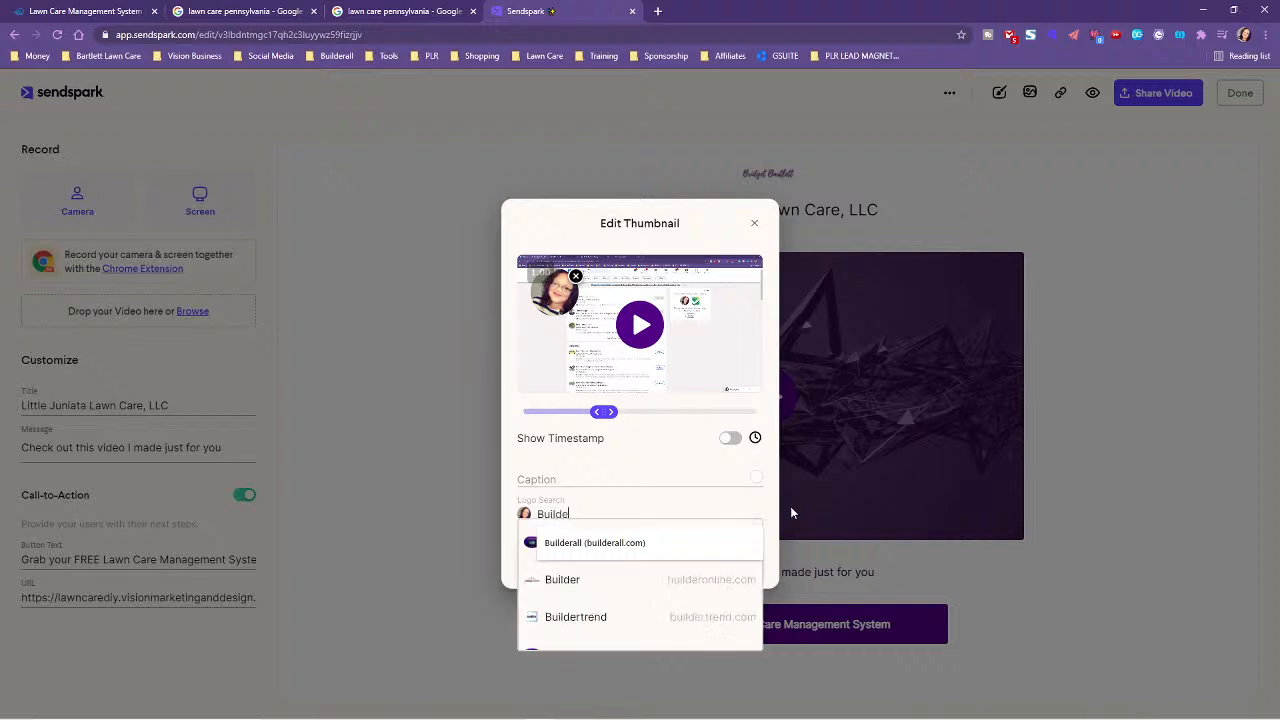
left_click(545, 542)
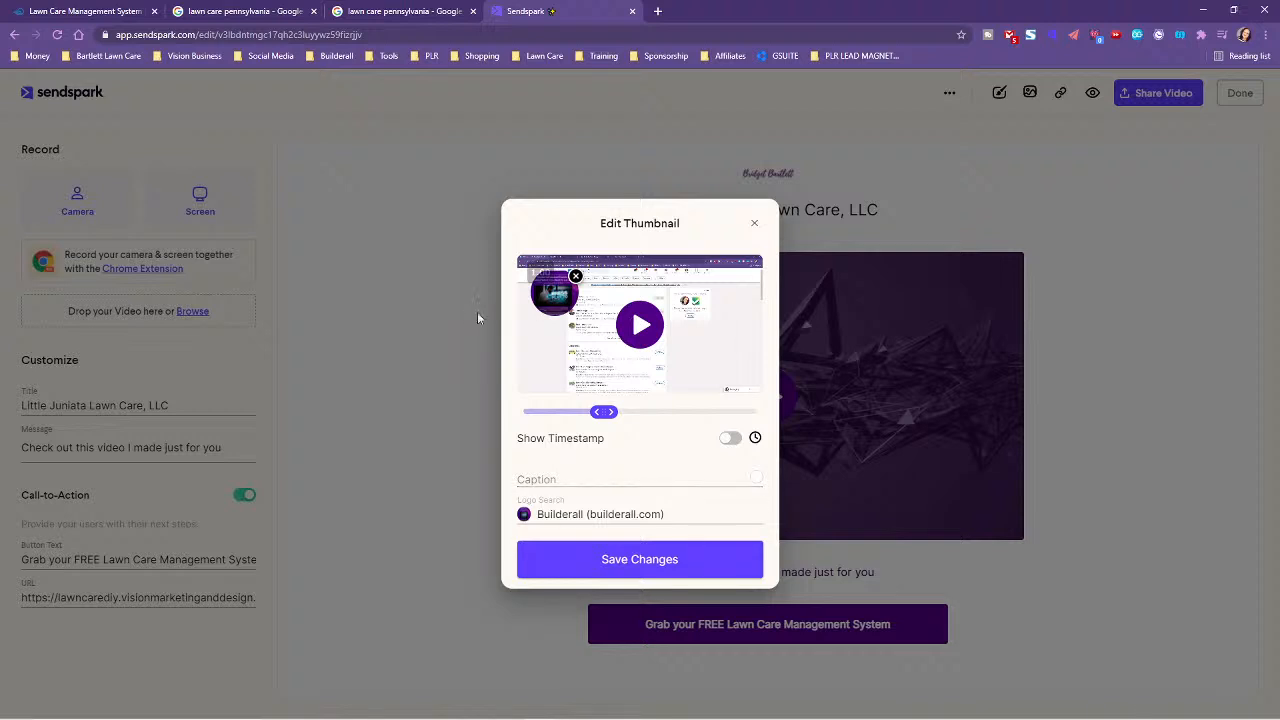
- Leave the thumbnail caption empty and turn on Show Timestamp for the 34:49 length
left_click(583, 473)
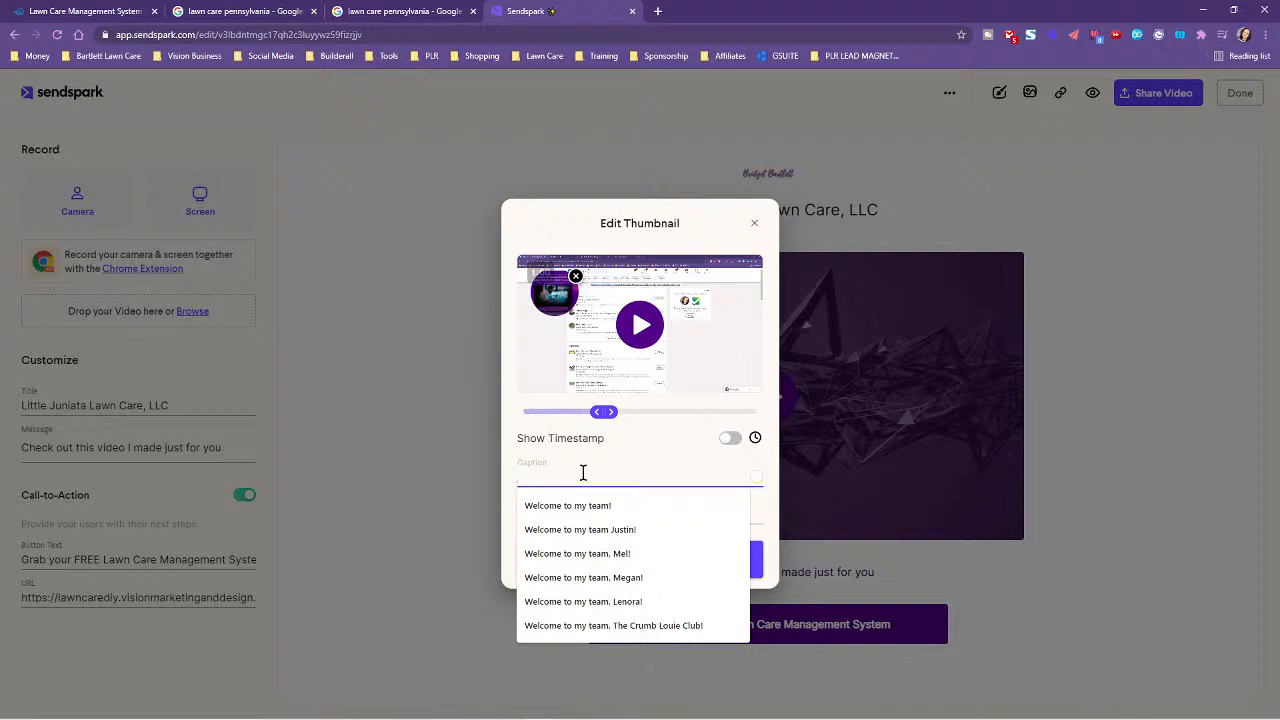
left_click(588, 451)
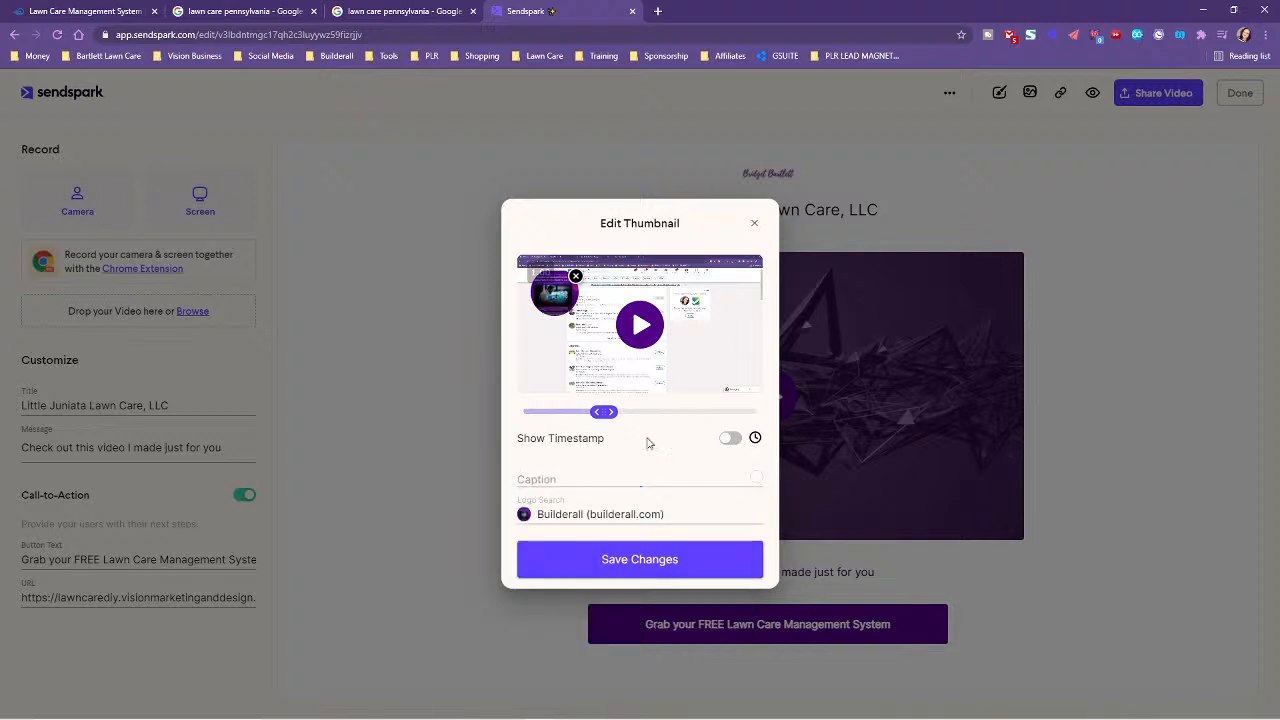
left_click(730, 438)
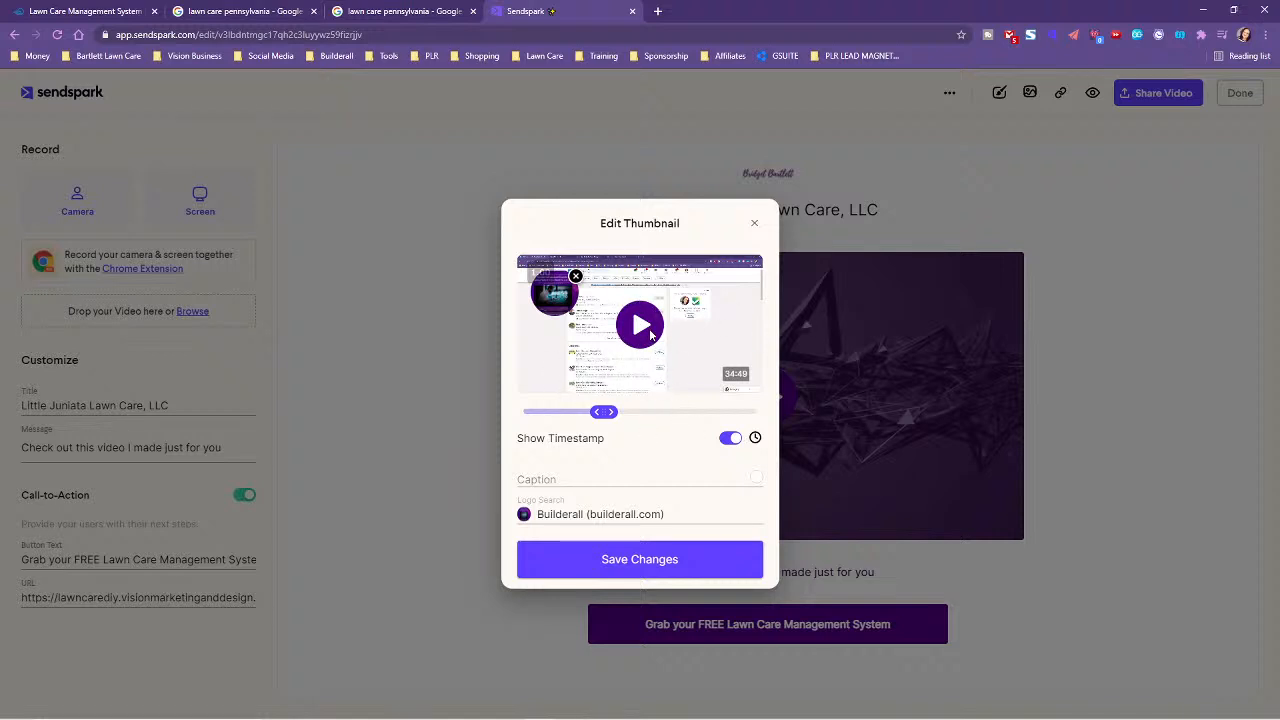
- Caption the thumbnail 'Here are some tips for you Little Juniata Lawn Care'
left_click(543, 478)
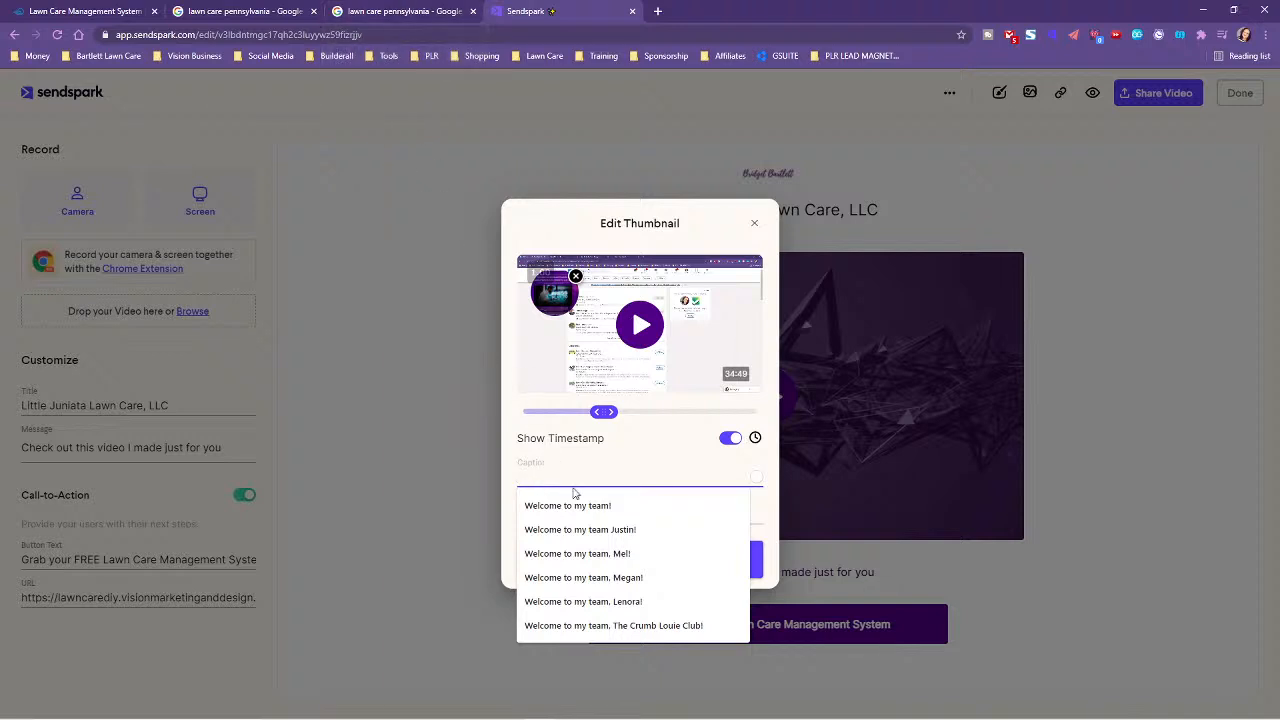
type("Little Juniata Lawn Care, LLC")
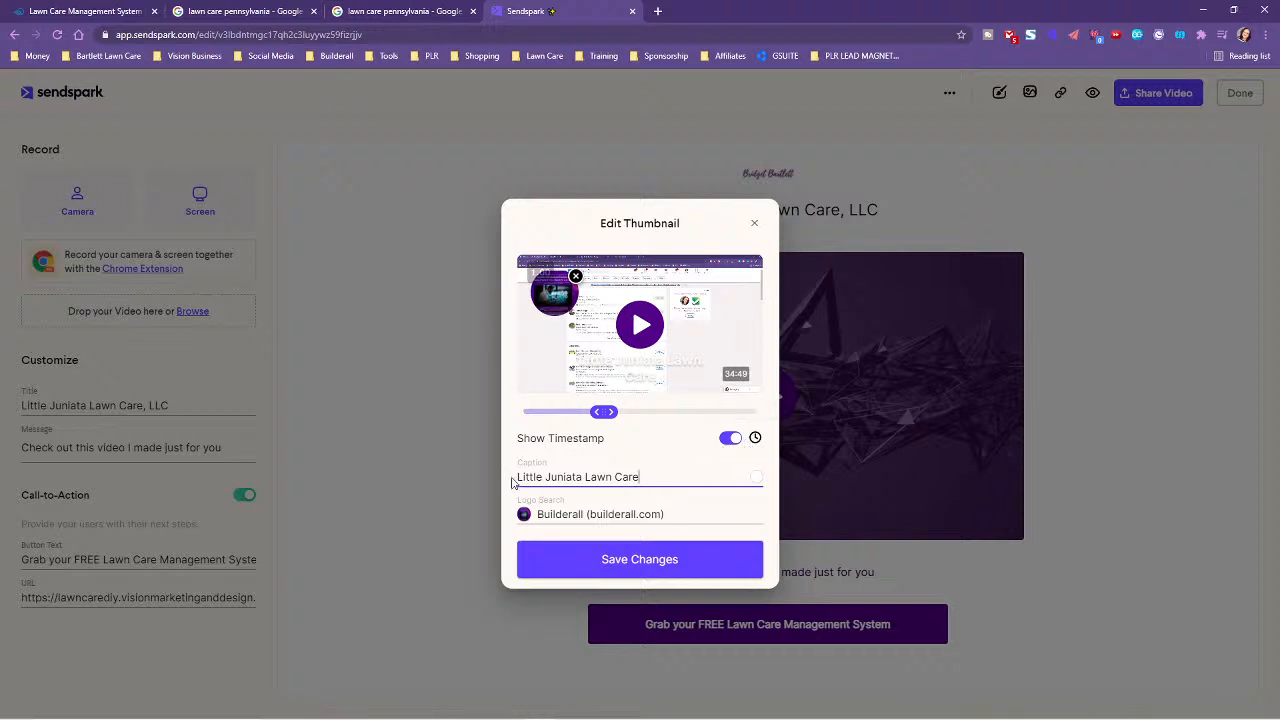
type("Here are some tips for you")
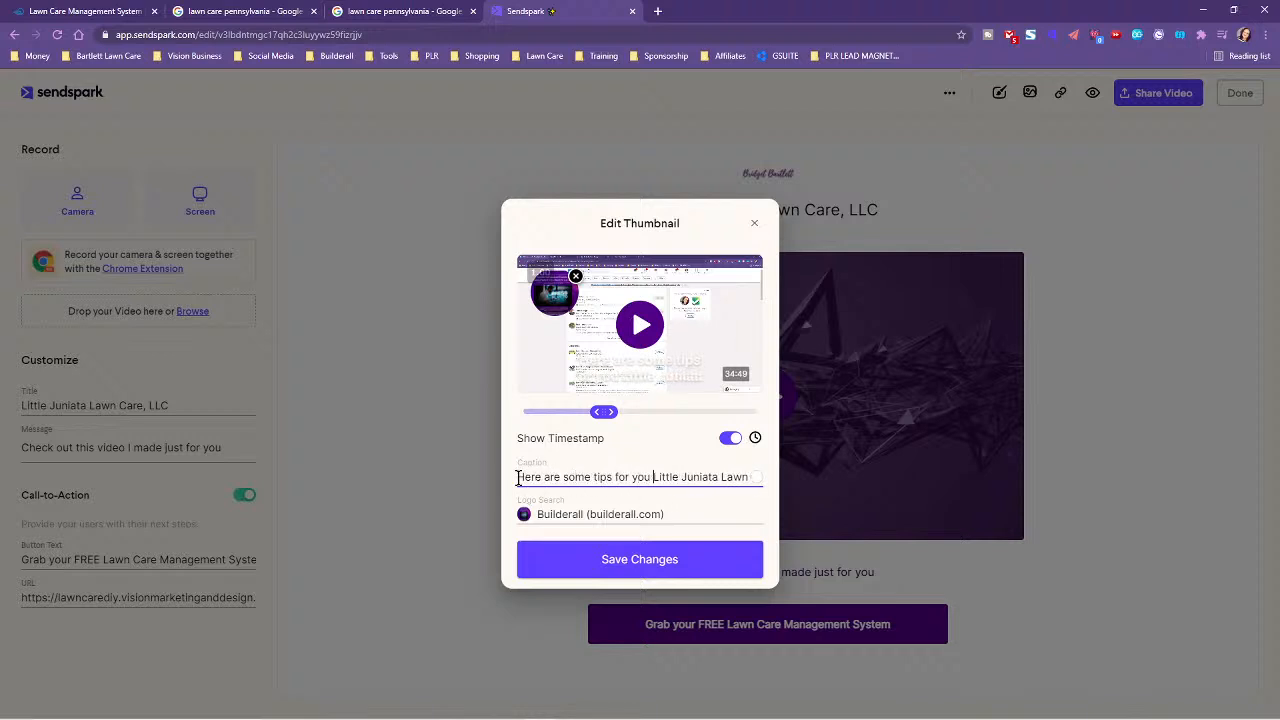
- Make the caption colour purple (#6619C3) and save the thumbnail changes
left_click(758, 478)
left_click(731, 348)
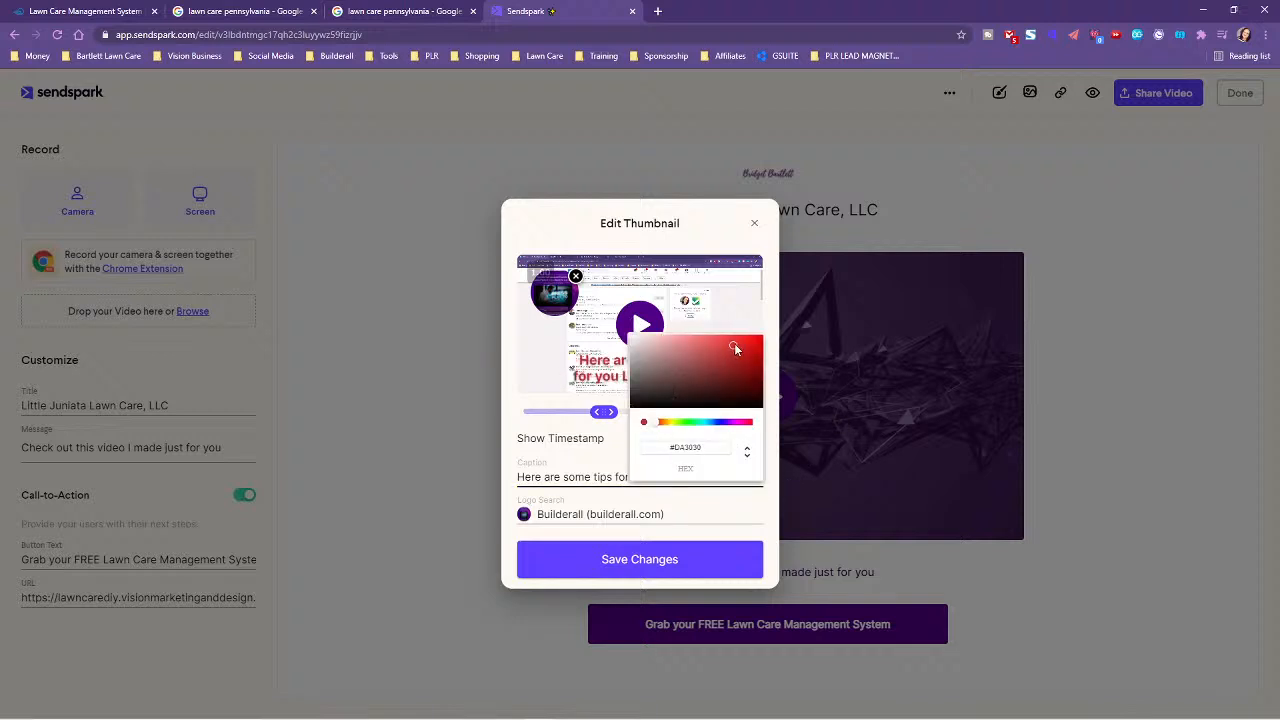
left_click_drag(738, 342, 751, 347)
left_click(729, 423)
left_click(750, 349)
left_click(747, 356)
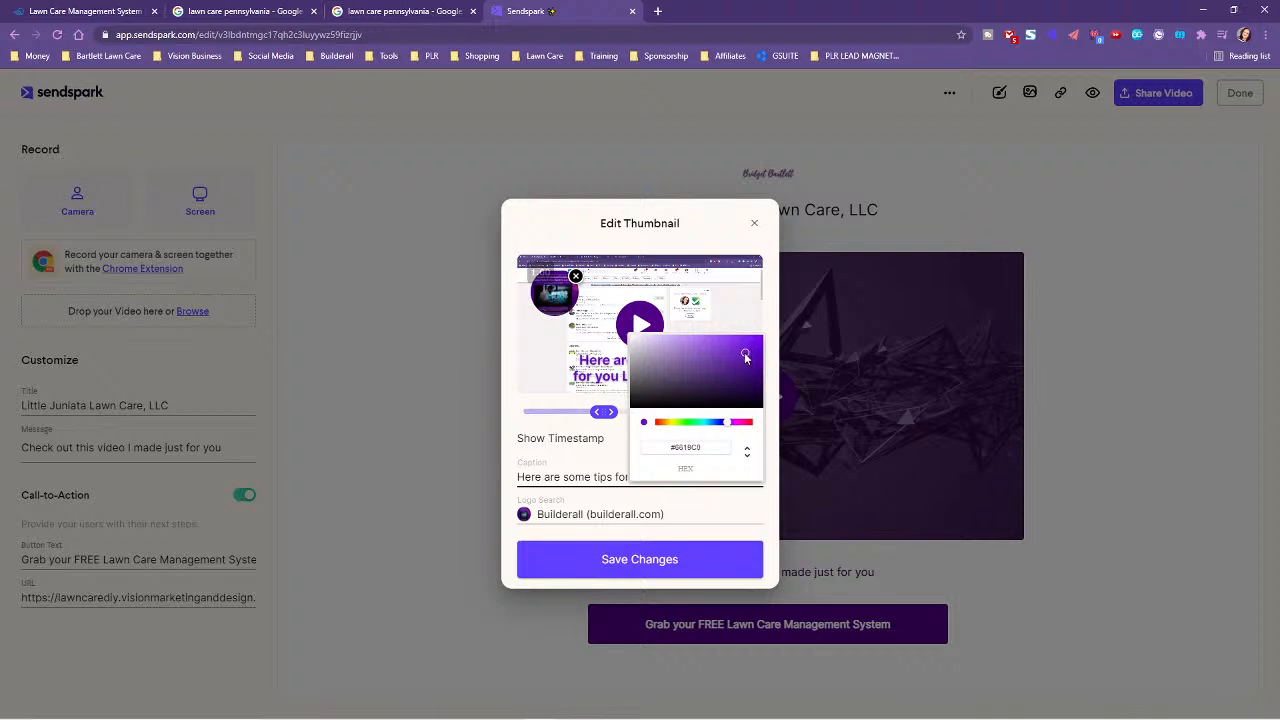
left_click(720, 516)
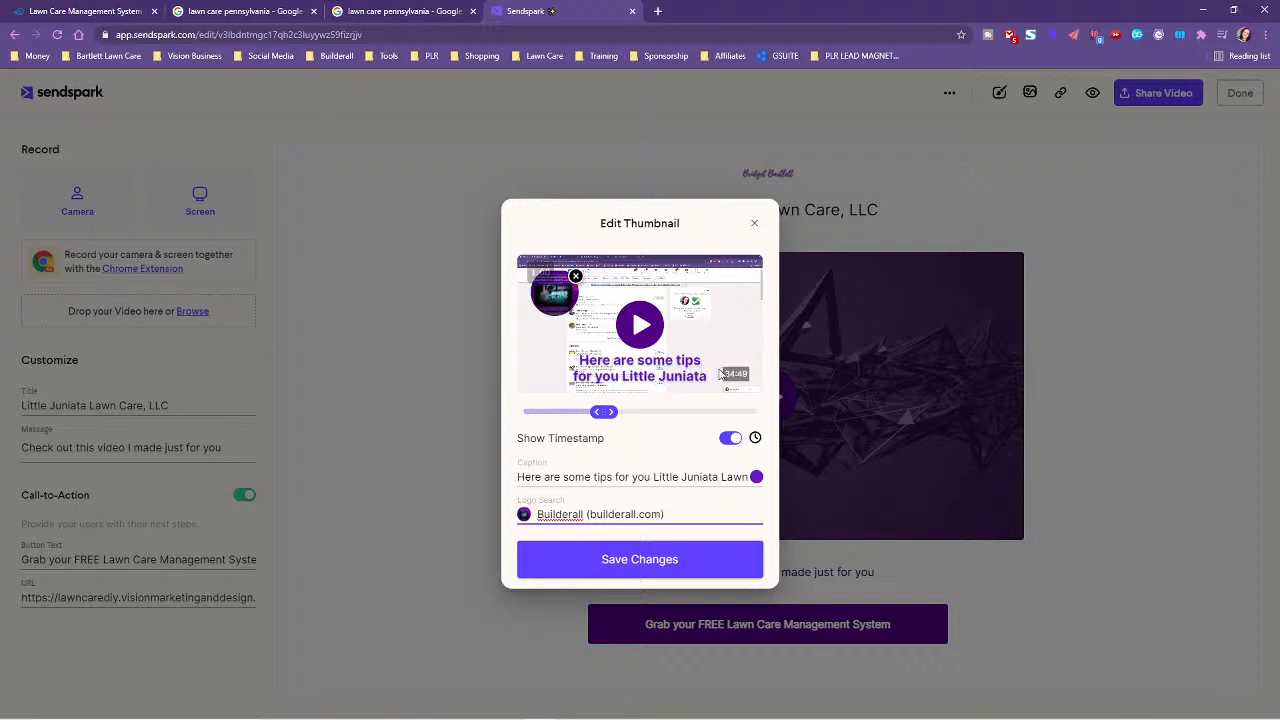
left_click(628, 563)
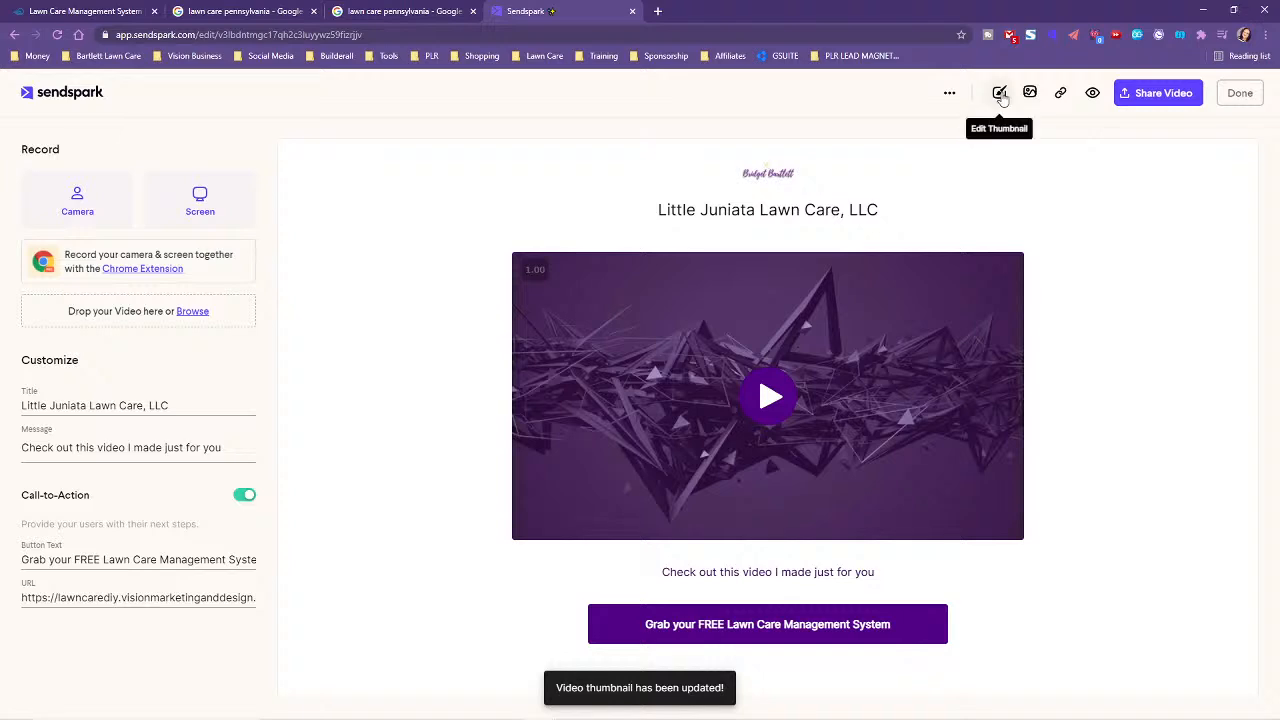
- Copy the video's share link from Share Video and open a new blank browser tab
left_click(999, 92)
left_click(1121, 216)
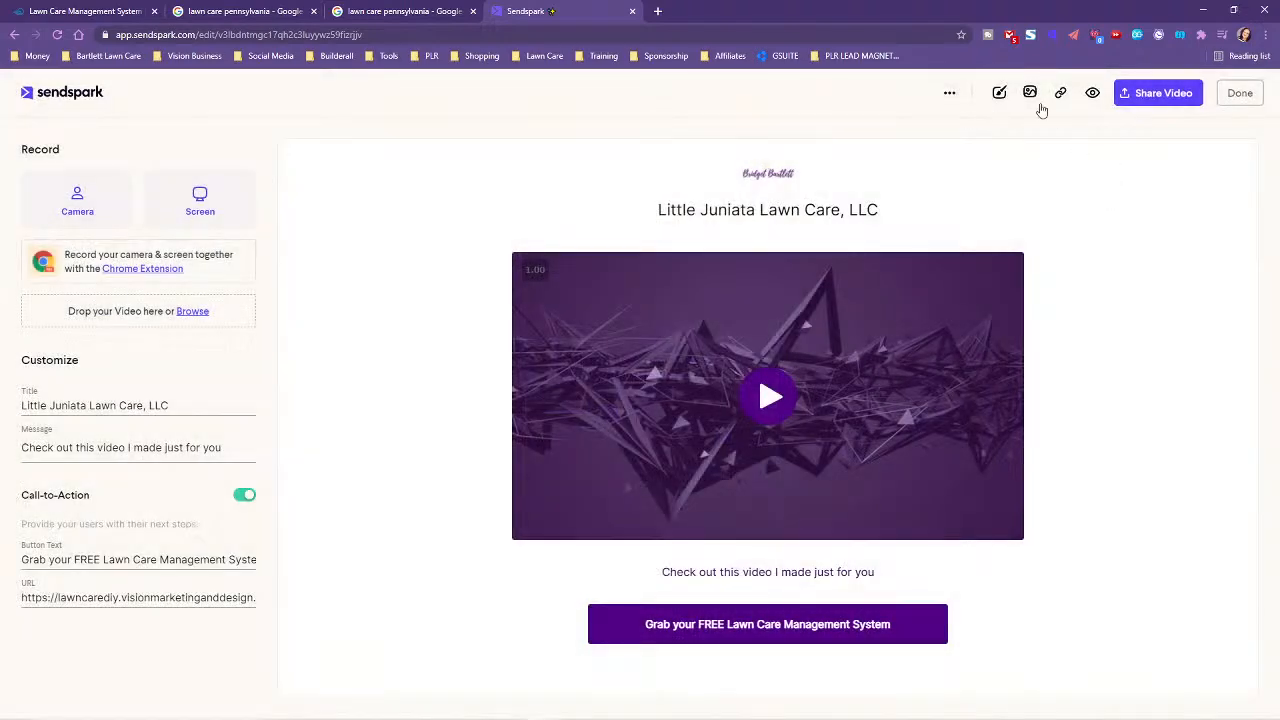
left_click(1160, 93)
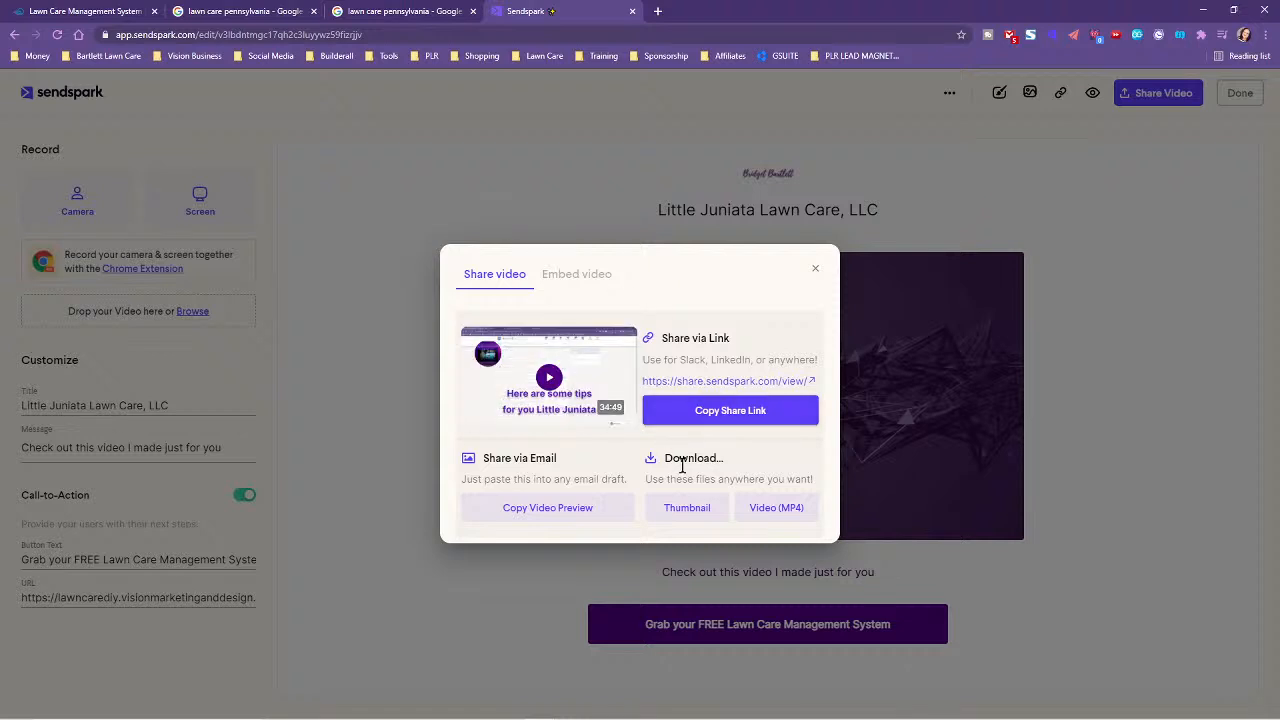
mouse_move(562, 381)
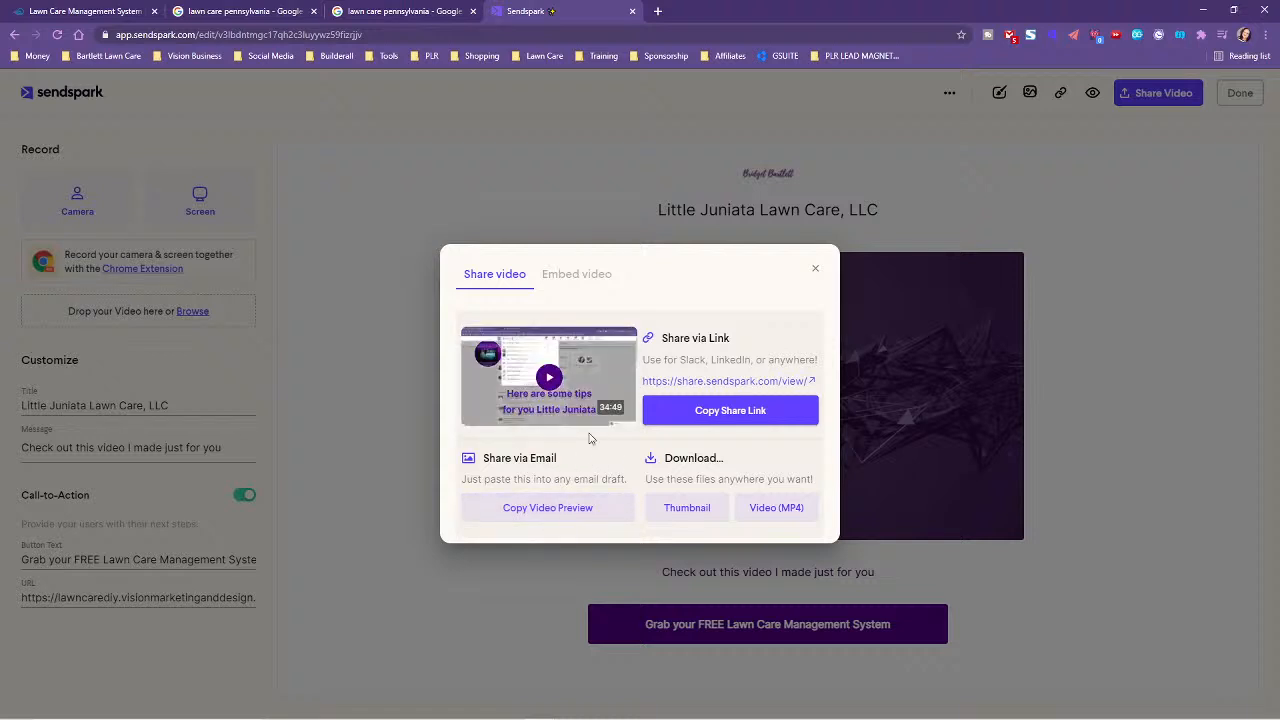
mouse_move(567, 422)
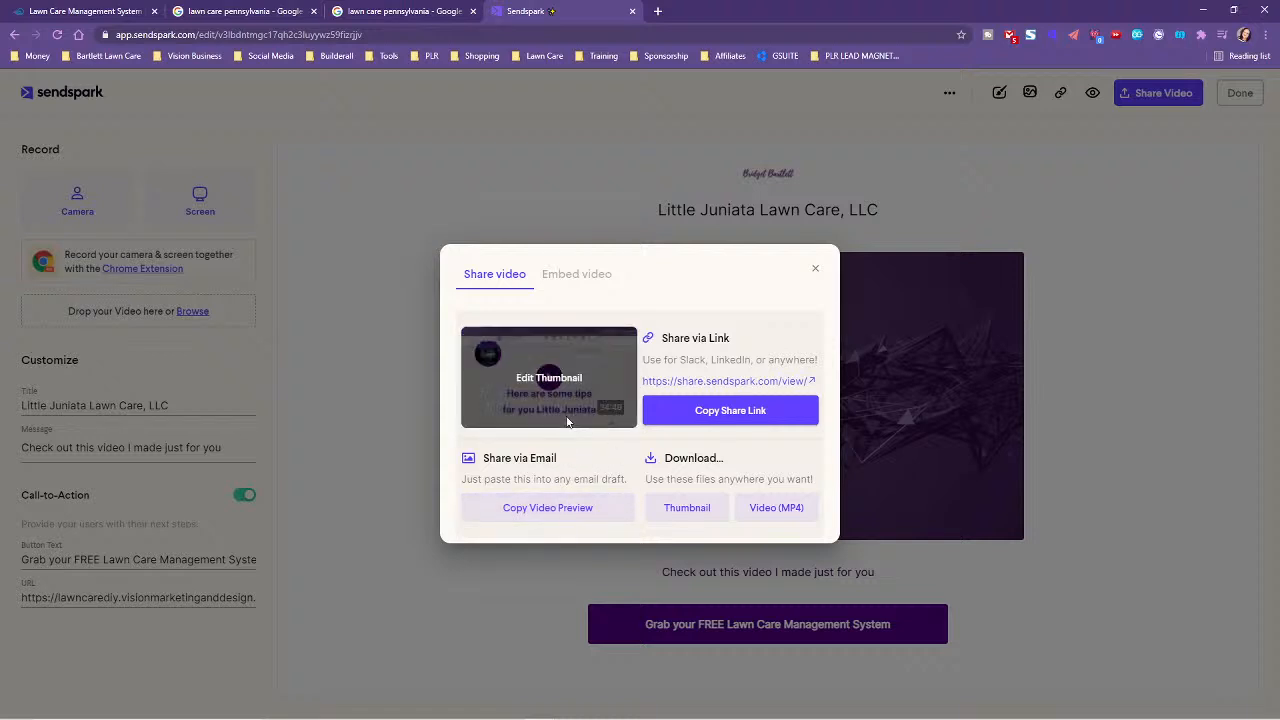
left_click(745, 414)
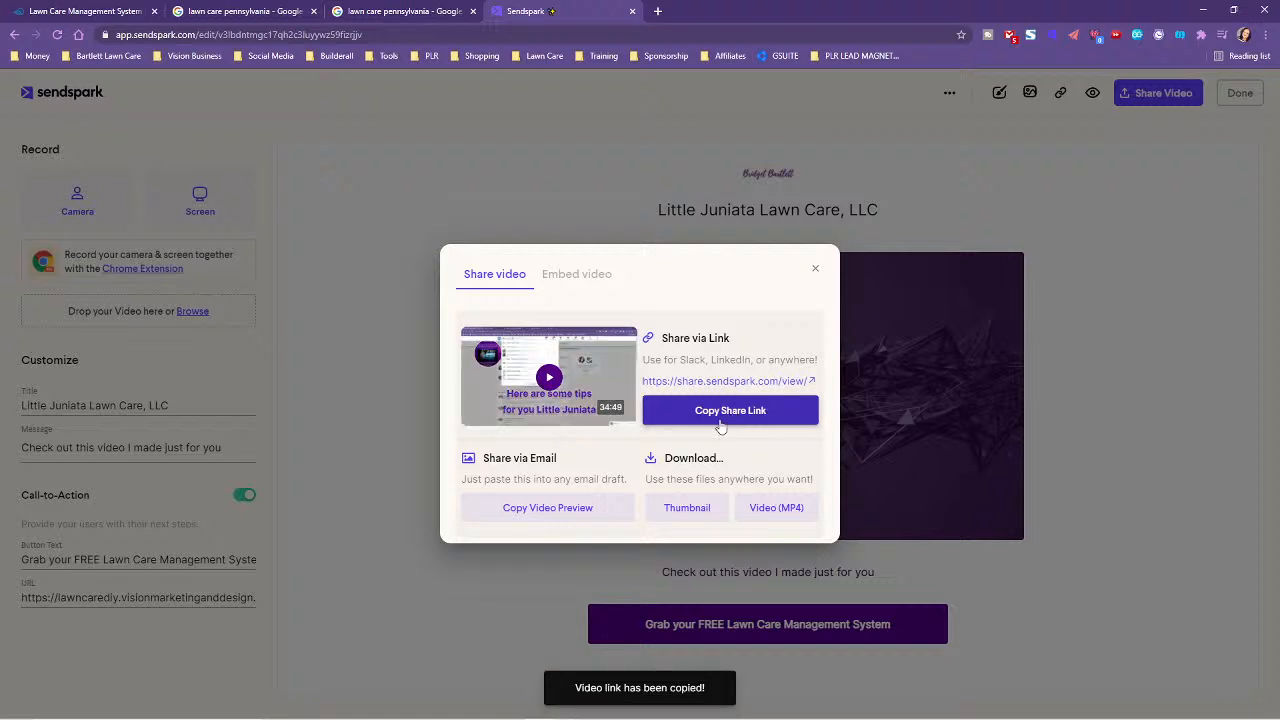
left_click(657, 11)
left_click(662, 34)
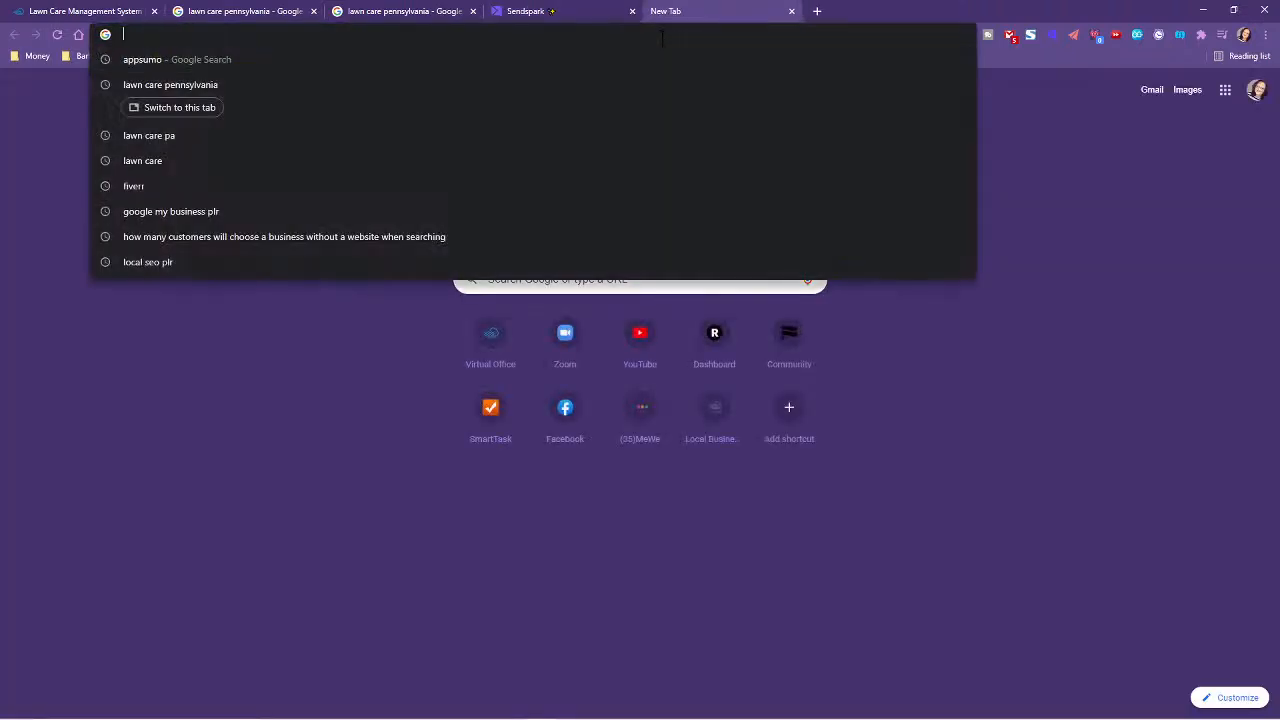
- Load the shared video page from the link and check where its call-to-action button leads
key("ctrl+v")
key("Return")
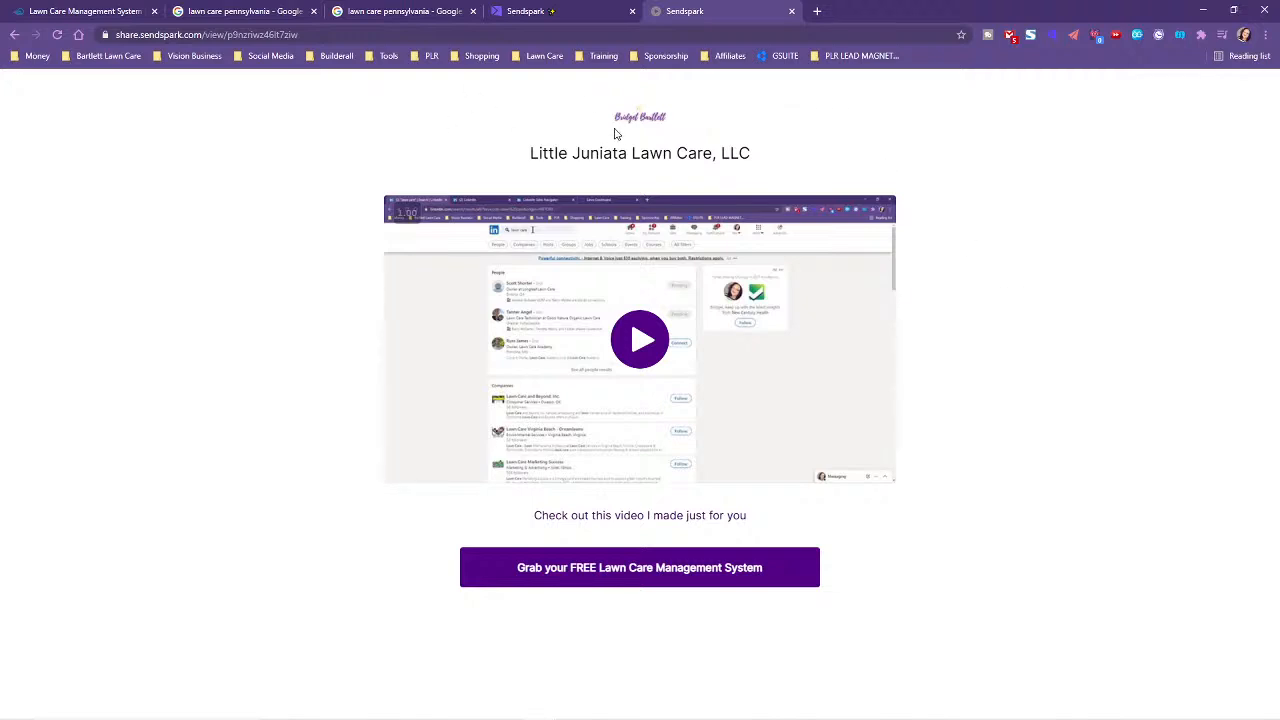
left_click(626, 571)
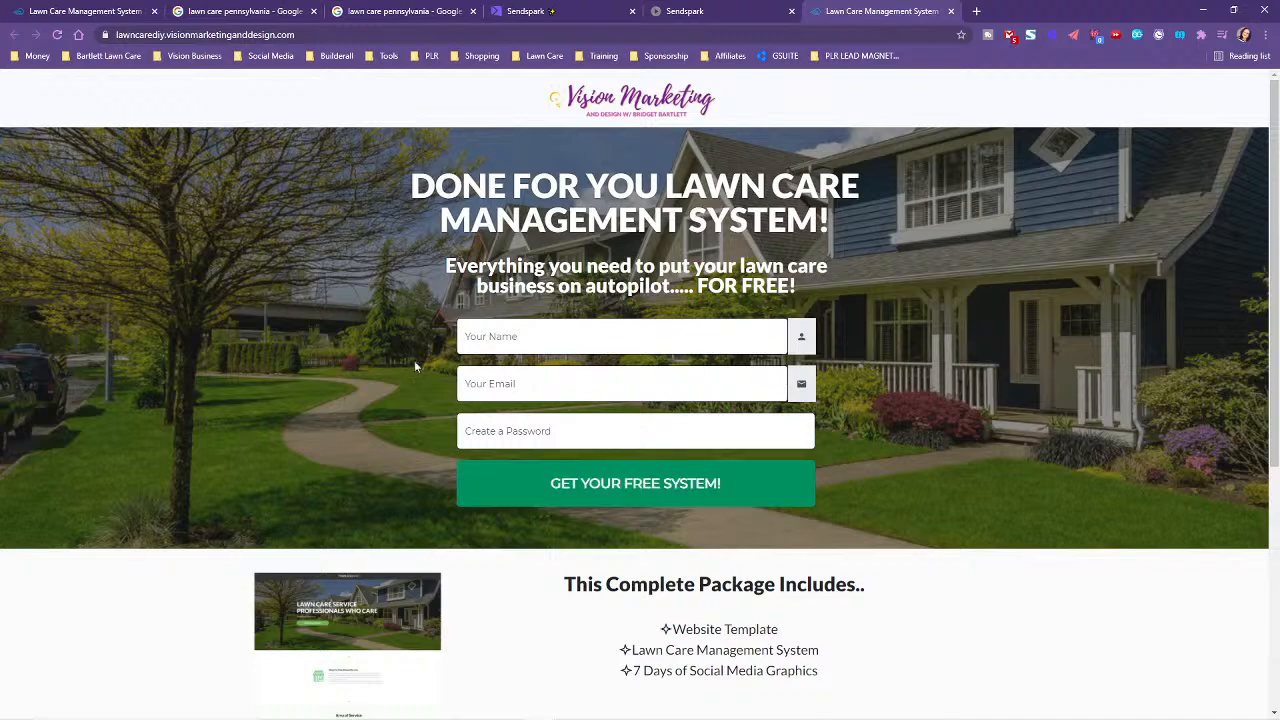
scroll(877, 557, "down", 3)
scroll(603, 283, "up", 3)
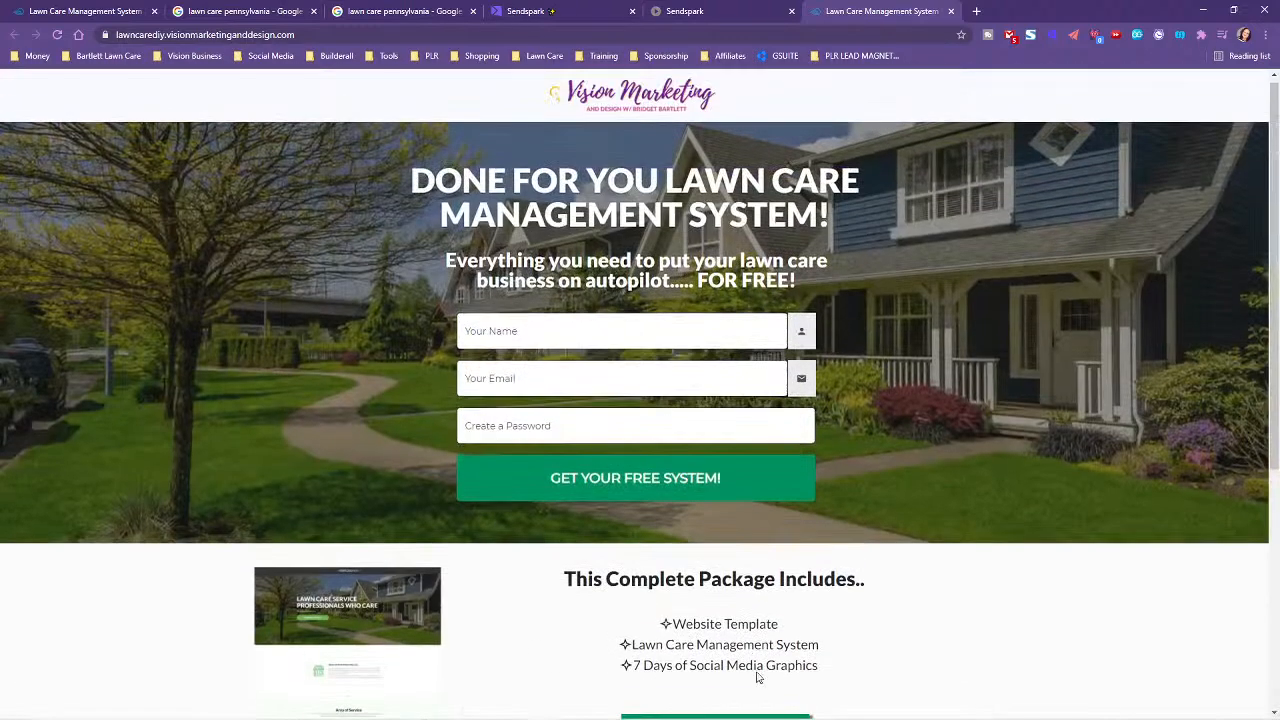
- Close the landing page and copy the video preview in the Sendspark editor
left_click(951, 11)
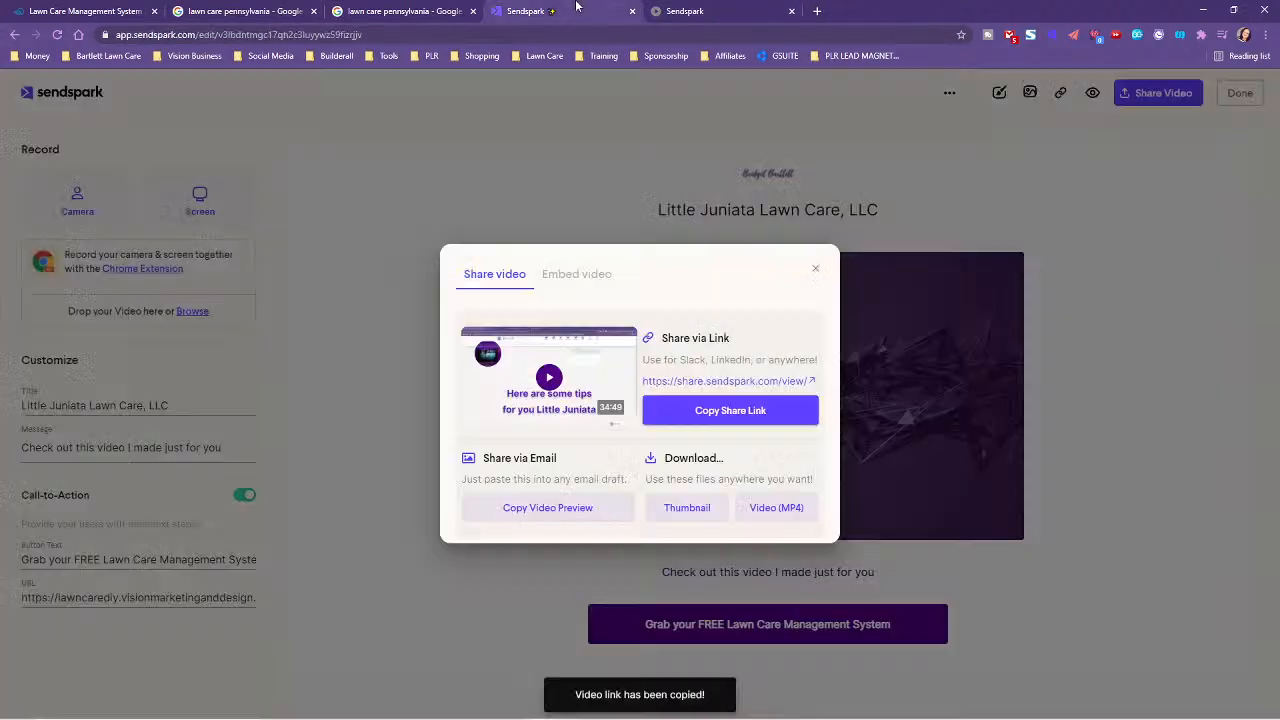
left_click(598, 10)
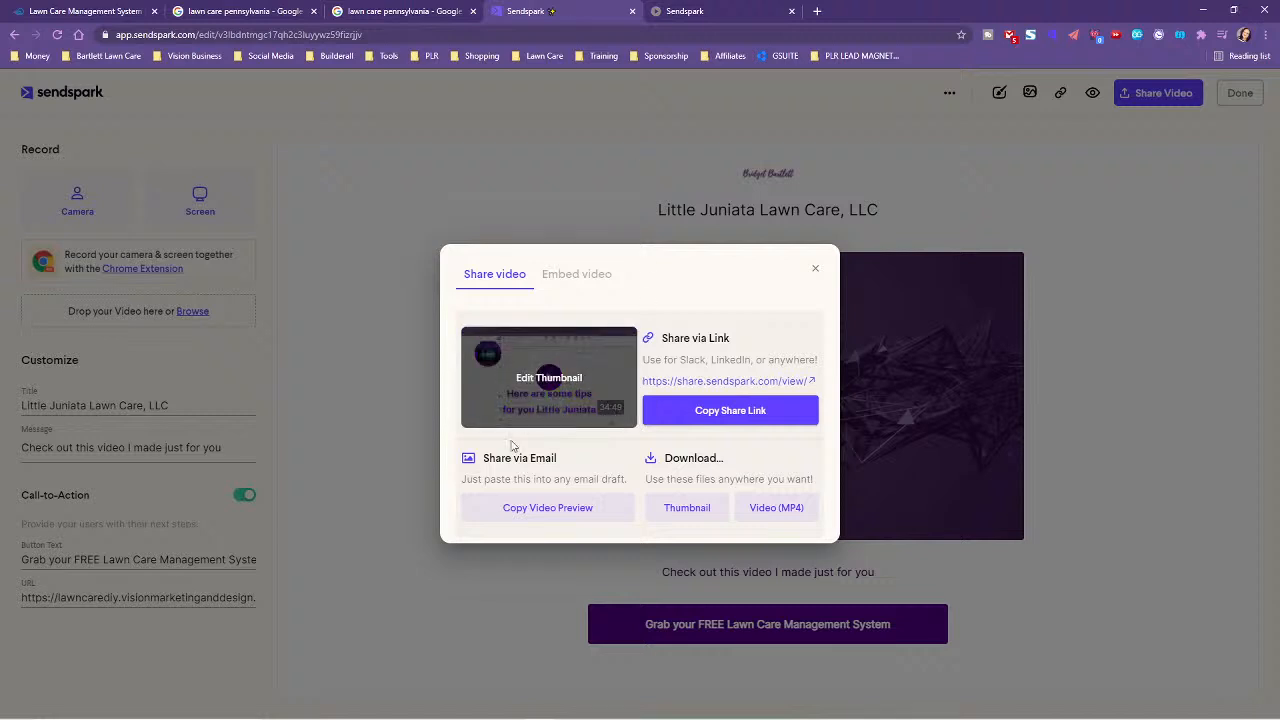
left_click(533, 508)
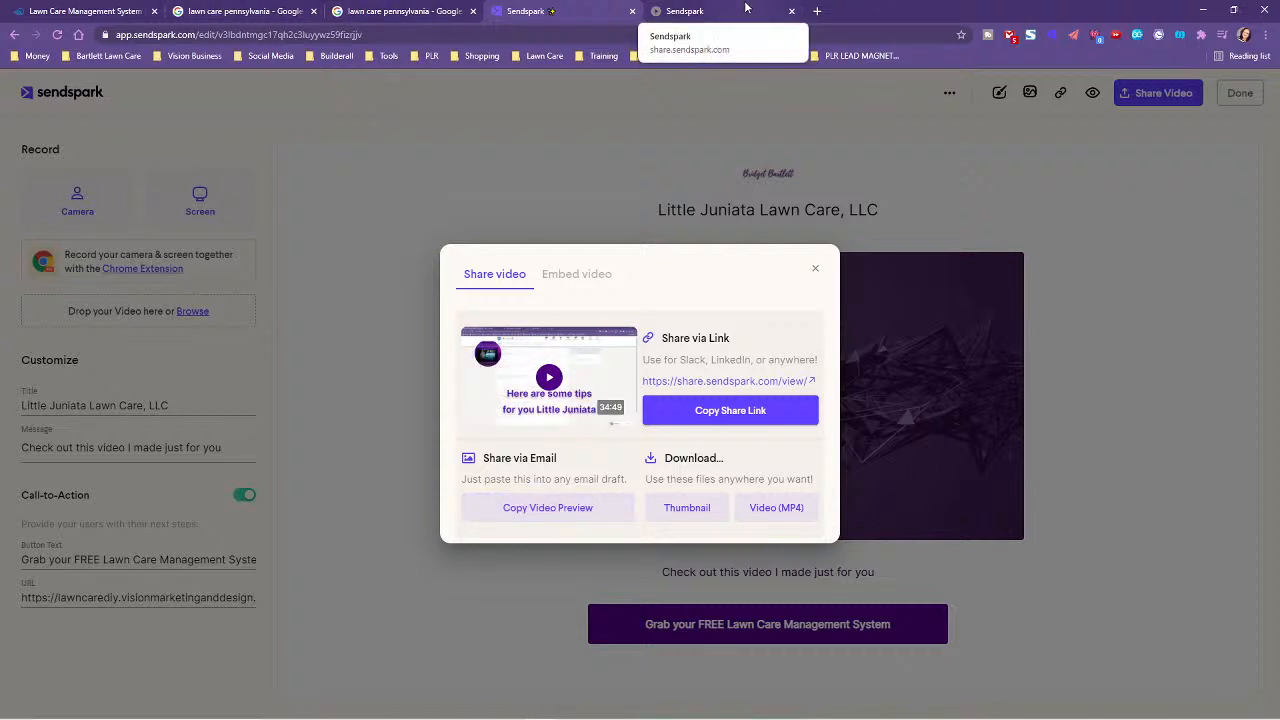
- Open Gmail on the business account and compose a message from the consulting address
left_click(817, 11)
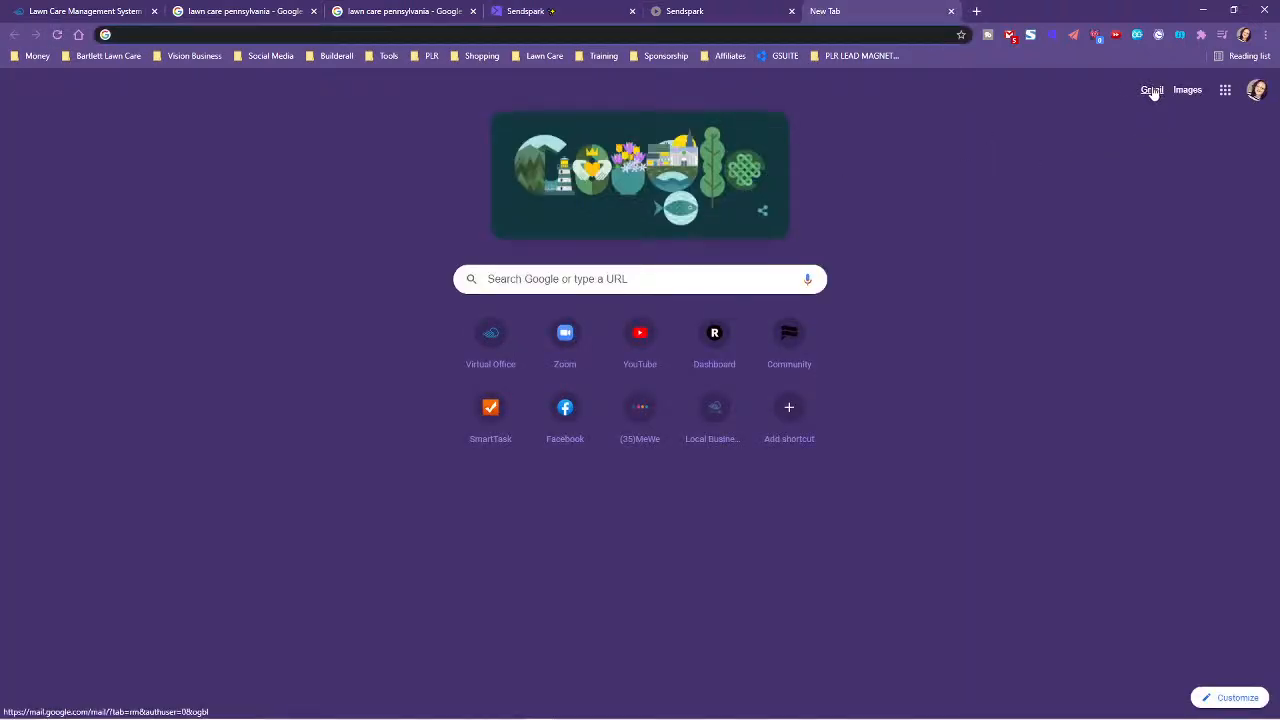
left_click(1223, 92)
left_click(1256, 90)
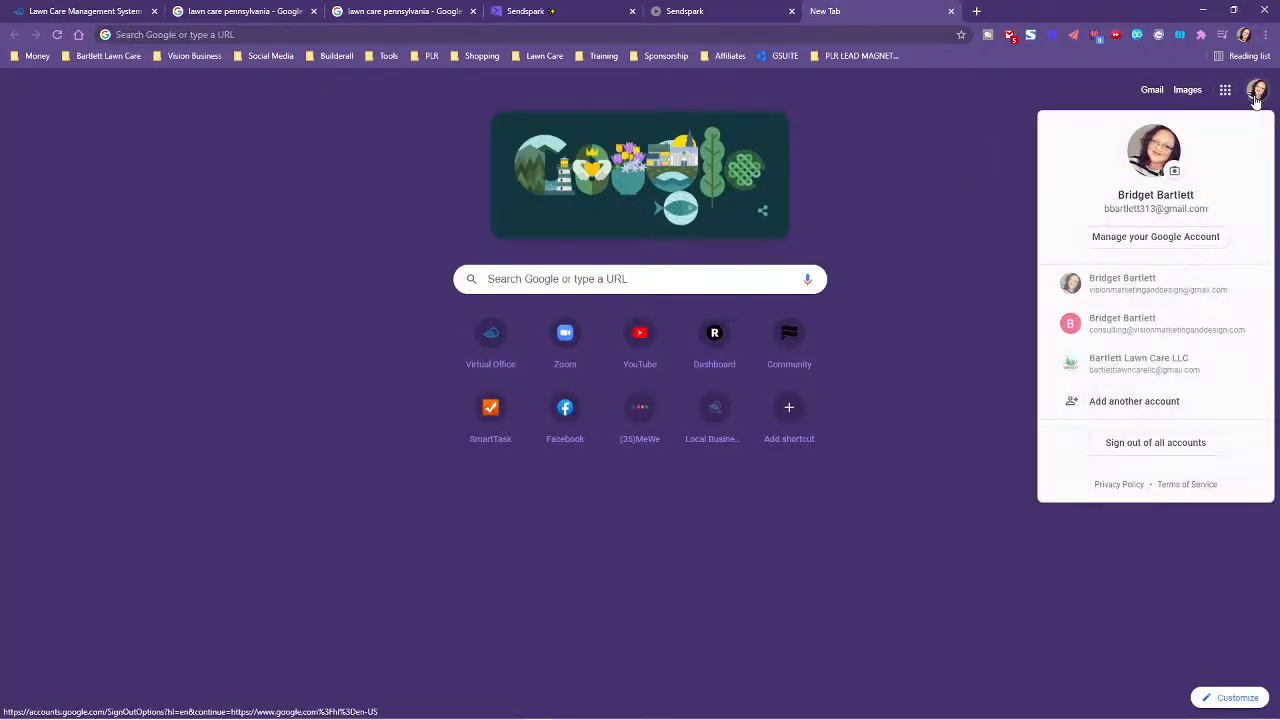
left_click(1137, 287)
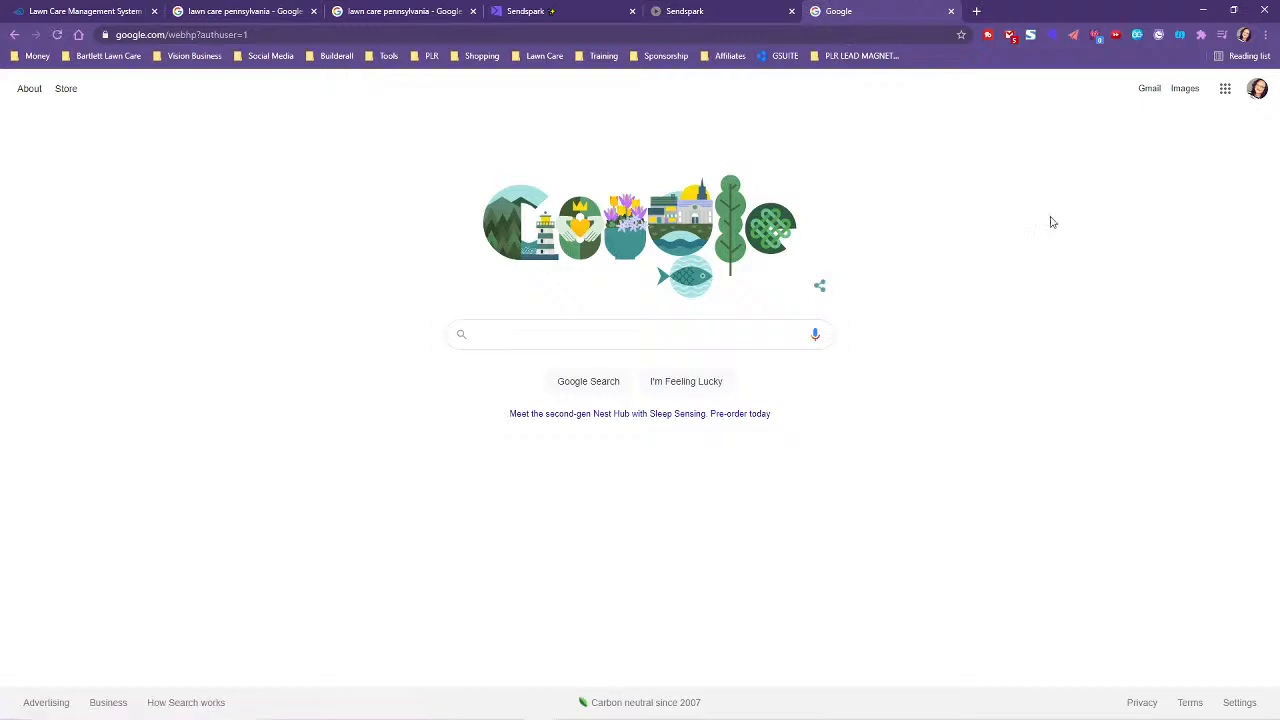
left_click(1147, 92)
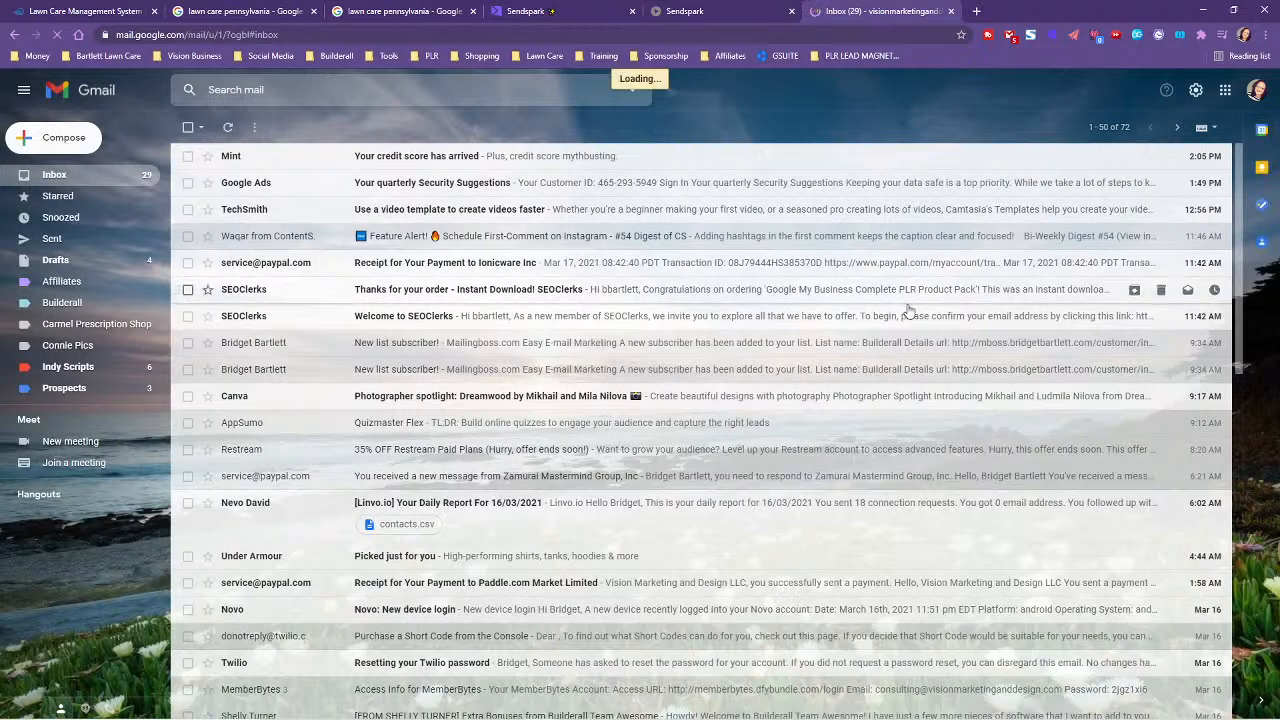
left_click(66, 143)
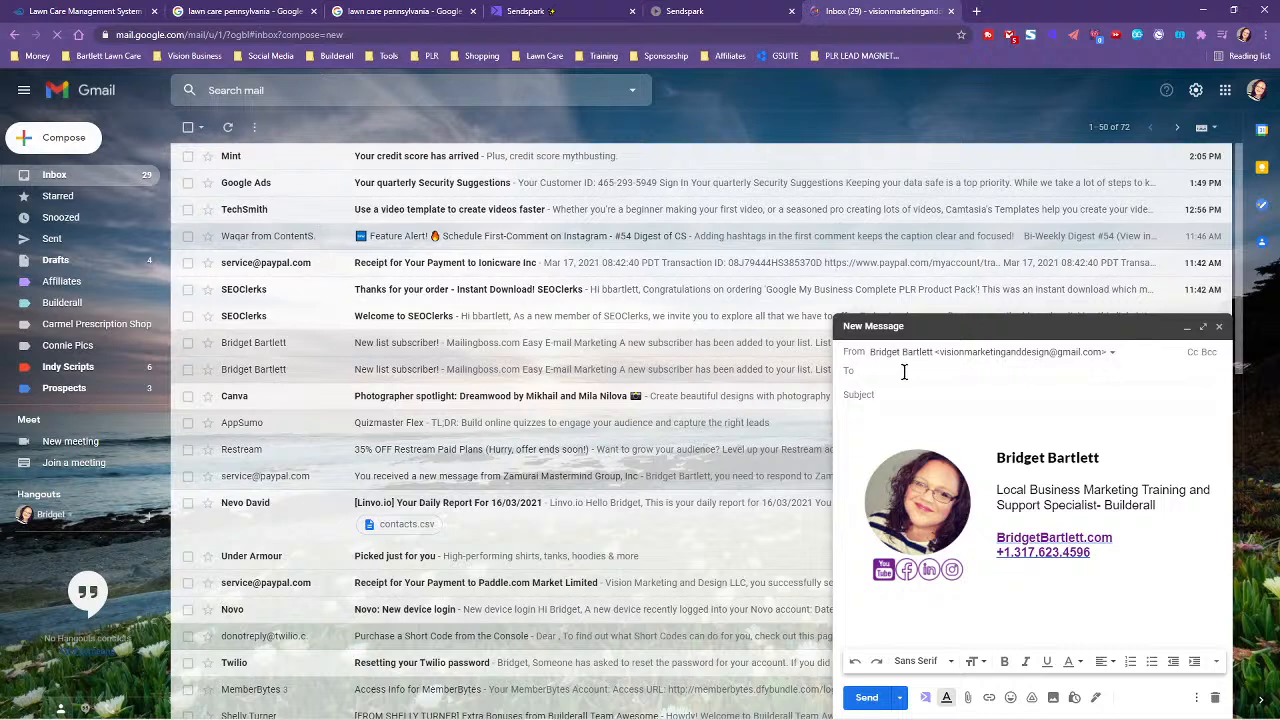
left_click(1058, 360)
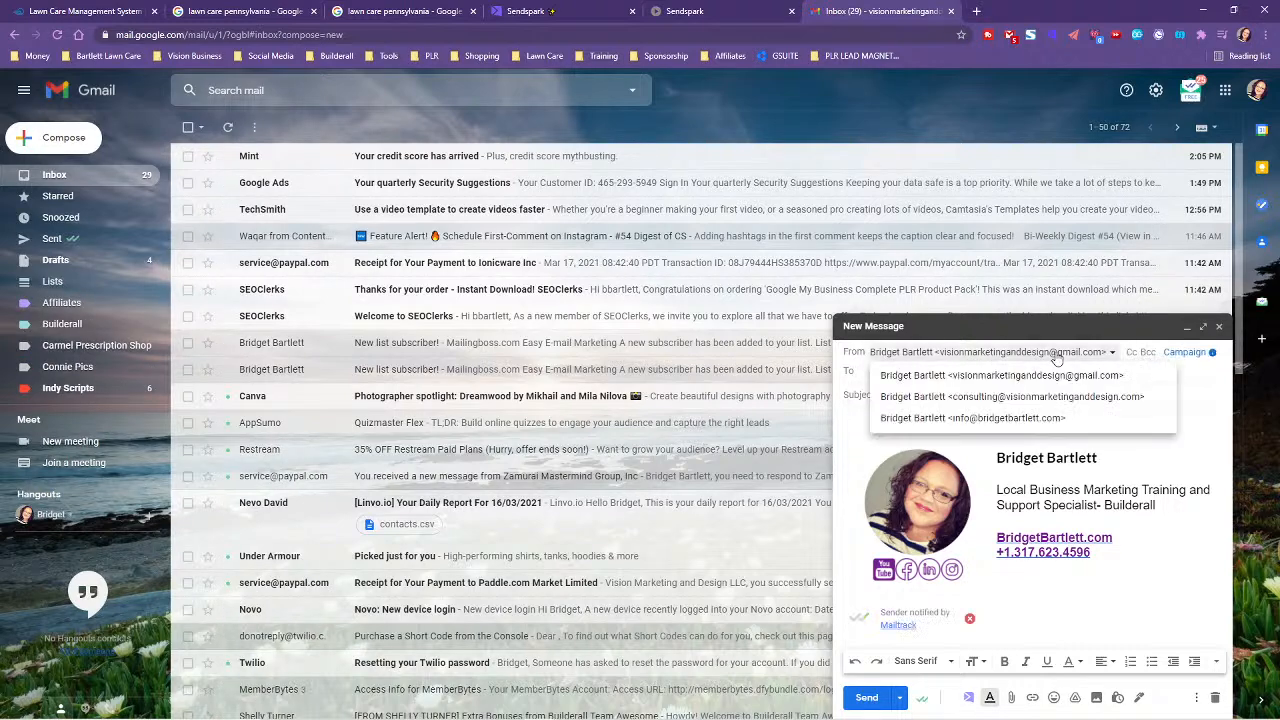
left_click(984, 393)
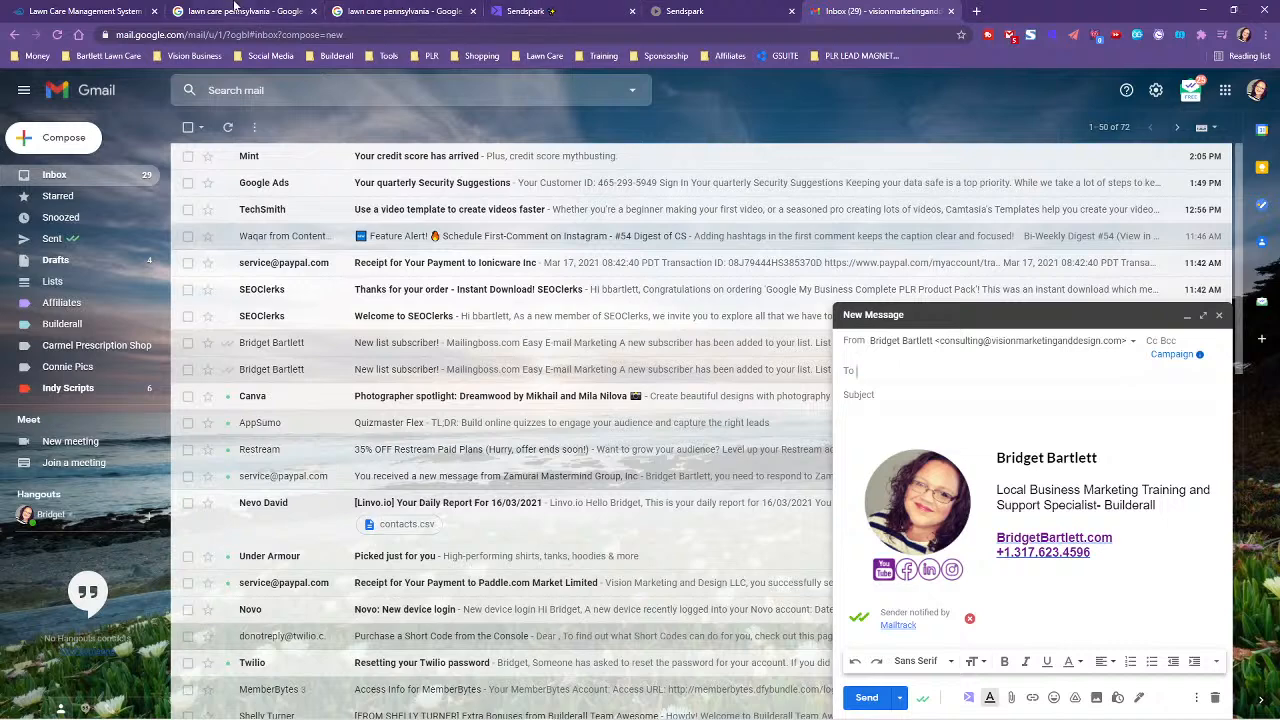
- Paste the Sendspark video thumbnail and Watch Video link into the message body
left_click(199, 12)
left_click(850, 12)
left_click(888, 424)
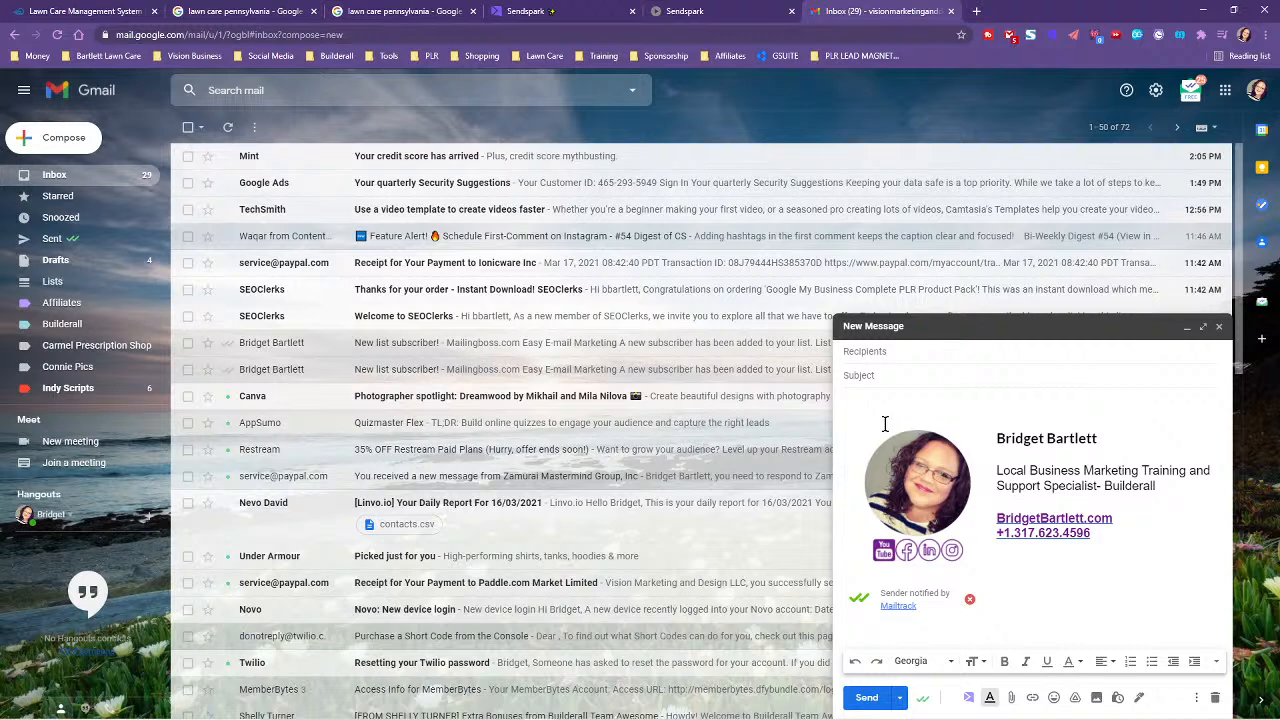
key("ctrl+v")
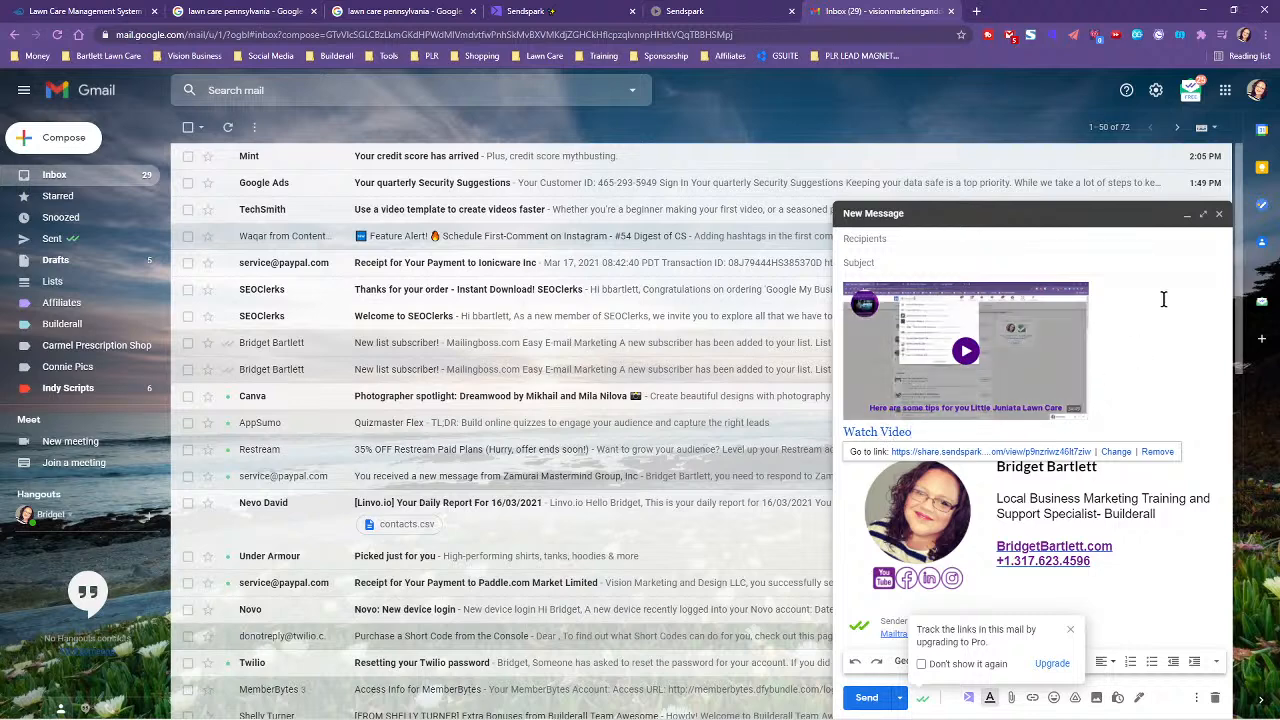
left_click(884, 241)
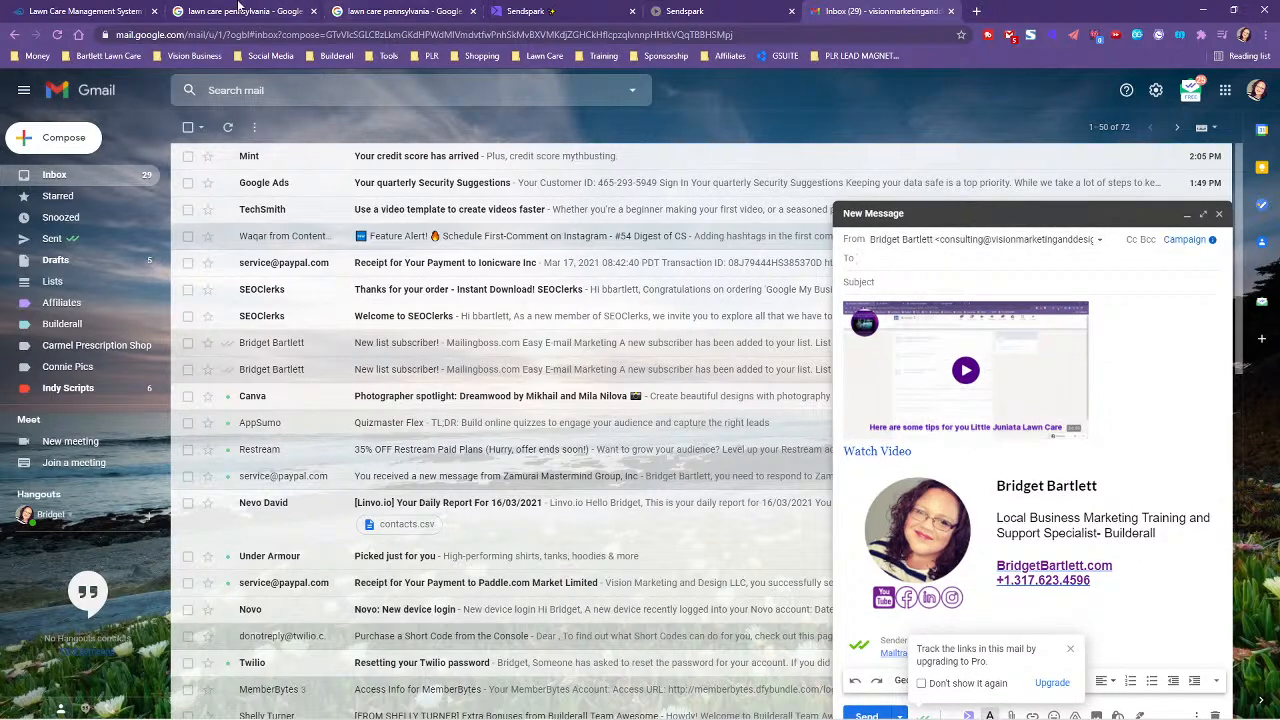
left_click(430, 11)
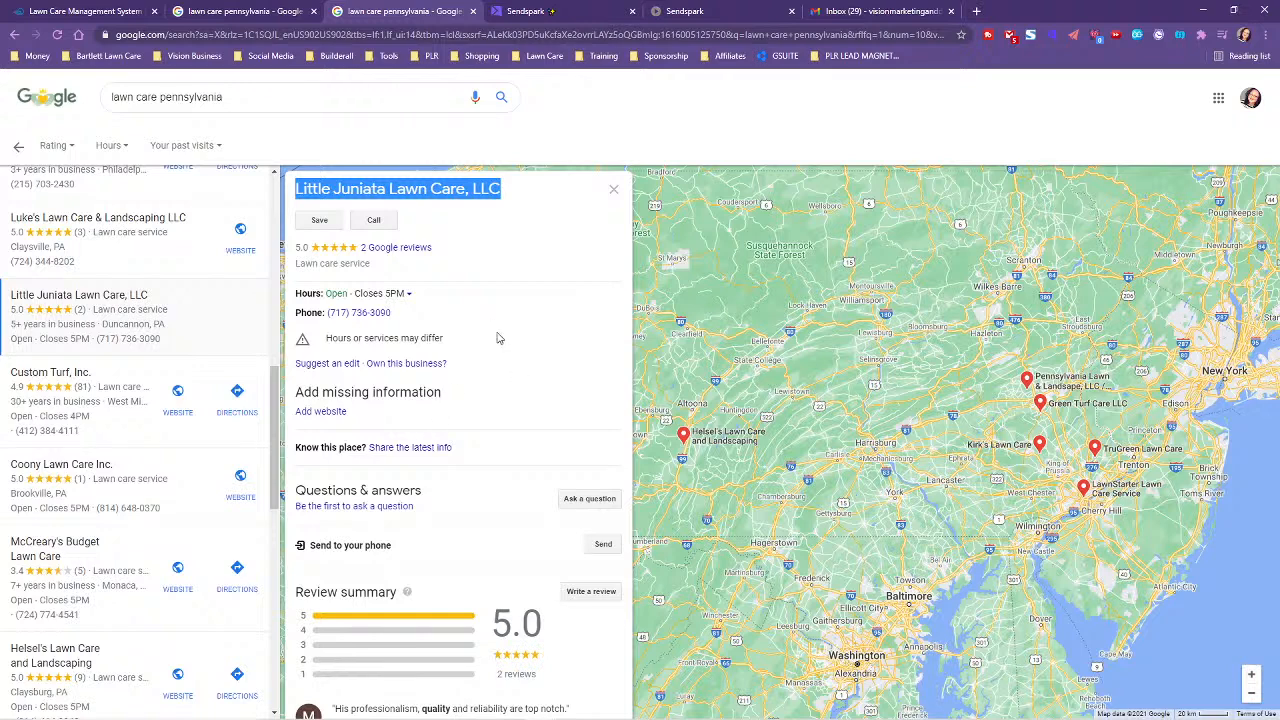
left_click(212, 9)
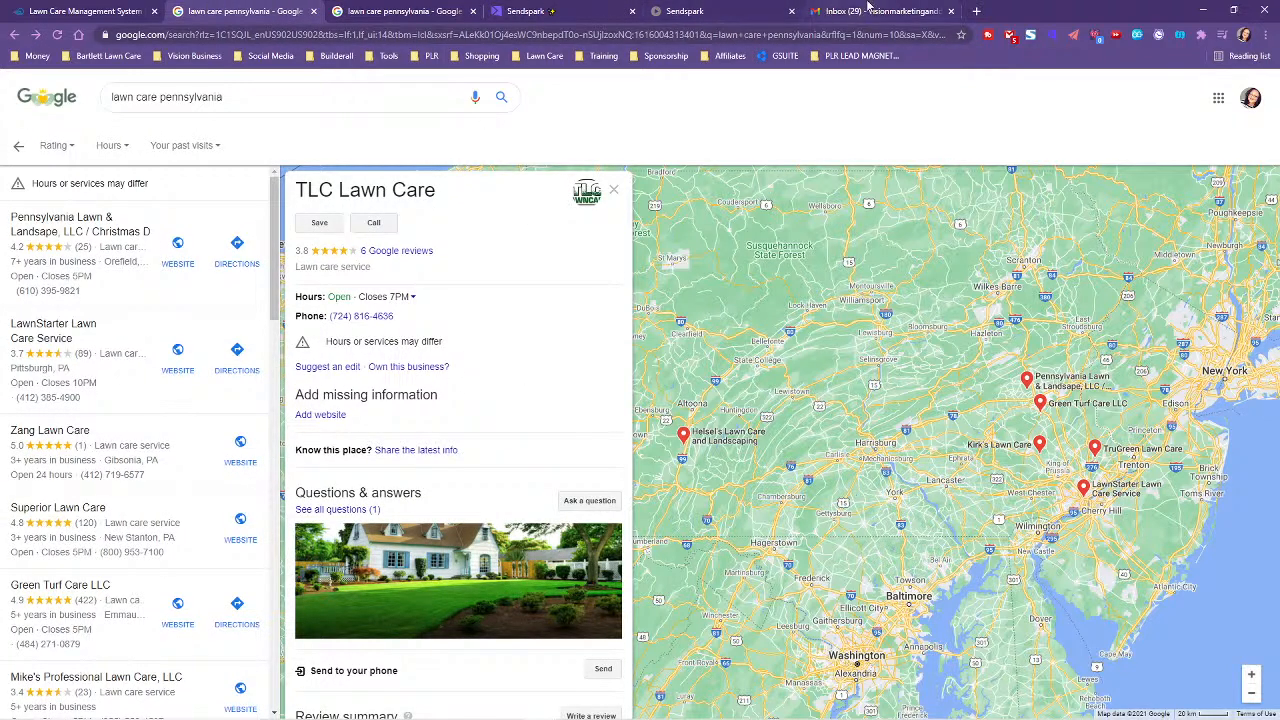
left_click(868, 11)
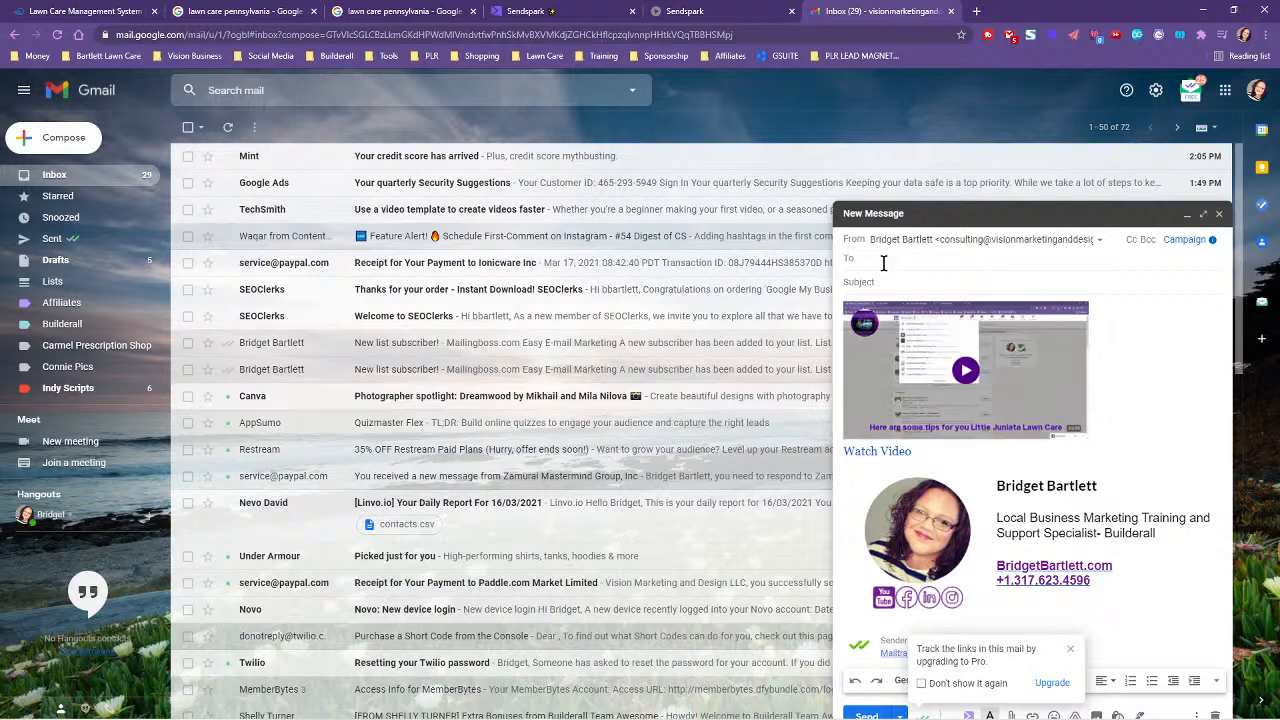
left_click(222, 8)
left_click(525, 11)
left_click(400, 11)
scroll(114, 386, "down", 4)
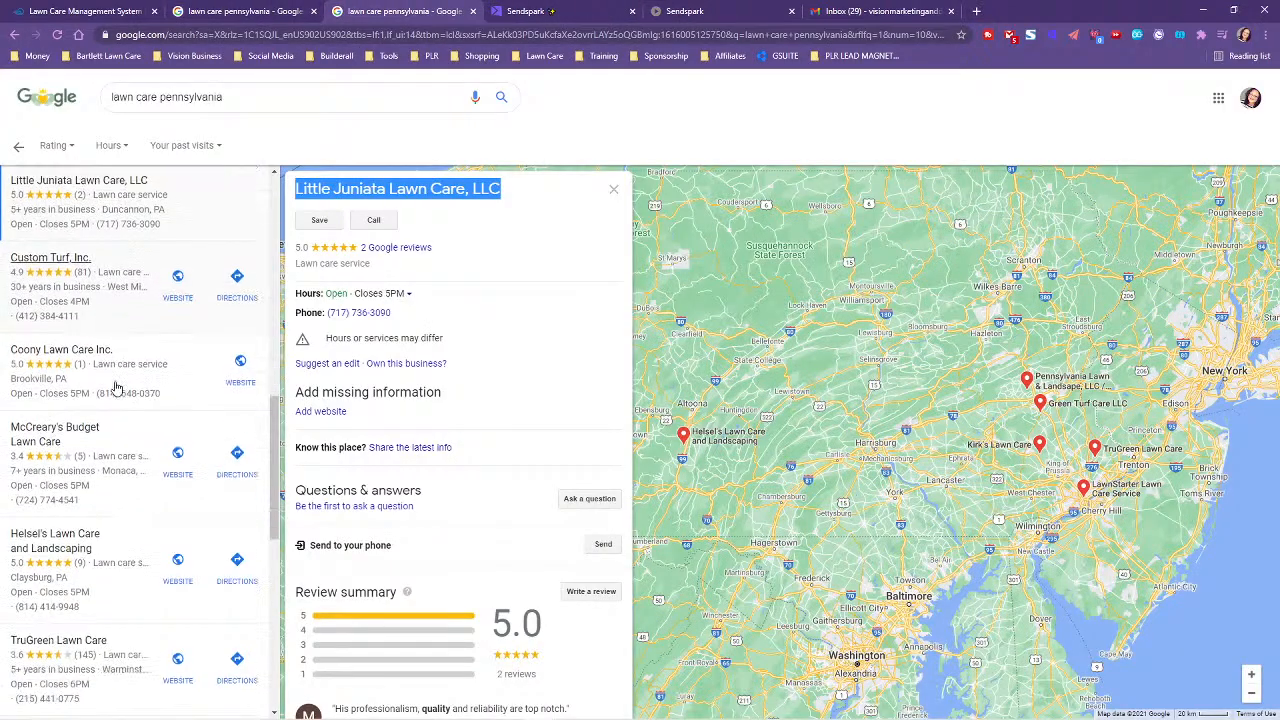
scroll(98, 403, "down", 3)
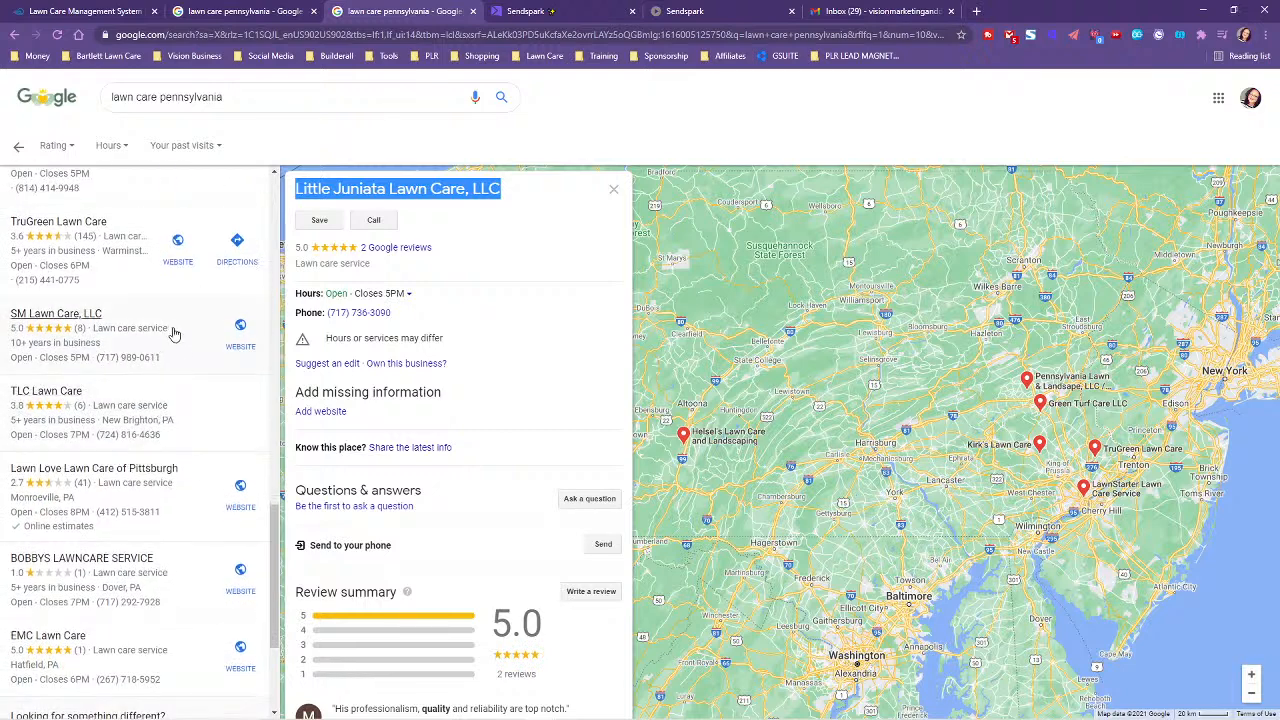
left_click(58, 330)
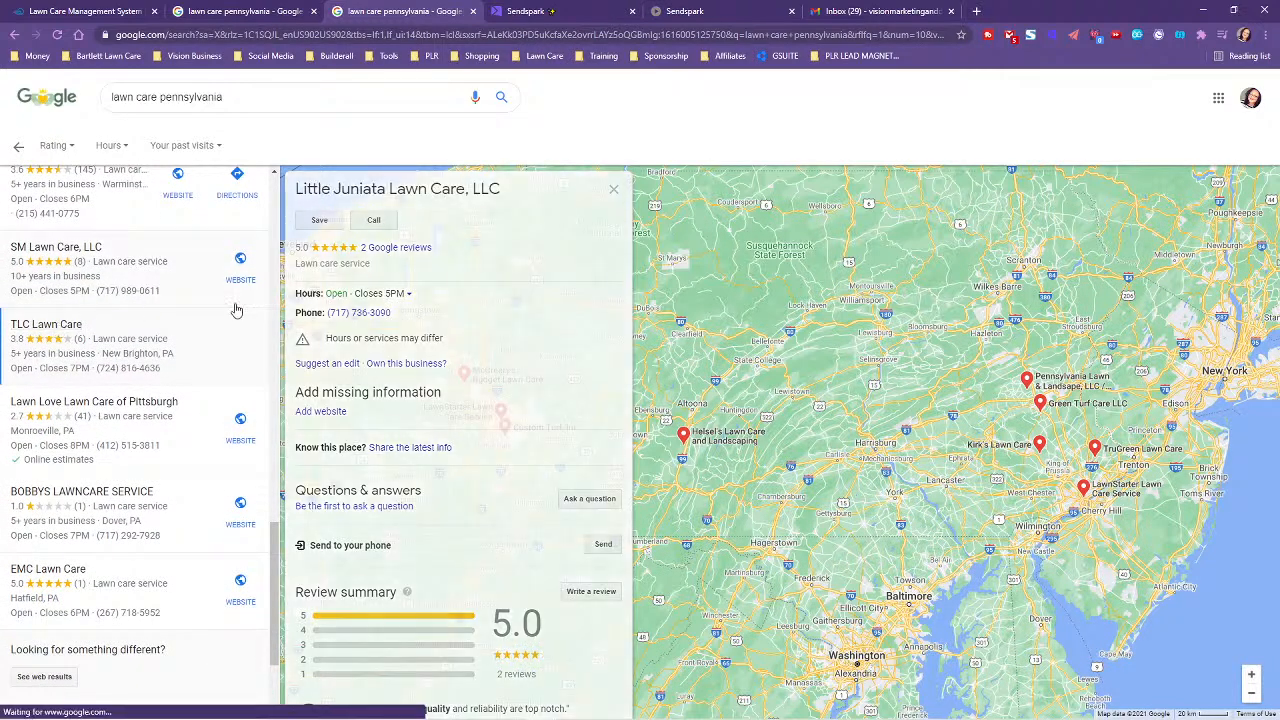
scroll(403, 376, "down", 6)
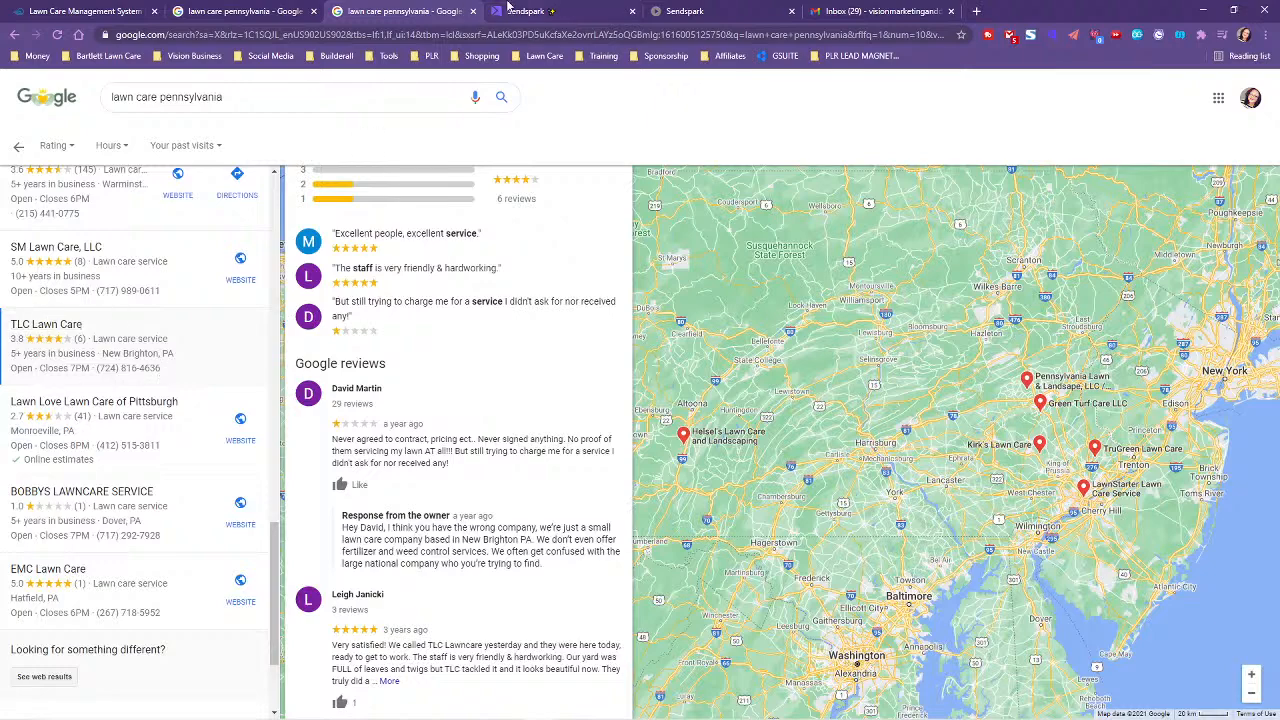
left_click(560, 11)
left_click(237, 11)
left_click(80, 11)
left_click(237, 11)
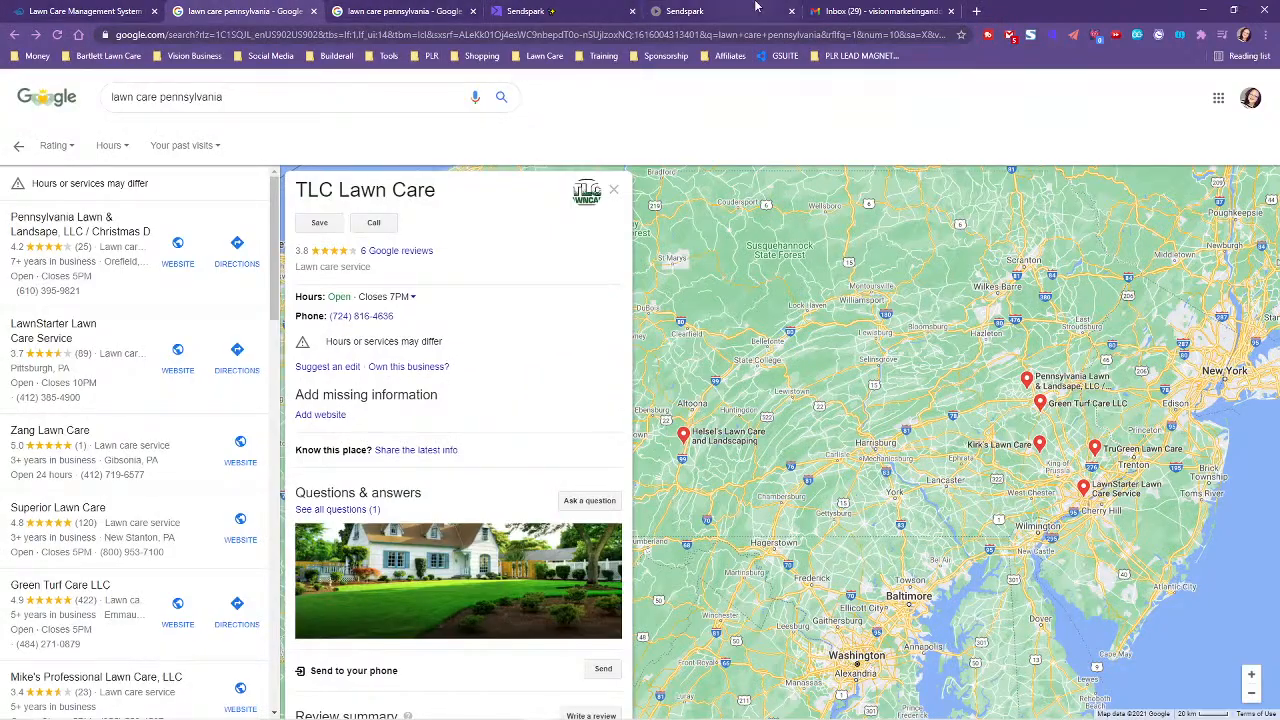
left_click(745, 11)
left_click(849, 9)
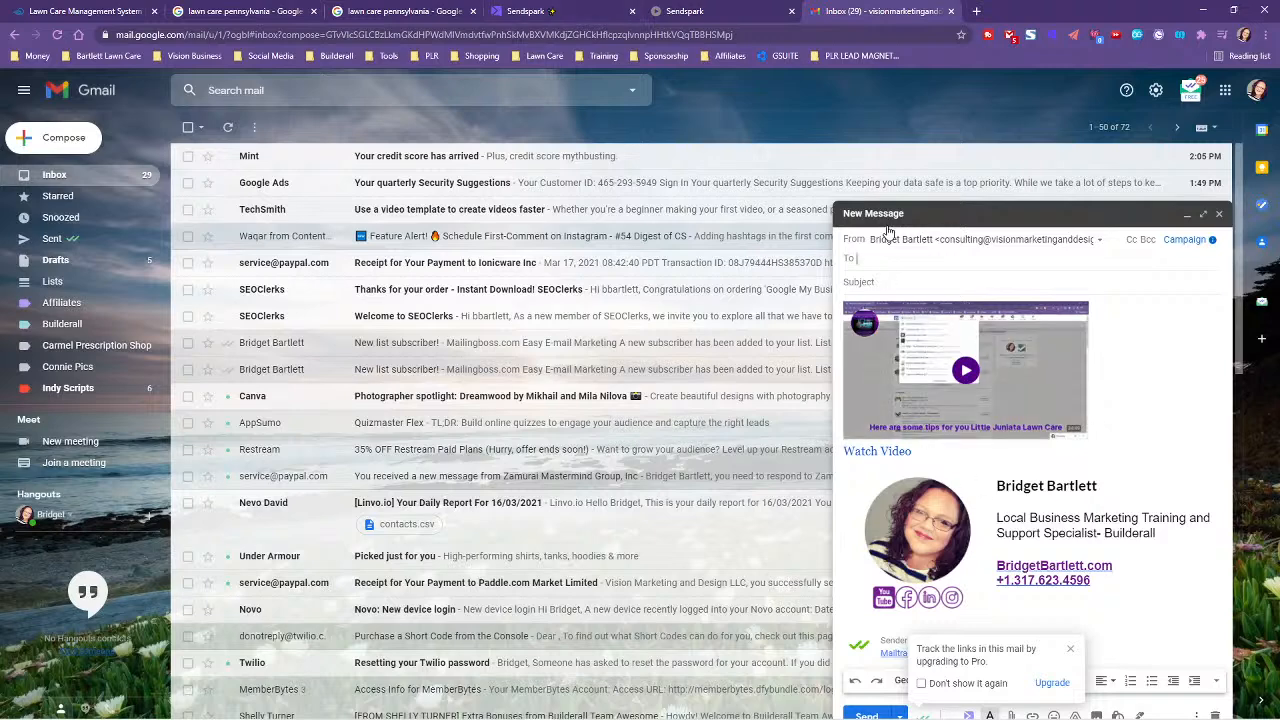
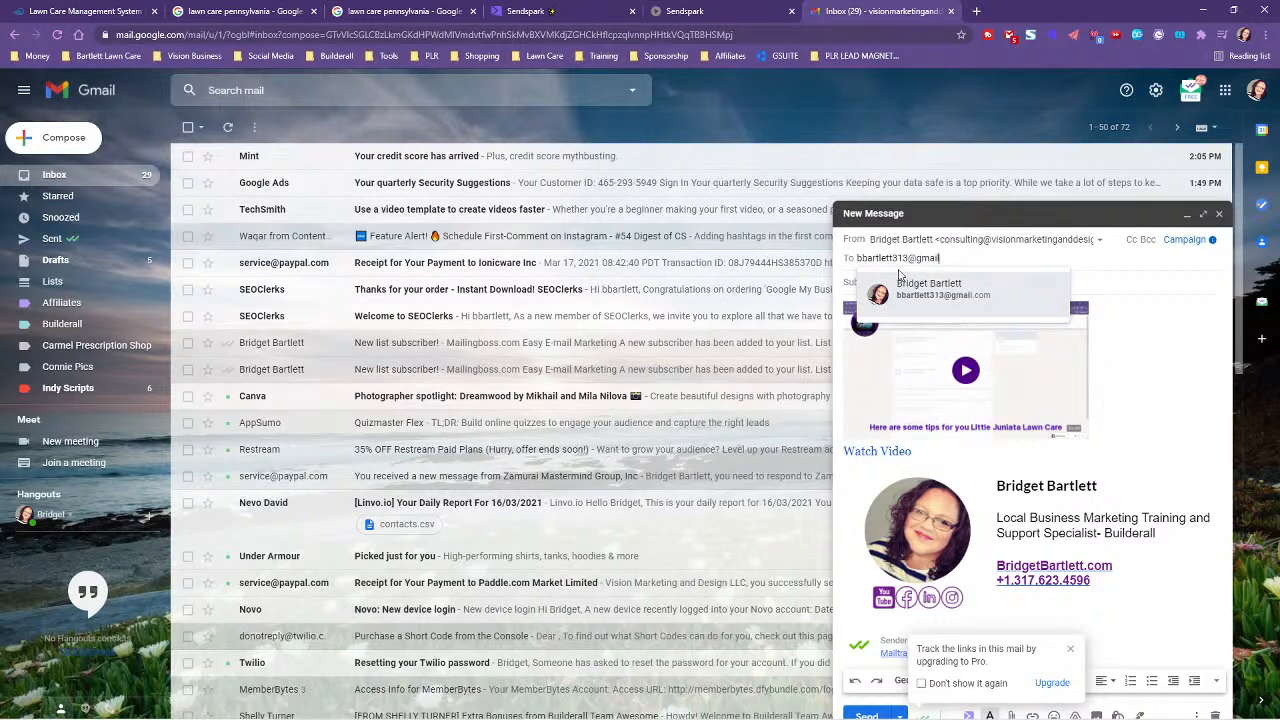
- Address the draft to the test gmail recipient and type the subject 'Here is why you business is in danger'
left_click(922, 294)
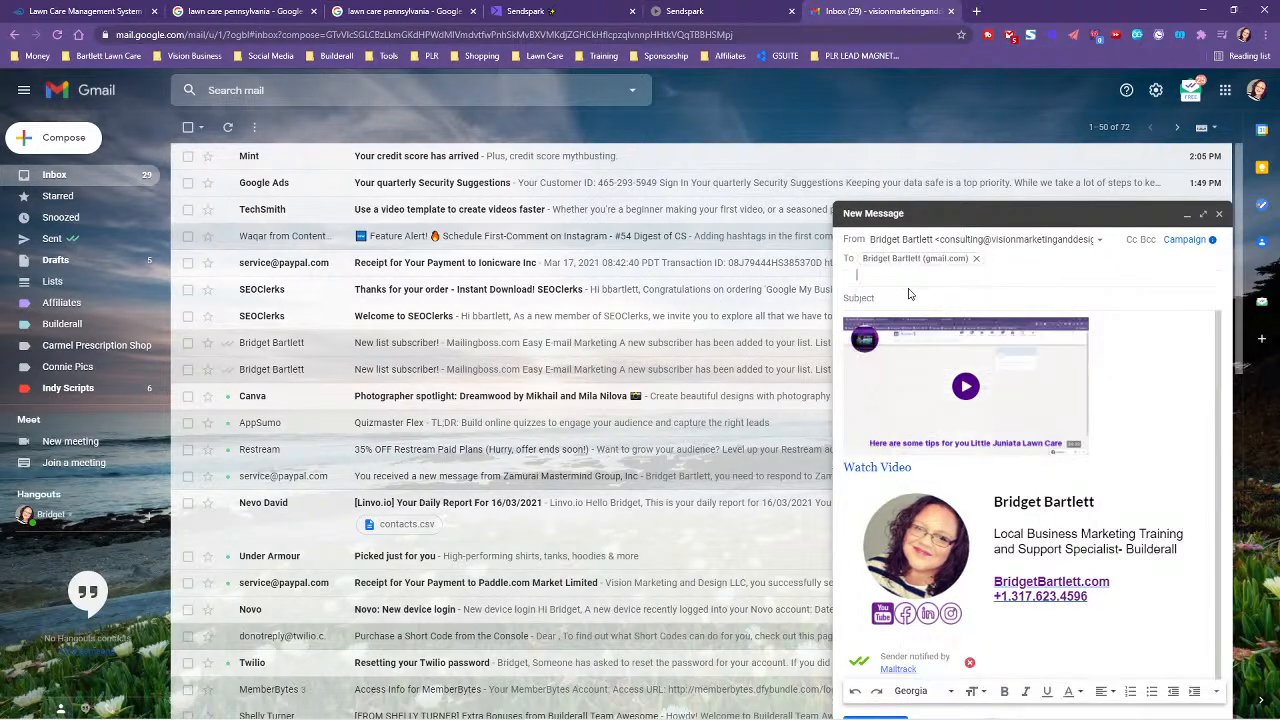
left_click(1014, 296)
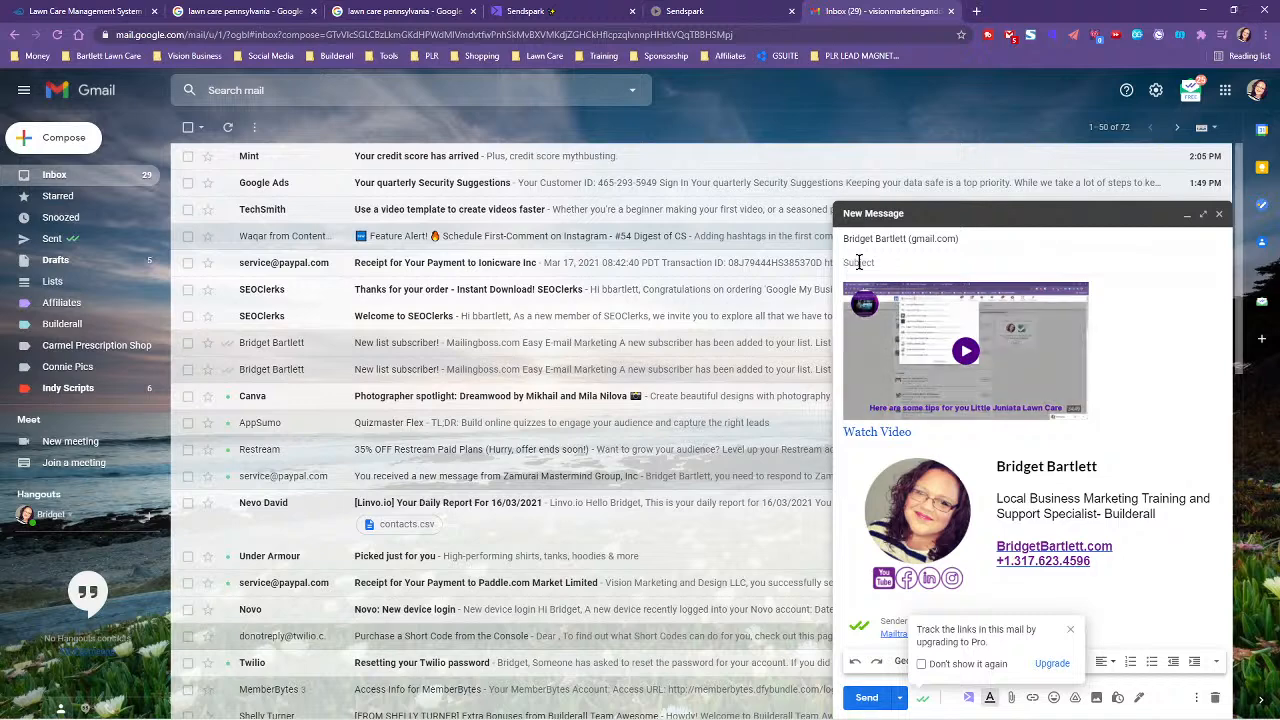
type("Here is whyt you")
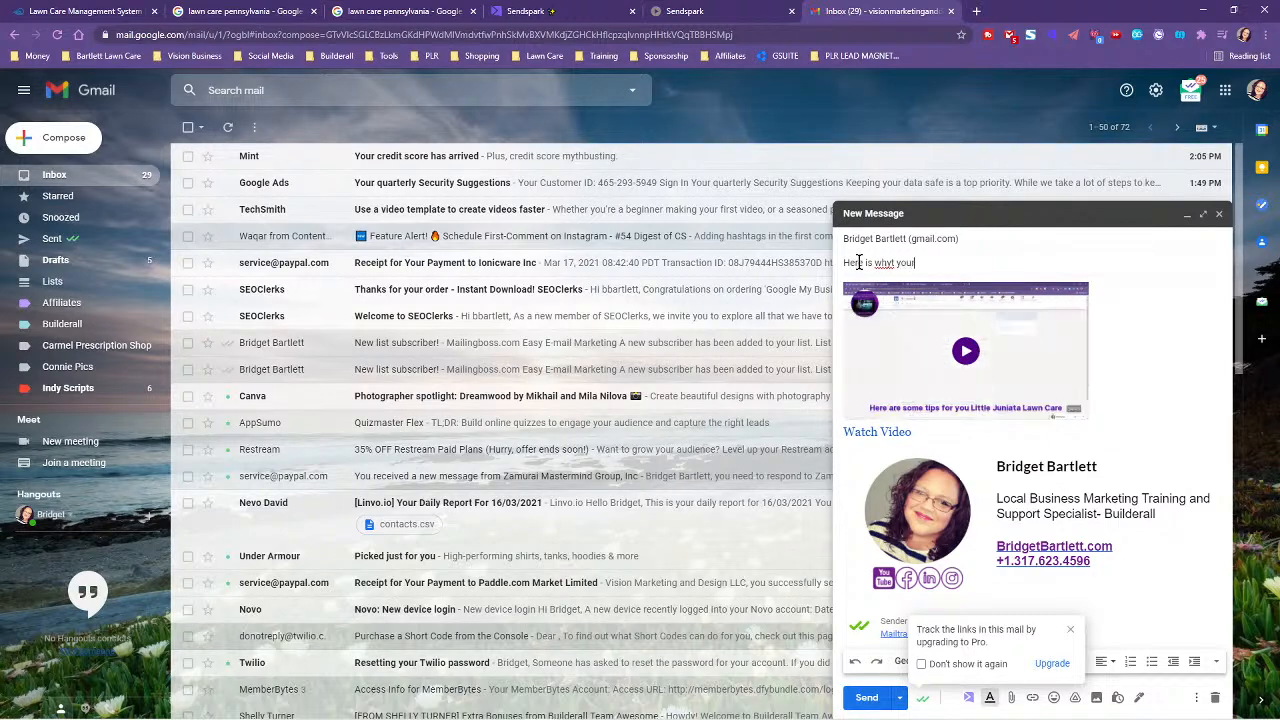
type("you business is")
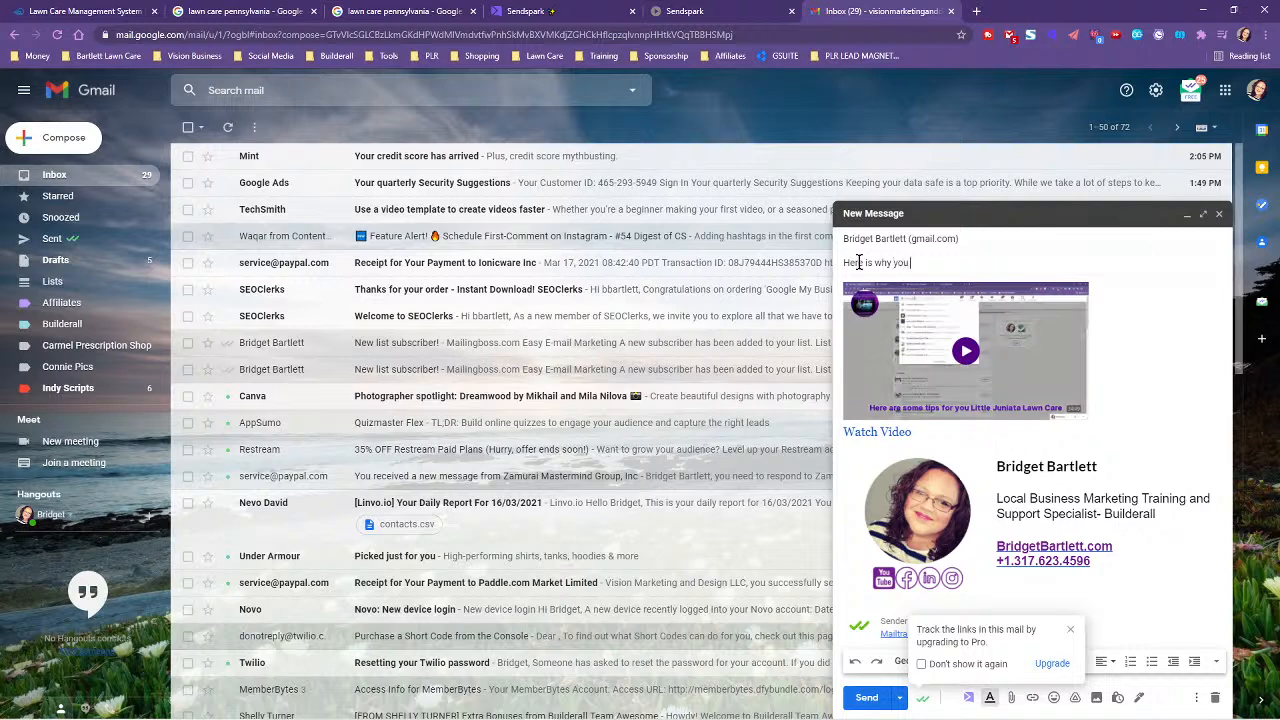
type(" in danger...")
- Inspect the link attached to the embedded video thumbnail
left_click(874, 310)
left_click(855, 257)
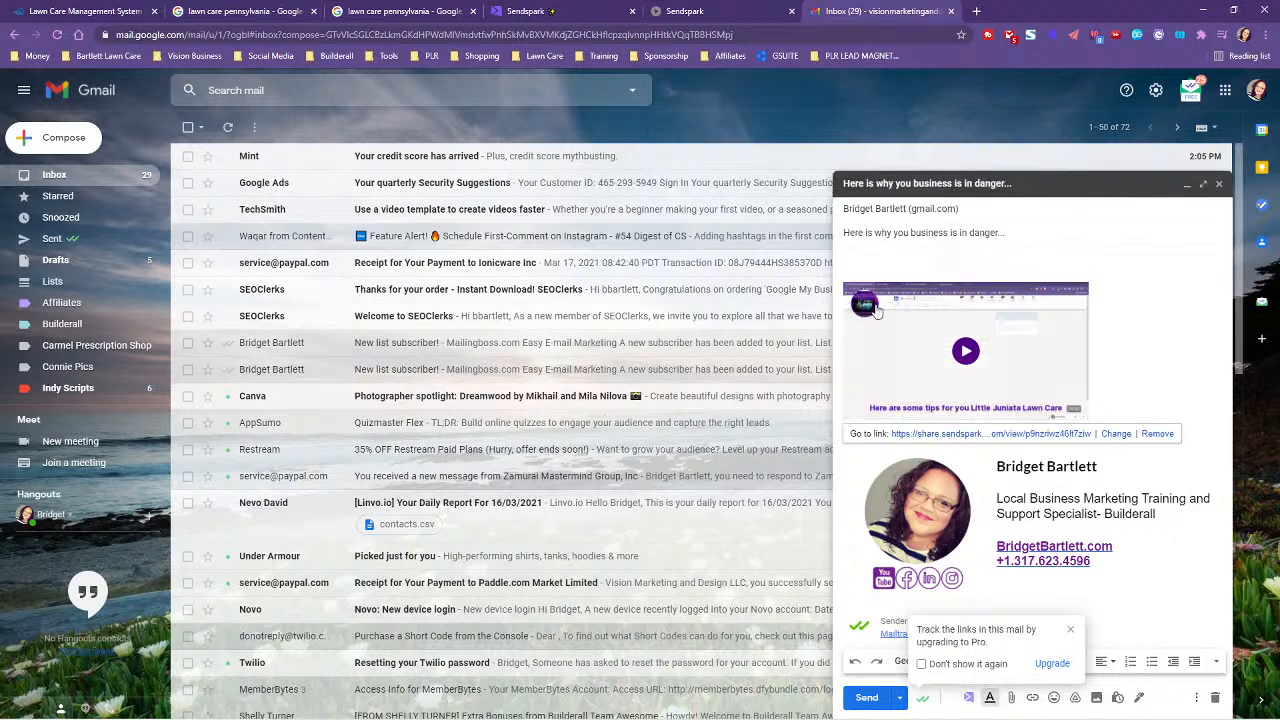
left_click(855, 257)
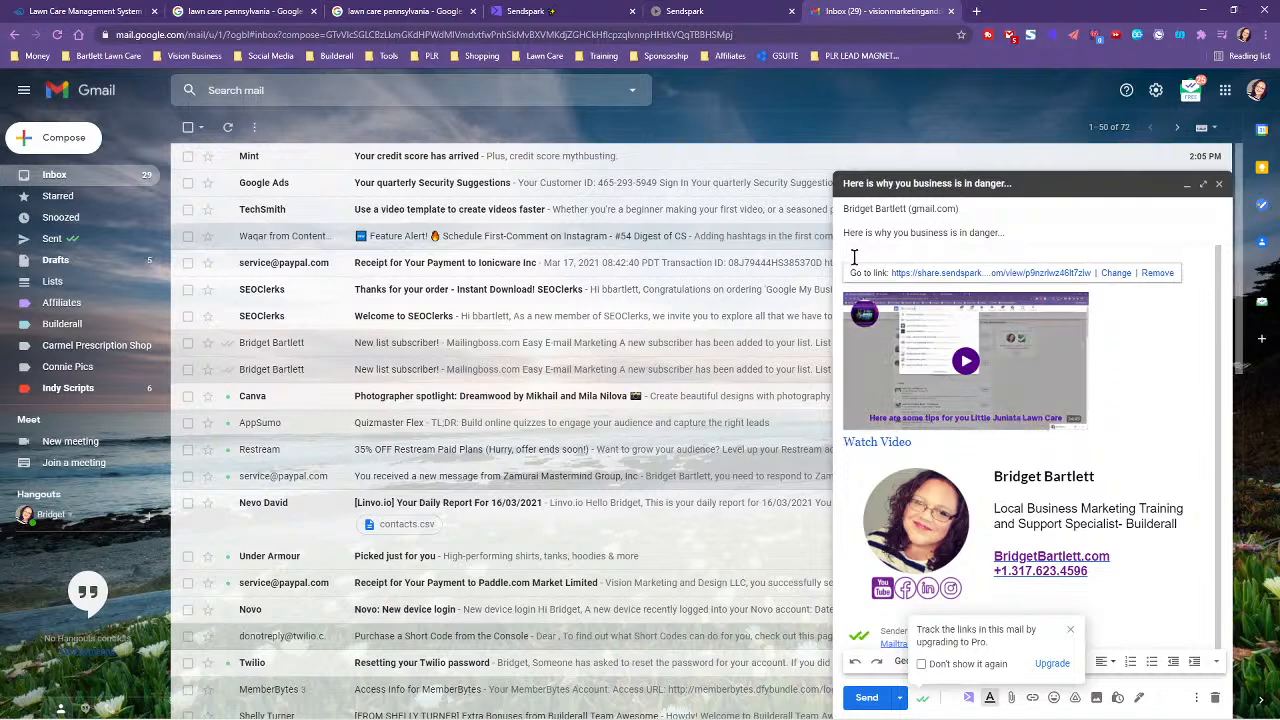
left_click(948, 234)
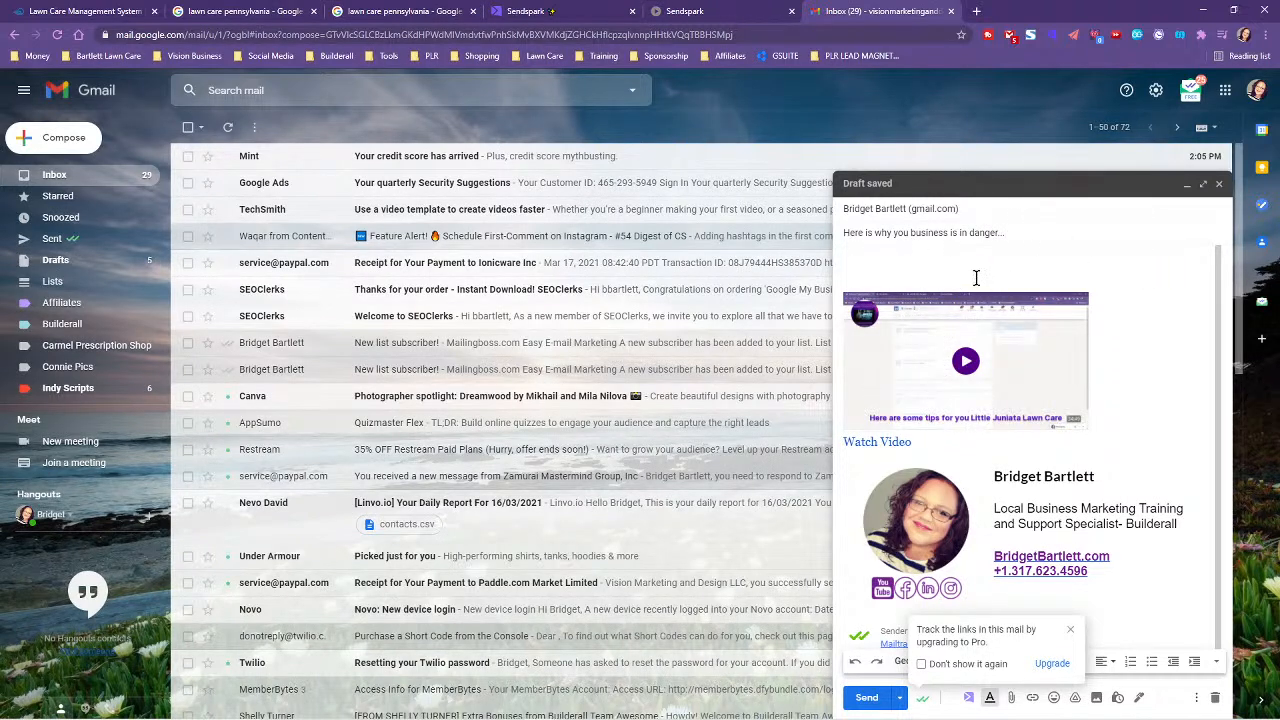
left_click(851, 254)
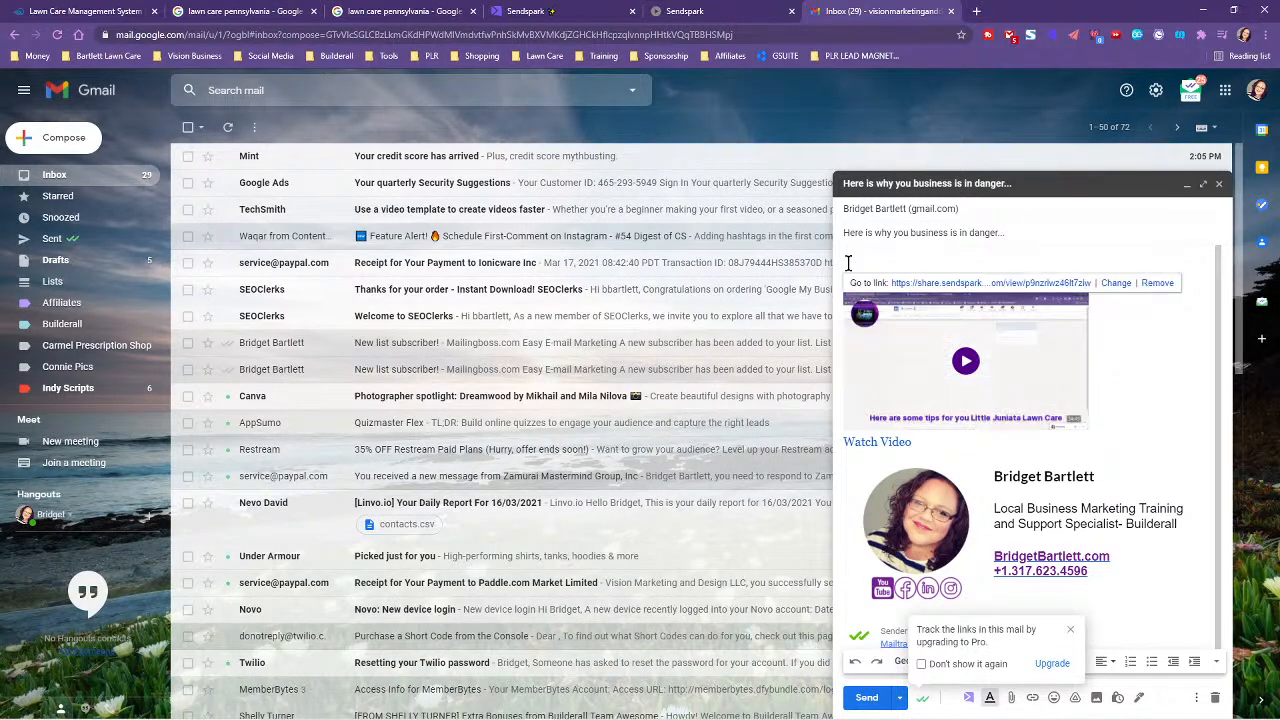
left_click(1134, 448)
left_click(995, 258)
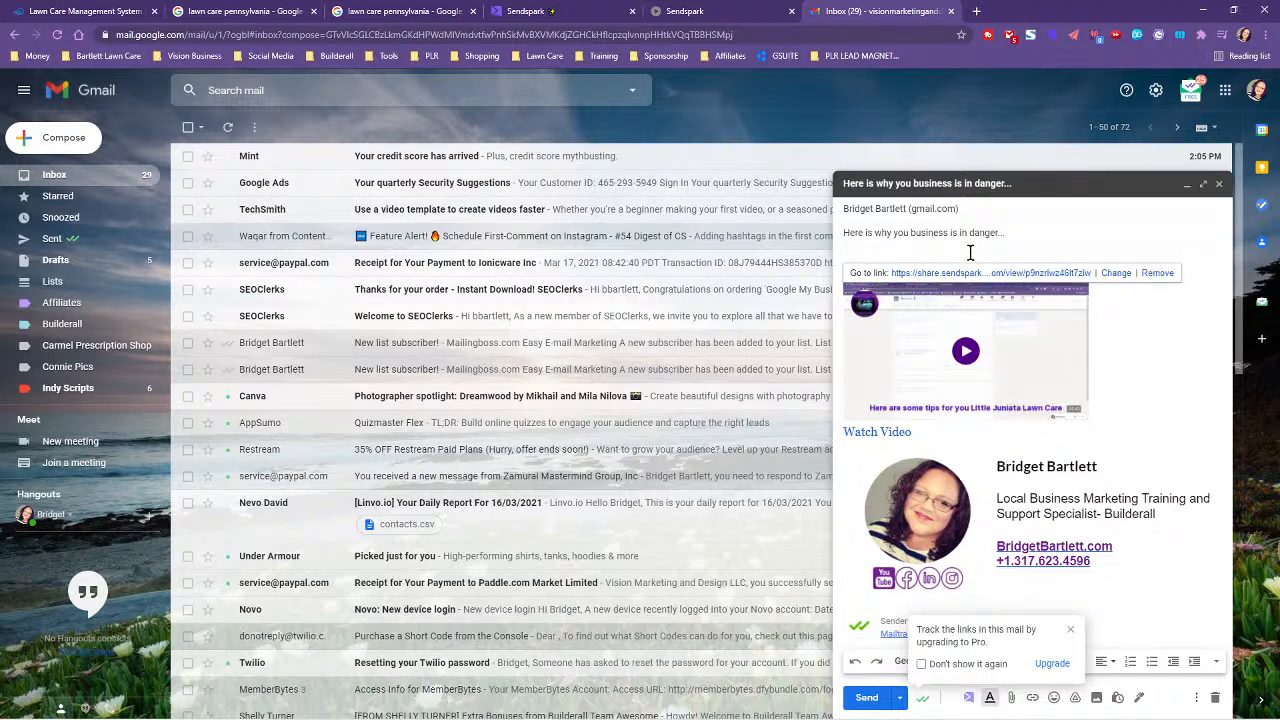
left_click(1094, 391)
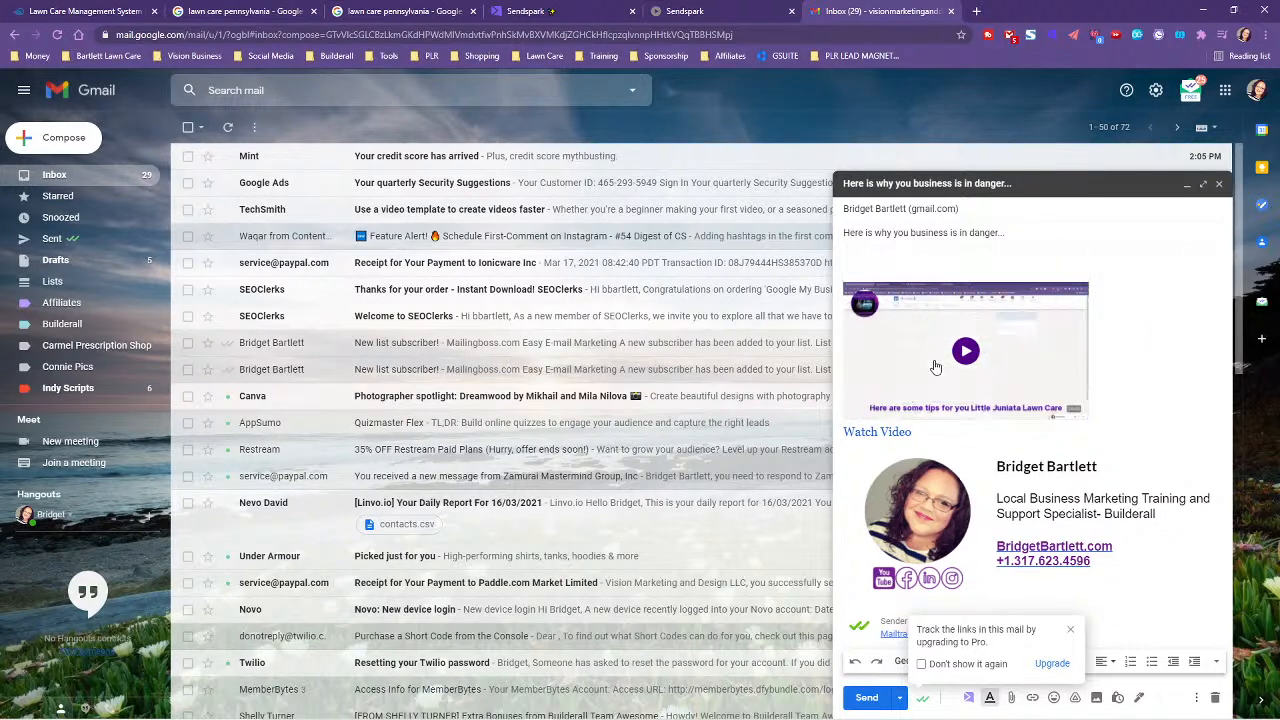
- Add blank lines above the video and test its link in a new page
left_click(997, 258)
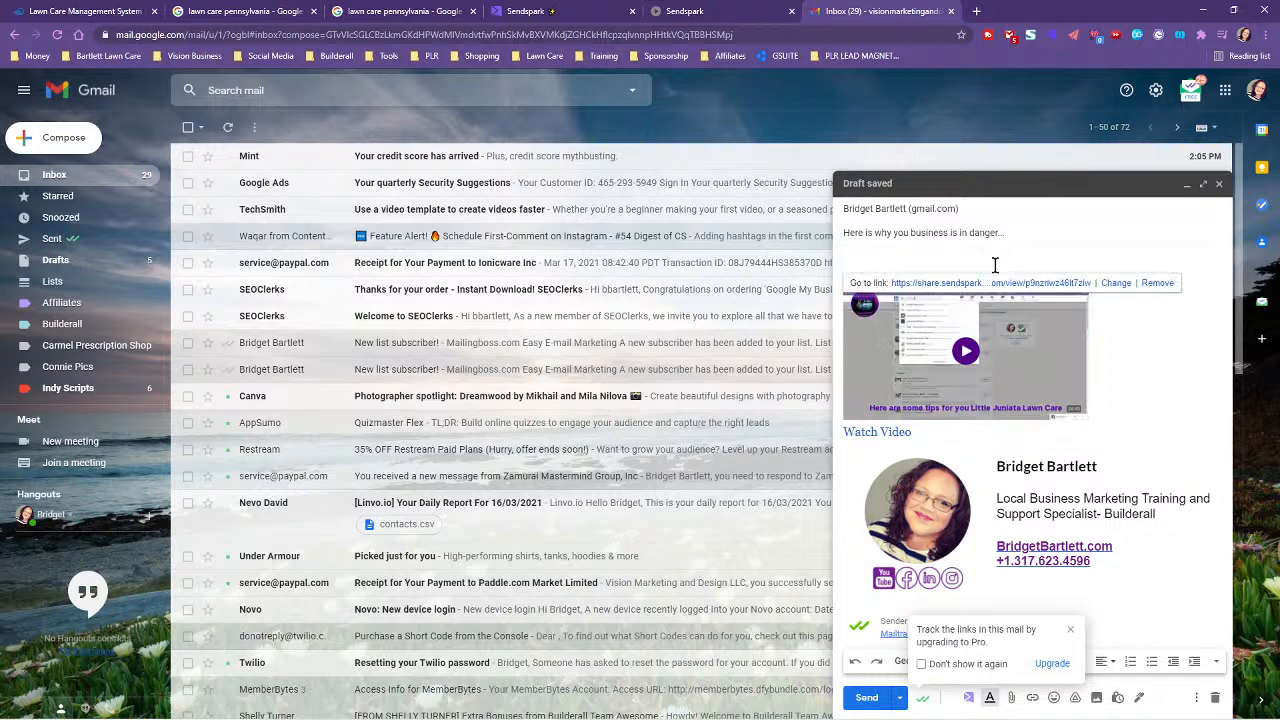
key("Return")
key("Return")
key("Return")
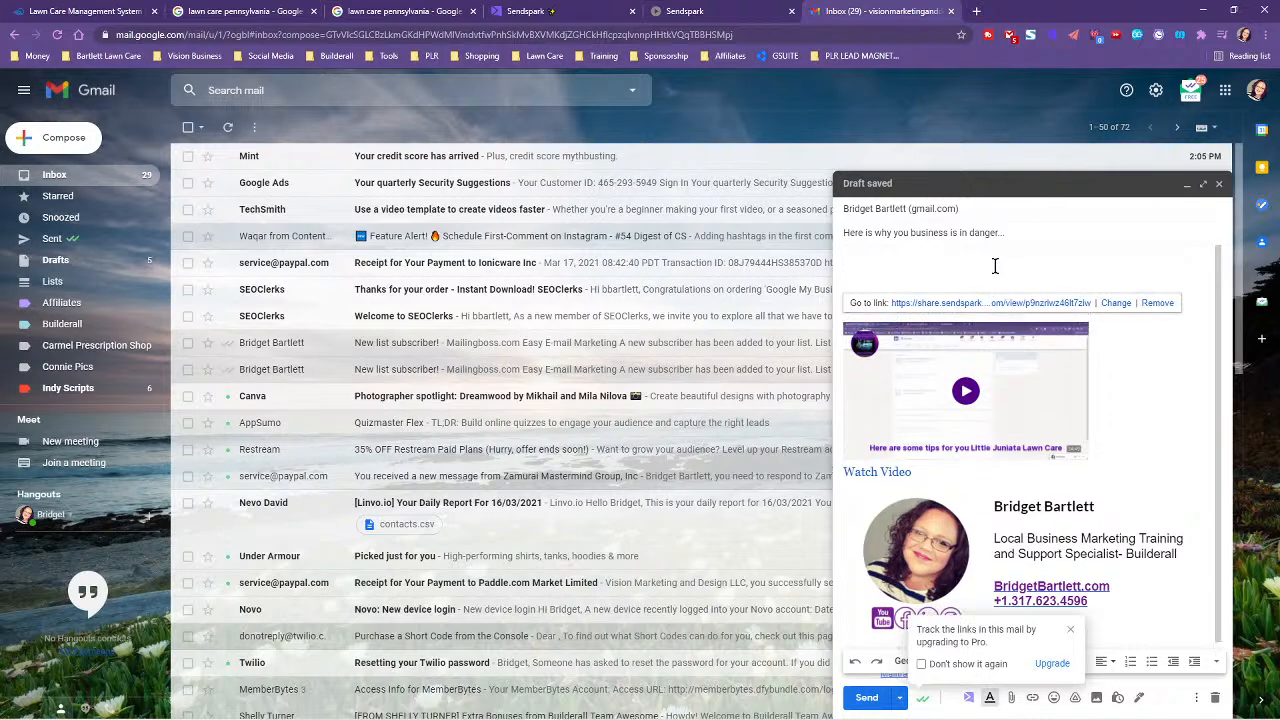
left_click(929, 303)
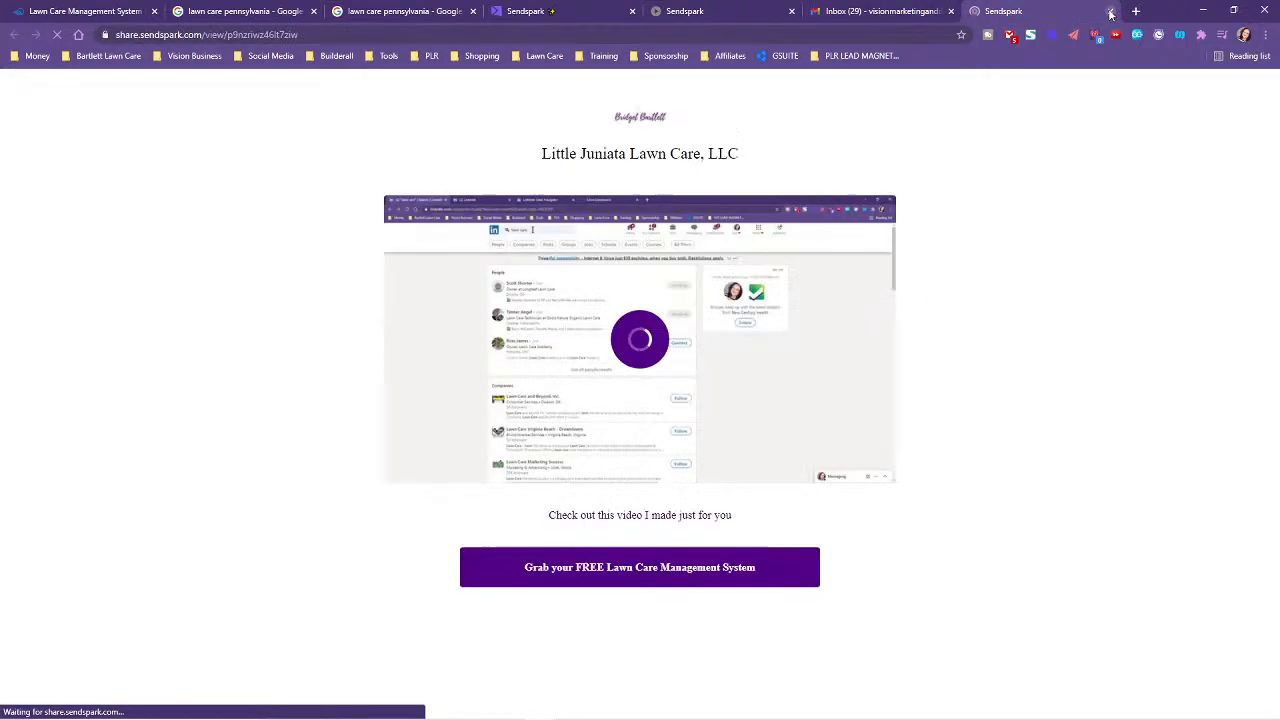
key("ctrl+w")
left_click(868, 262)
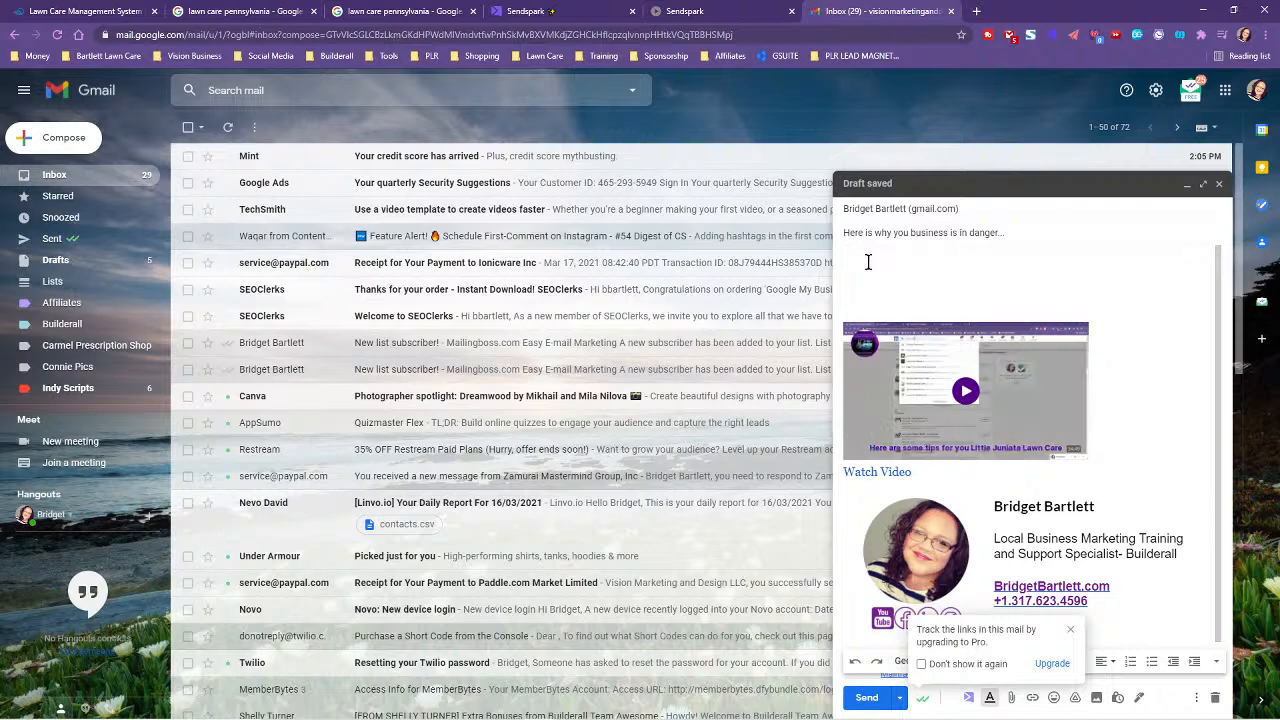
mouse_move(982, 303)
left_mouse_down()
mouse_move(1172, 370)
mouse_move(1149, 430)
left_mouse_up()
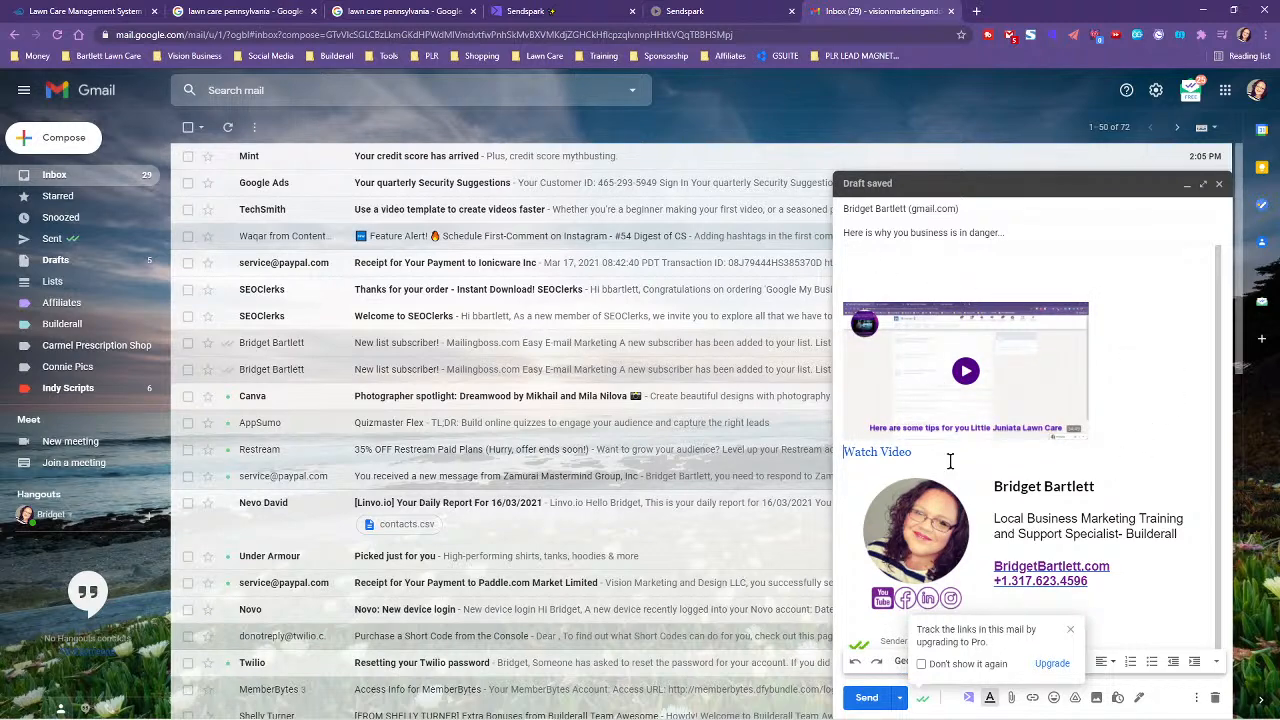
- Delete the video thumbnail, its Watch Video text and leftover link, trimming blank lines
left_click(988, 412)
key("Delete")
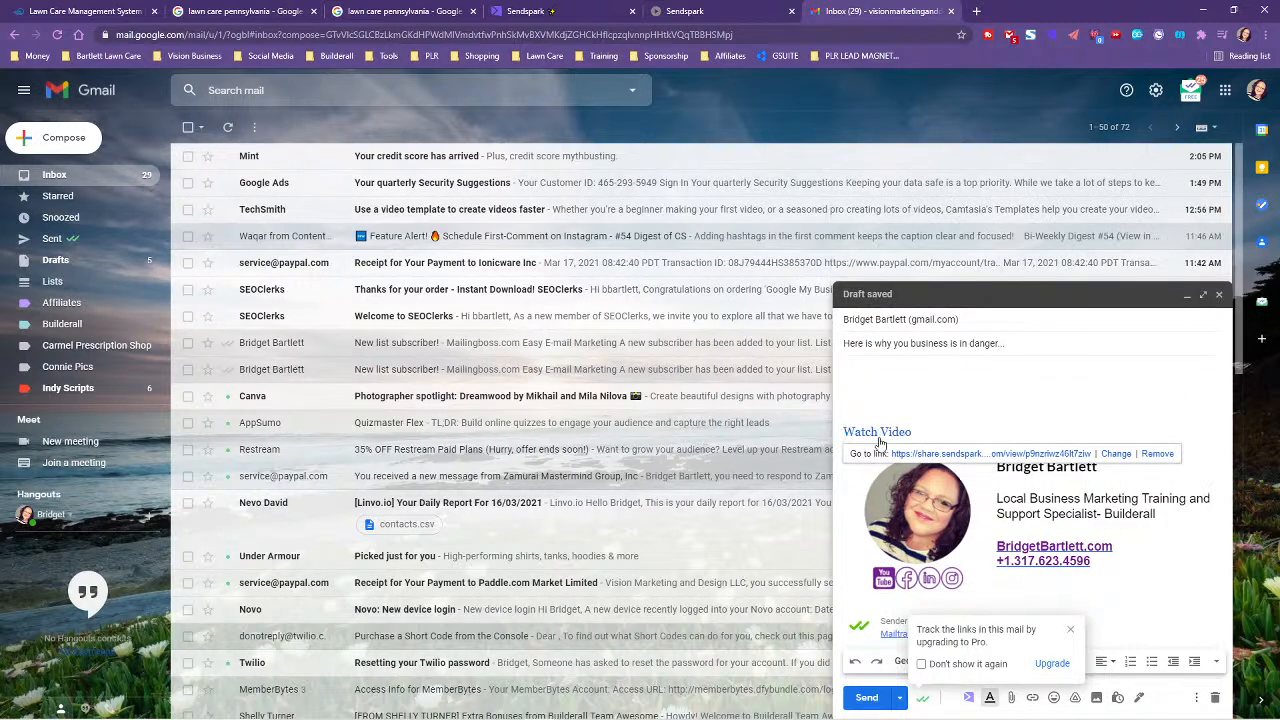
left_click(922, 427)
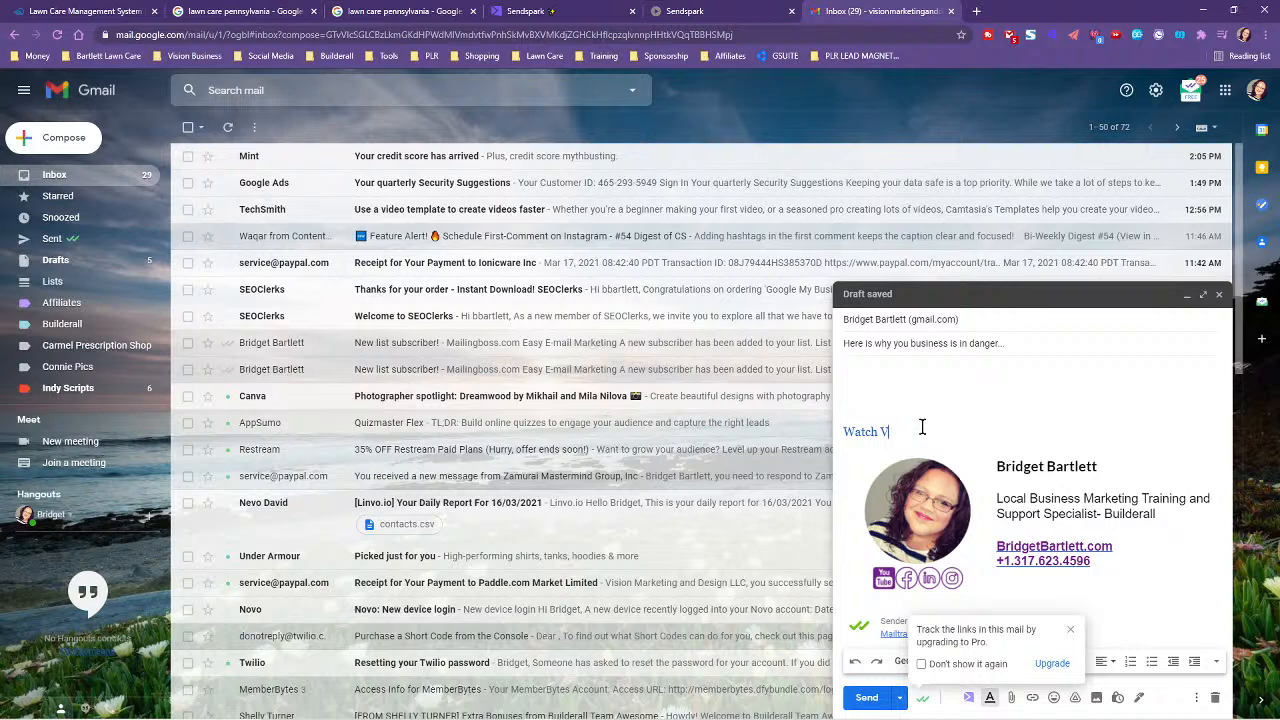
key("BackSpace")
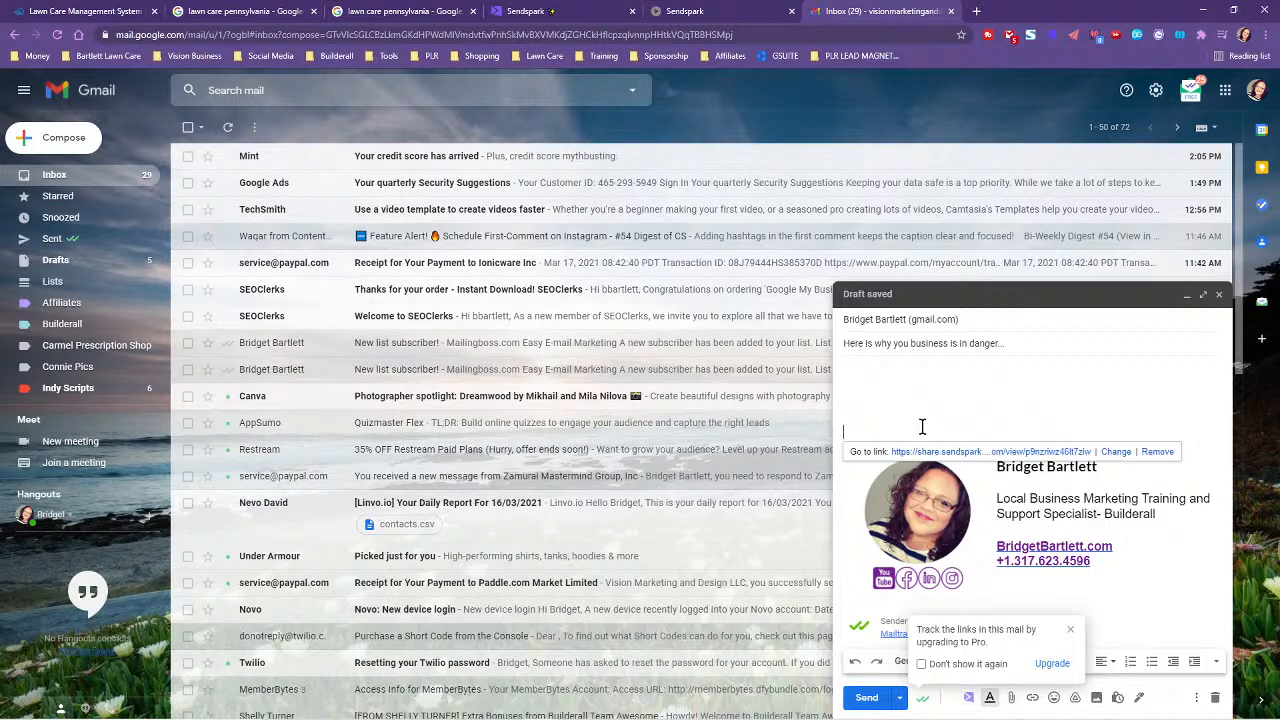
key("BackSpace")
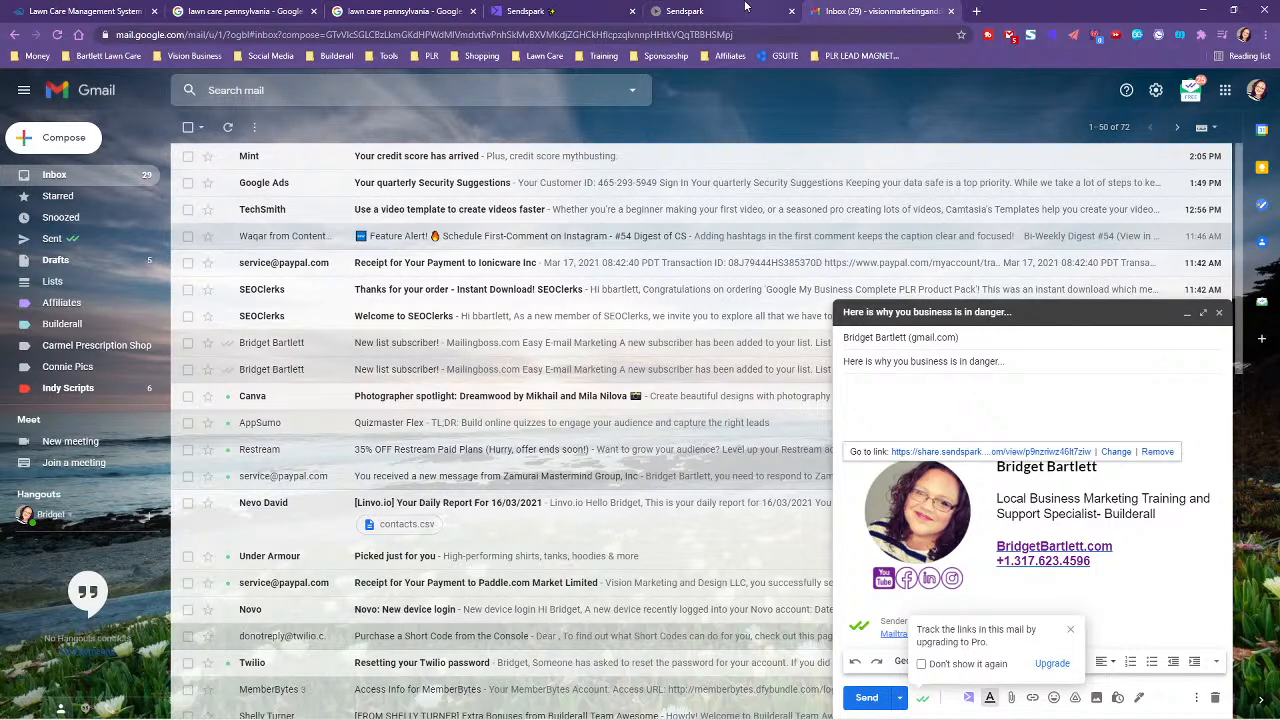
left_click(860, 382)
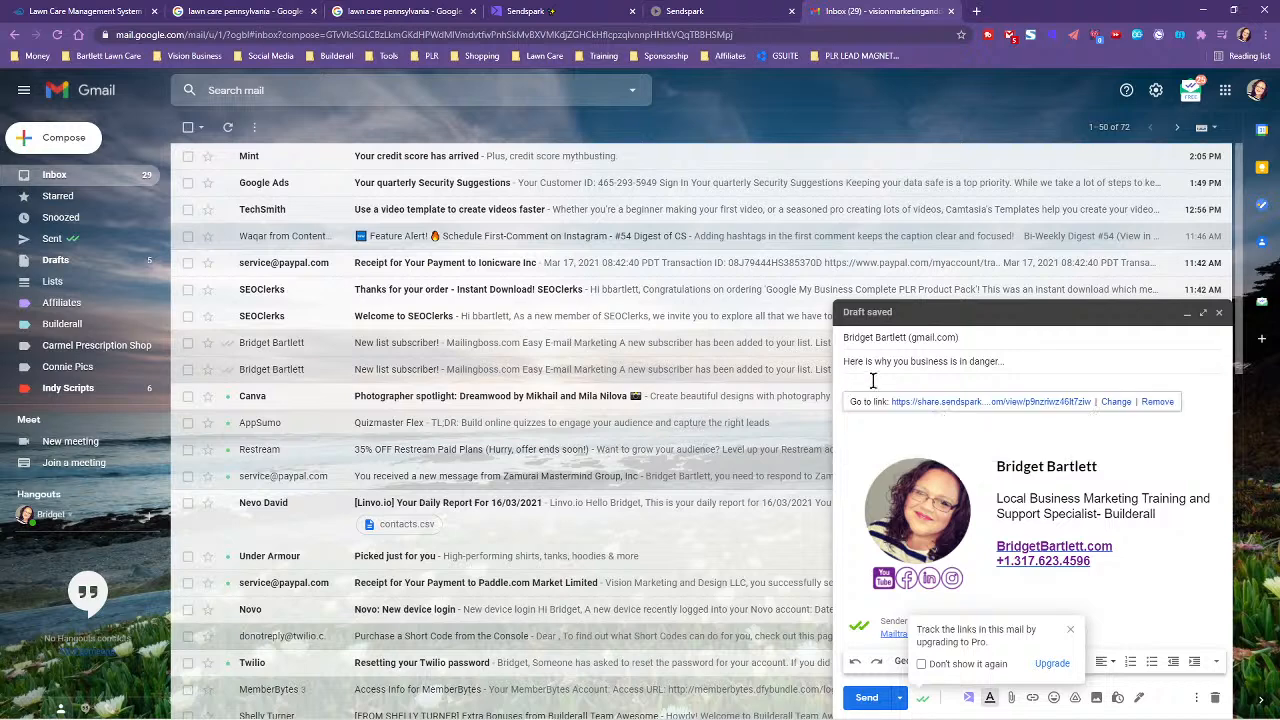
key("BackSpace")
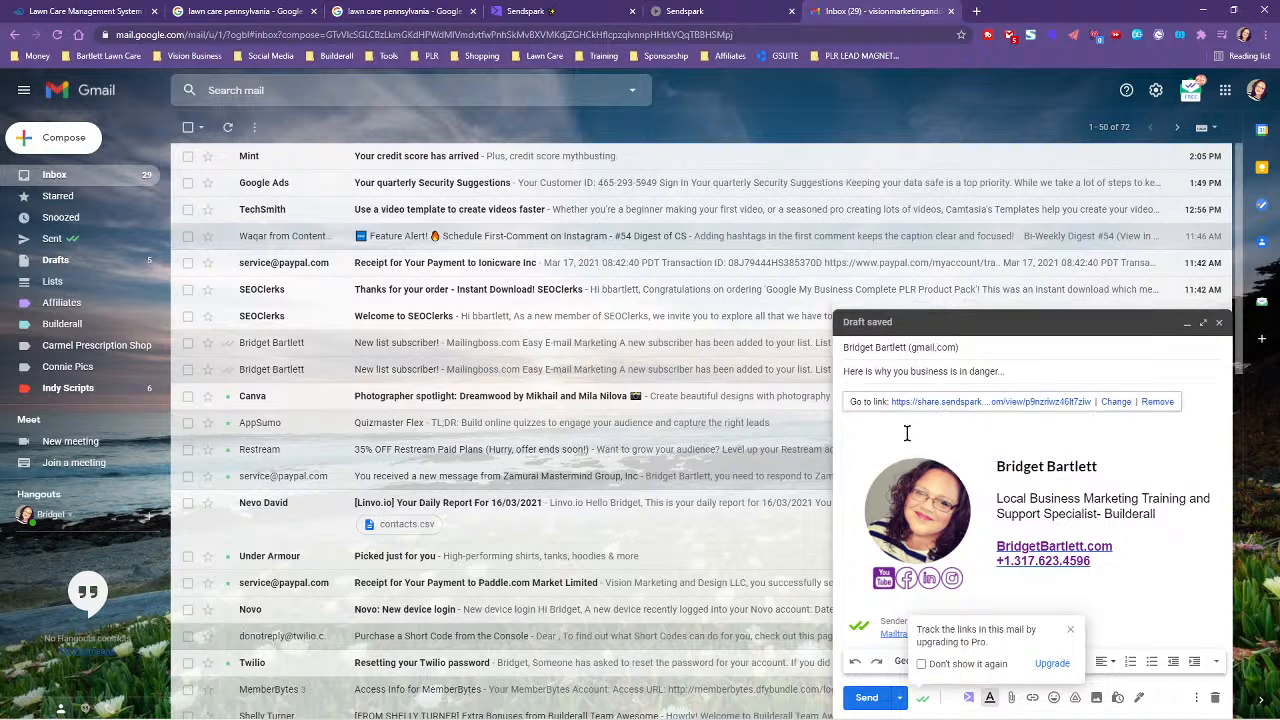
left_click(1156, 401)
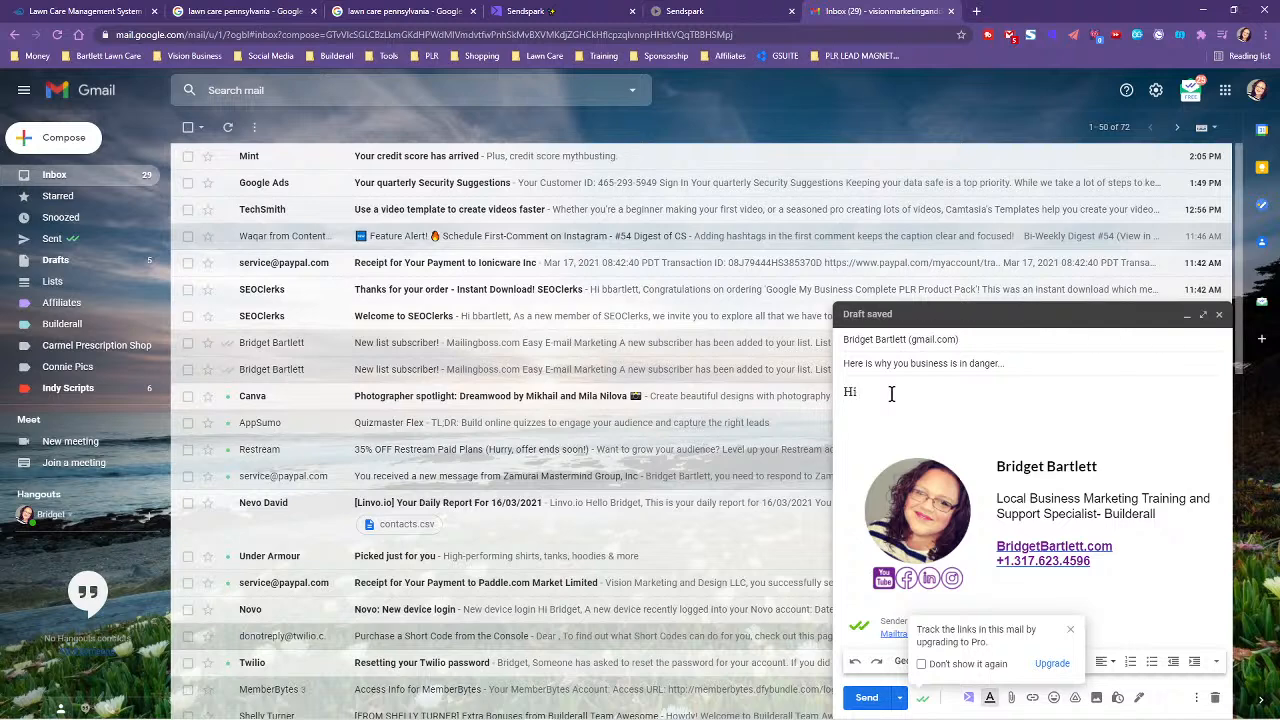
- Write the greeting and the sentence about finding their lawn care business on Google's 3rd page
type("NIE,")
key("Return")
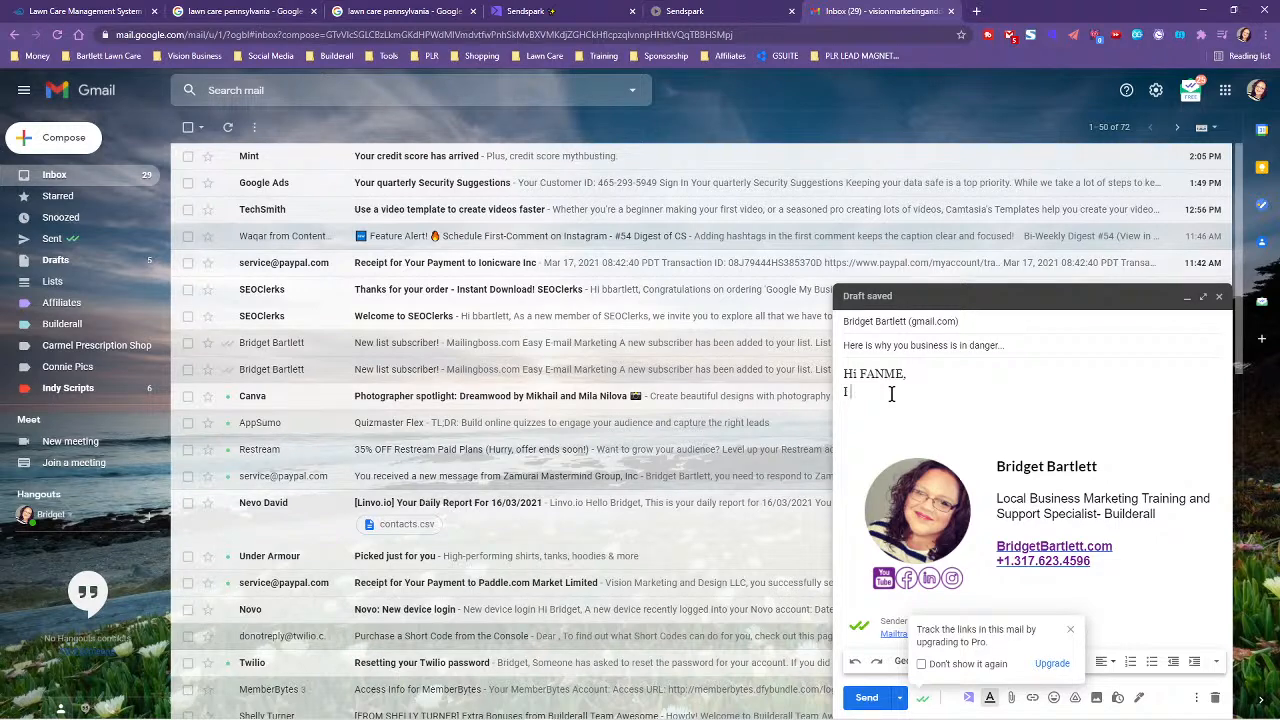
type("I was looking for lawn care service in Indianapo")
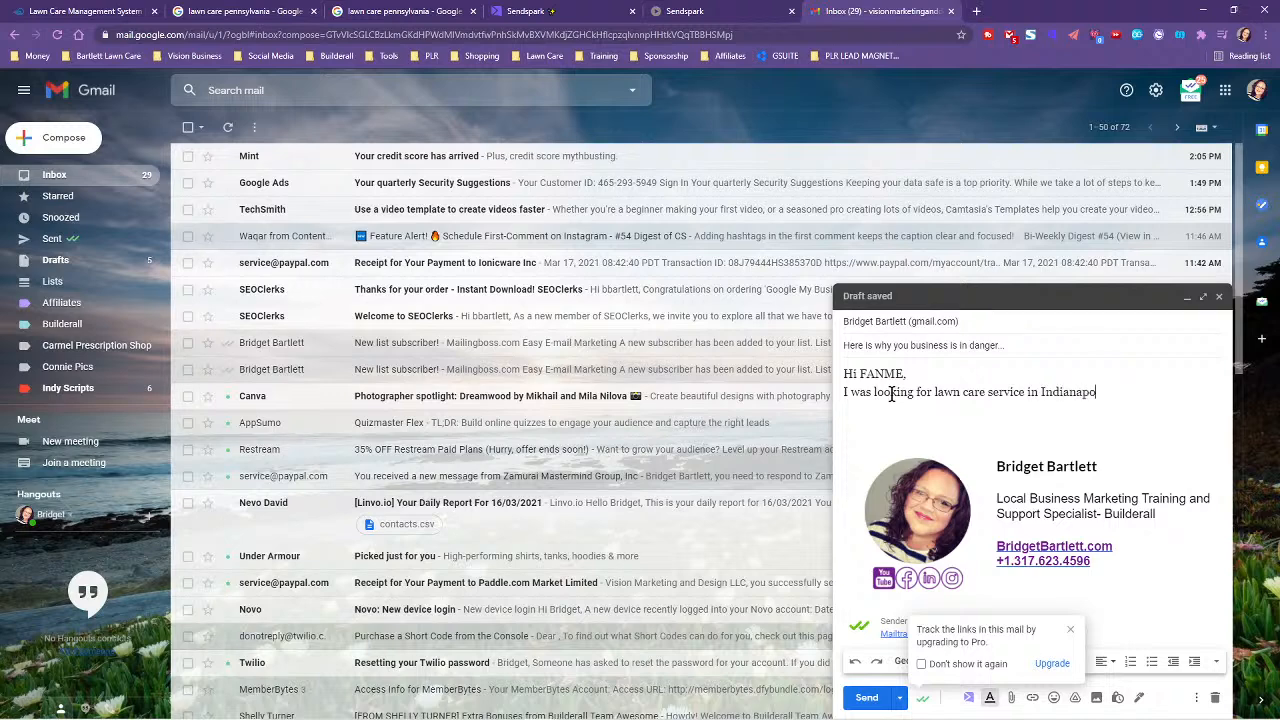
type(",")
type(" Indiana")
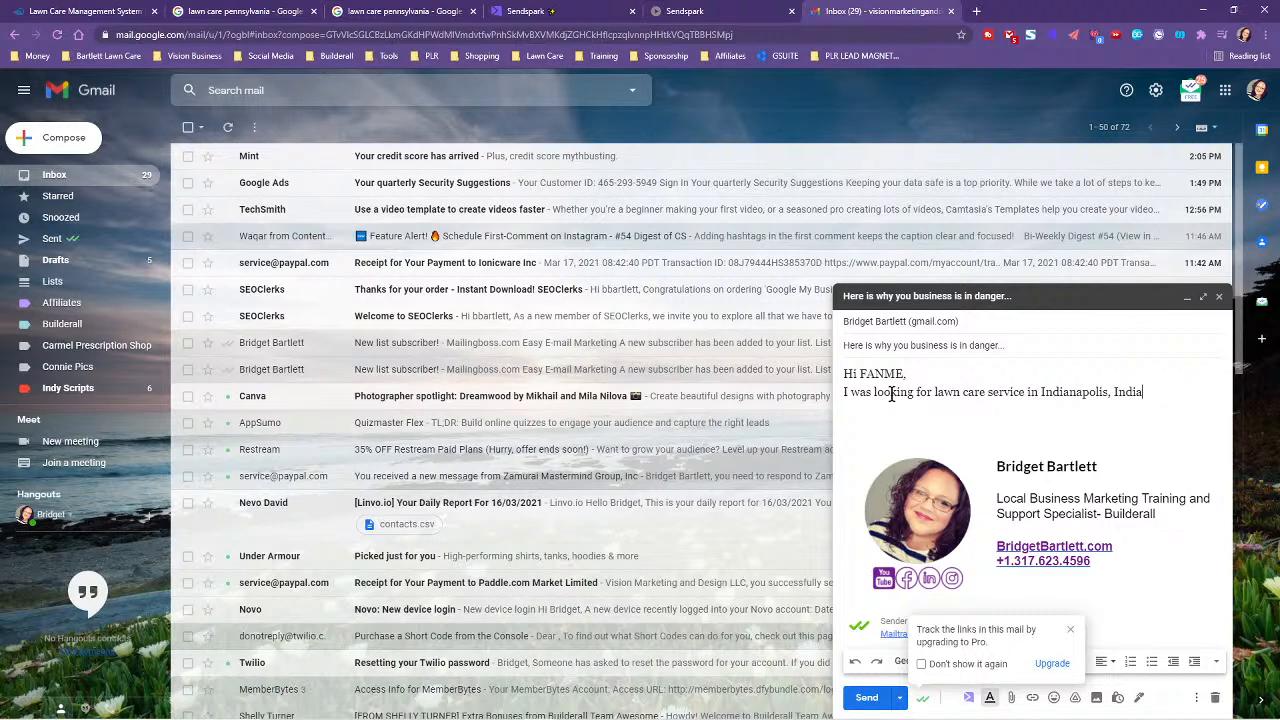
key("BackSpace")
key("BackSpace")
key("BackSpace")
key("BackSpace")
key("BackSpace")
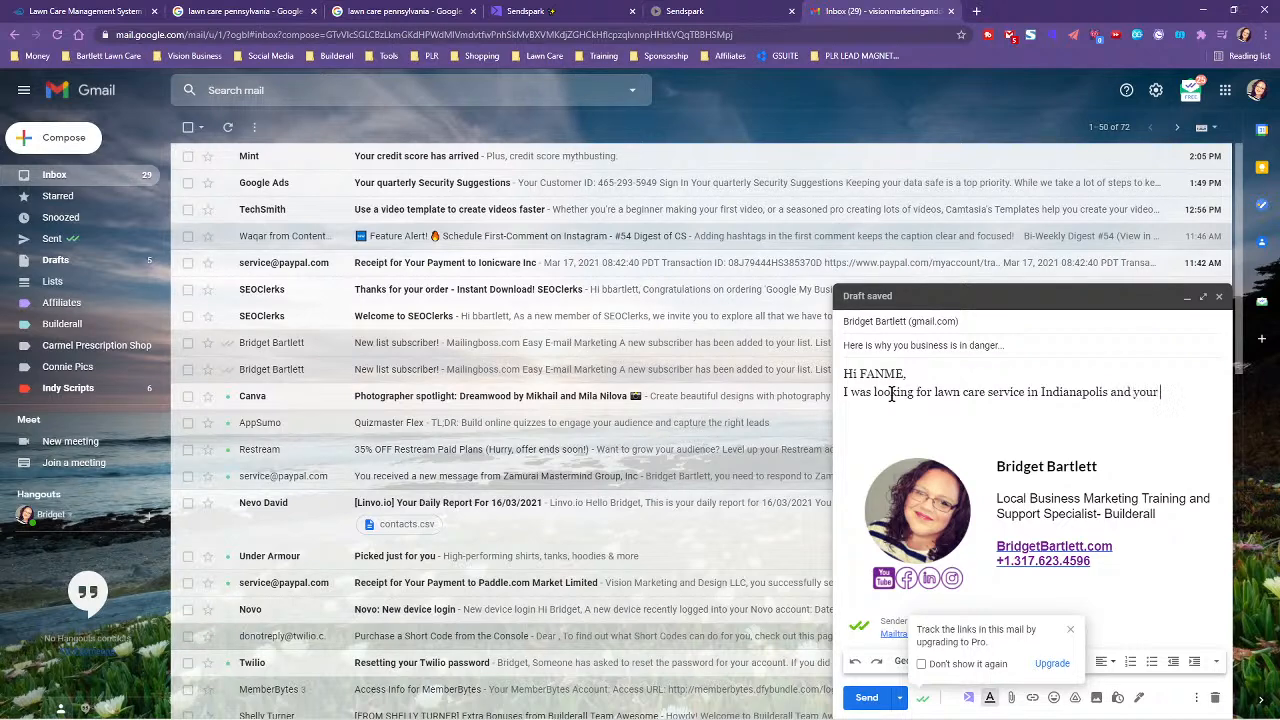
type("in")
key("BackSpace")
type("usiness was actually on the")
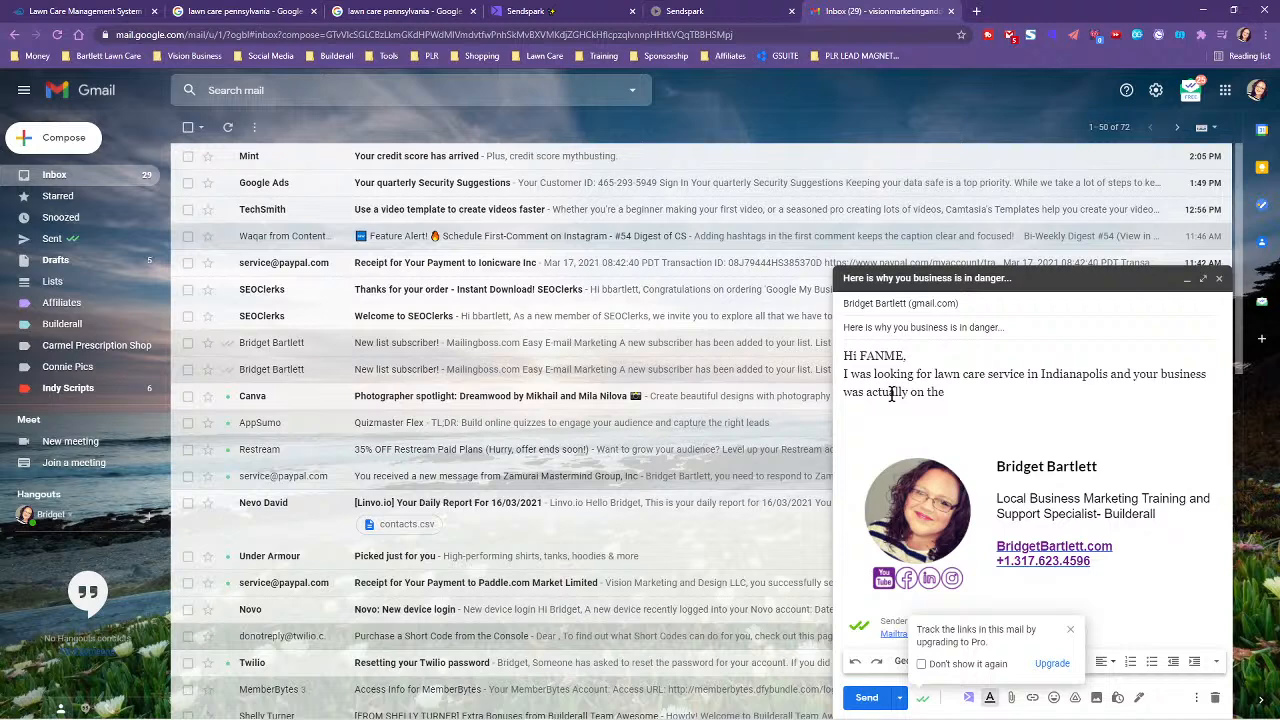
type(" 3rd page of Google.")
key("Return")
key("Return")
- Add the paragraph offering quick and easy tips to reach and stay on Google's first page
type("As a business owner myself, I")
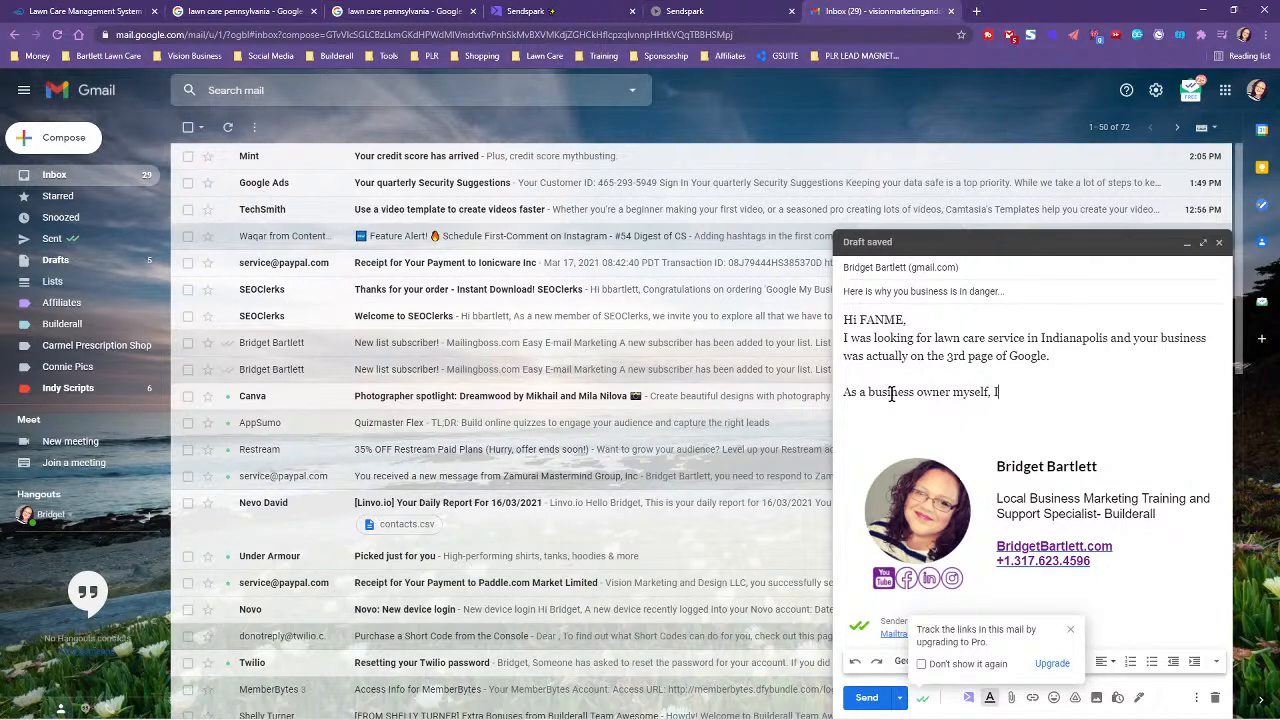
type("nted to give you some")
type("ick and easy tips t")
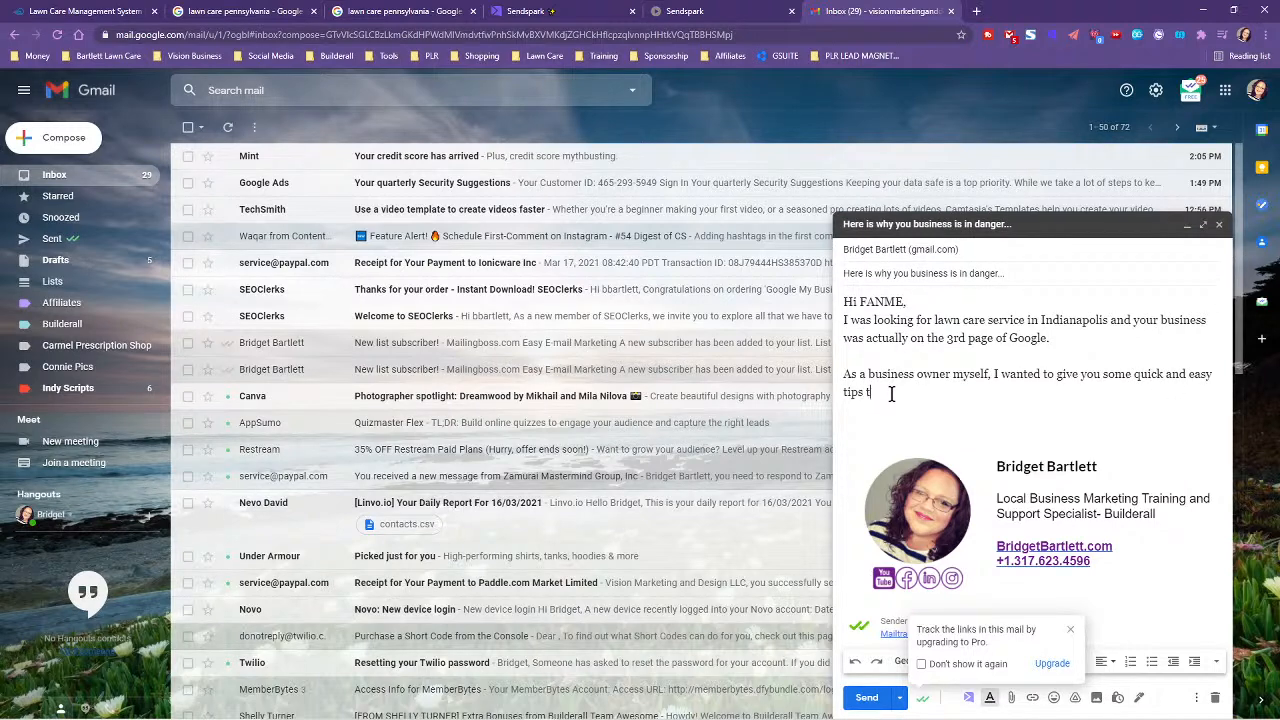
type("o help you get on the first page and stay th")
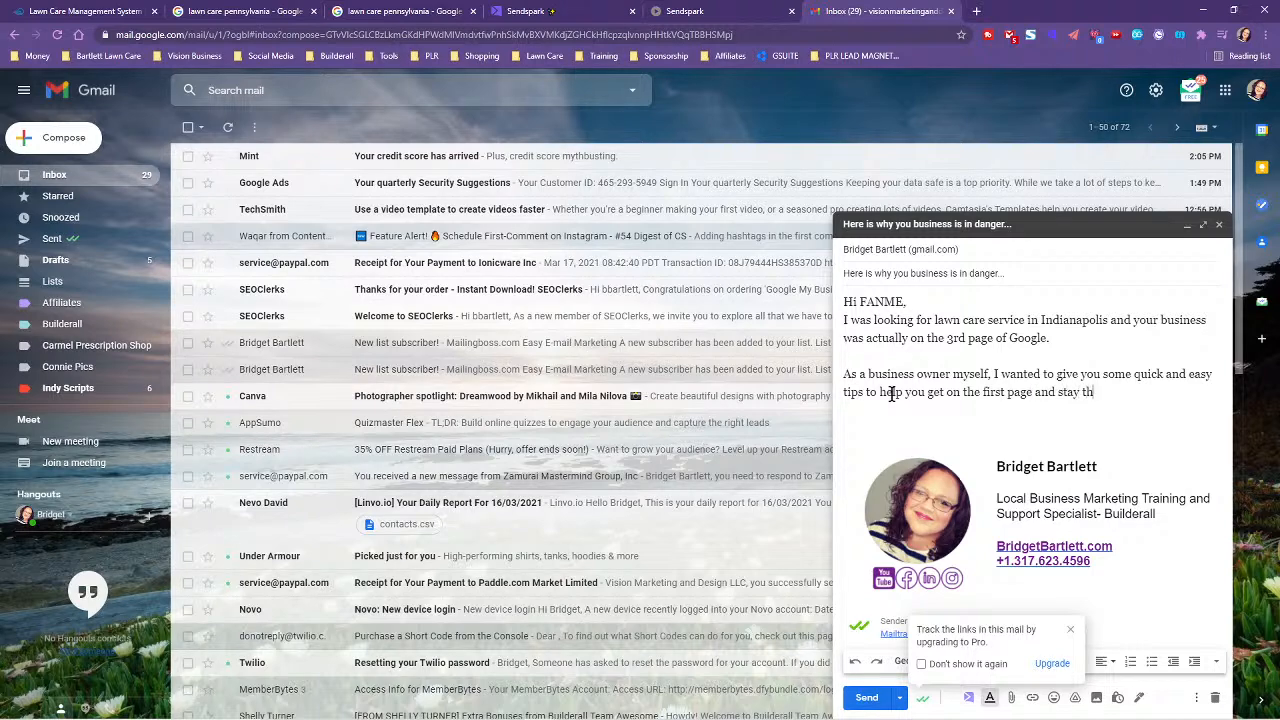
type("ere.")
key("Return")
key("Return")
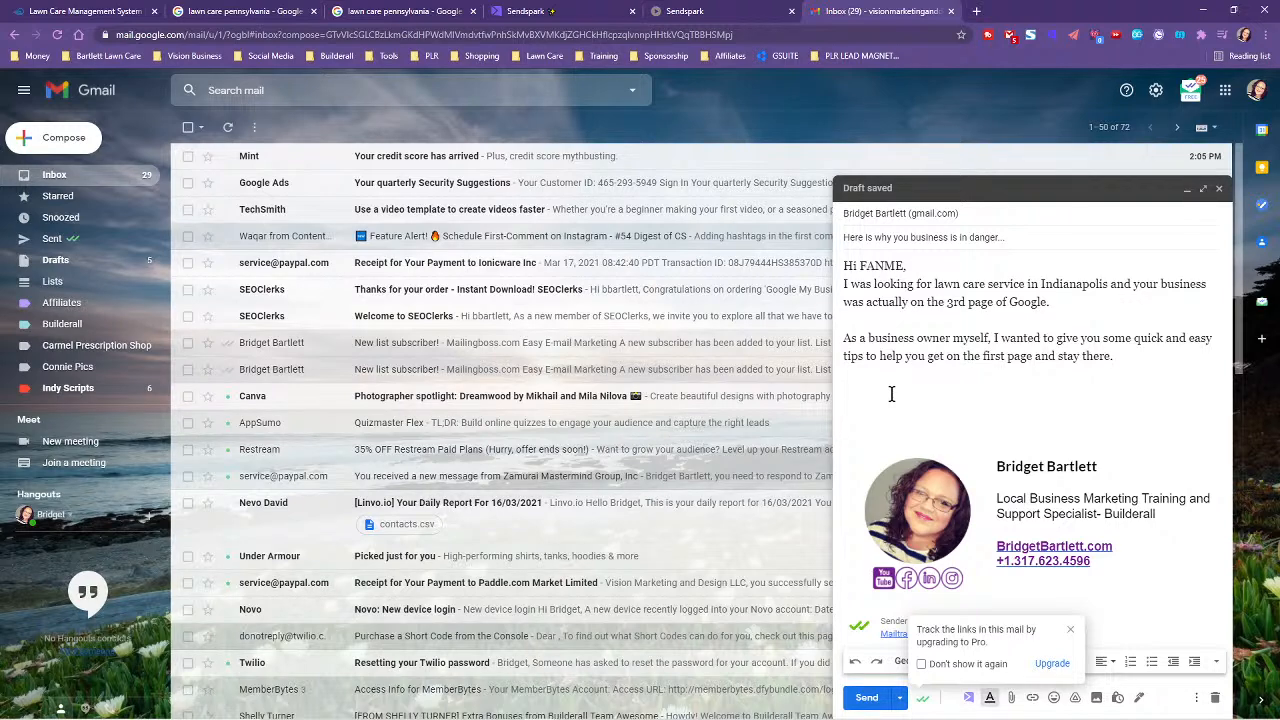
- Add a paragraph noting they lack a website and that 30% of consumers won't consider such businesses
type("Did y")
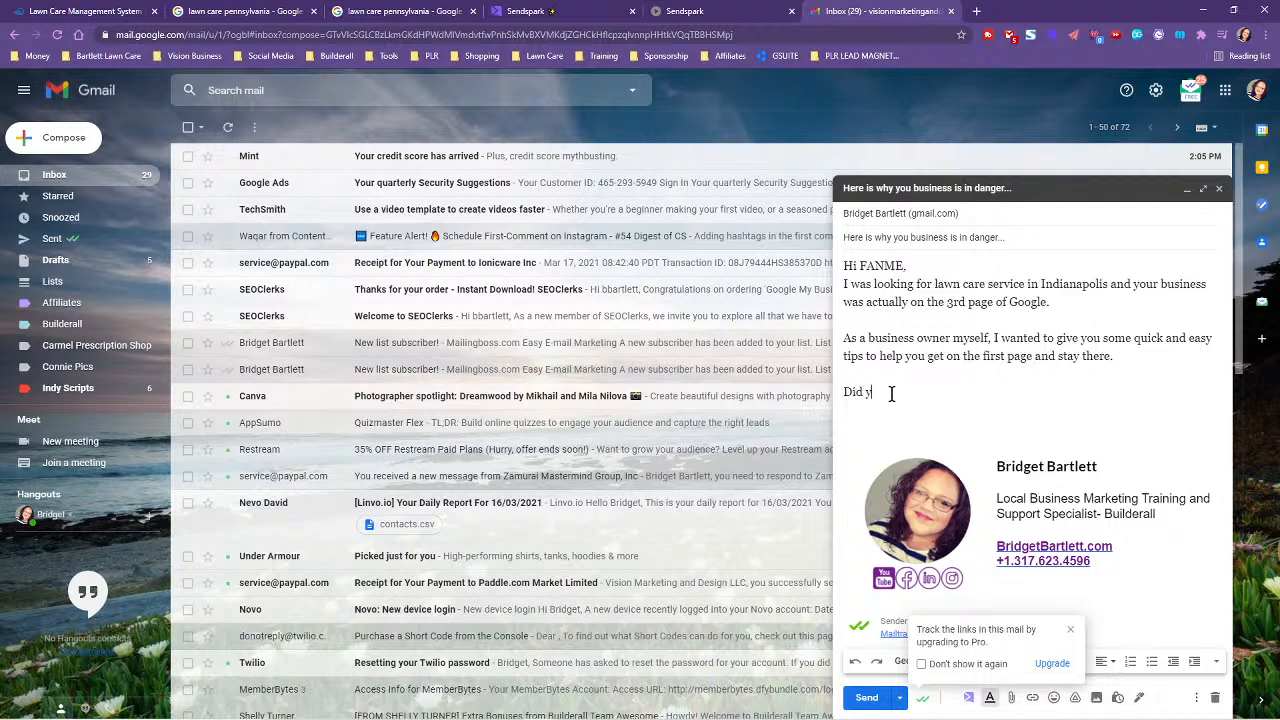
type("ou know, that 30% of consumers w")
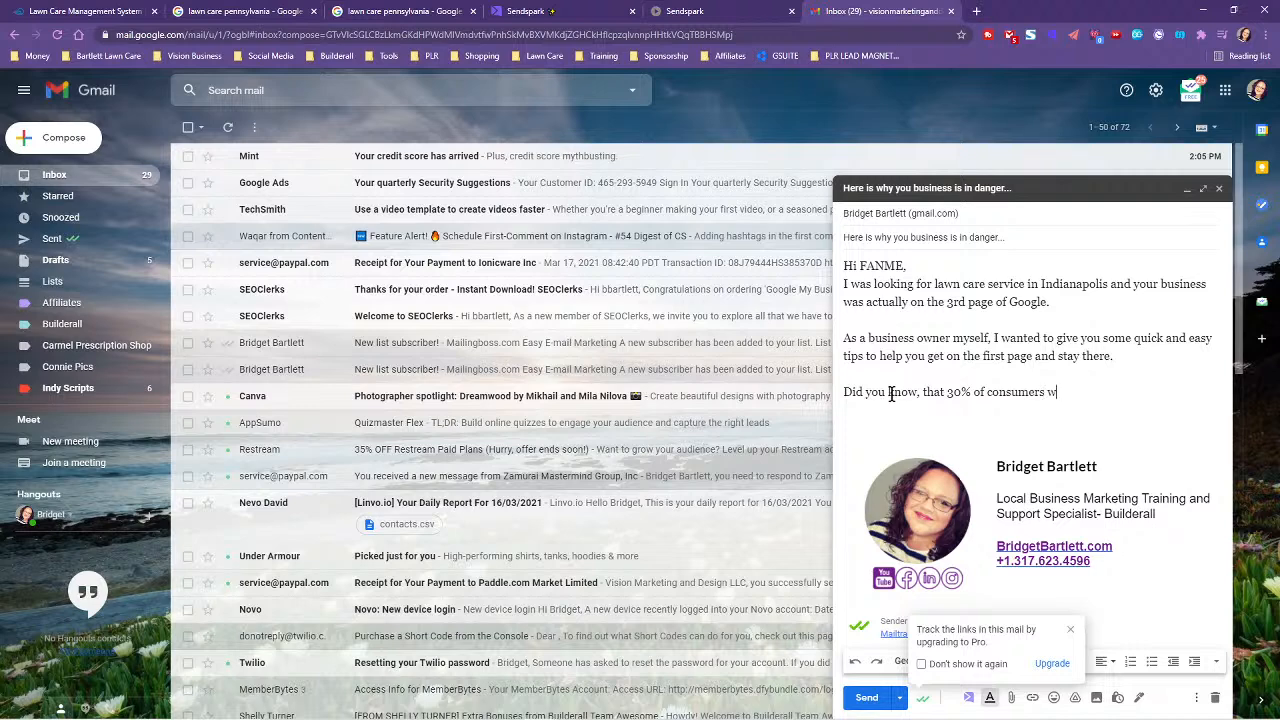
type("on't consider a business without a website")
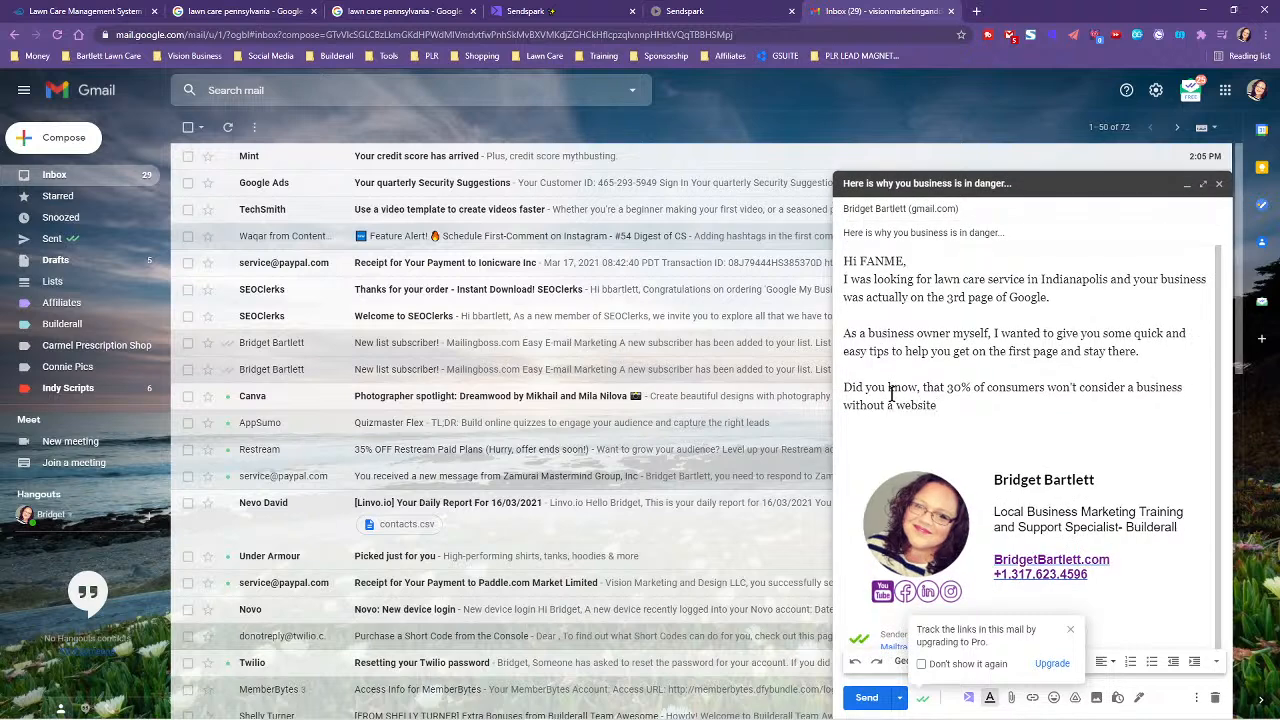
type("?")
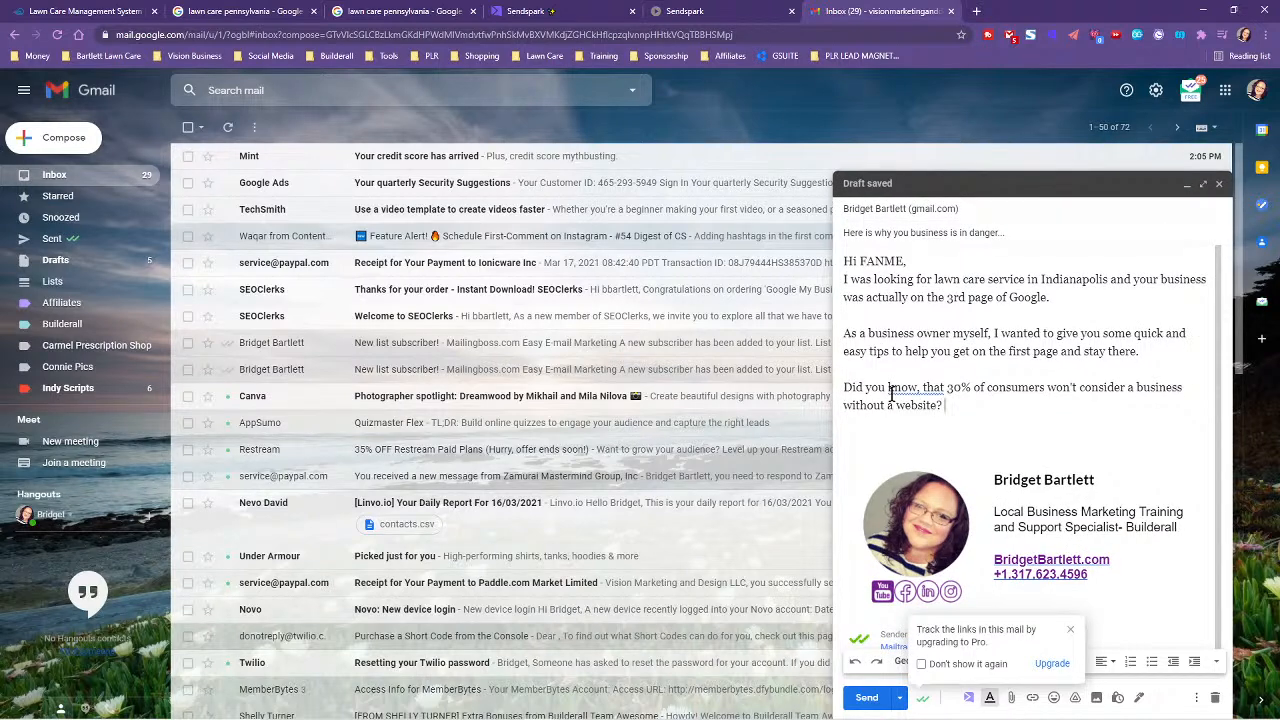
key("BackSpace")
key("BackSpace")
left_click(845, 384)
type("also noti")
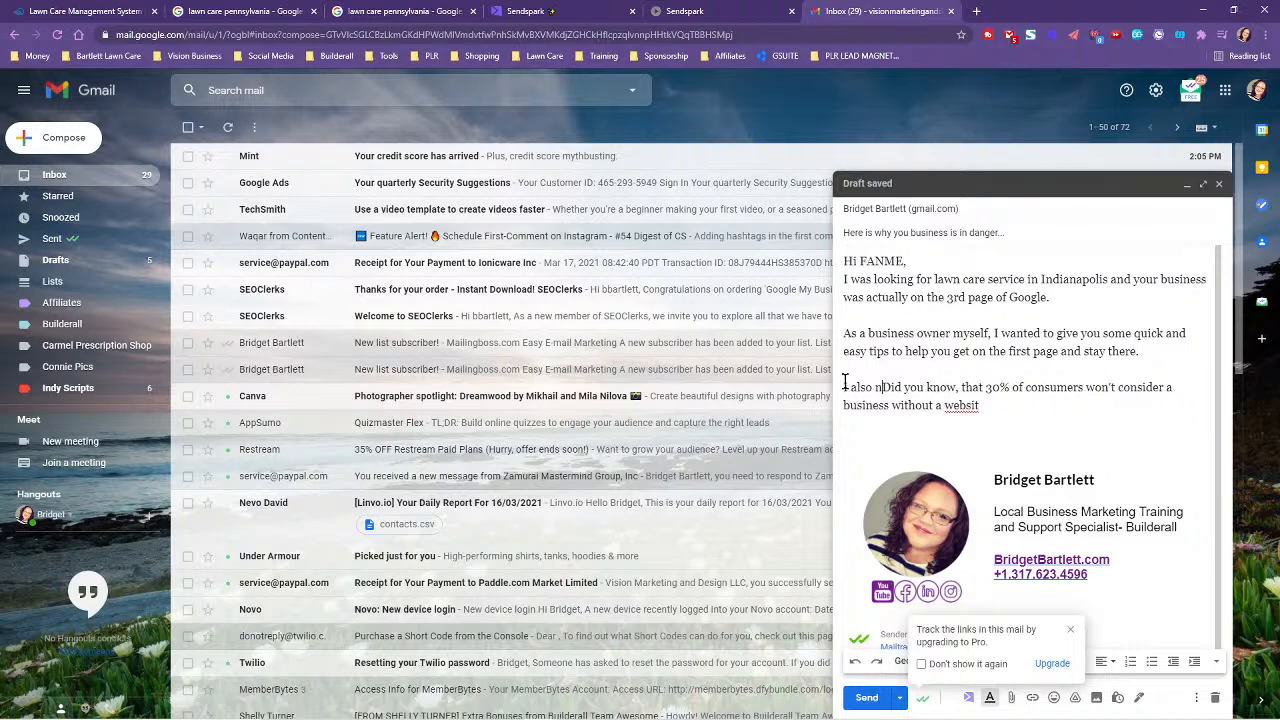
type("ced that you")
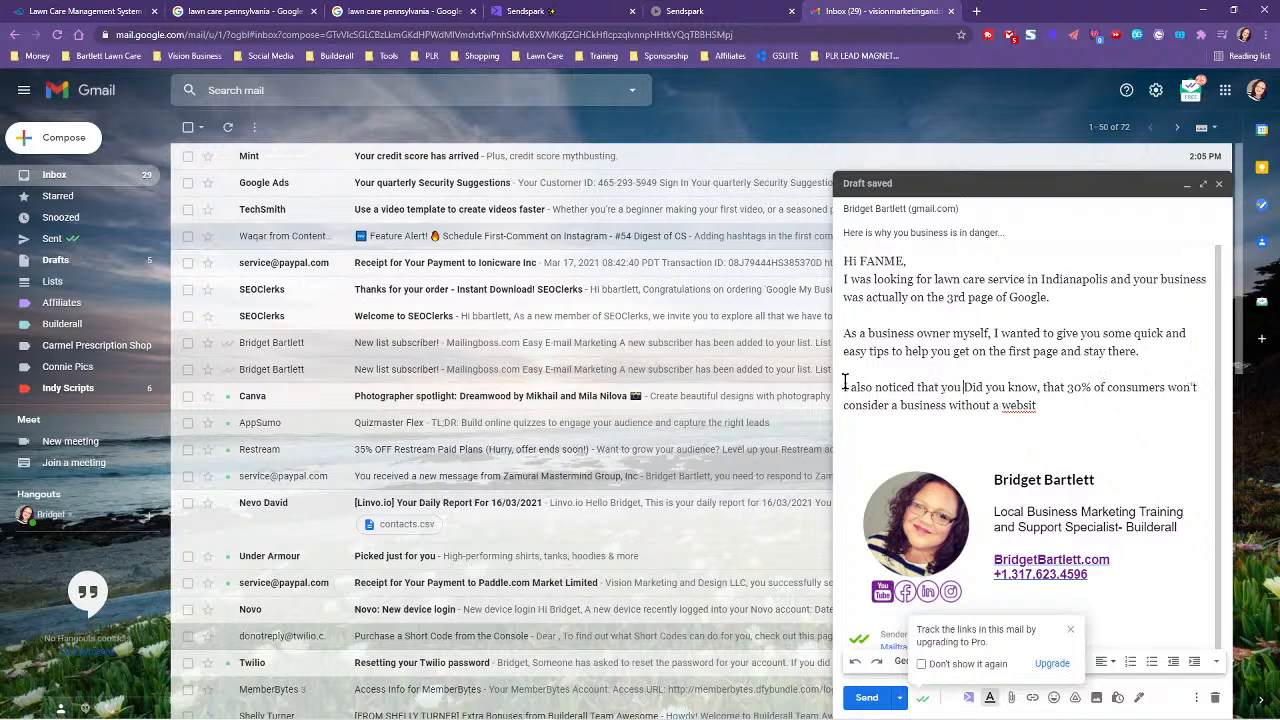
type(" didn't have ")
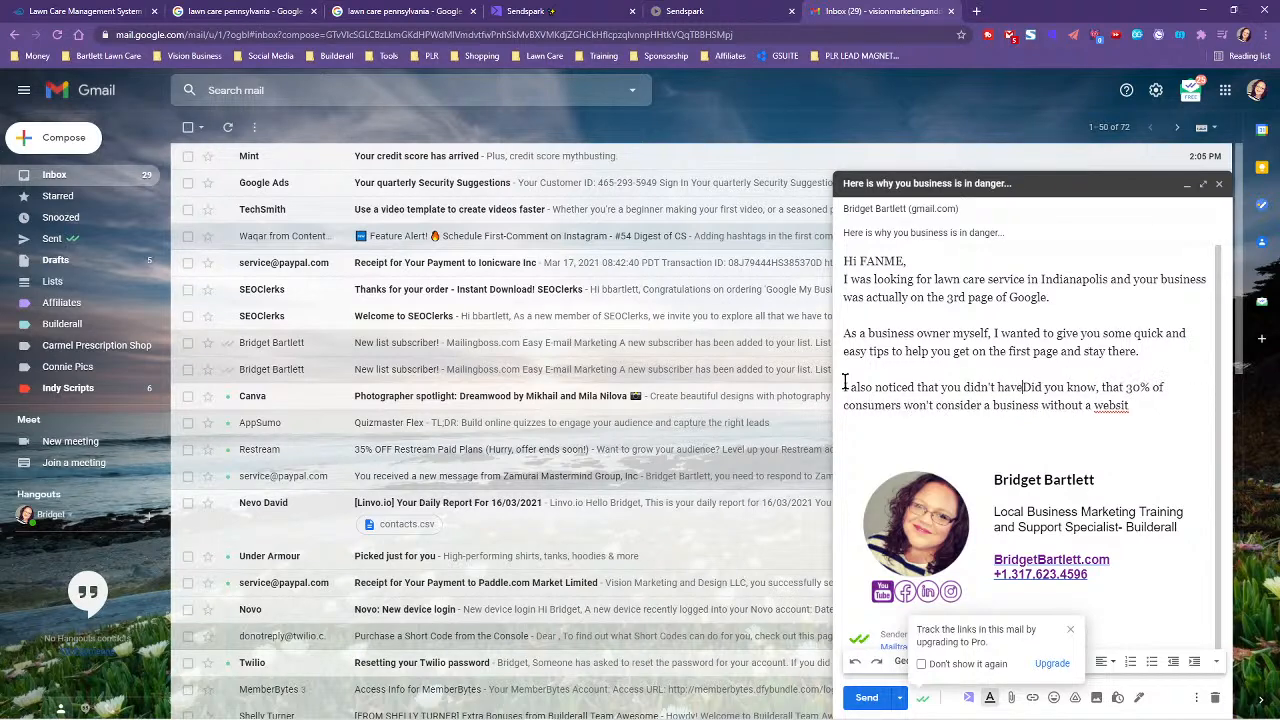
type("a website.")
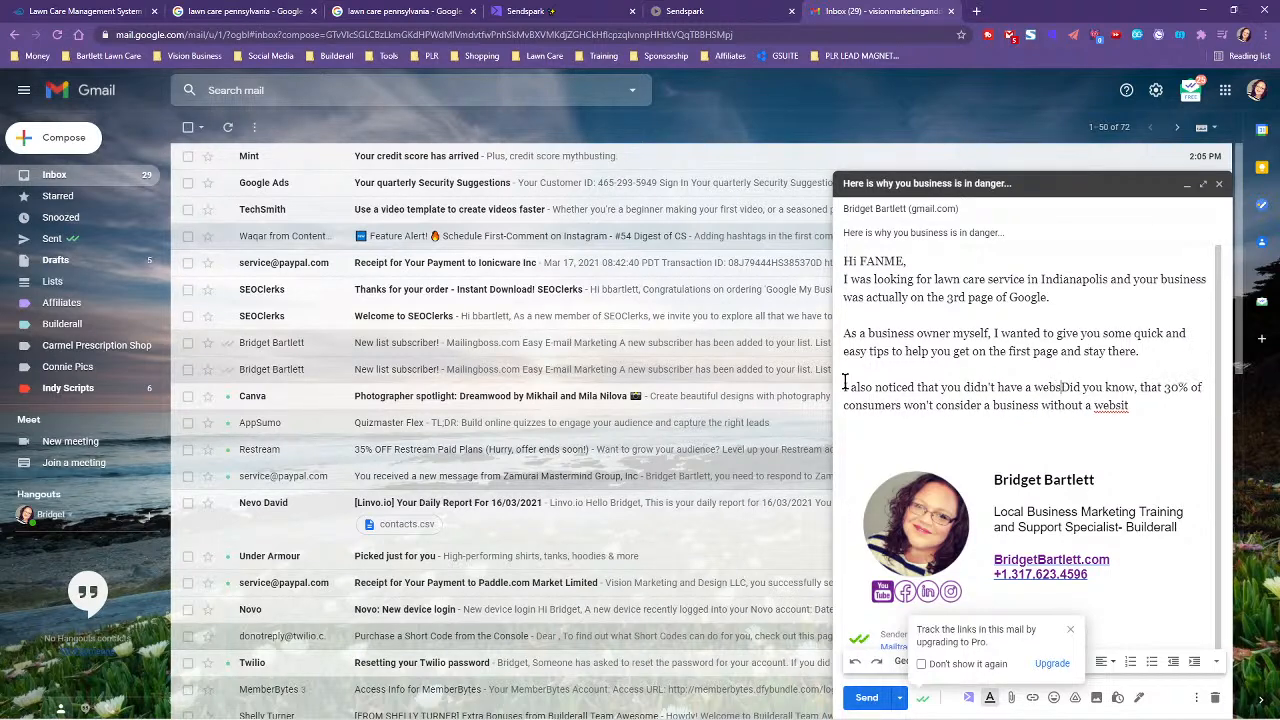
type(" Did you know, that 30% of consum")
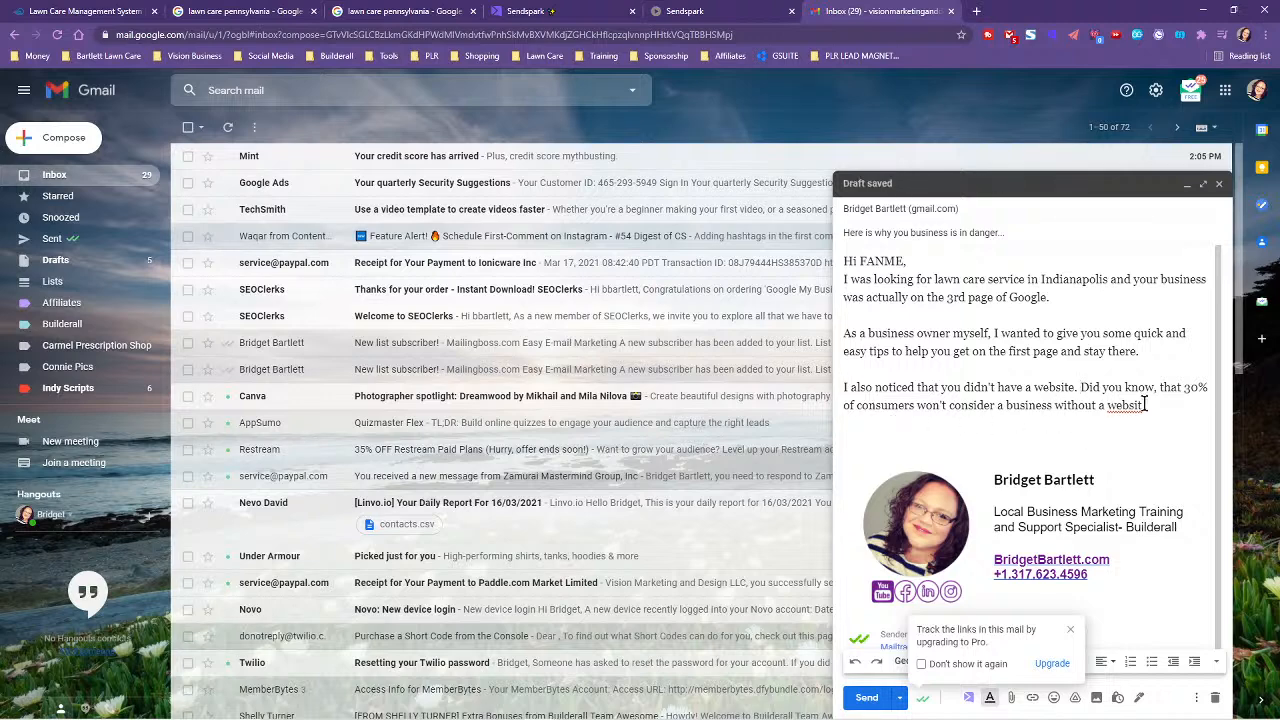
type("e")
key("Return")
key("Return")
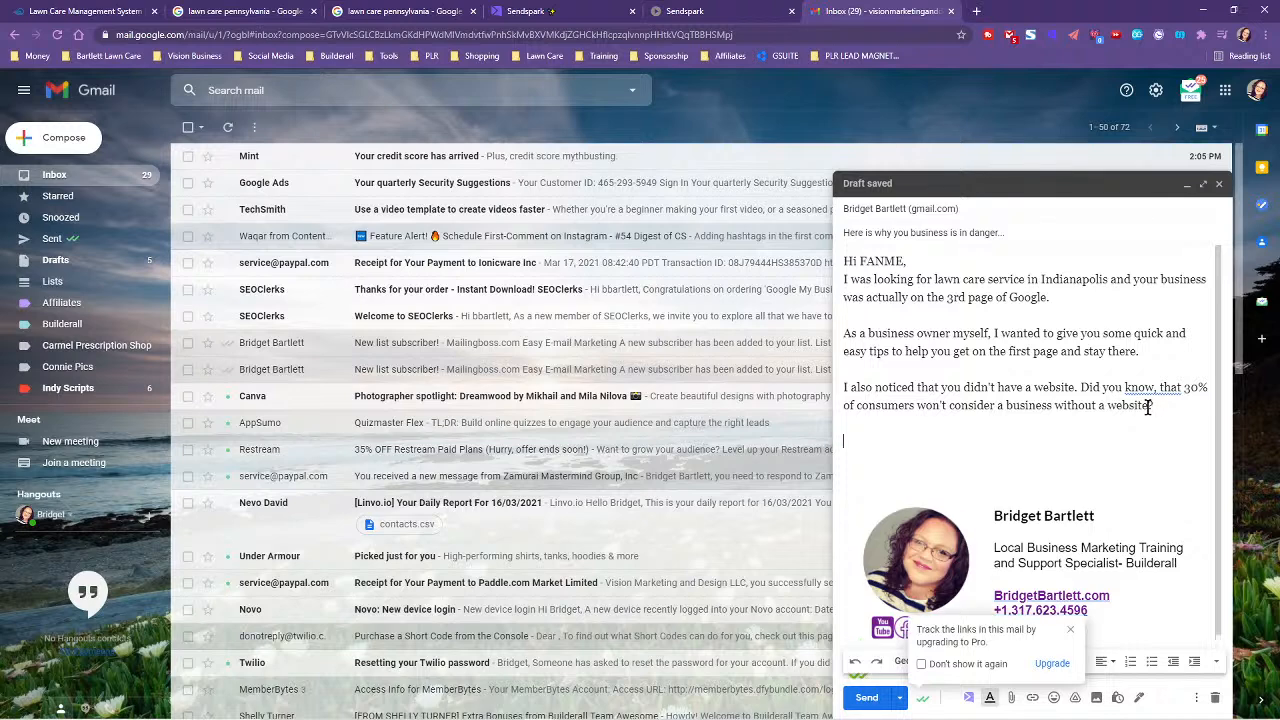
- Start the closing paragraph offering to share some tips and a cool resource
type("Thehe coo")
key("BackSpace")
key("BackSpace")
key("BackSpace")
key("BackSpace")
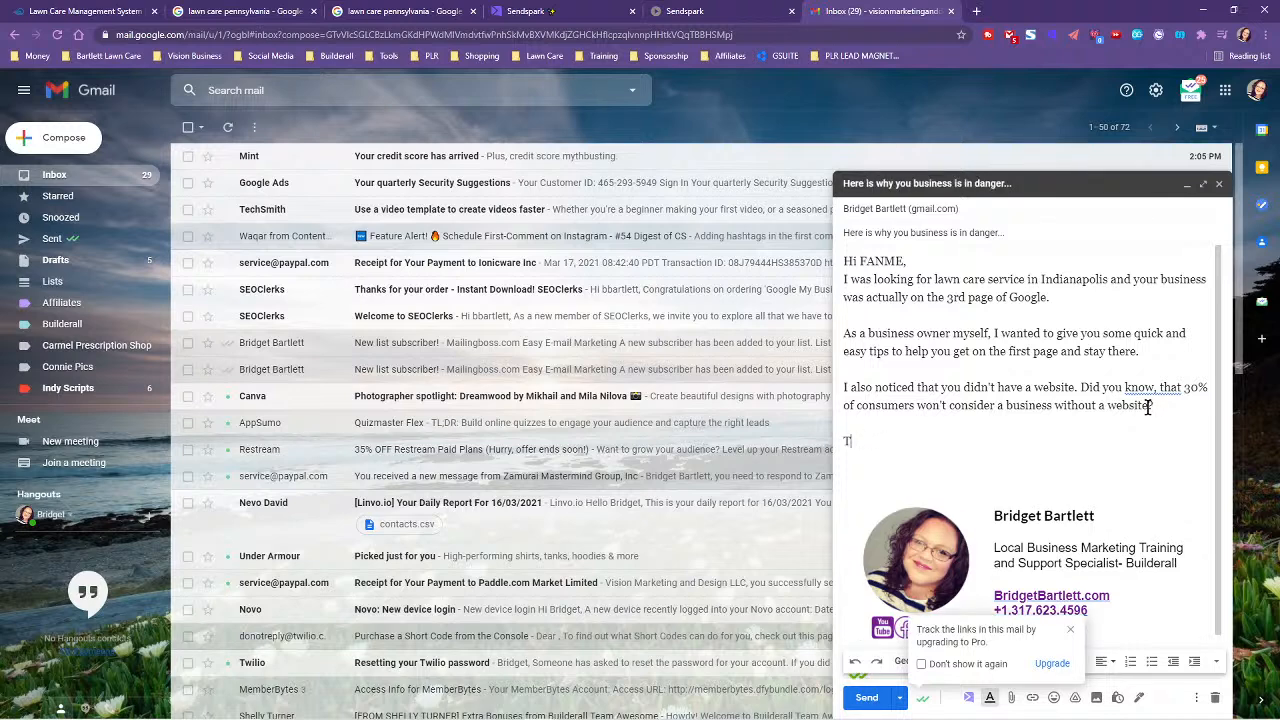
type("I wanted to share with you a video I made")
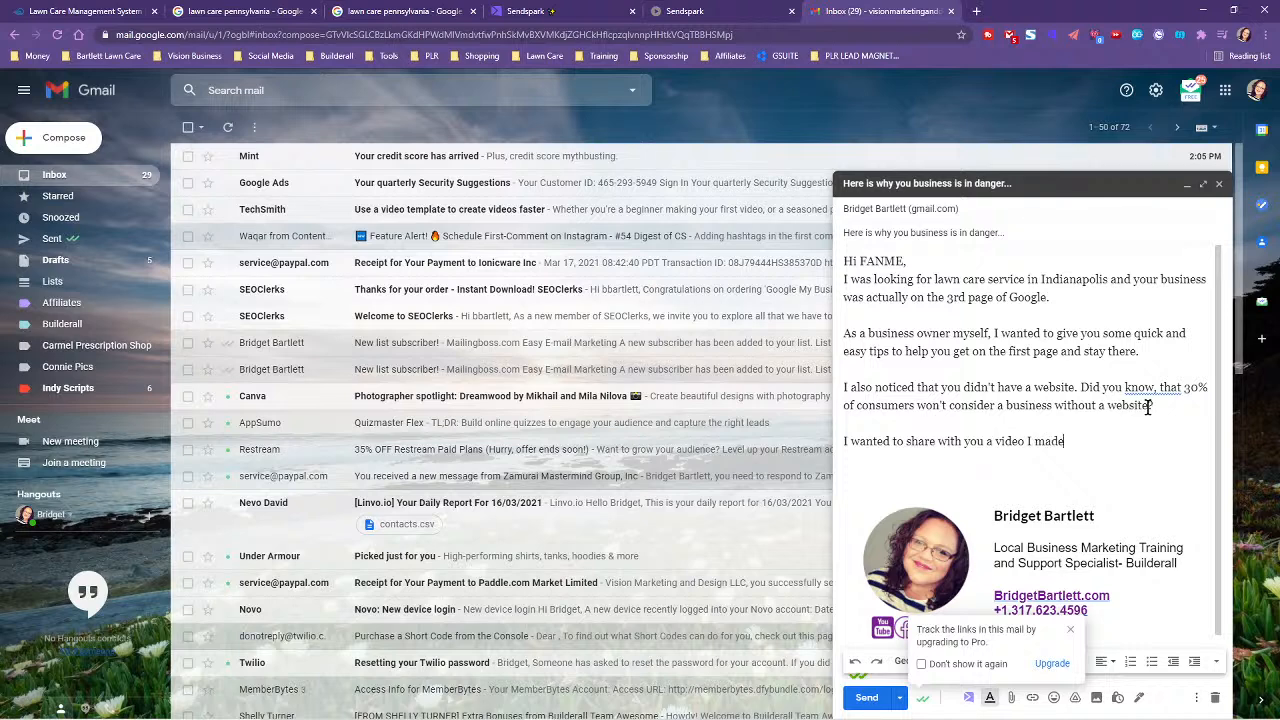
type(" just for you to help you")
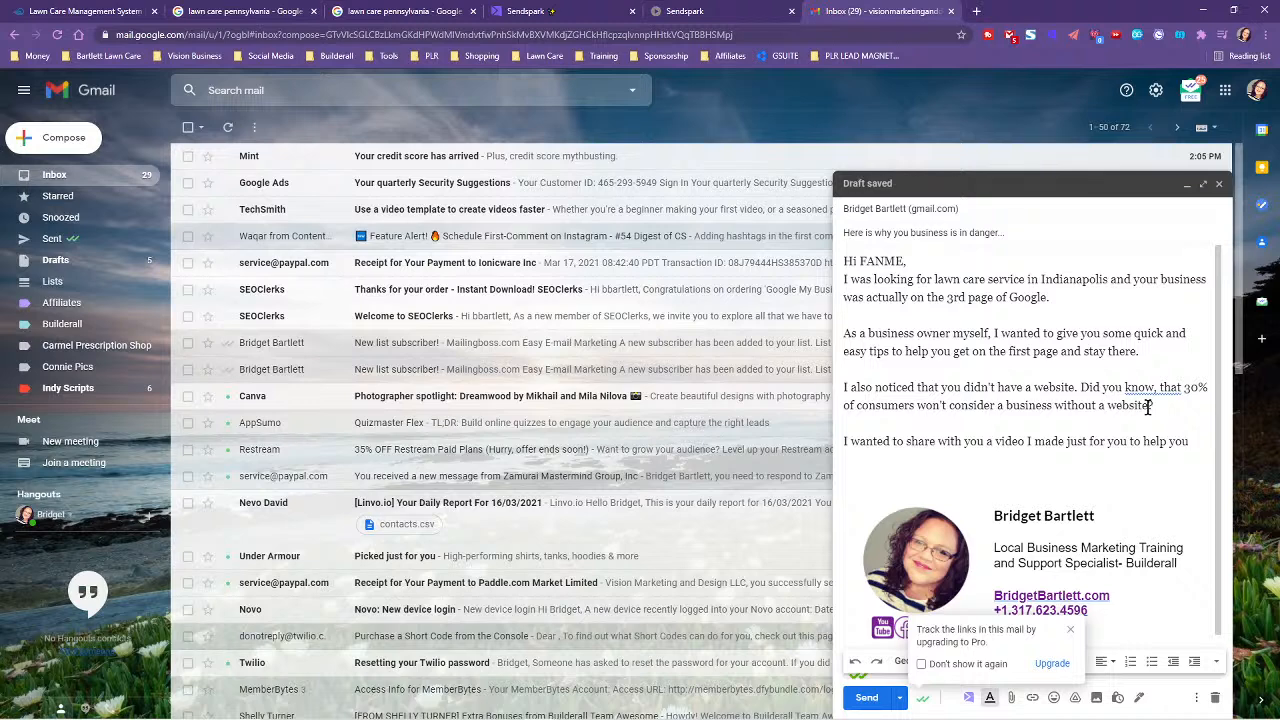
key("BackSpace")
key("BackSpace")
key("BackSpace")
key("BackSpace")
key("BackSpace")
key("BackSpace")
key("BackSpace")
key("BackSpace")
key("BackSpace")
key("BackSpace")
key("BackSpace")
key("BackSpace")
key("BackSpace")
key("BackSpace")
key("BackSpace")
key("BackSpace")
key("BackSpace")
key("BackSpace")
key("BackSpace")
key("BackSpace")
key("BackSpace")
key("BackSpace")
key("BackSpace")
key("BackSpace")
key("BackSpace")
key("BackSpace")
key("BackSpace")
key("BackSpace")
key("BackSpace")
key("BackSpace")
key("BackSpace")
key("BackSpace")
key("BackSpace")
key("BackSpace")
key("BackSpace")
key("BackSpace")
key("BackSpace")
key("BackSpace")
key("BackSpace")
key("BackSpace")
key("BackSpace")
key("BackSpace")
key("BackSpace")
key("BackSpace")
key("BackSpace")
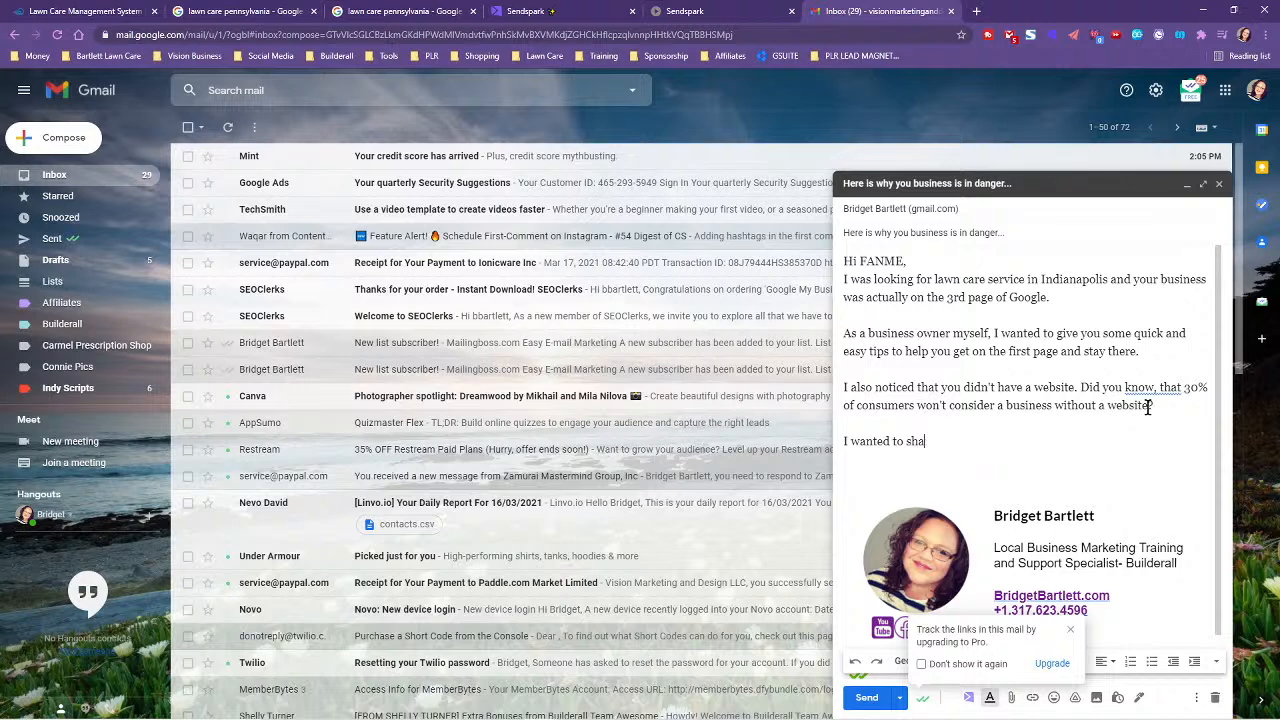
type("re with you some tips and a c")
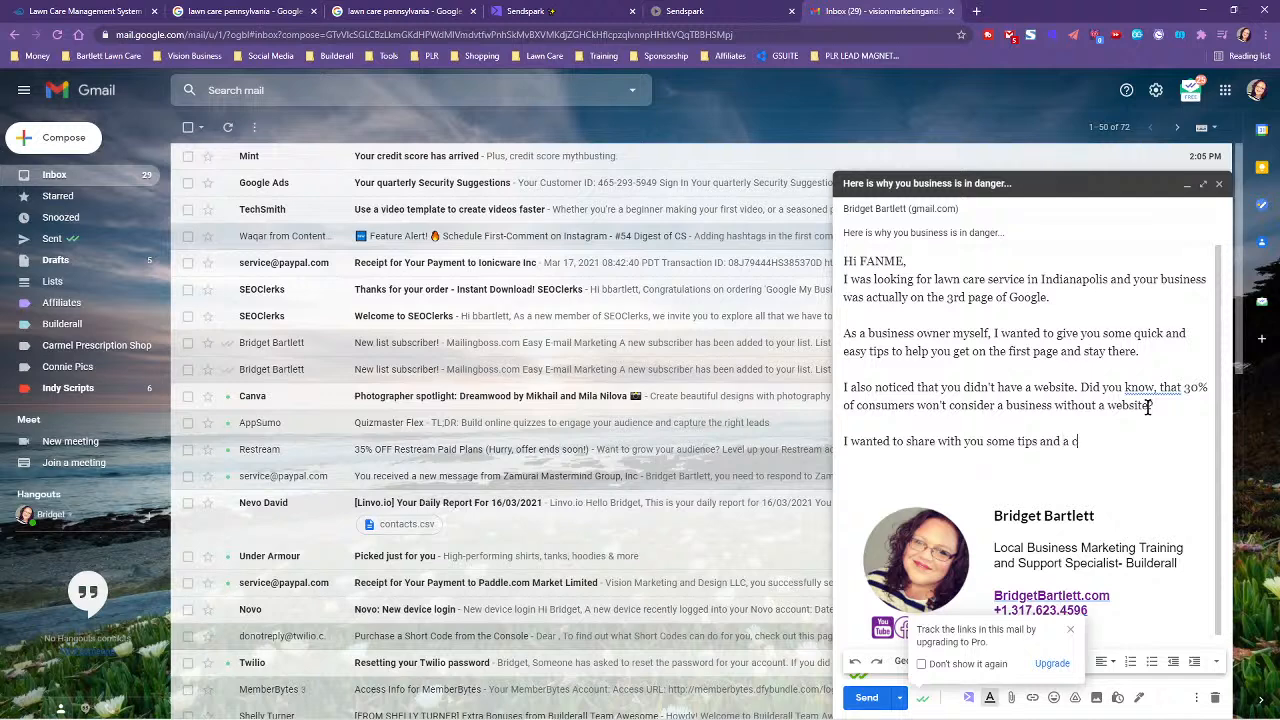
type("ool resource where you c")
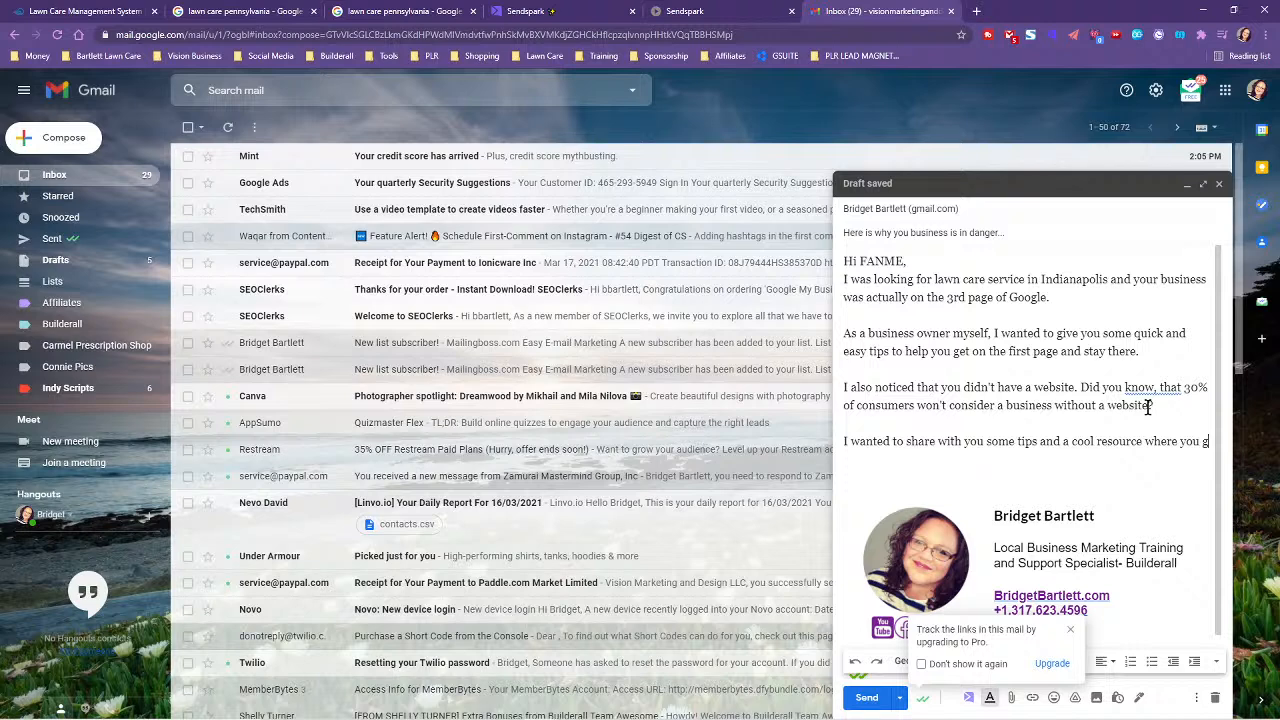
- Finish it with a free website and management system for their business
type("an get a free websit")
type("e for your")
key("BackSpace")
key("BackSpace")
key("BackSpace")
key("BackSpace")
key("BackSpace")
key("BackSpace")
key("BackSpace")
key("BackSpace")
type("and management syust")
key("BackSpace")
type("stem for yo")
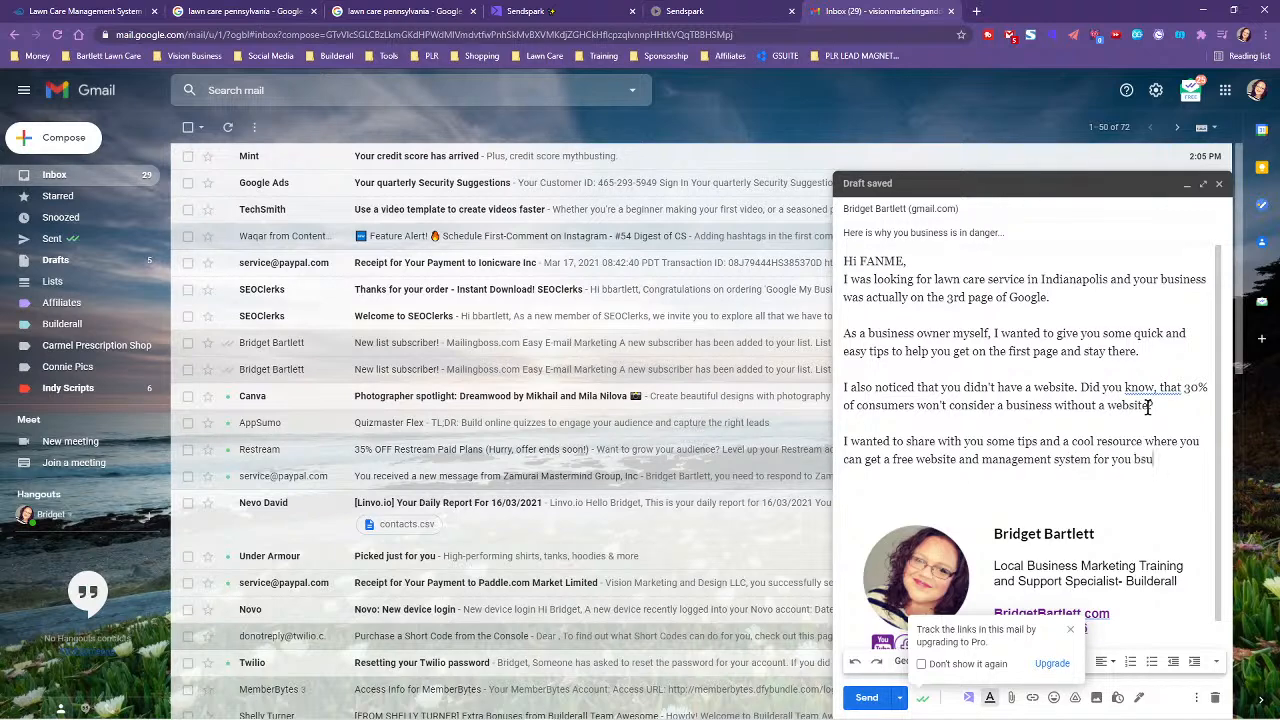
type("ur sb")
key("BackSpace")
key("BackSpace")
key("BackSpace")
type("business.")
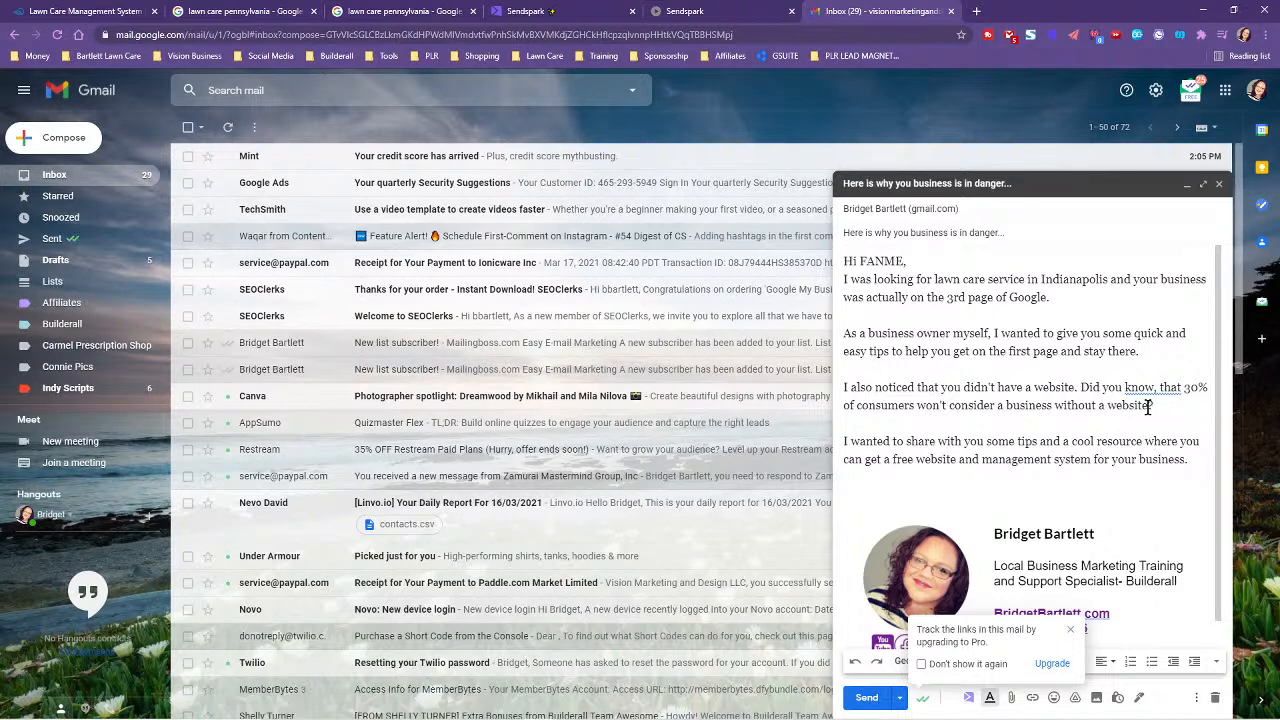
key("Return")
key("Return")
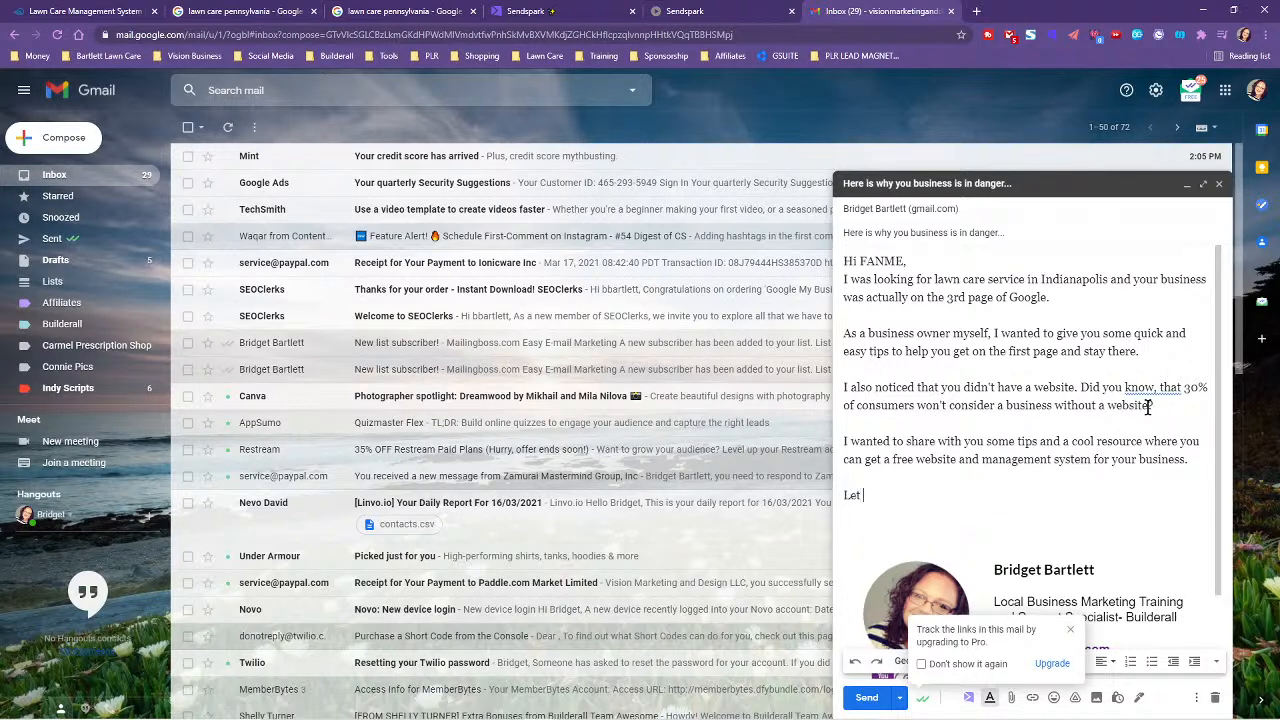
key("BackSpace")
key("BackSpace")
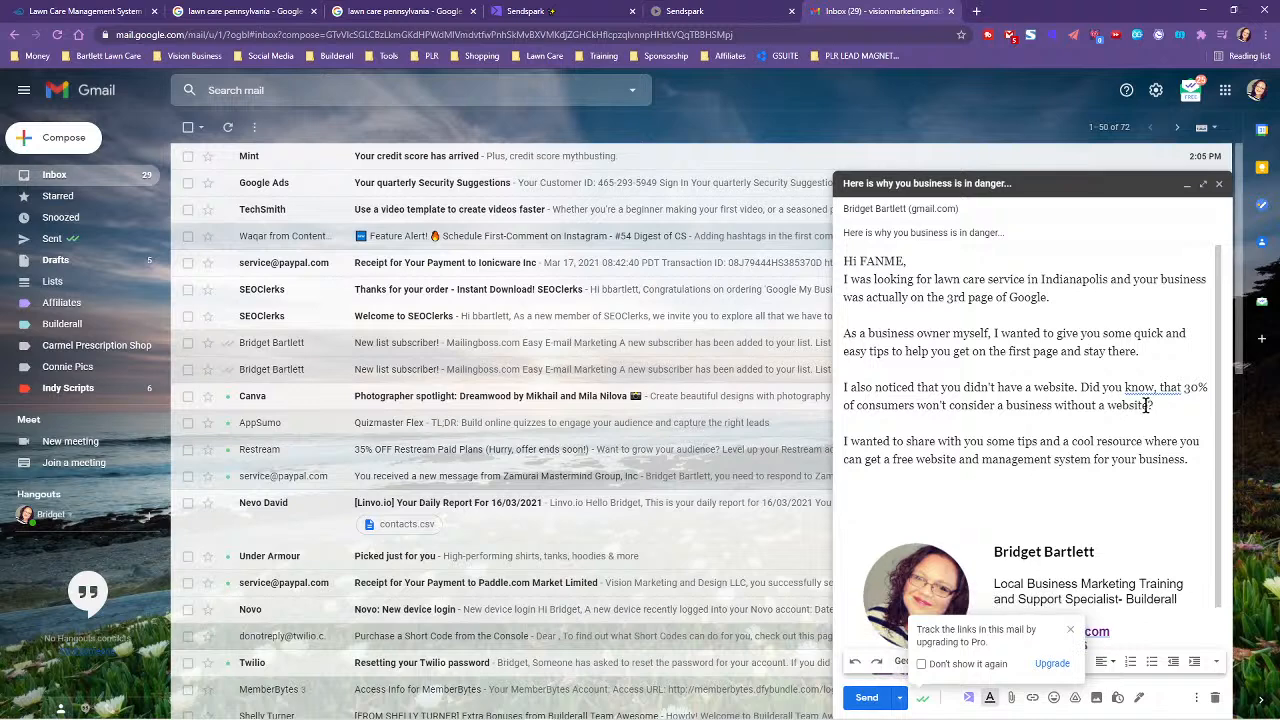
- Copy the video preview from Sendspark and paste it below the draft's last paragraph
left_click(570, 11)
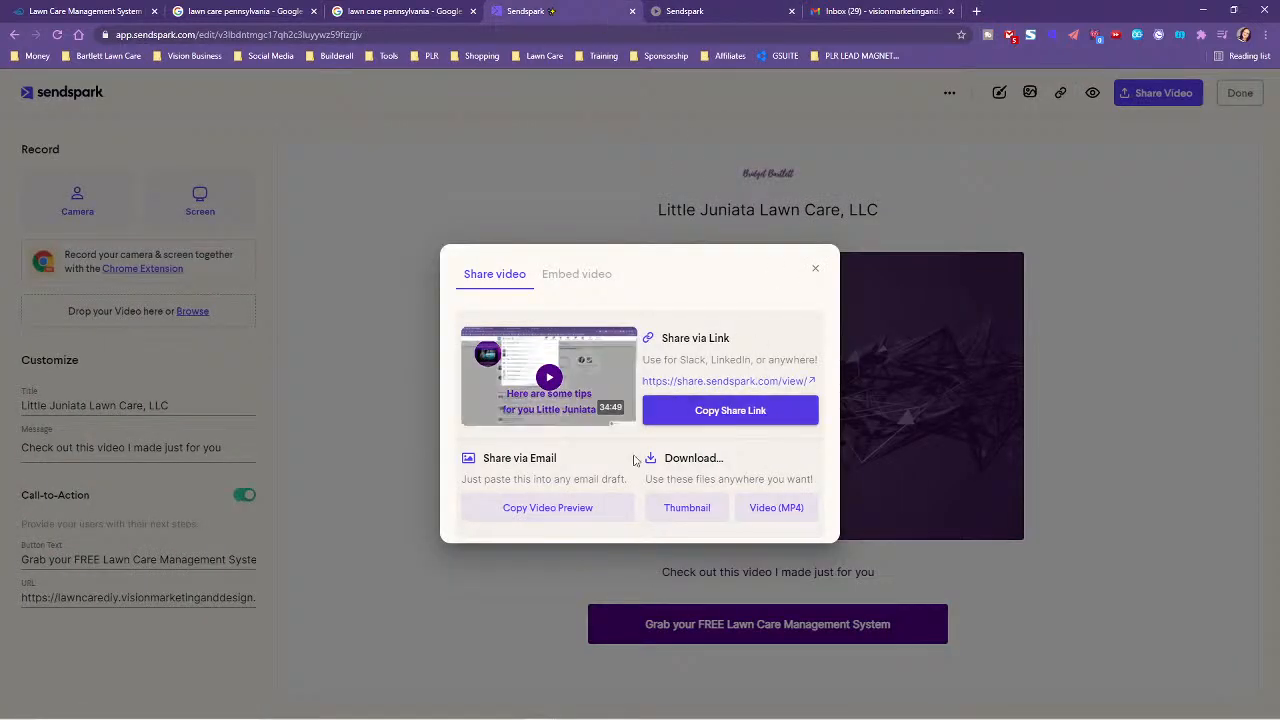
left_click(571, 508)
left_click(880, 11)
left_click(866, 486)
key("ctrl+v")
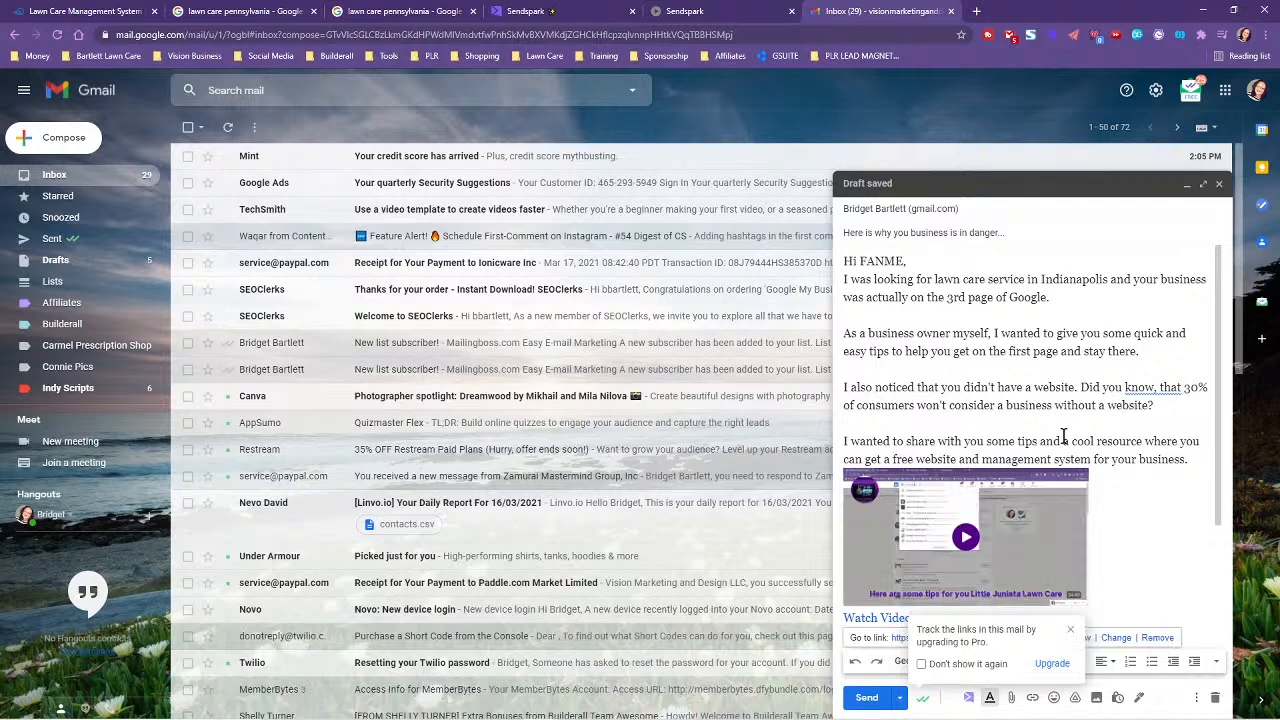
- Accept the grammar suggestion changing 'know, that' to 'know that'
scroll(1112, 425, "up", 1)
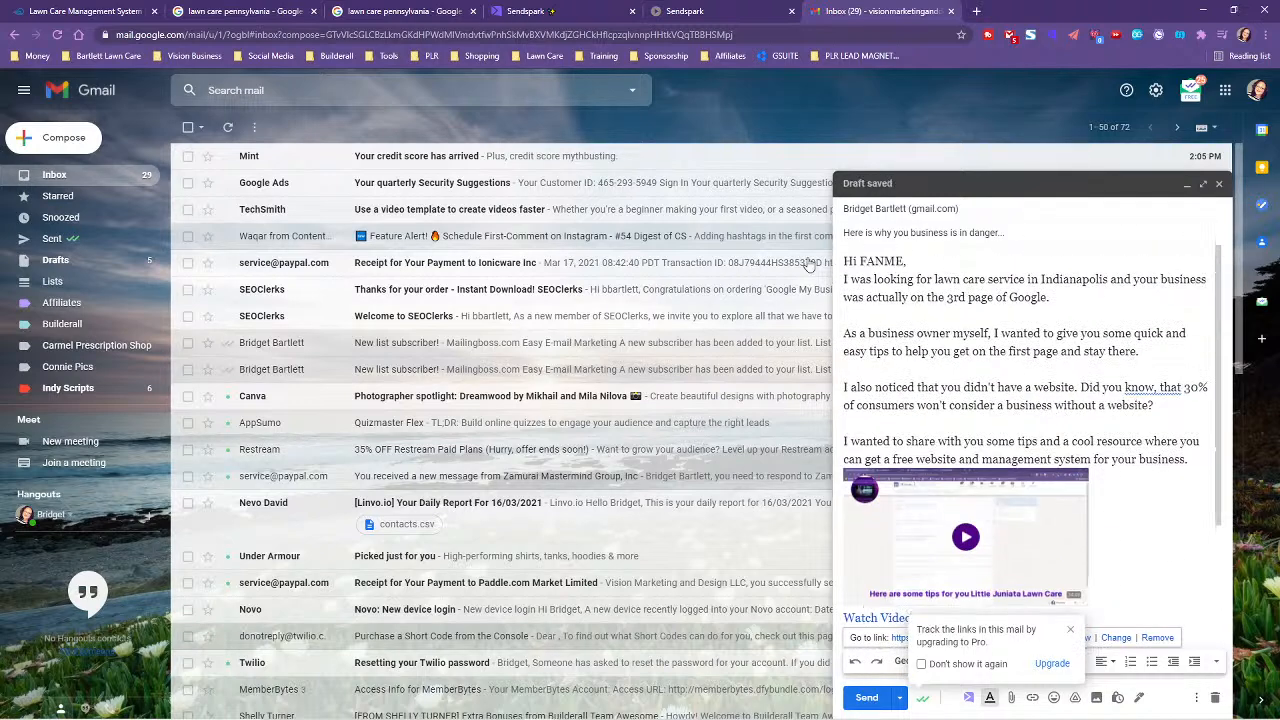
left_click(1162, 392)
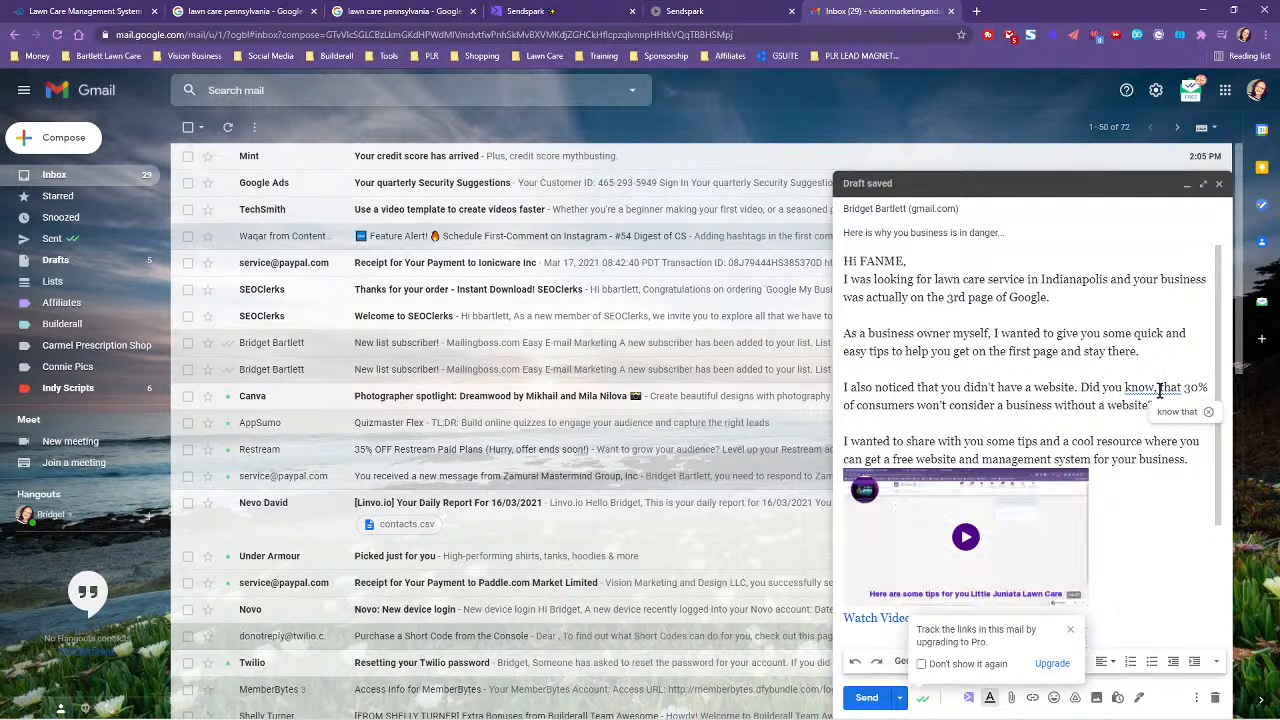
left_click(1183, 416)
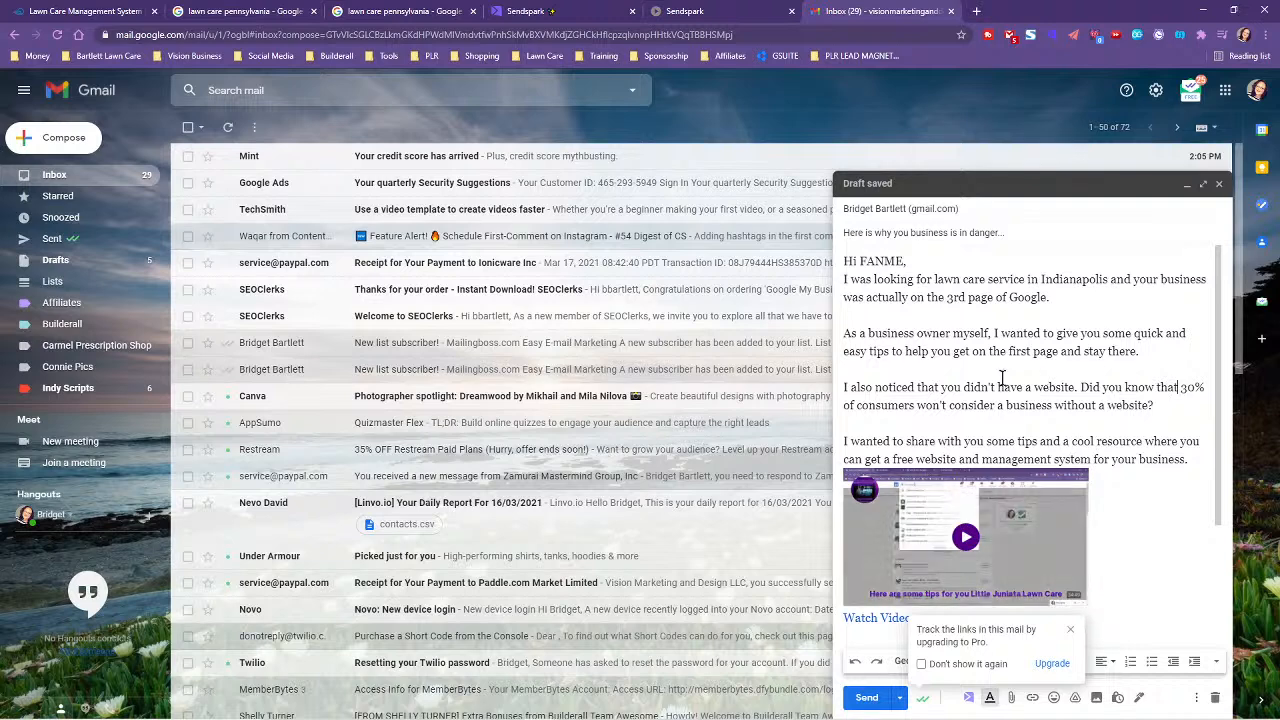
- Tidy the spacing around the Watch Video line, removing the empty line beneath it
scroll(1134, 525, "down", 3)
left_click(855, 408)
left_click(941, 383)
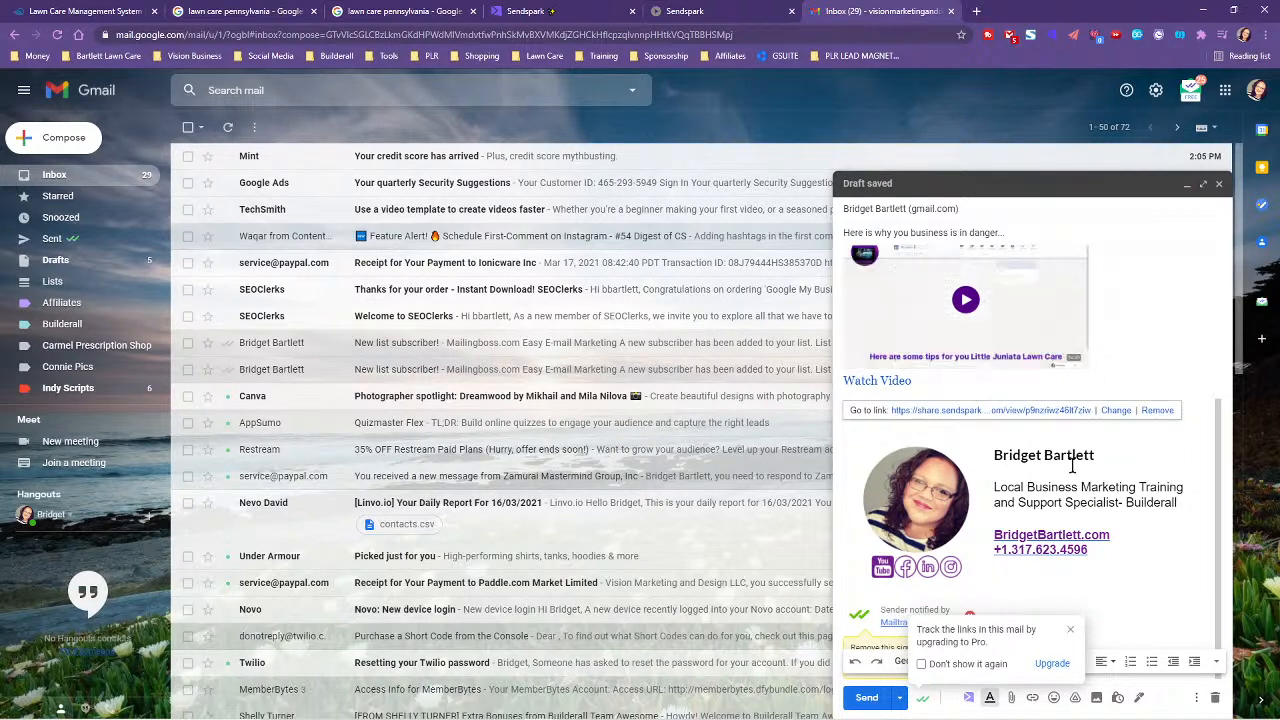
left_click(1166, 367)
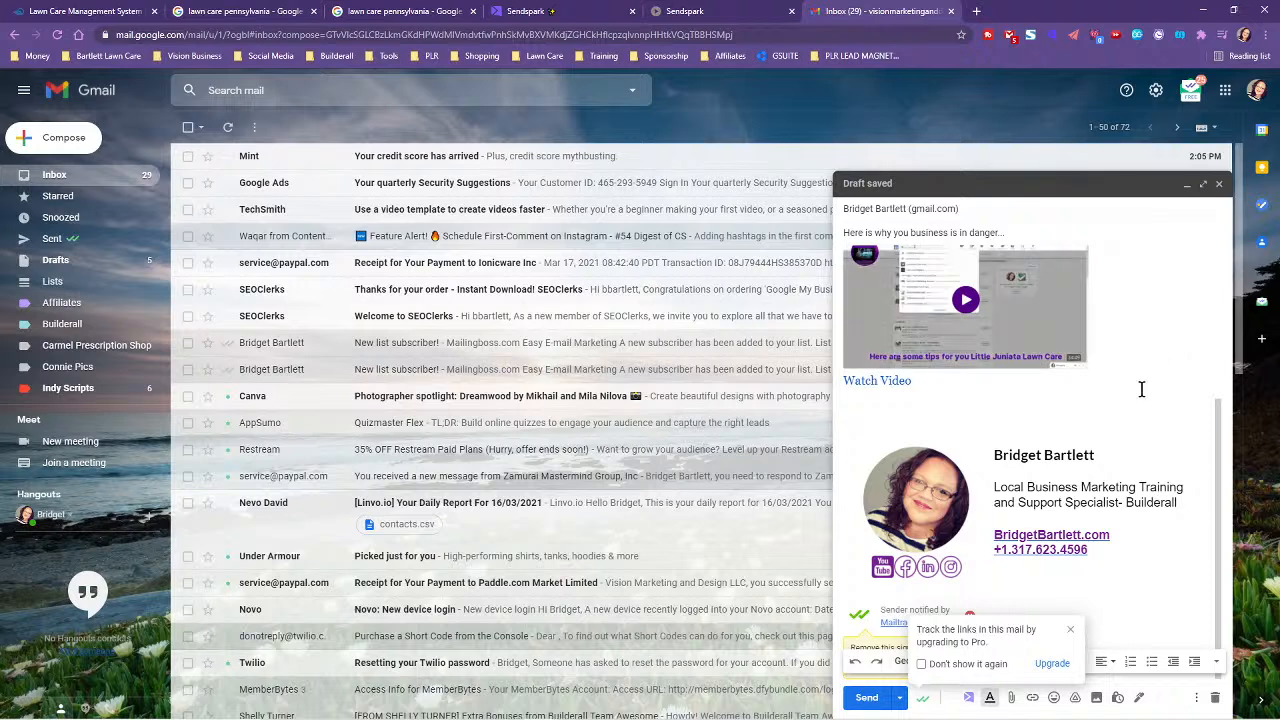
key("Return")
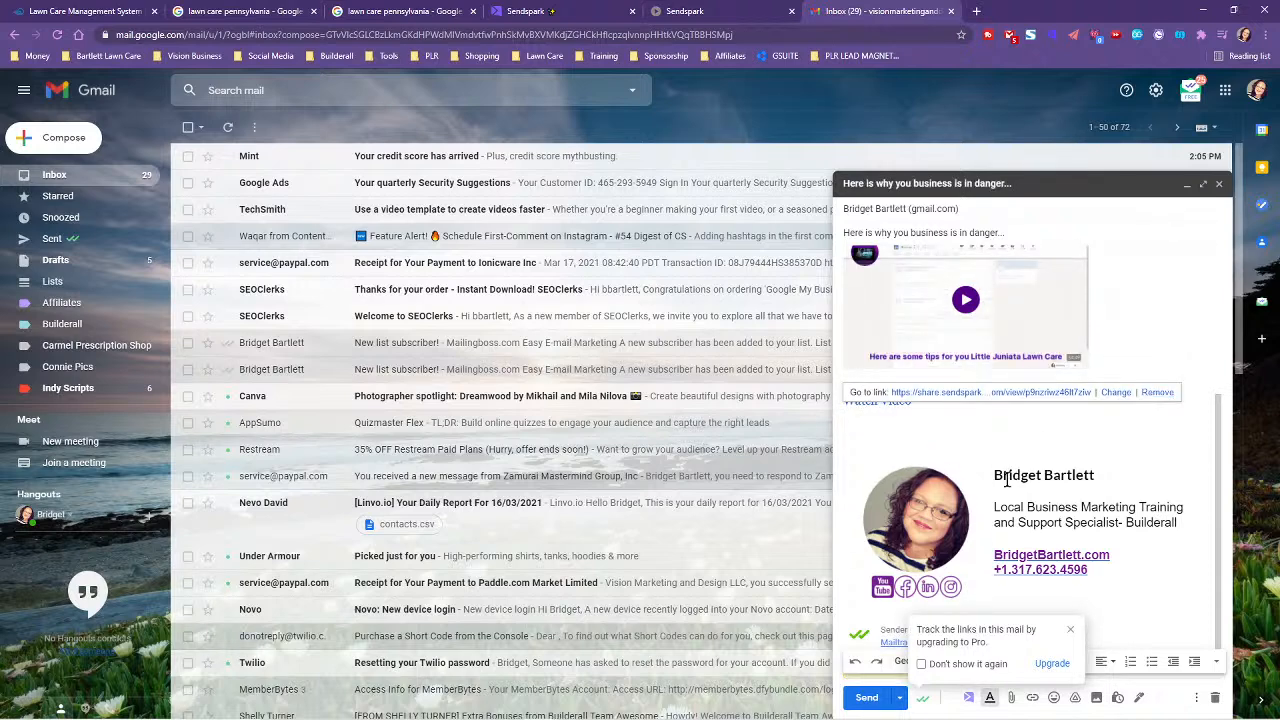
left_click(854, 430)
left_click(852, 423)
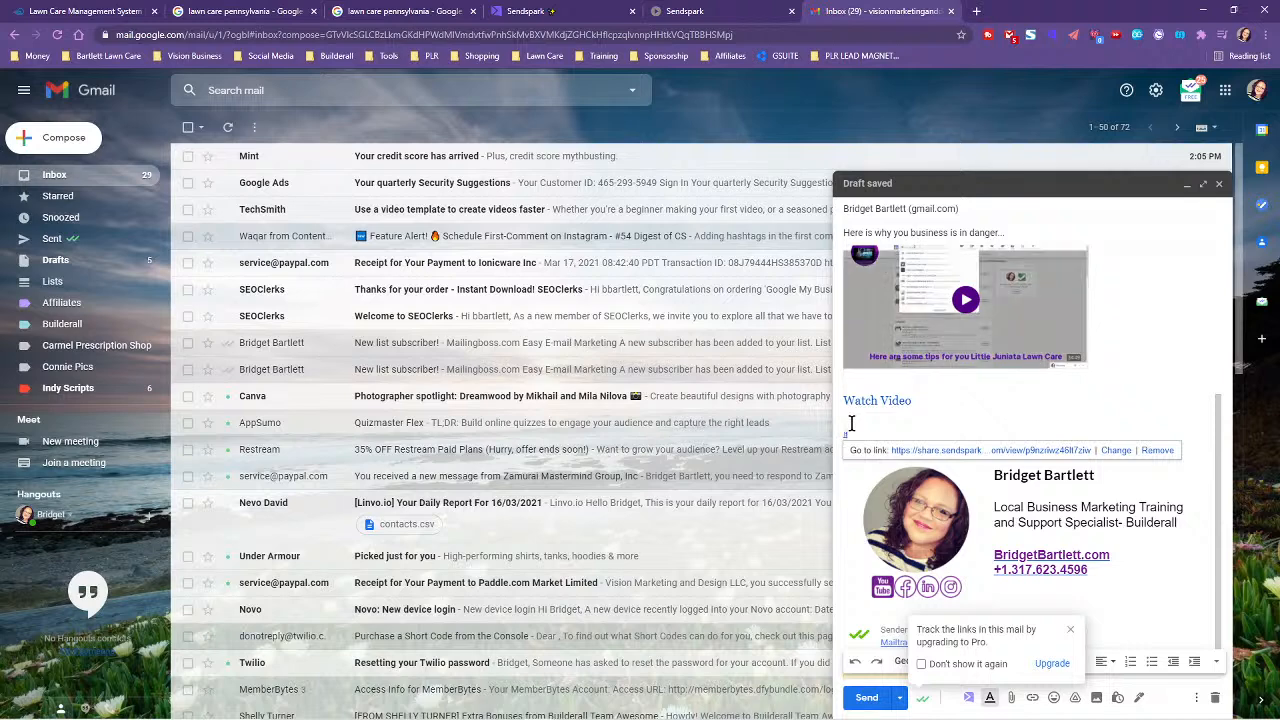
key("BackSpace")
key("BackSpace")
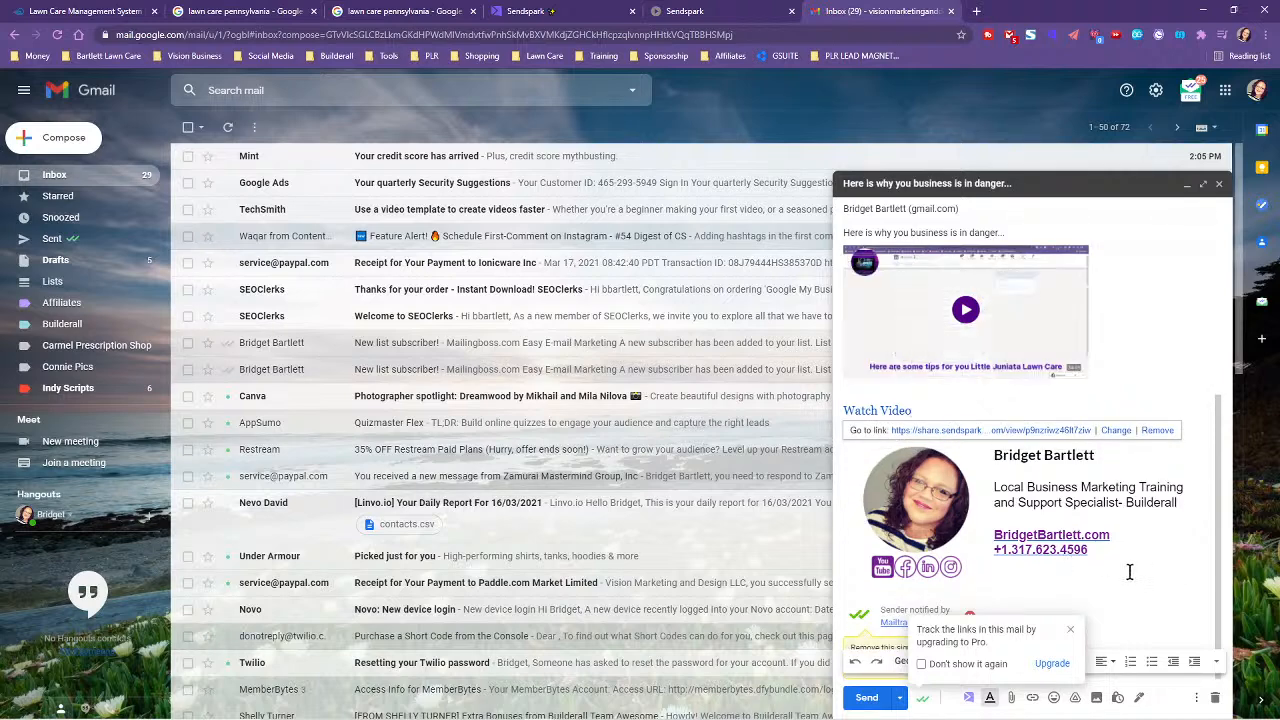
scroll(1150, 560, "up", 3)
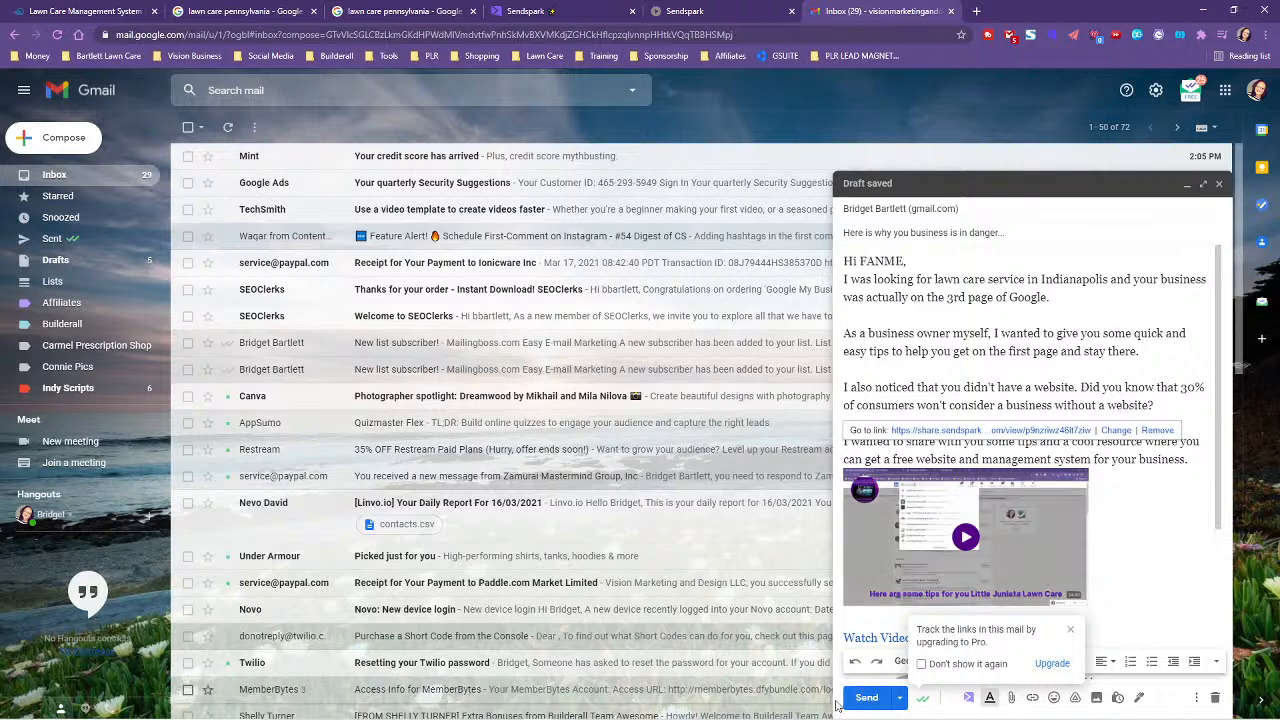
- Send the outreach email and switch to the recipient's Gmail account
left_click(866, 697)
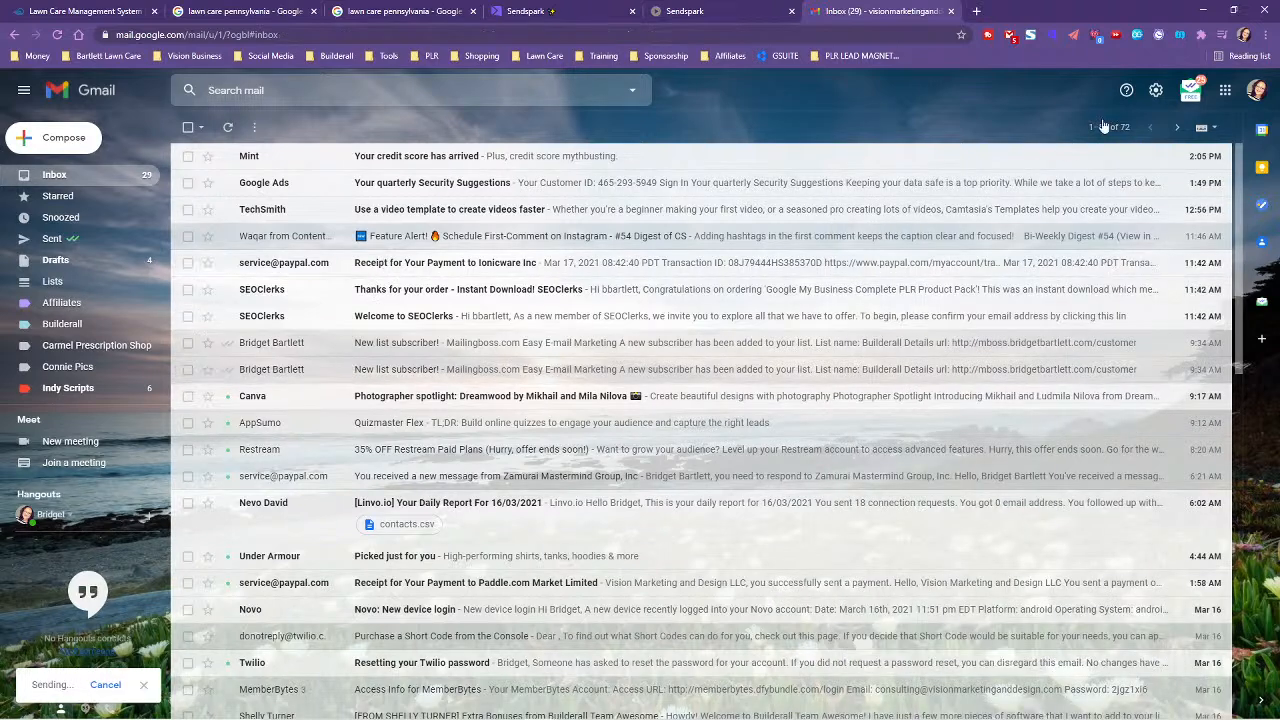
left_click(1255, 91)
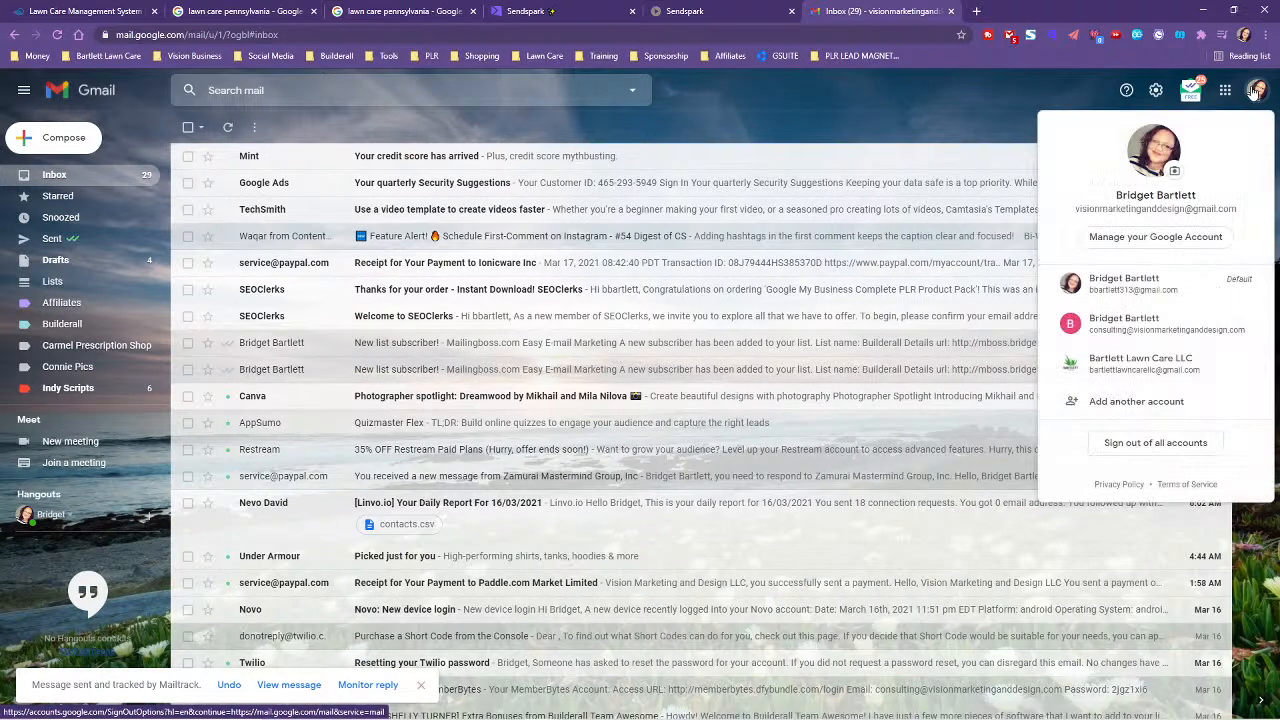
left_click(1128, 286)
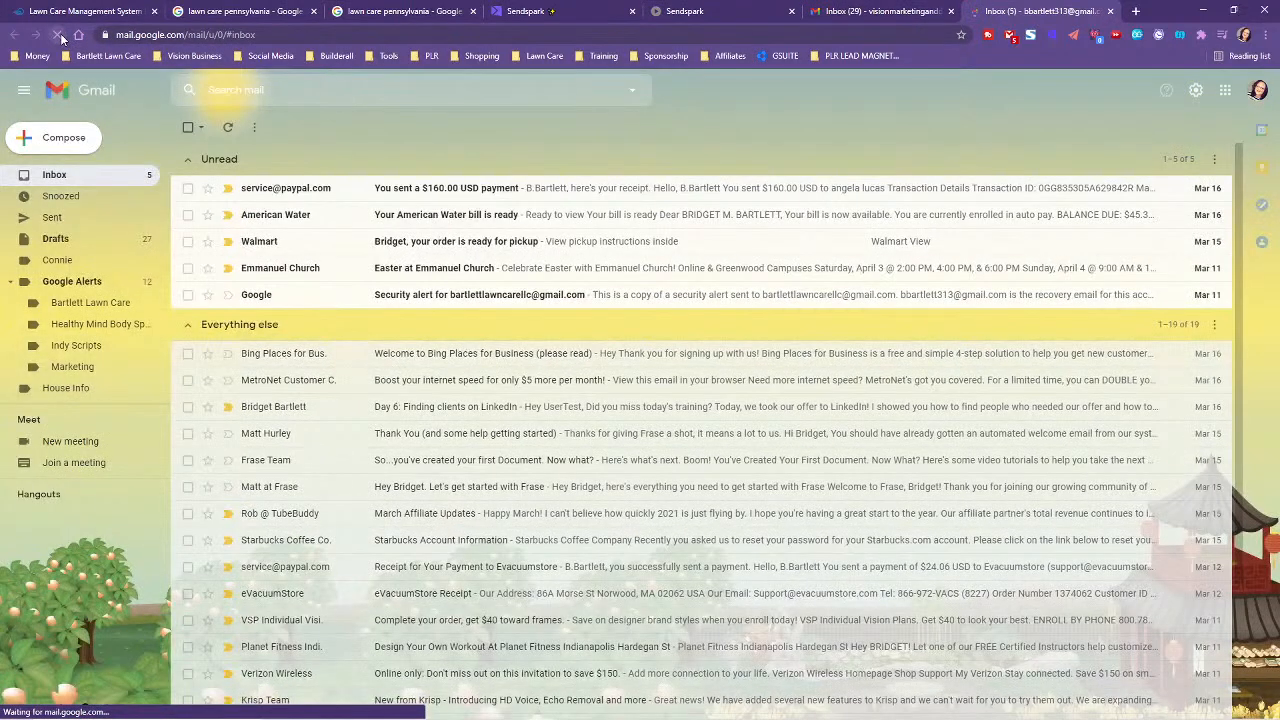
- Reload the recipient inbox and open the 'Here is why you business is in danger...' email to check its video thumbnail
left_click(55, 35)
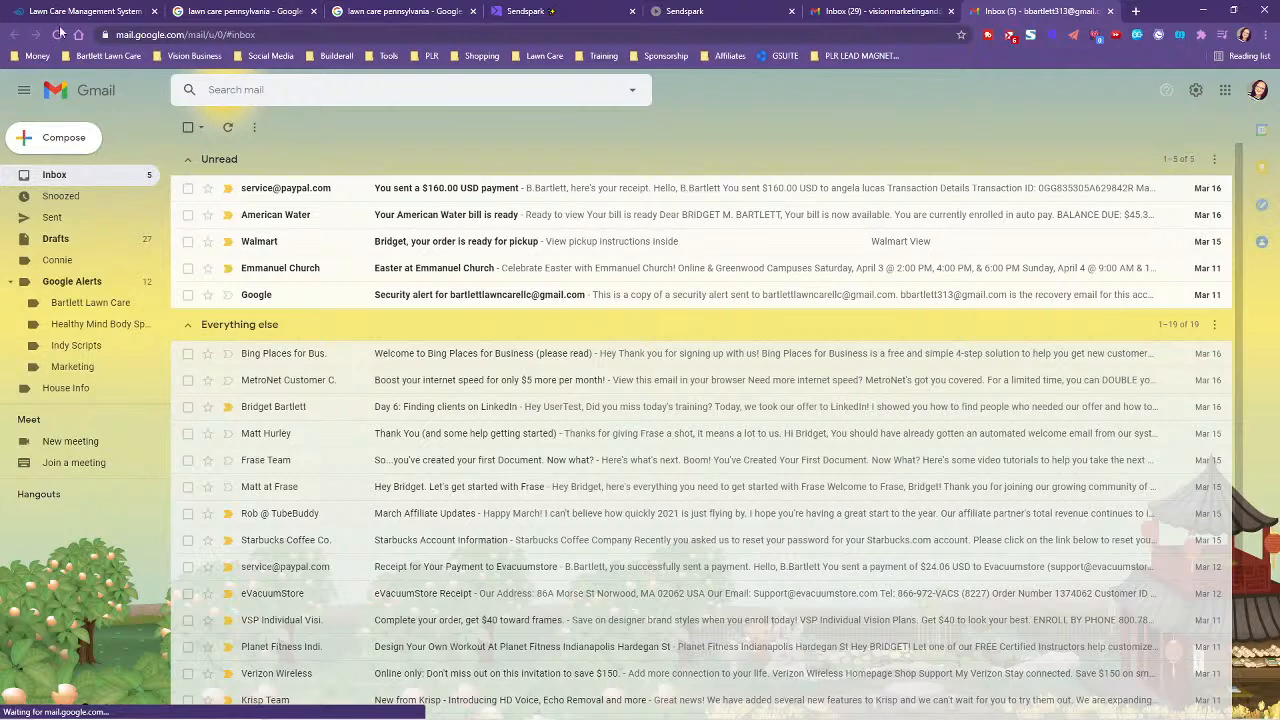
left_click(57, 35)
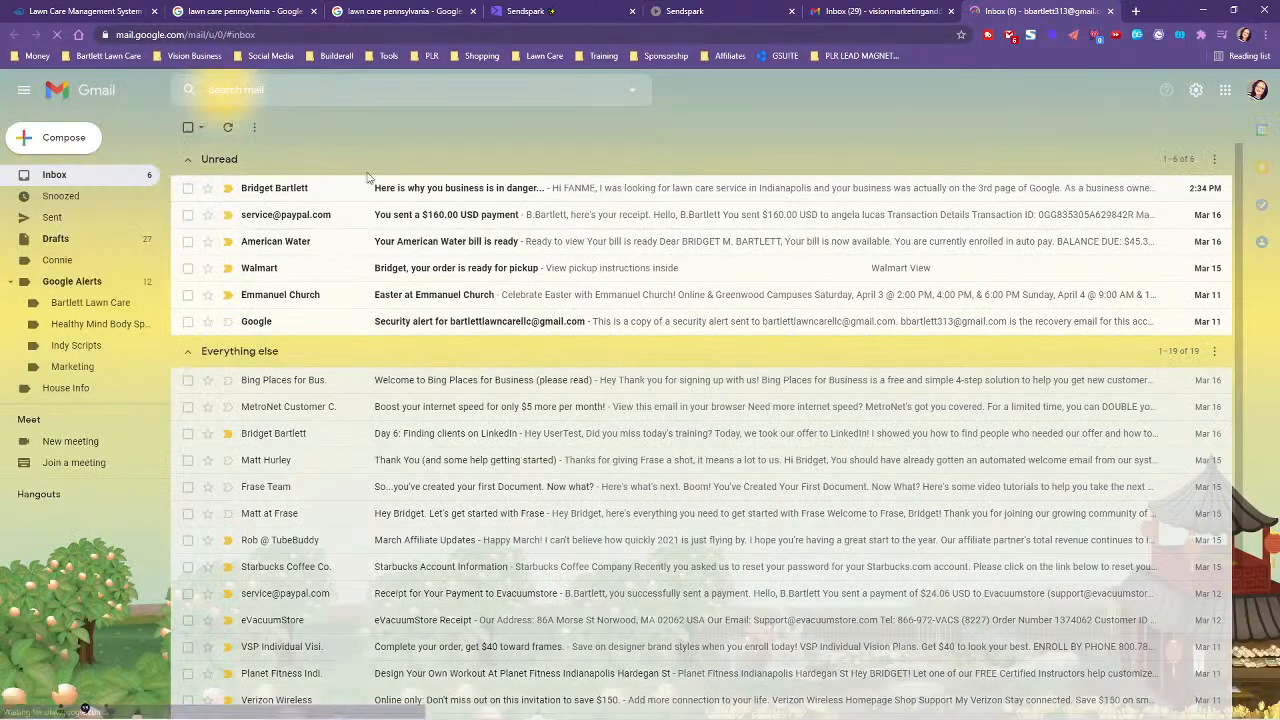
left_click(600, 188)
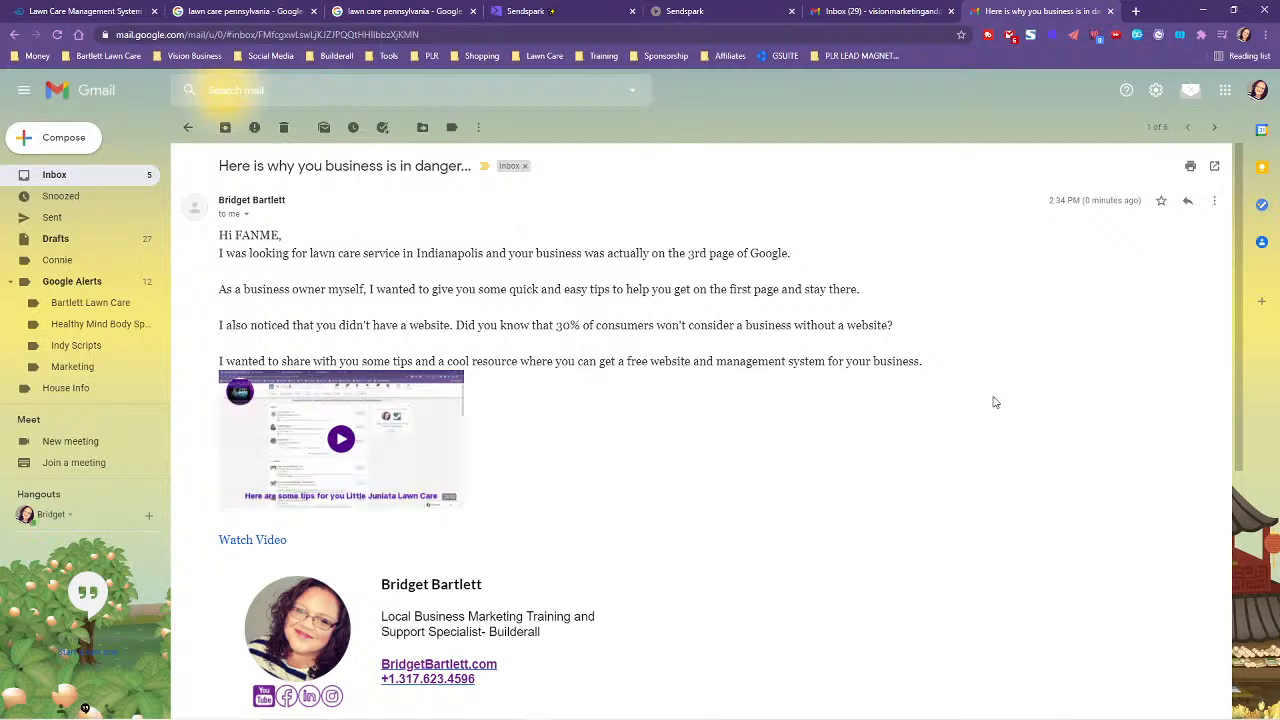
scroll(586, 427, "down", 1)
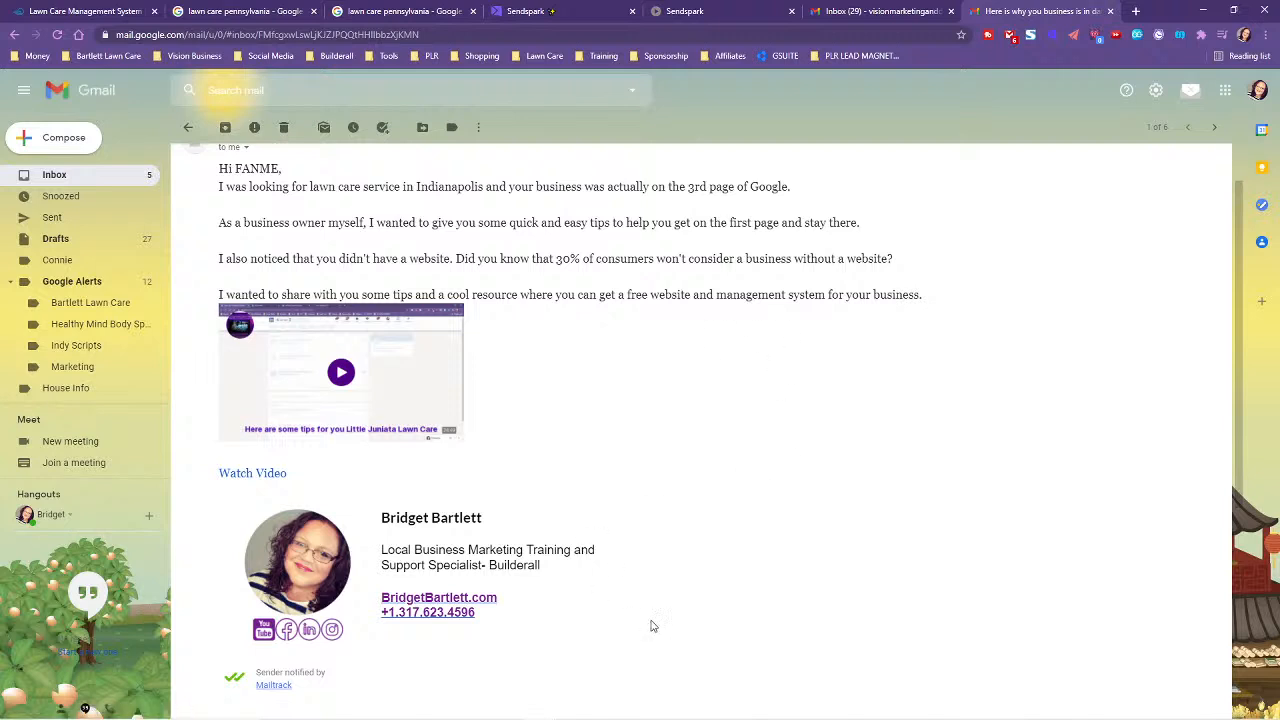
scroll(630, 507, "up", 1)
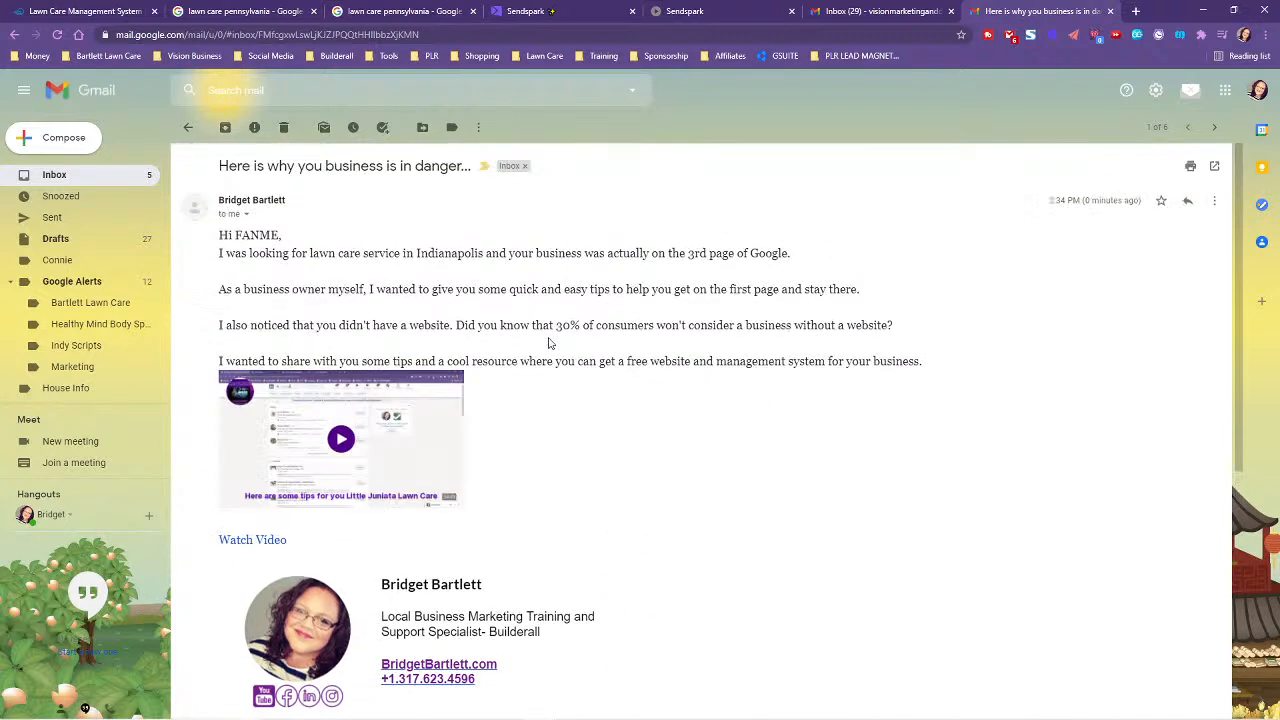